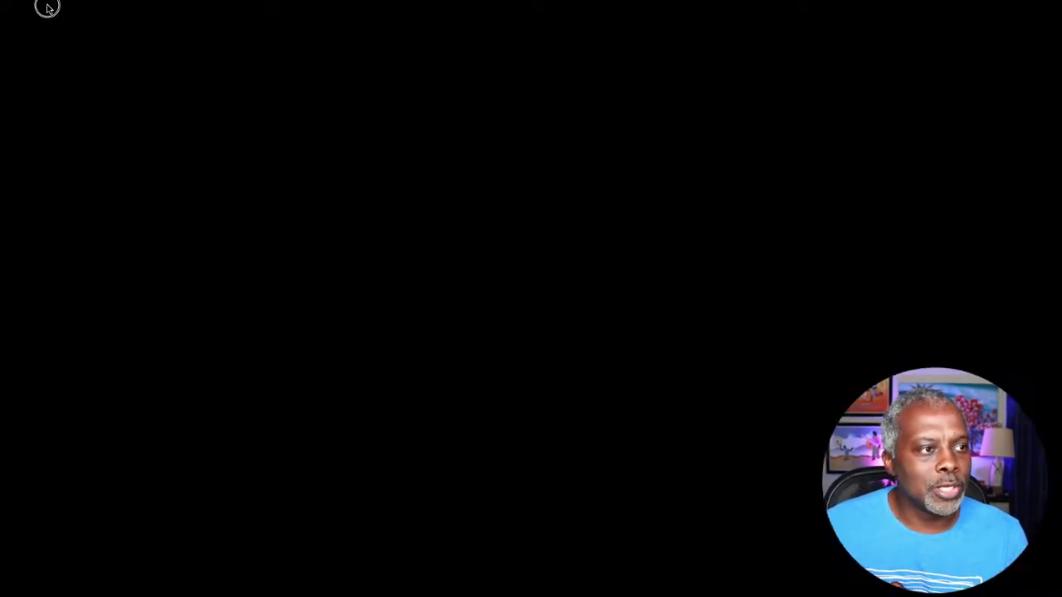
Step: Insert a basic circle and enlarge it from the slide's centre until it extends well beyond all slide edges
left_click(46, 7)
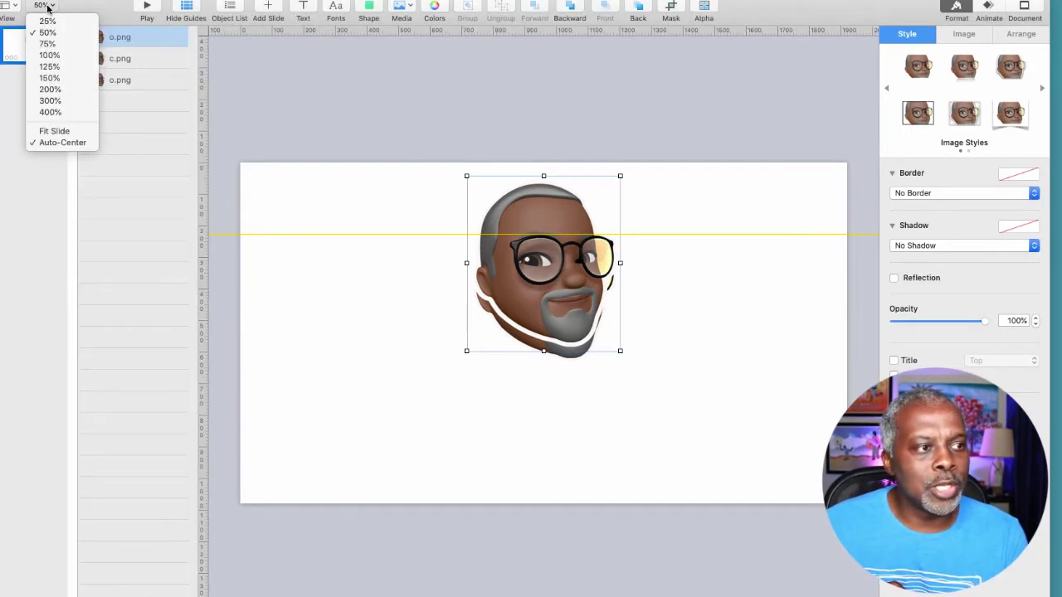
left_click(47, 21)
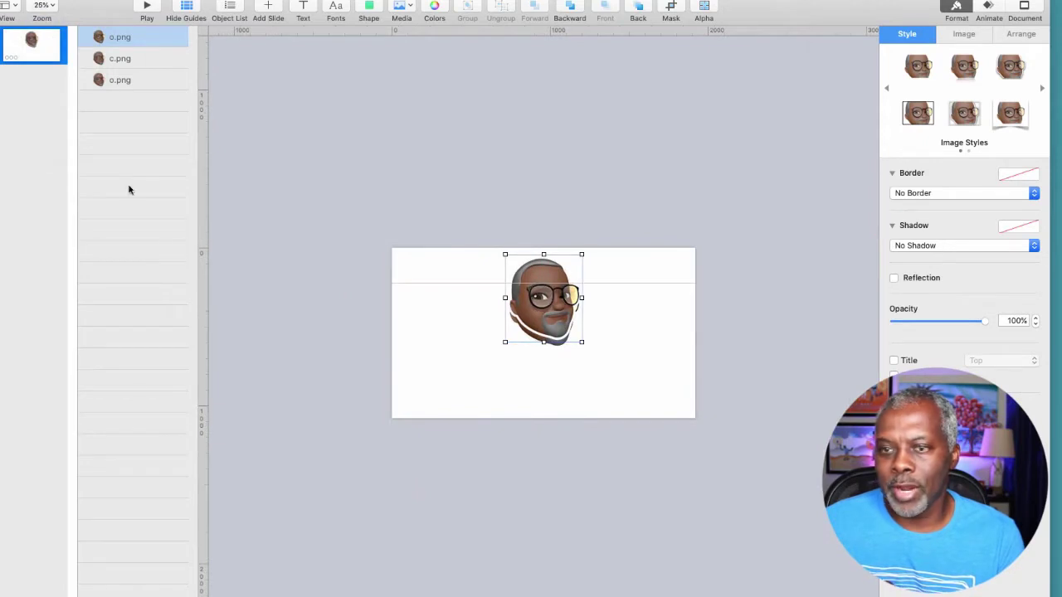
left_click(351, 208)
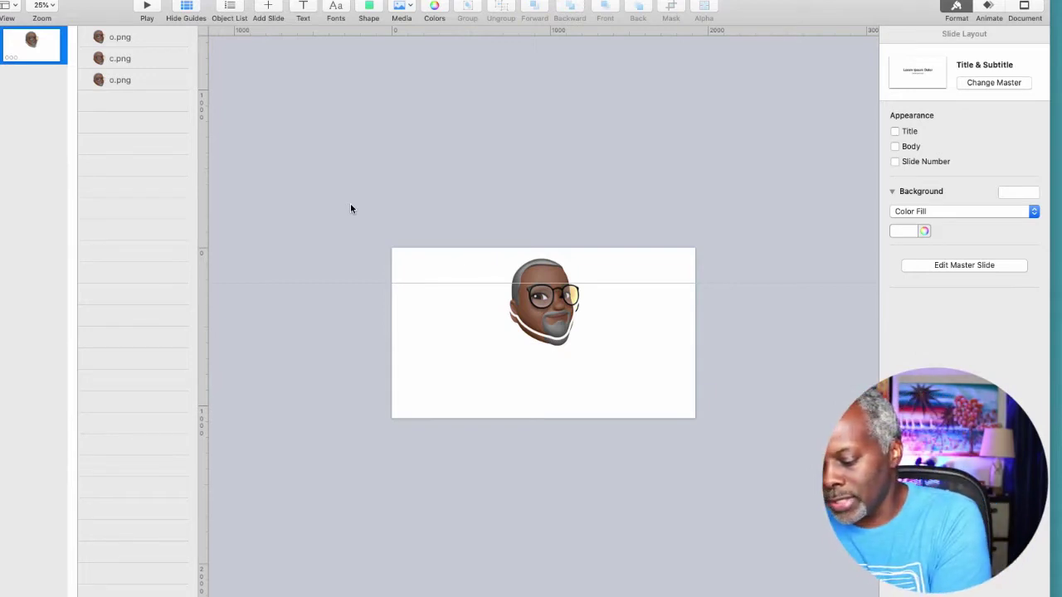
key("super+shift+comma")
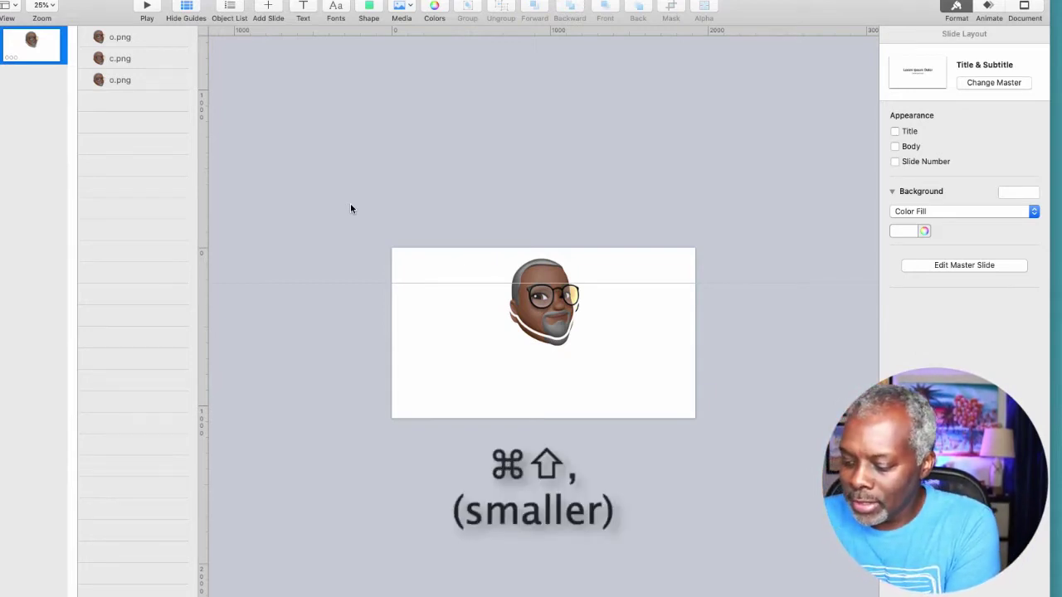
key("super+shift+comma")
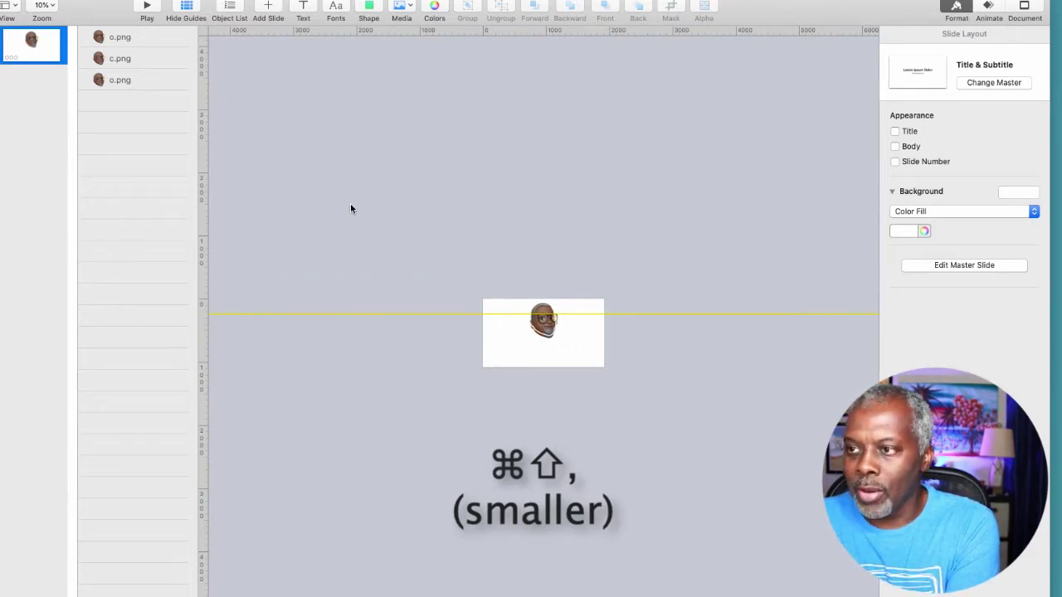
key("super+shift+period")
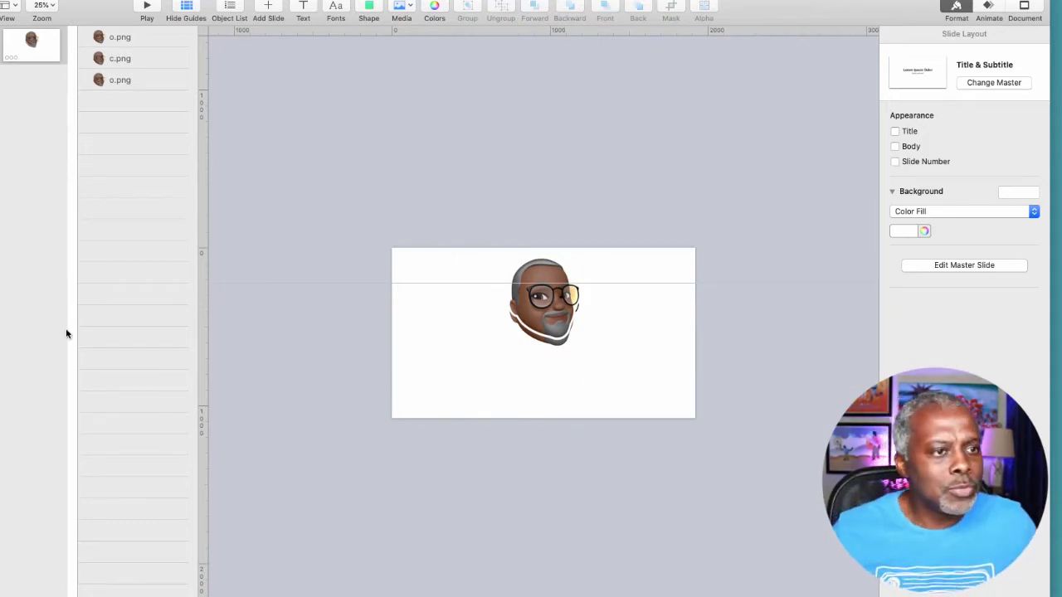
left_click(369, 6)
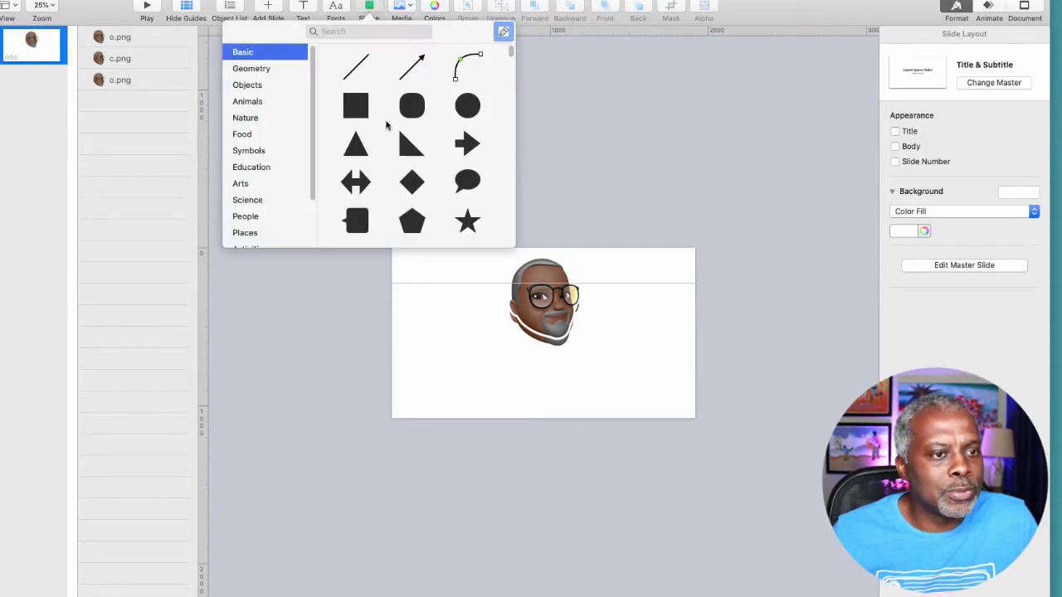
left_click(469, 107)
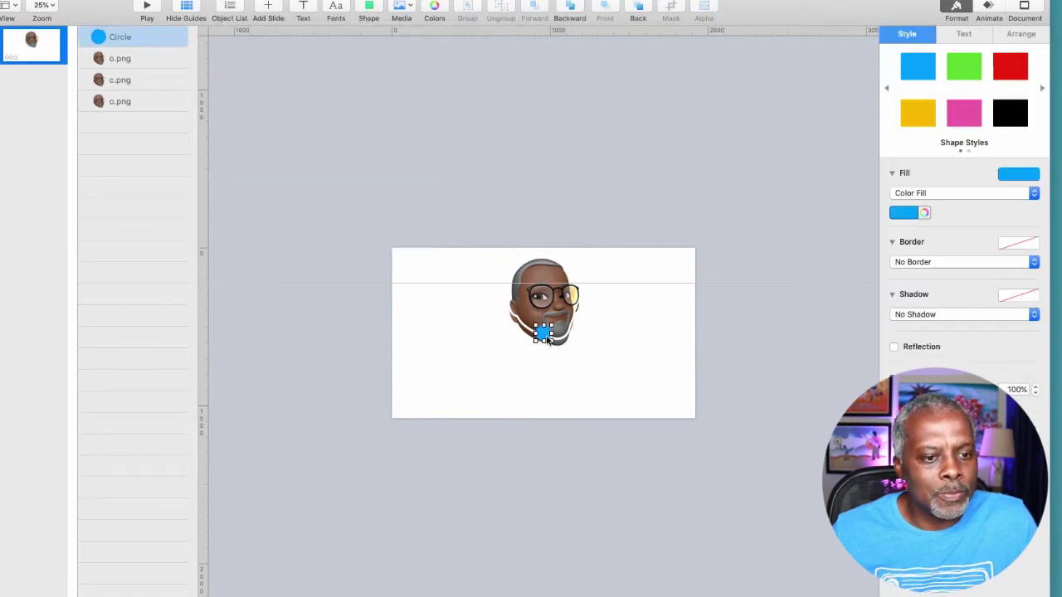
left_click_drag(550, 341, 812, 593)
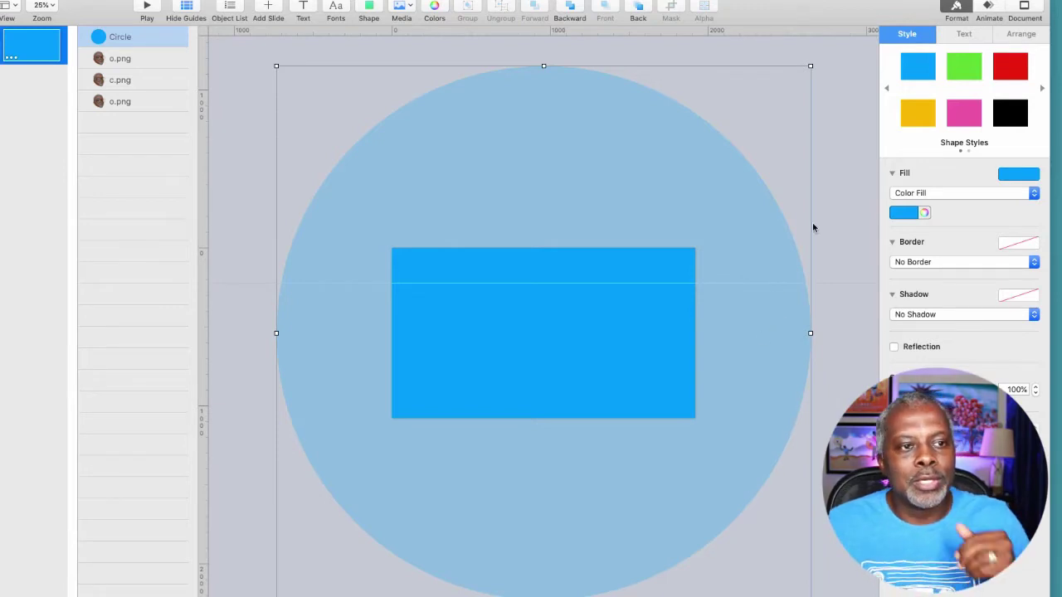
Step: Add a second circle, style it black, and enlarge it around the centre to a somewhat smaller size than the blue circle
left_click(369, 10)
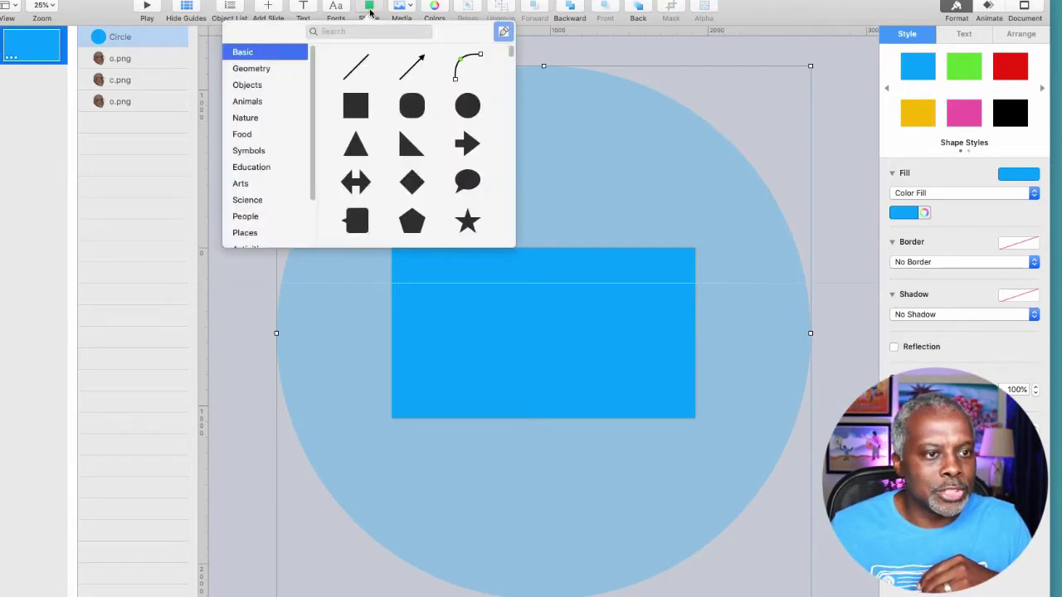
left_click(473, 106)
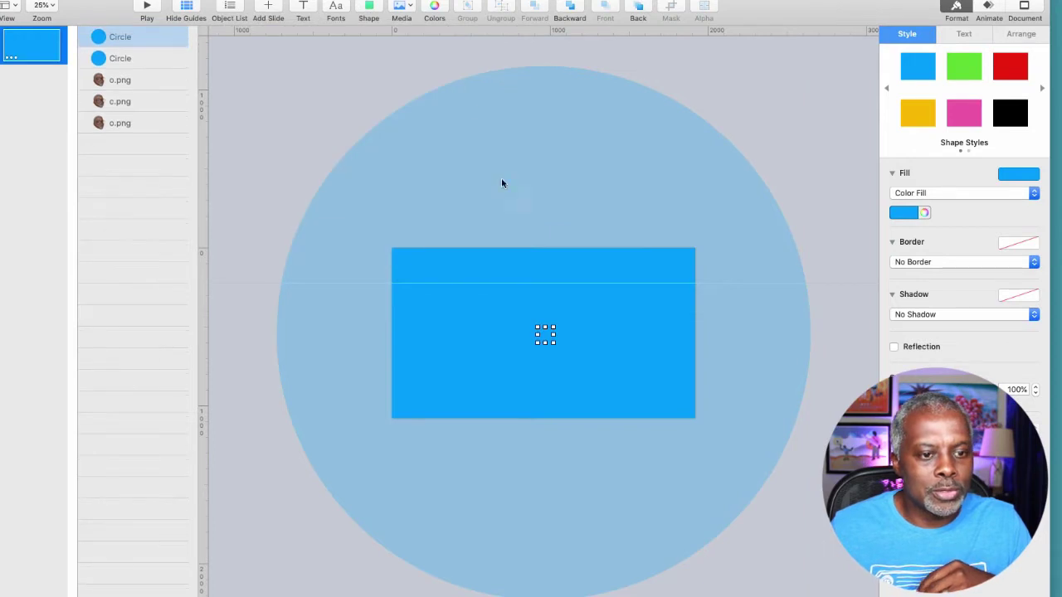
left_click(1010, 116)
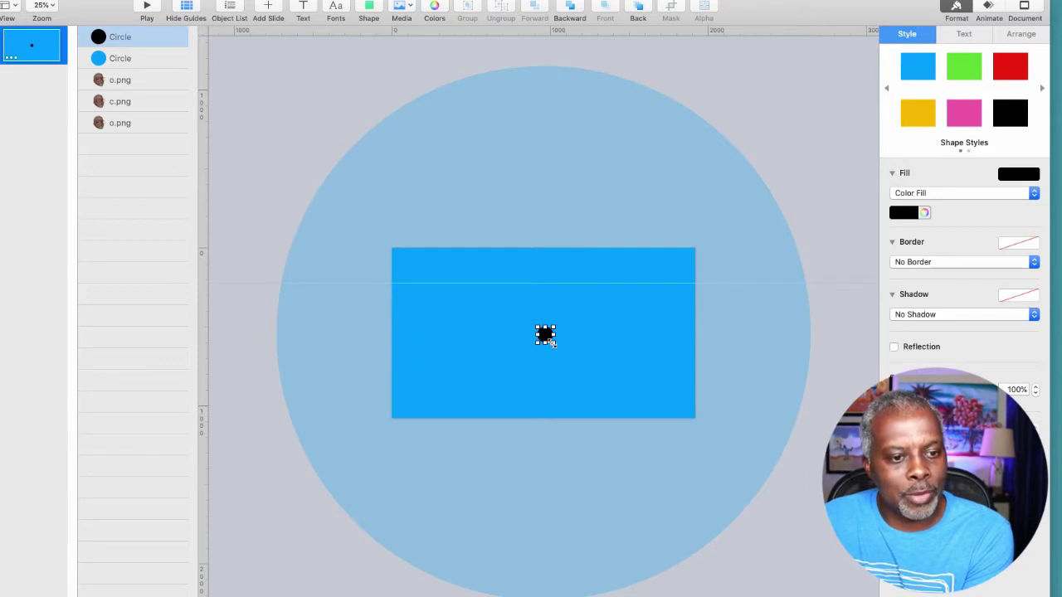
left_click(552, 341)
left_click_drag(551, 342, 738, 545)
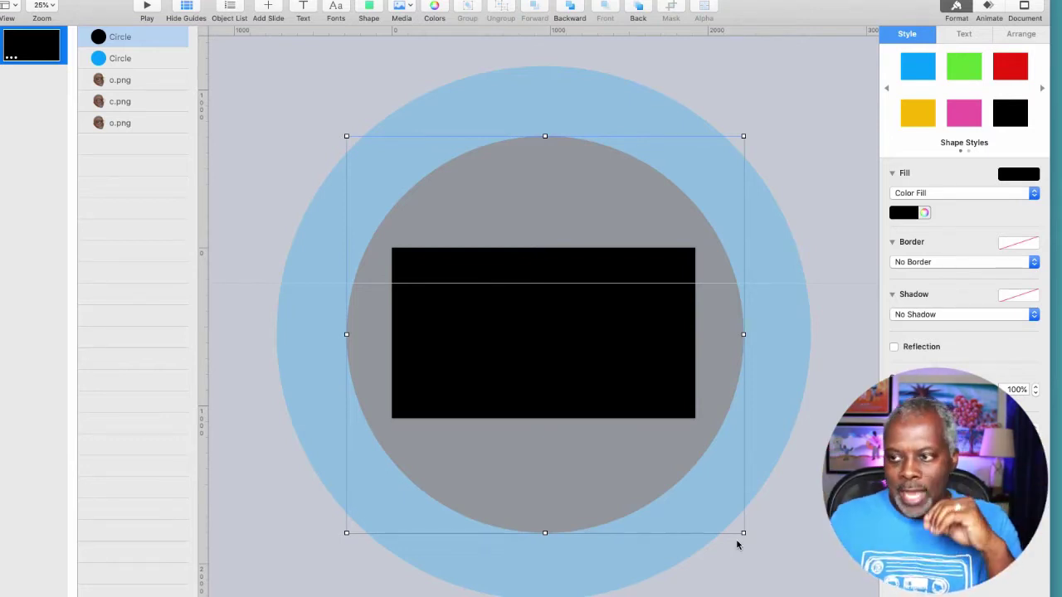
Step: Subtract the black circle from the blue circle to form a ring around the slide
left_click(280, 114)
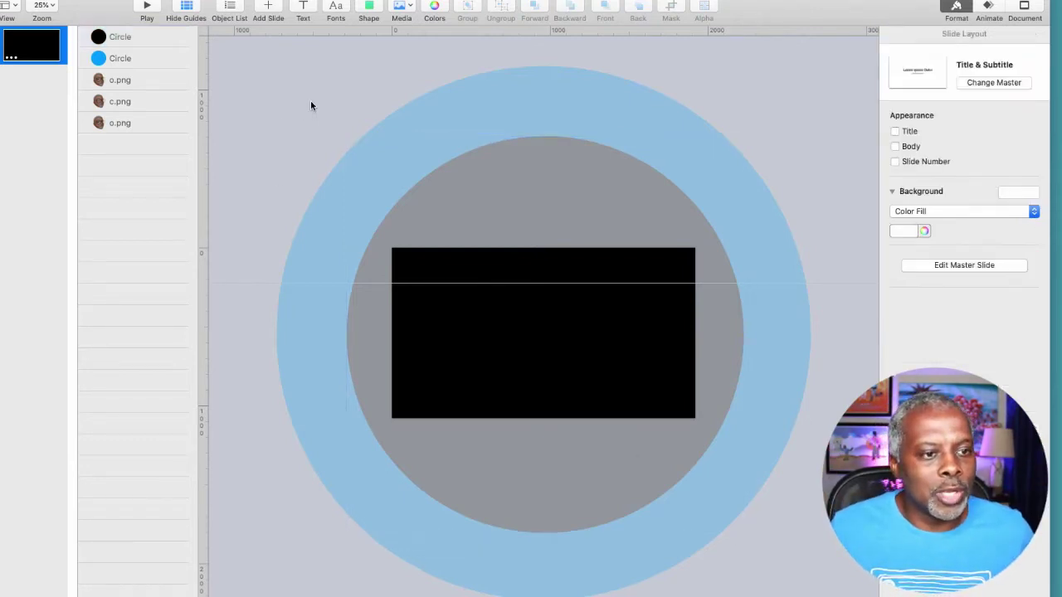
left_click_drag(312, 101, 495, 208)
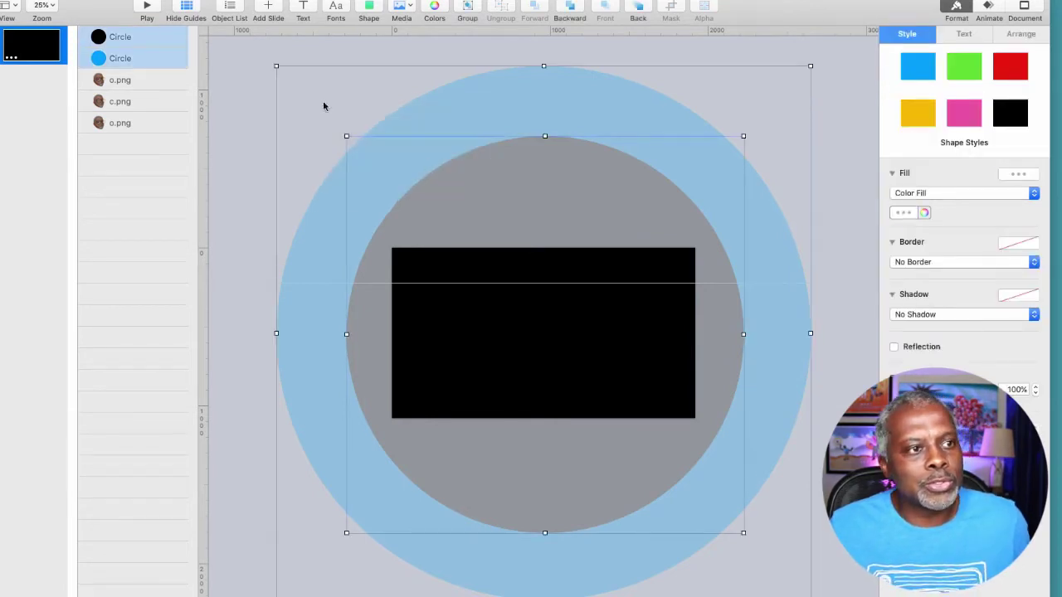
left_click(257, 0)
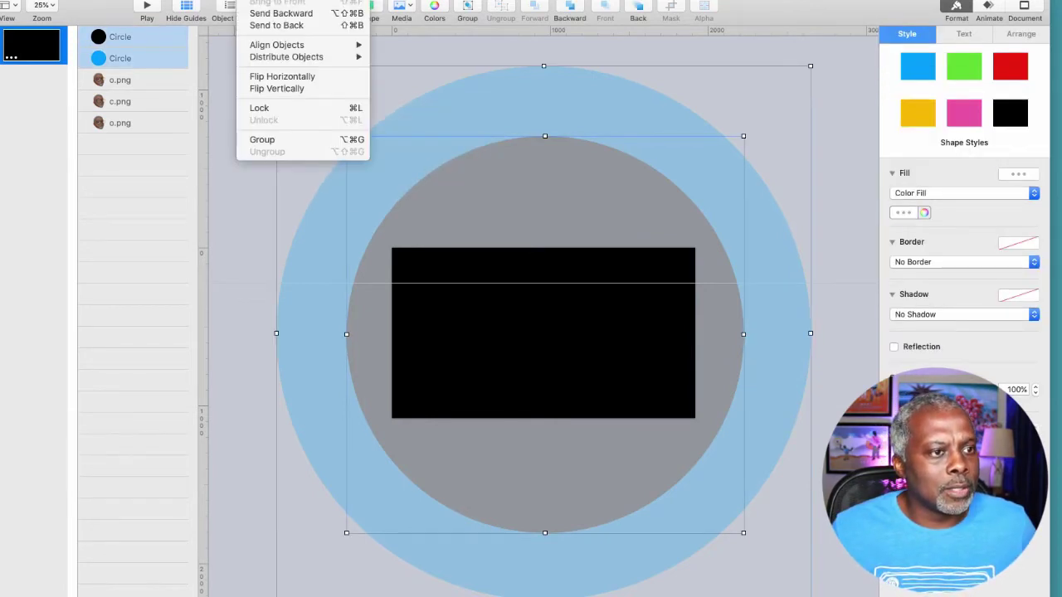
mouse_move(219, 1)
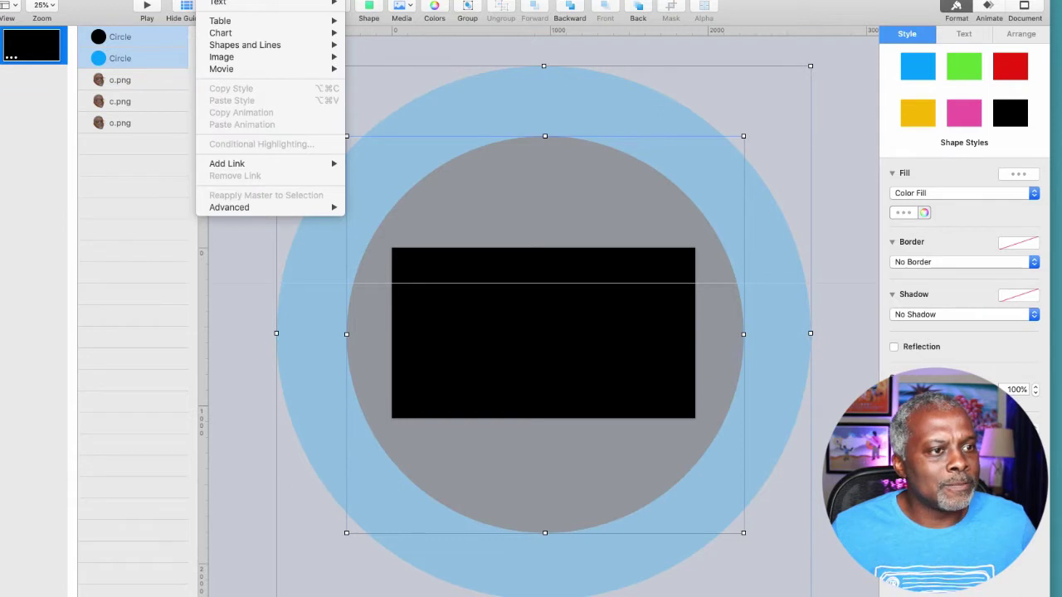
mouse_move(224, 35)
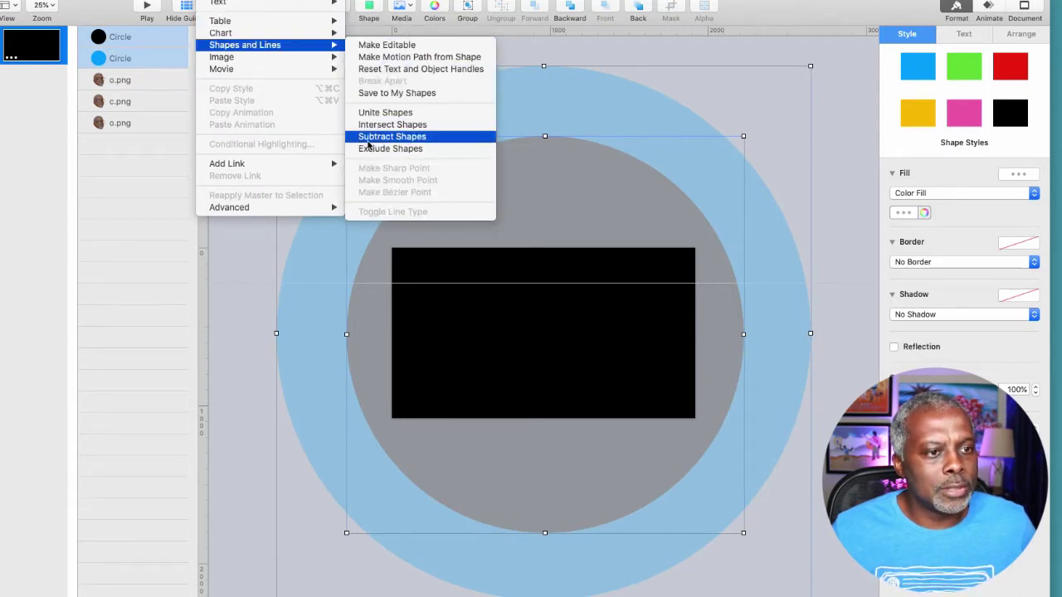
left_click(390, 136)
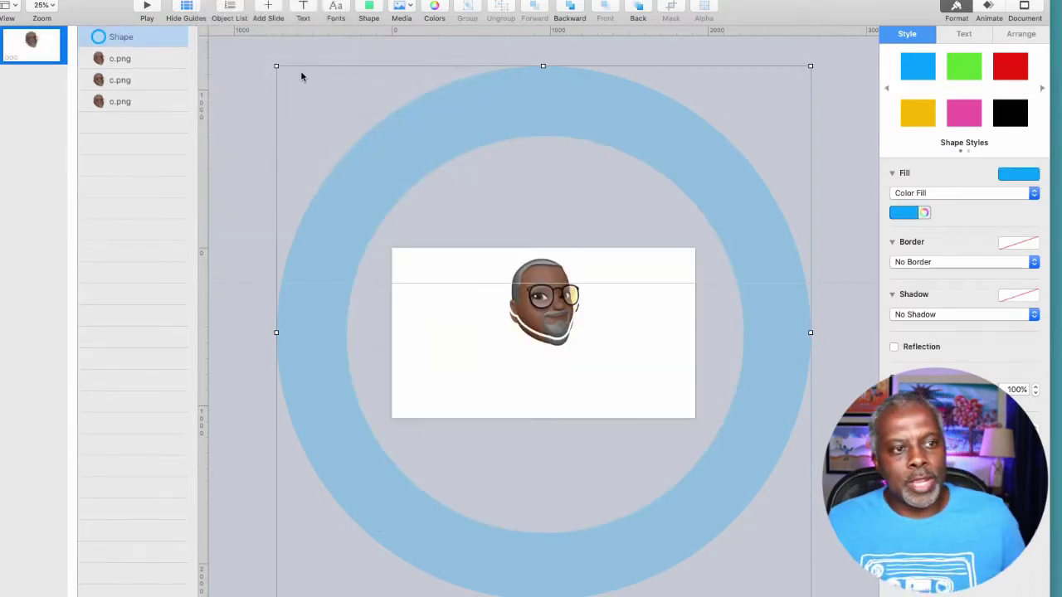
left_click(254, 51)
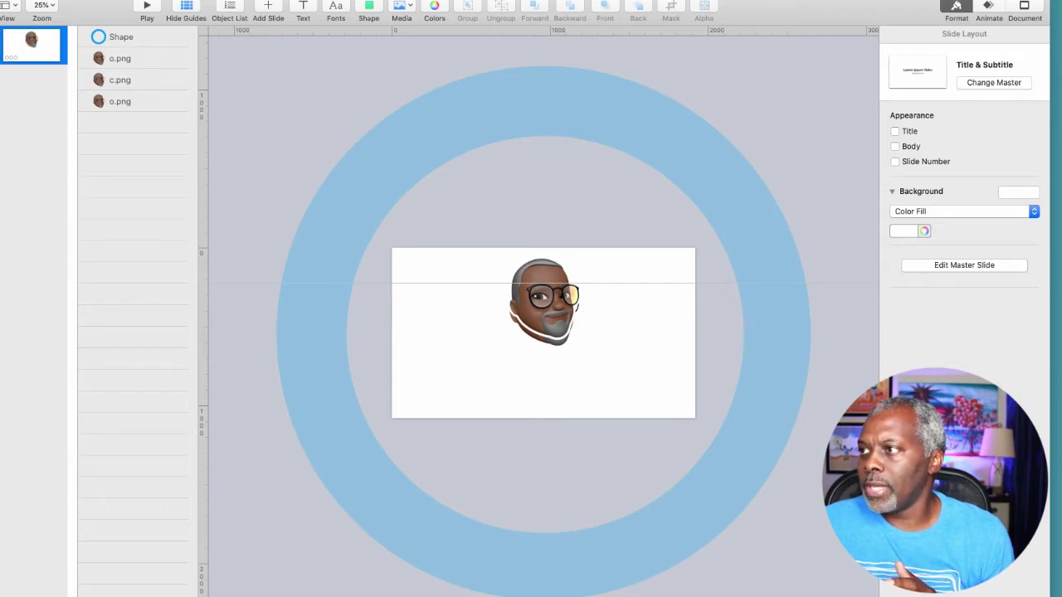
Step: Duplicate the blue ring four times in place
key("super+Tab")
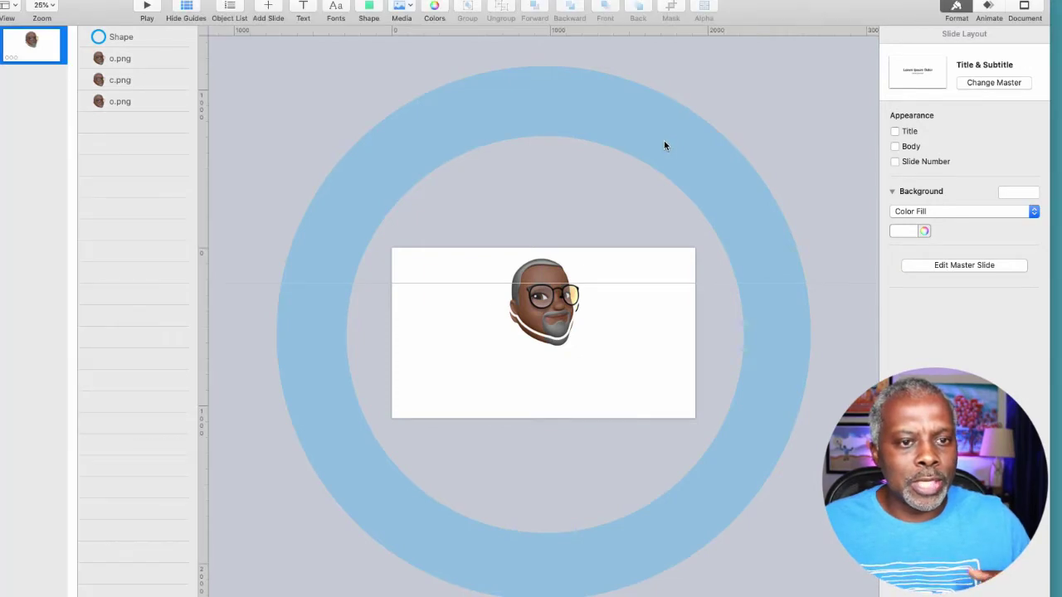
left_click(662, 144)
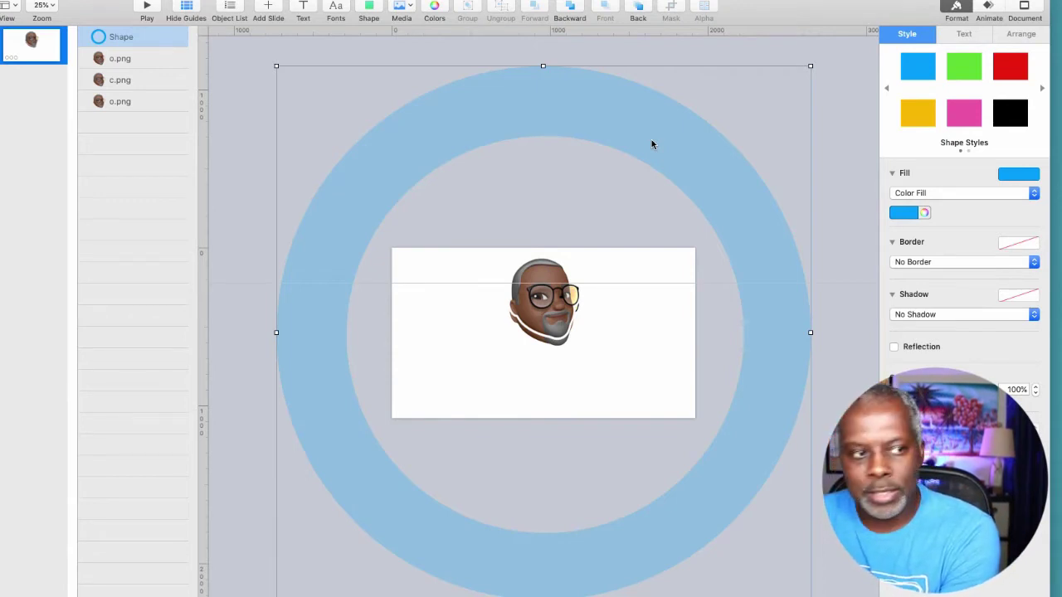
key("super+d")
key("super+d")
key("super+d")
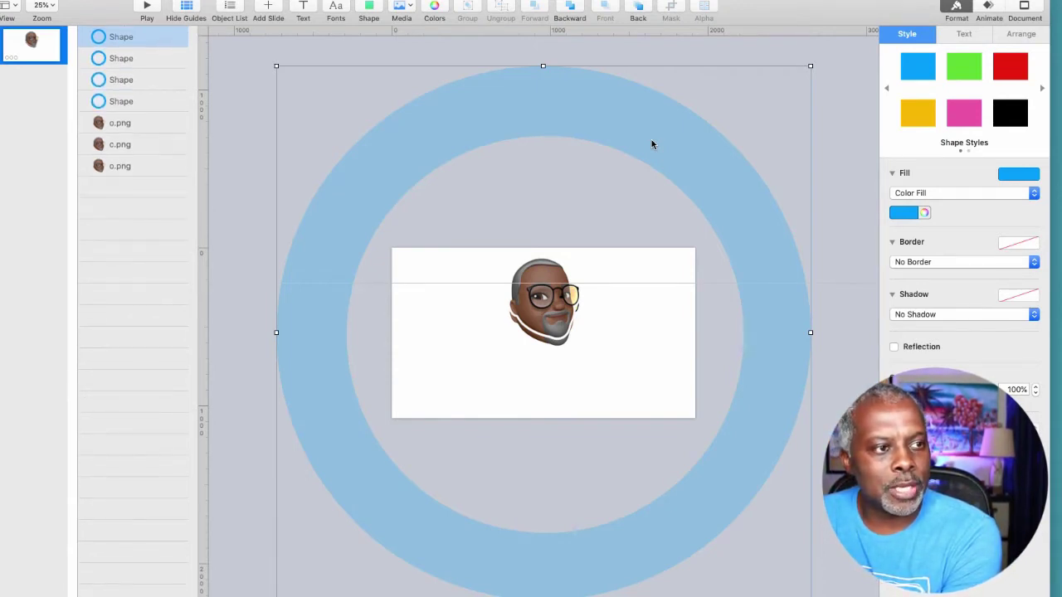
key("super+d")
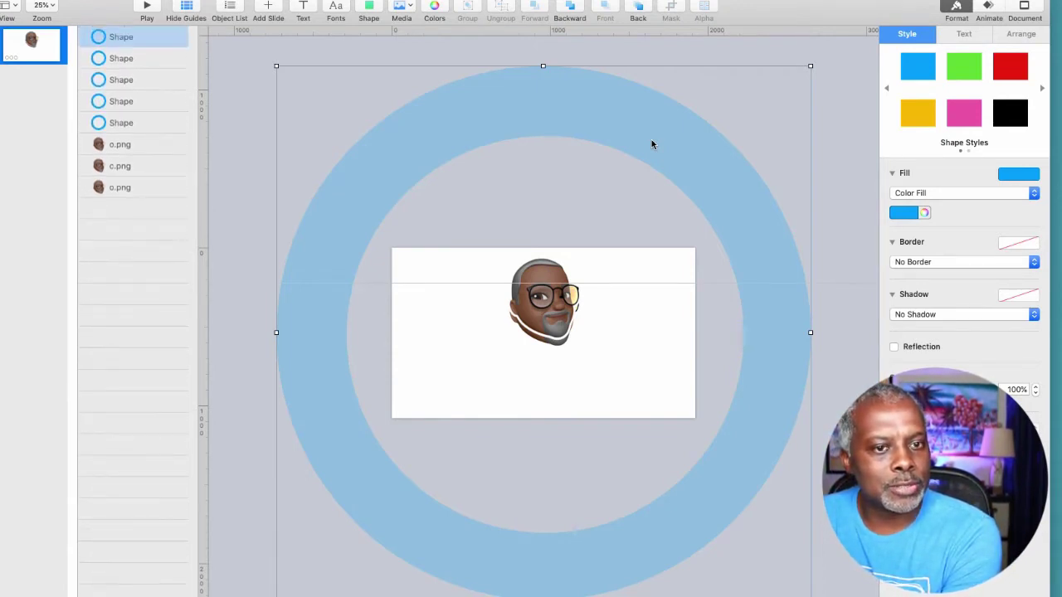
Step: Check the stacked ring copies in the object list and delete the topmost one
left_click(129, 123)
left_click(131, 101)
left_click(131, 79)
left_click(130, 58)
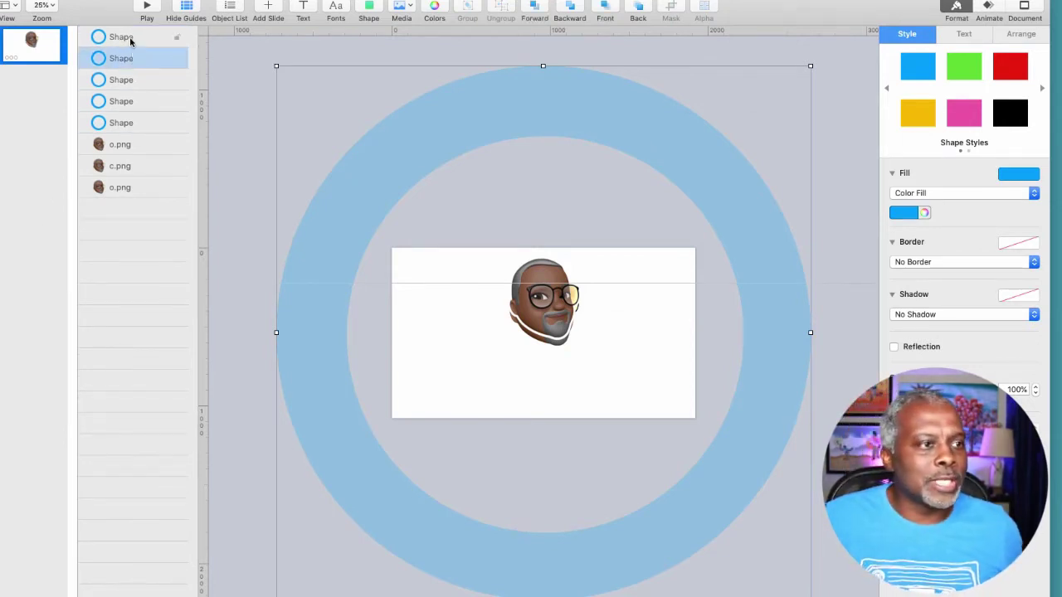
left_click(130, 38)
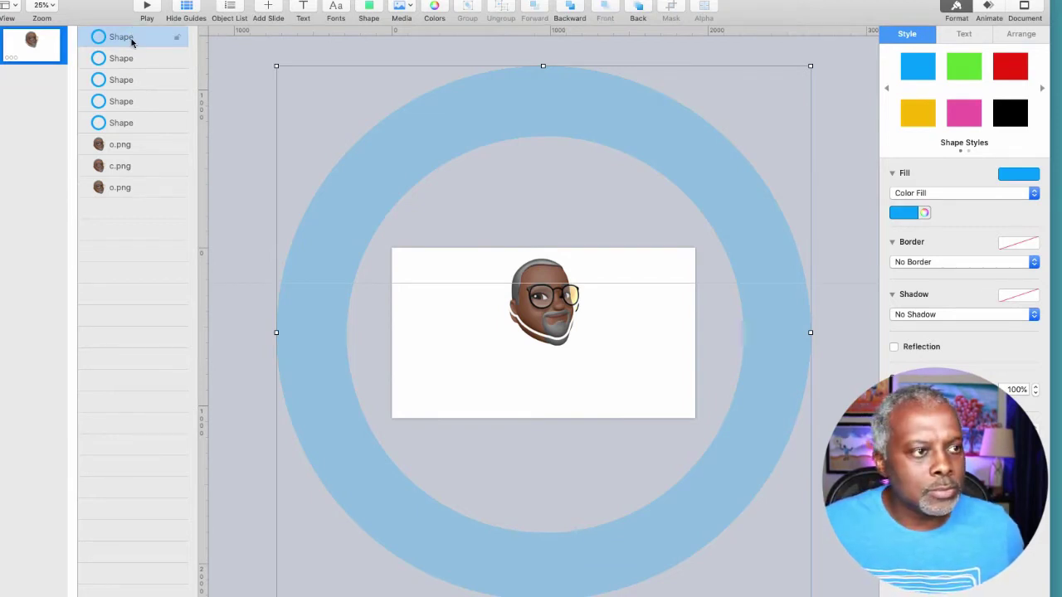
key("Delete")
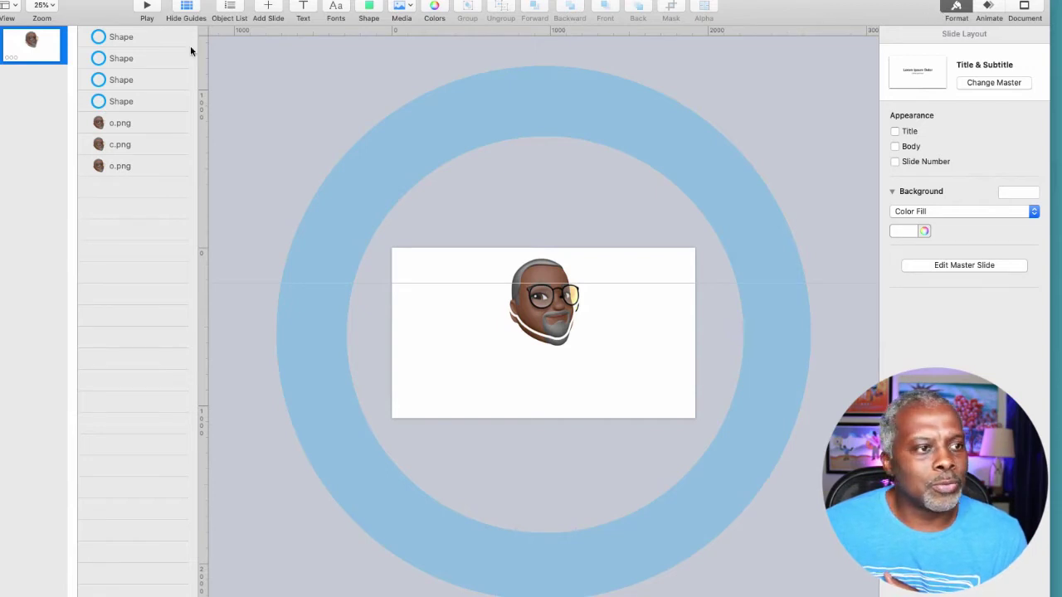
Step: Recolor the topmost ring yellow, the second ring green and the lowest ring red using the preset shape styles
left_click(105, 41)
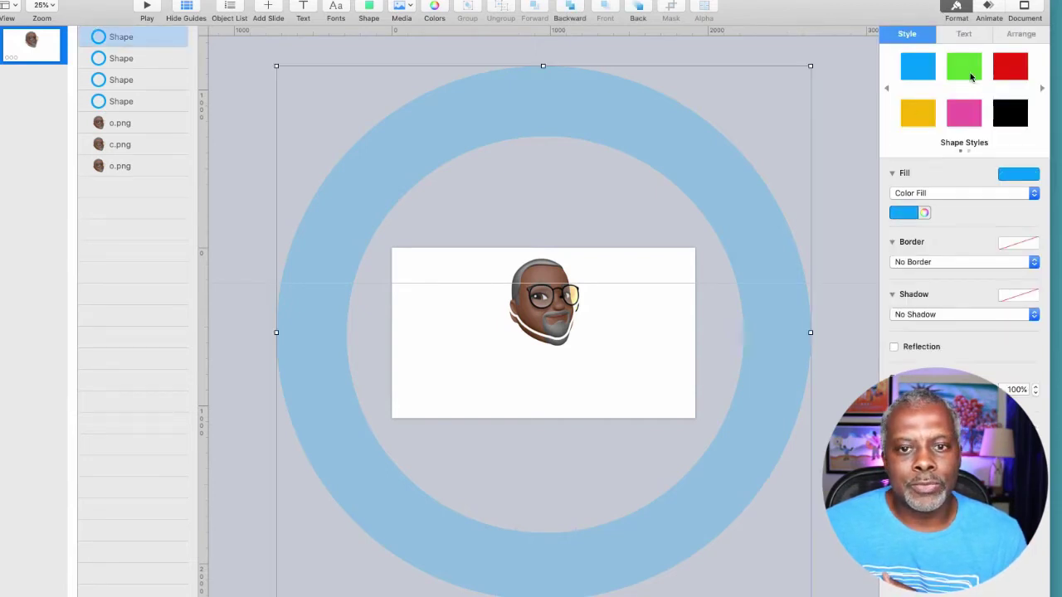
left_click(916, 113)
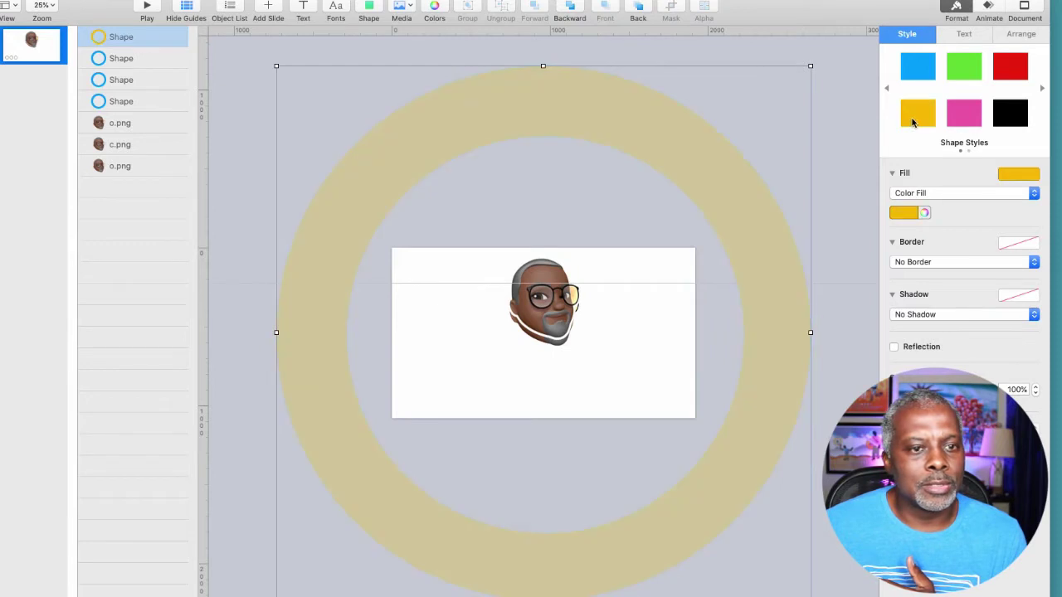
left_click(87, 59)
left_click(964, 66)
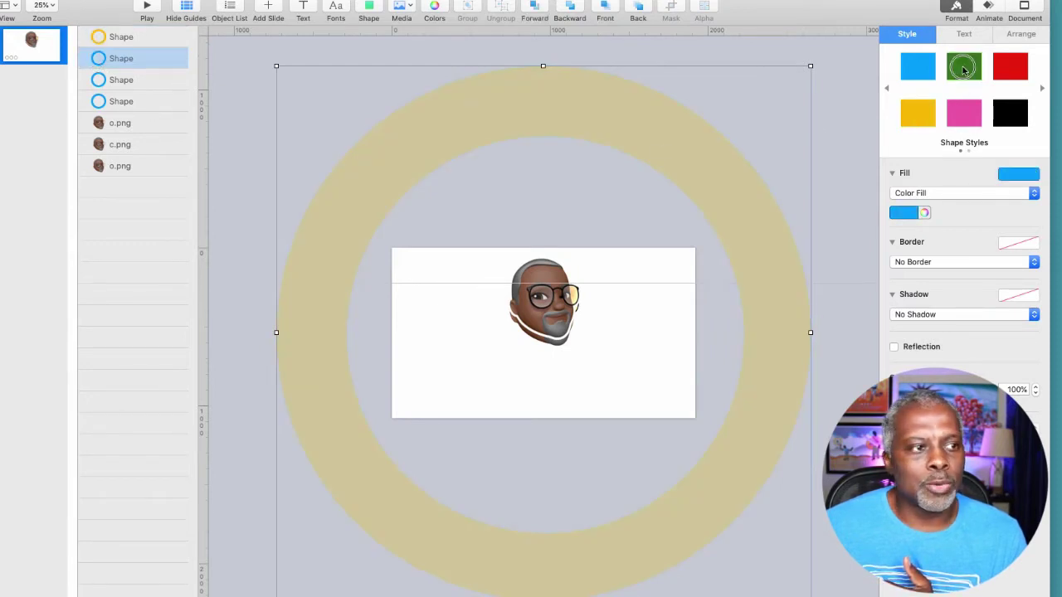
left_click(120, 102)
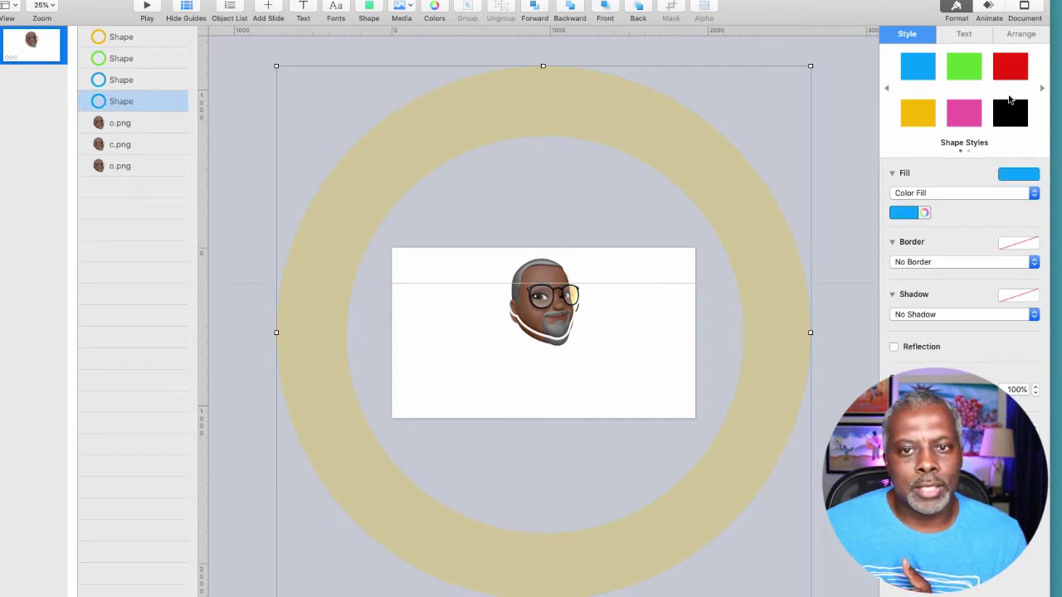
left_click(1009, 66)
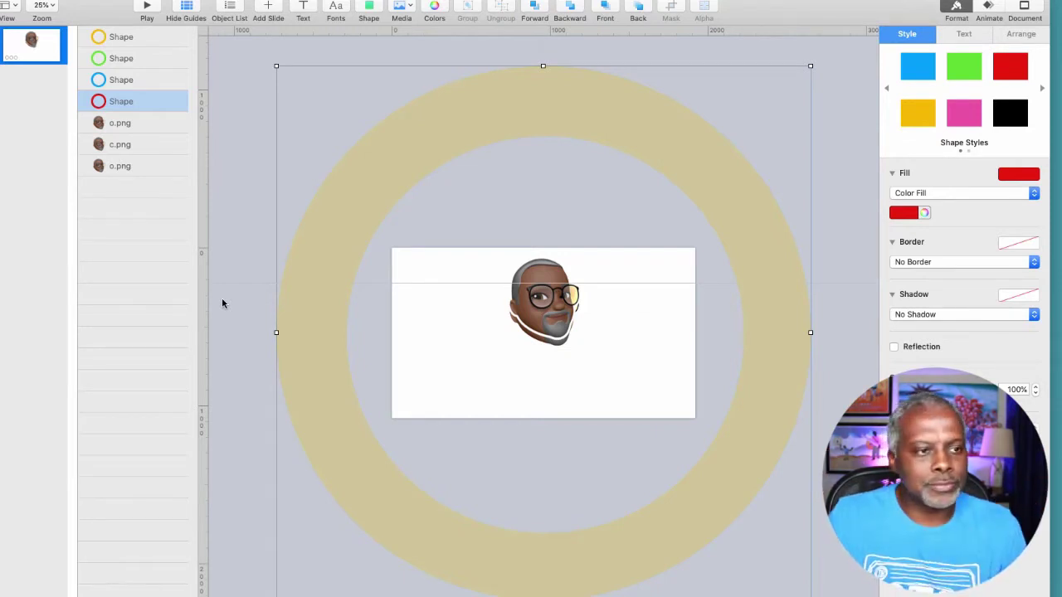
Step: Move all four rings behind the memoji images, stacked from front to back as red, blue, green and yellow
left_click(160, 269)
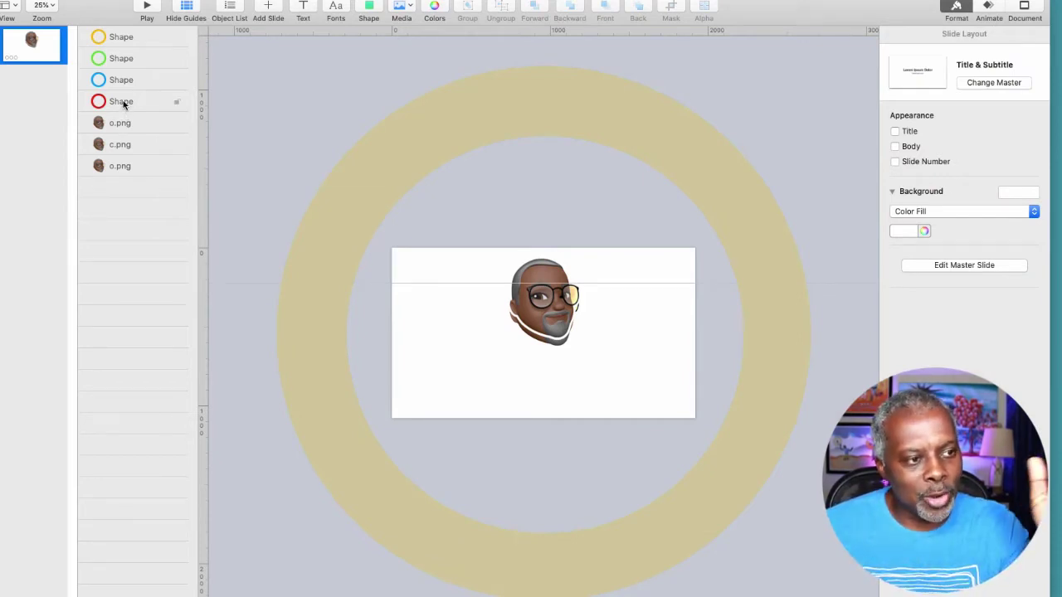
left_click_drag(122, 104, 108, 186)
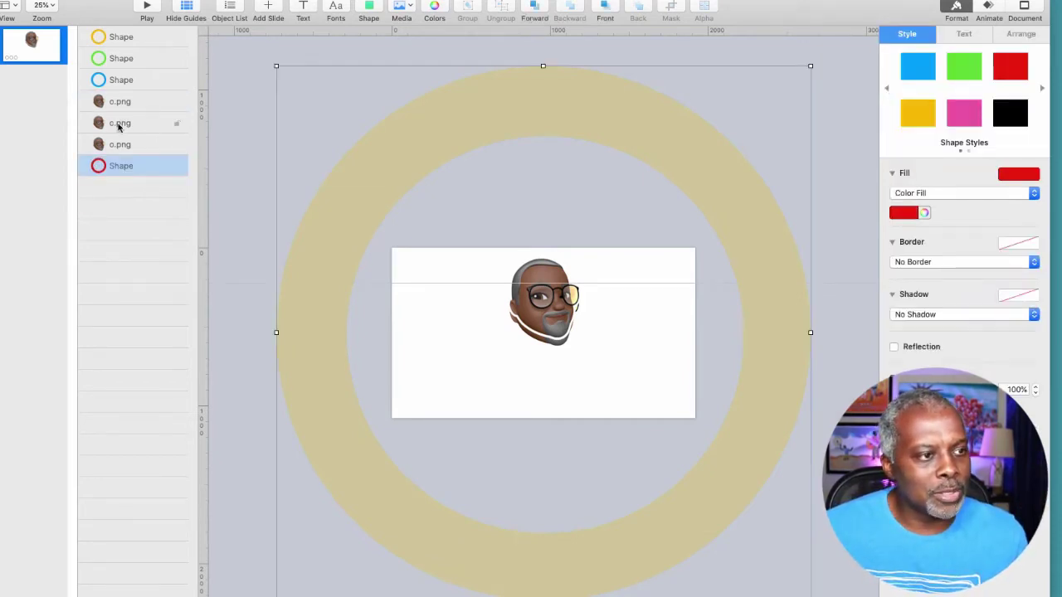
left_click_drag(128, 83, 119, 166)
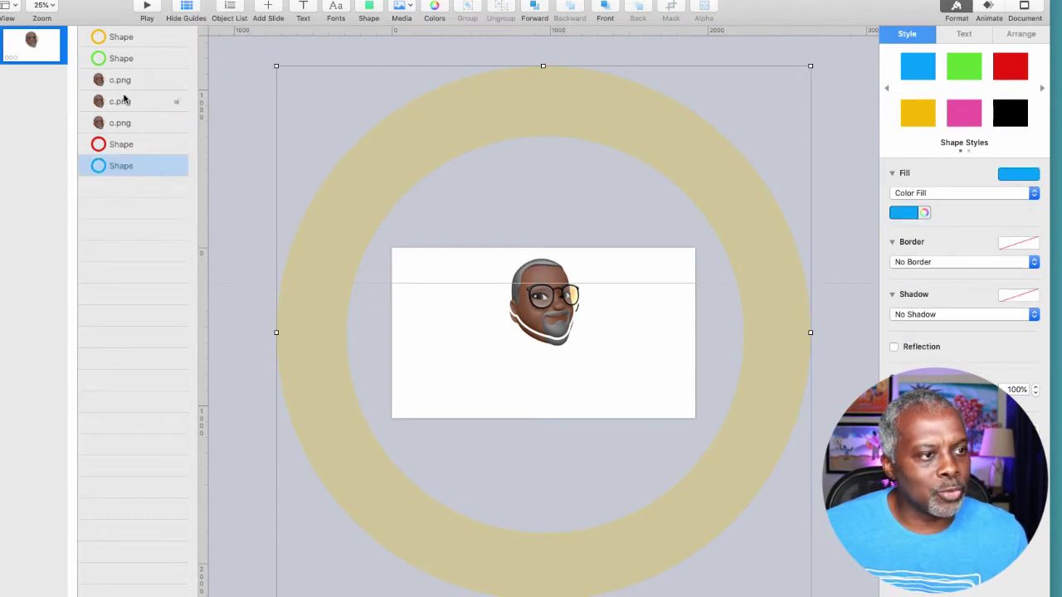
left_click_drag(126, 64, 119, 184)
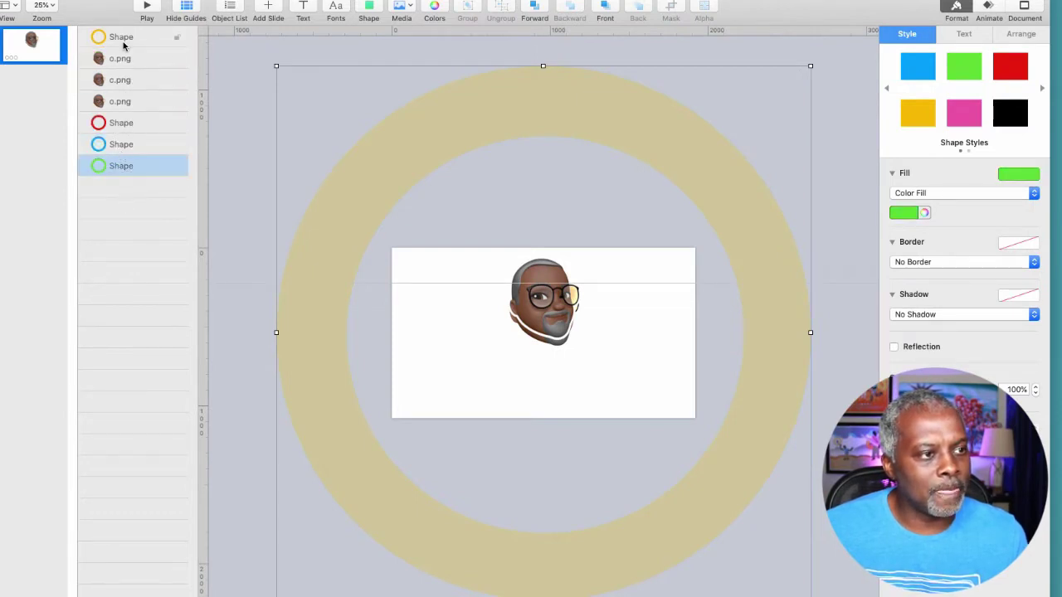
left_click_drag(114, 37, 124, 199)
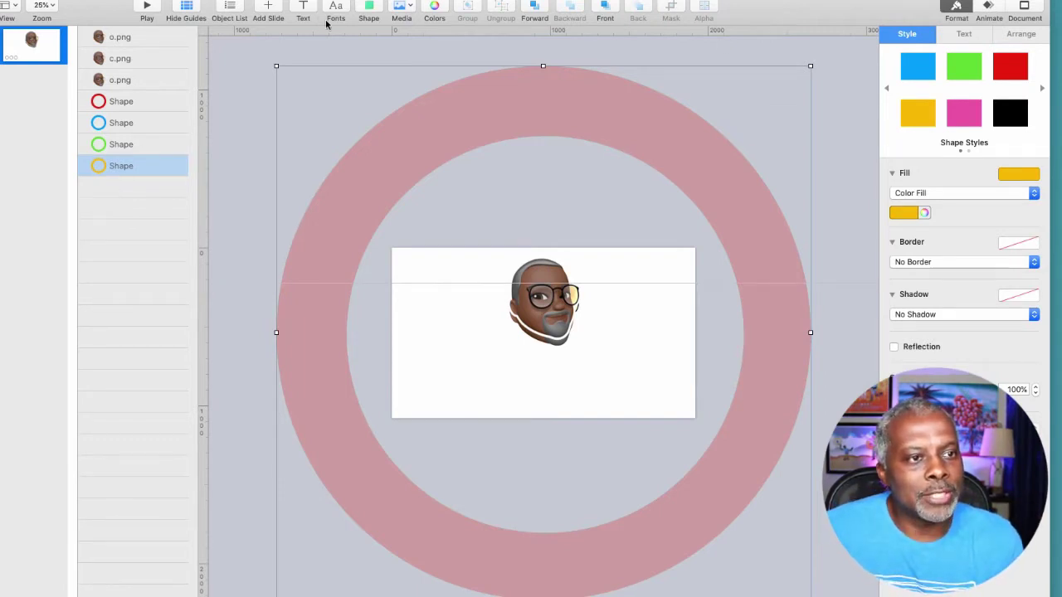
Step: Add a circle over the centre of the slide, enlarge it to cover the whole slide, and fill it with medium grey
left_click(371, 12)
left_click(478, 105)
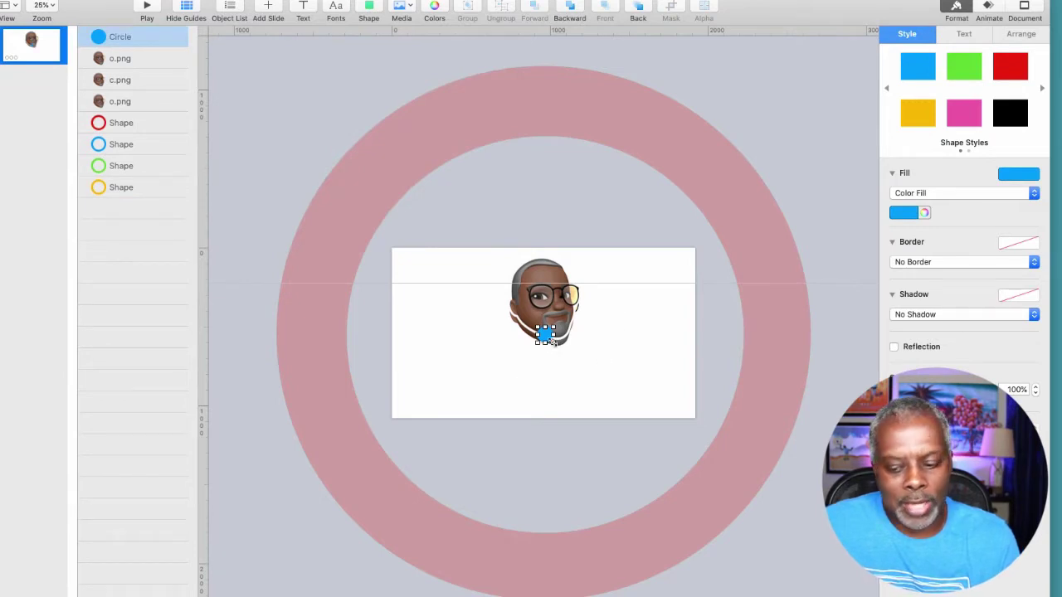
left_click_drag(554, 342, 754, 494)
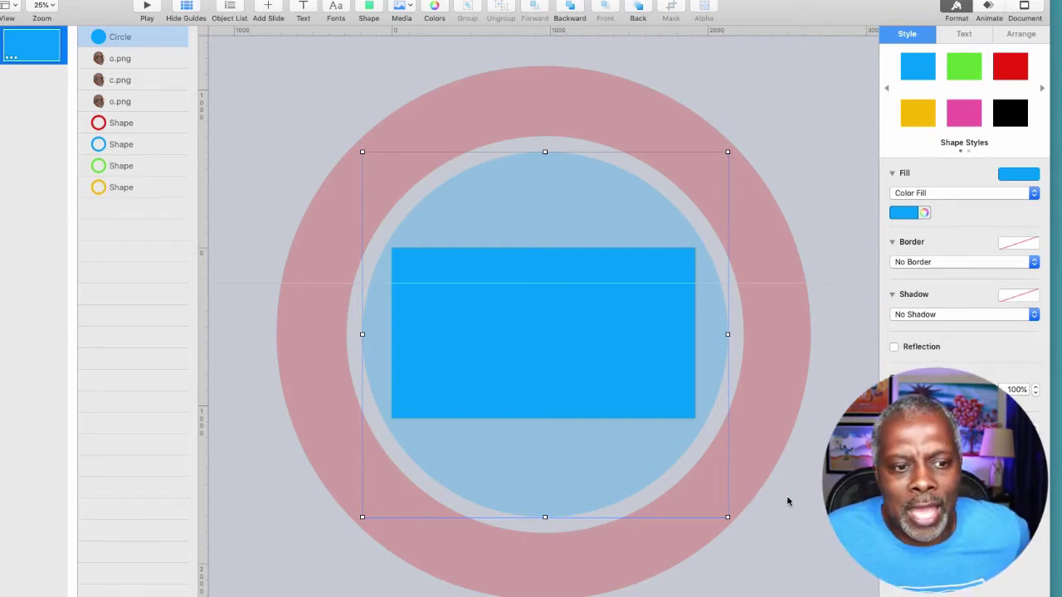
left_click(896, 213)
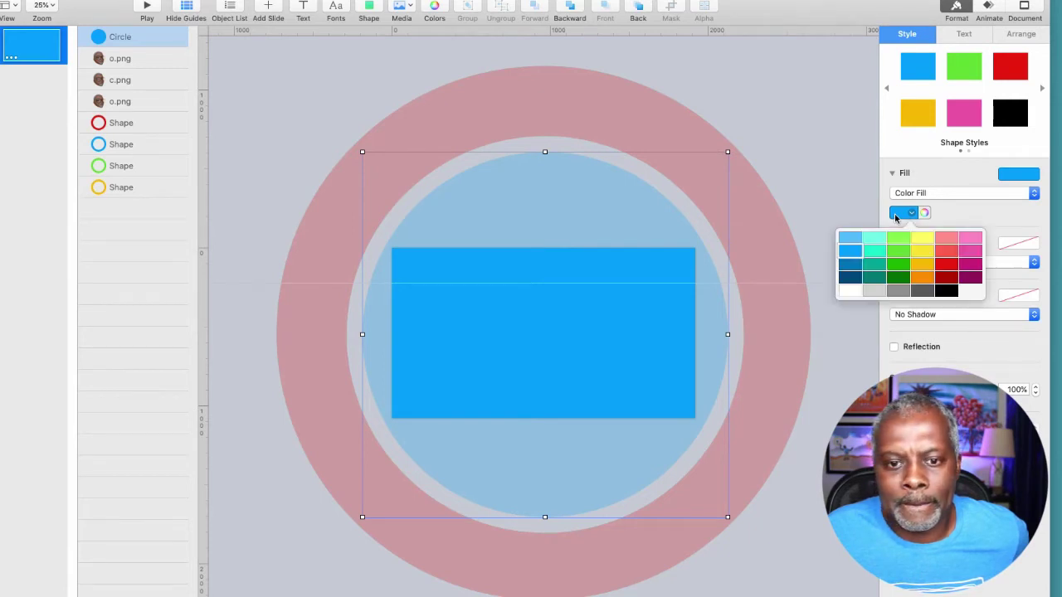
left_click(895, 287)
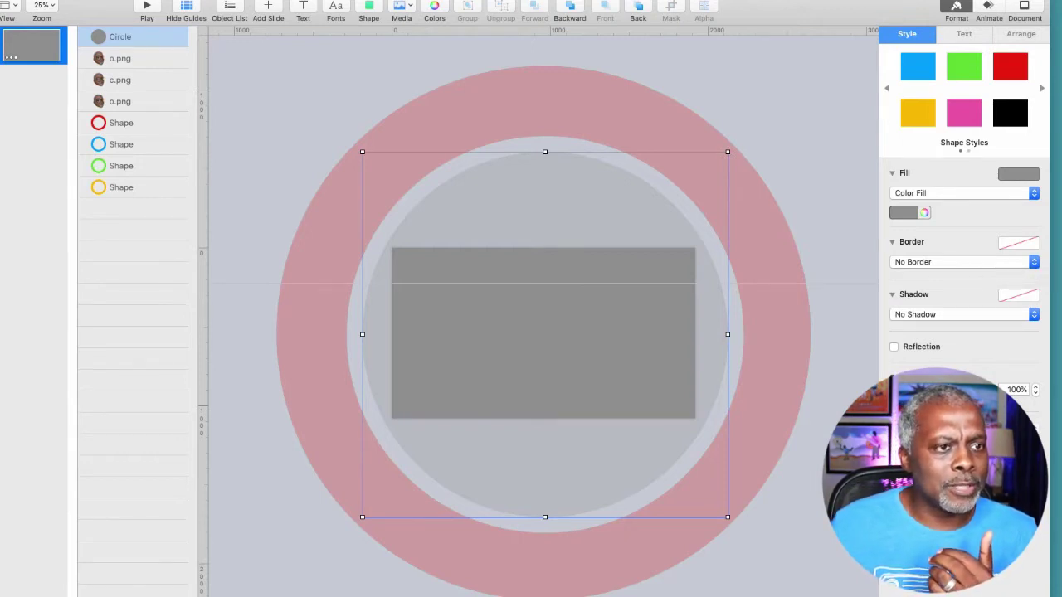
Step: Search the help for "object" and examine the matching commands, including Distribute Objects
left_click(396, 0)
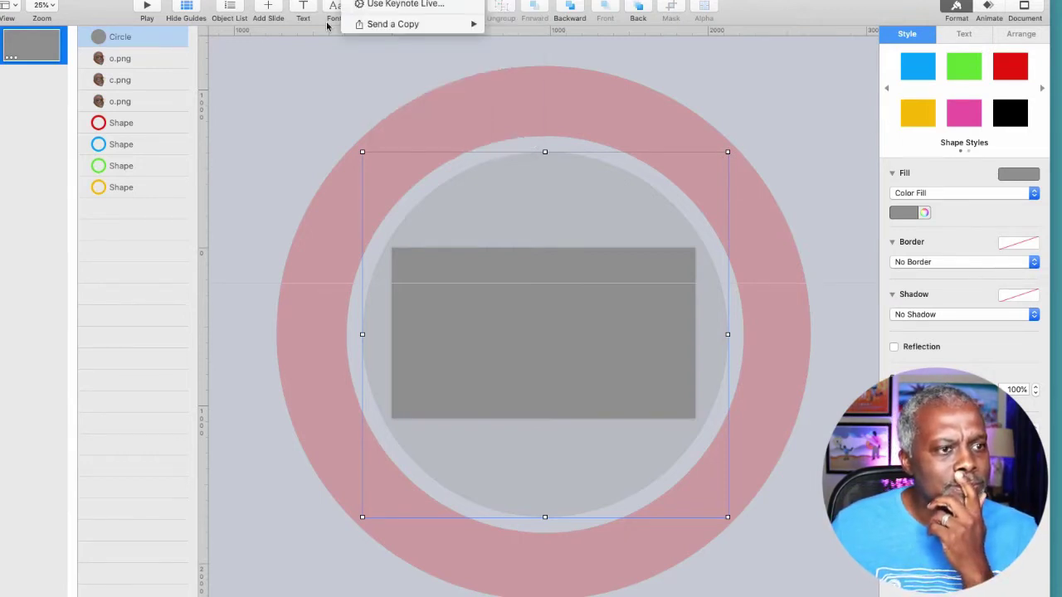
mouse_move(298, 0)
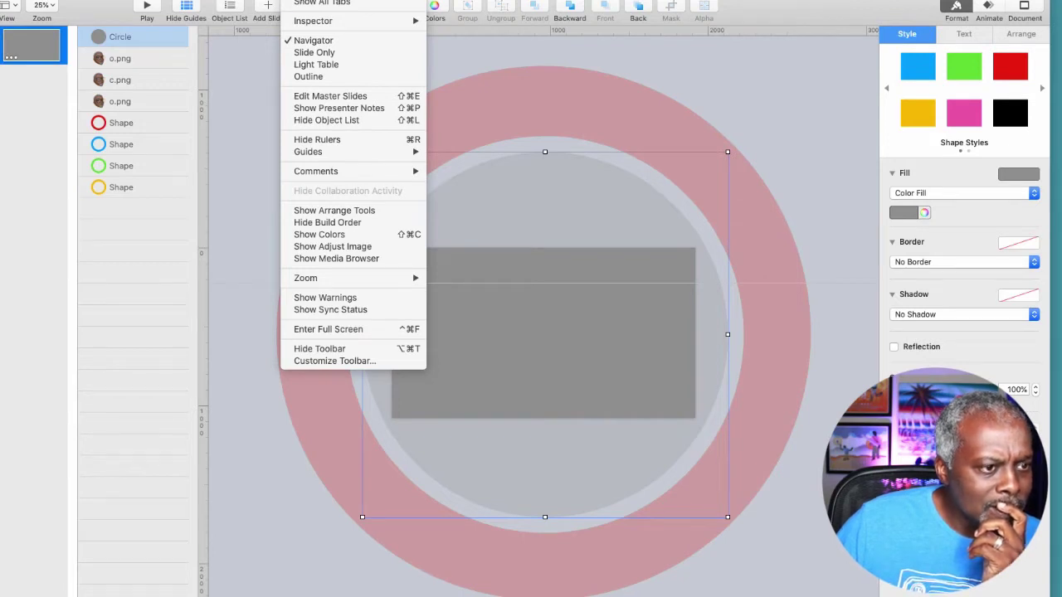
left_click(259, 85)
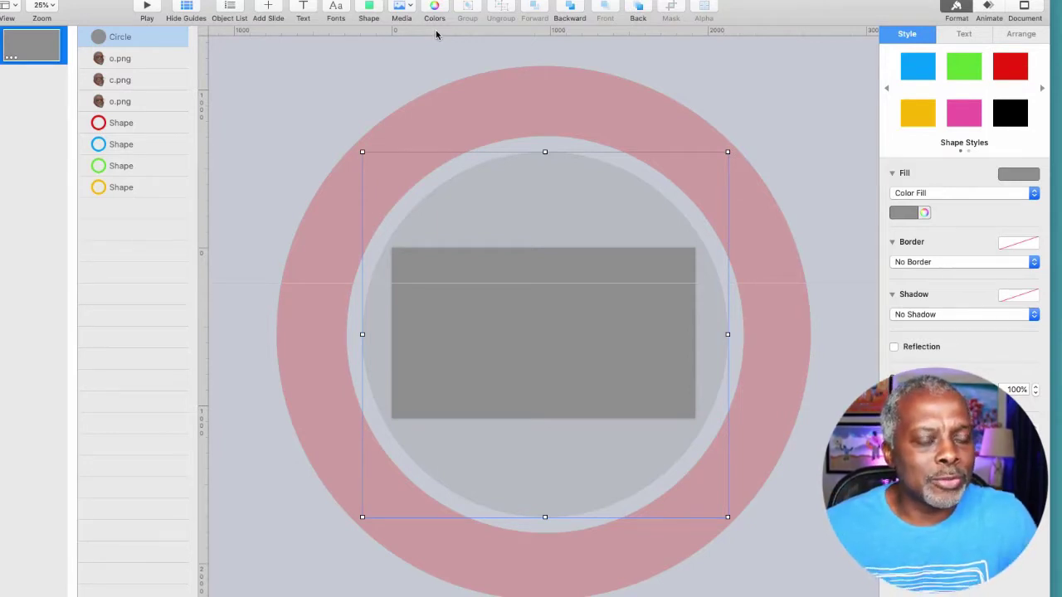
left_click(434, 0)
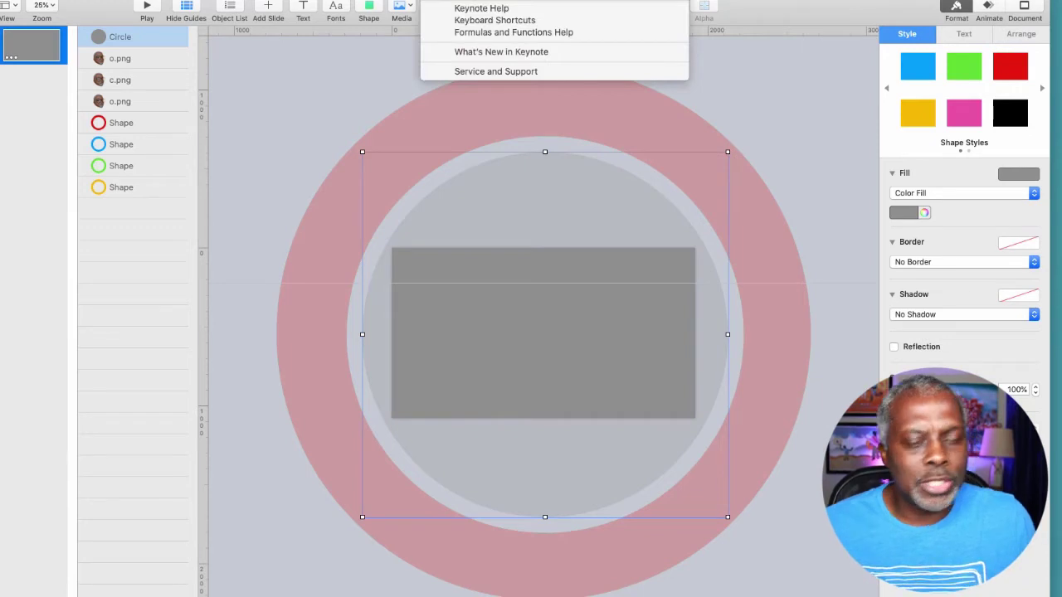
type("object")
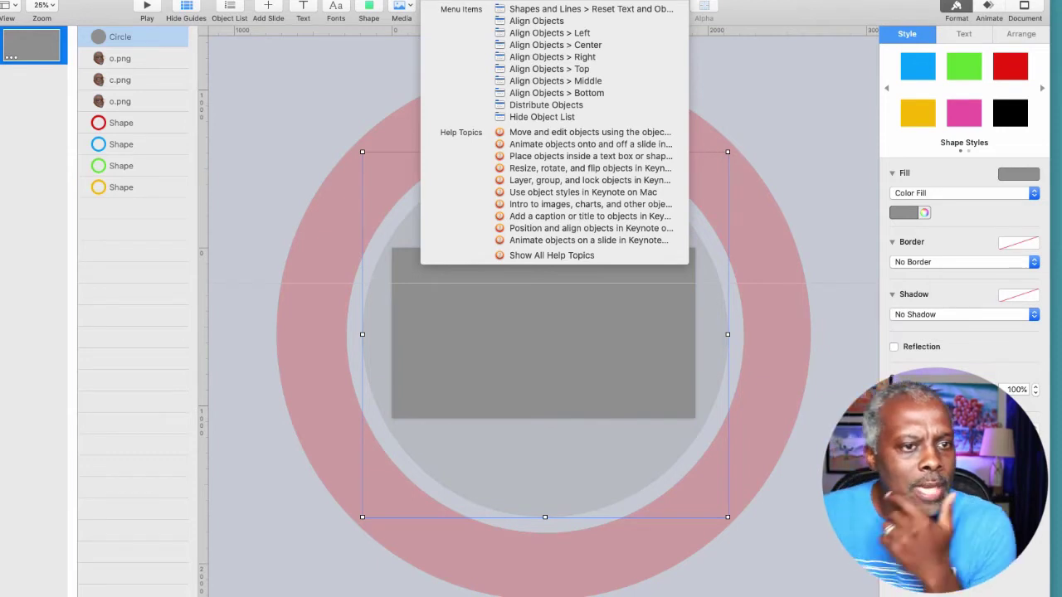
mouse_move(431, 99)
mouse_move(542, 119)
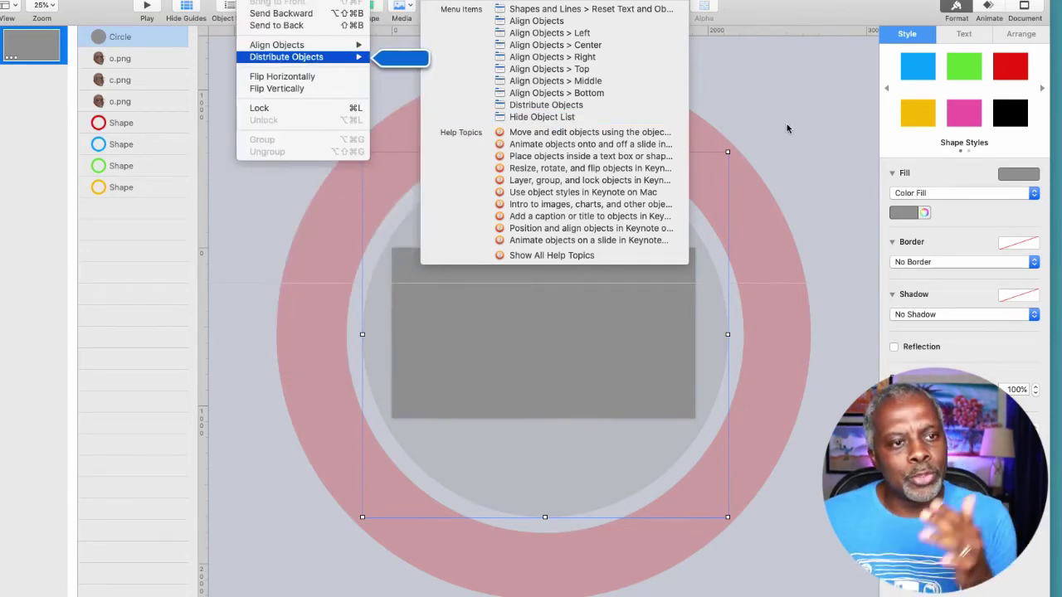
key("Escape")
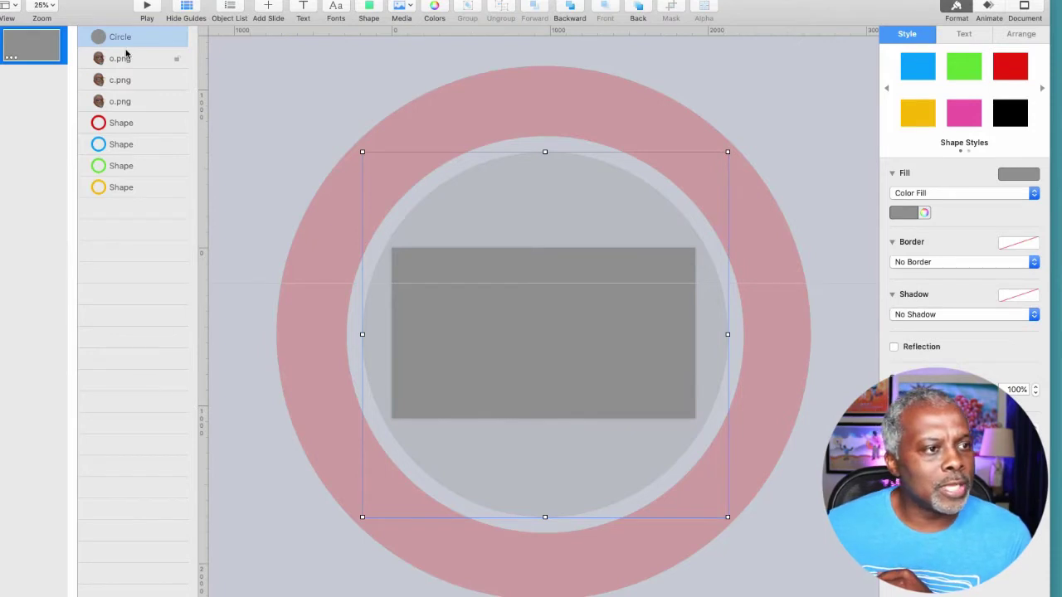
Step: Place the grey circle behind the memoji images and in front of the red ring
left_click_drag(131, 39, 128, 111)
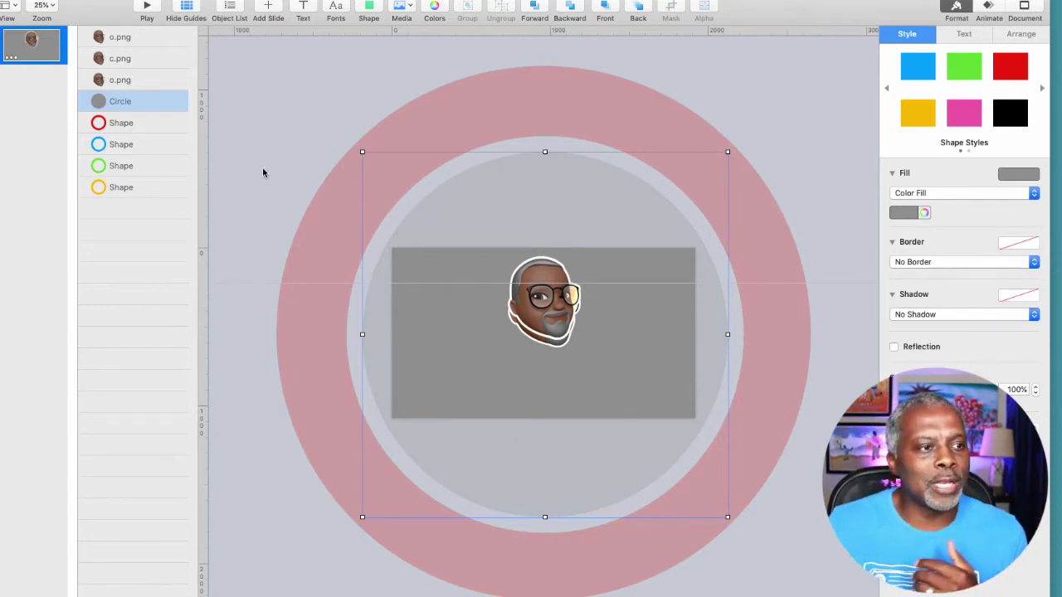
left_click(298, 88)
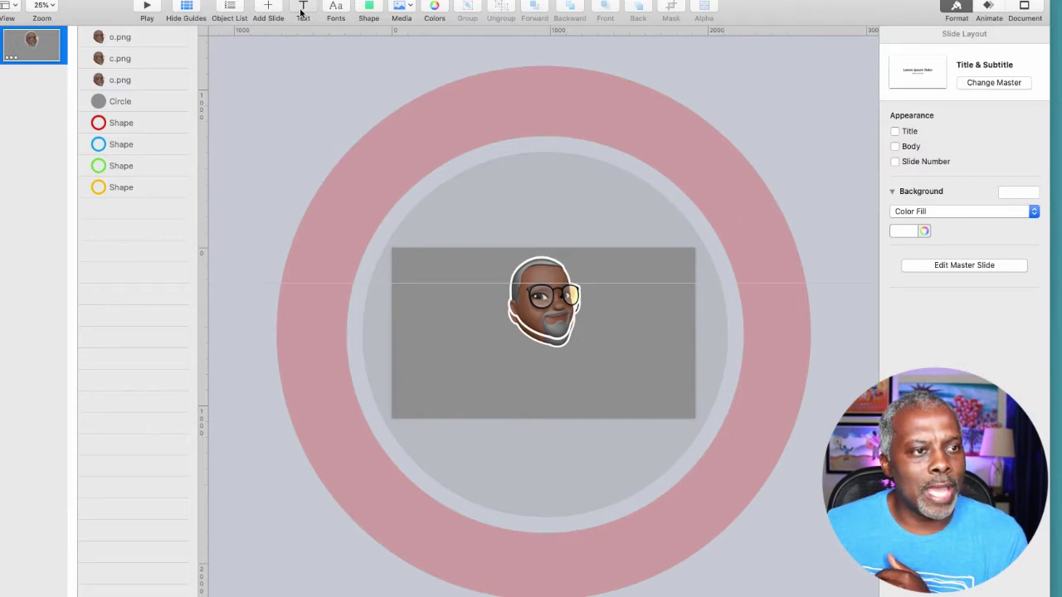
Step: Add a text box below the memoji containing the presenter's first name followed by "TEACHES", all in capitals
left_click(303, 10)
left_click_drag(549, 342, 544, 374)
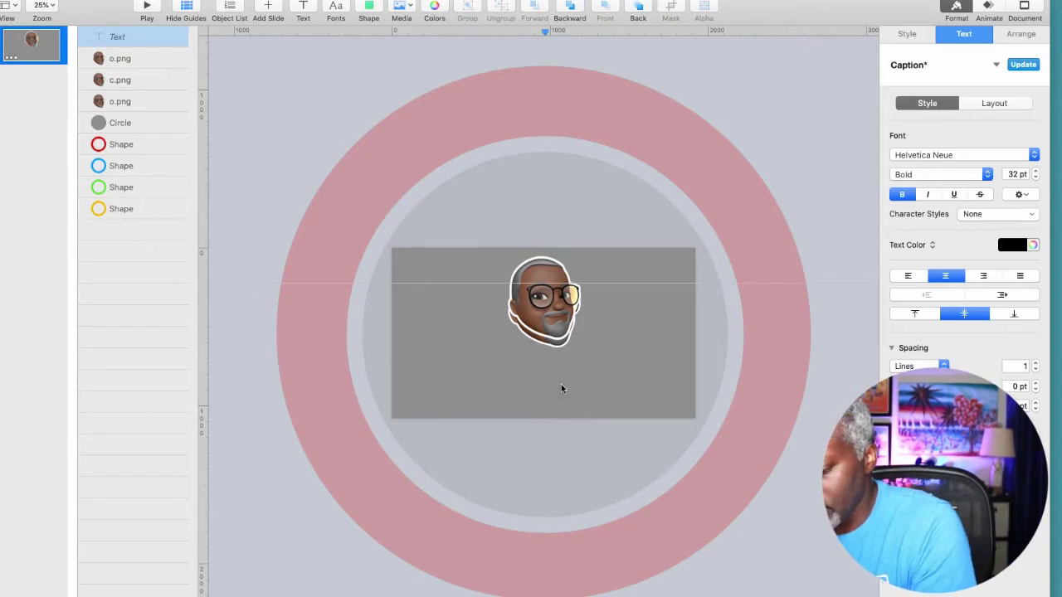
type("BRADLEY TEACHES")
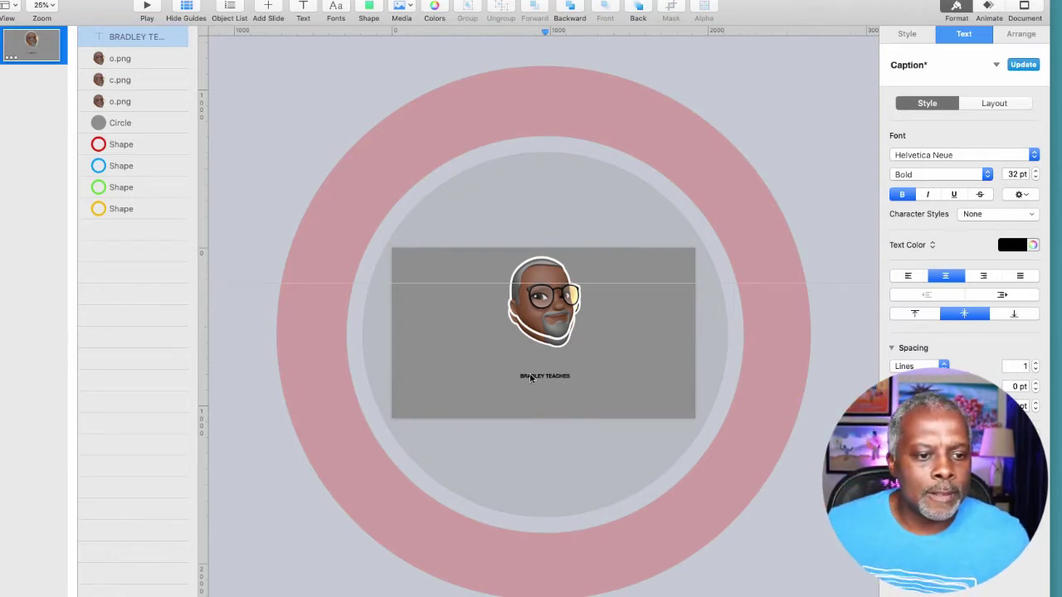
Step: Format all of the title text in Avenir Next at 108 pt
key("super+a")
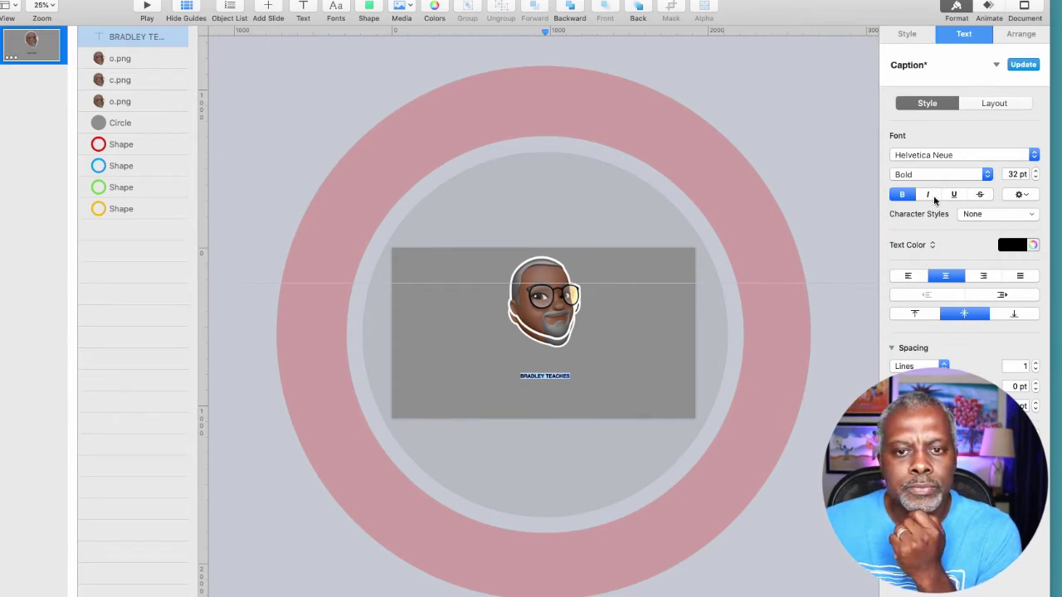
left_click(917, 155)
left_click(892, 92)
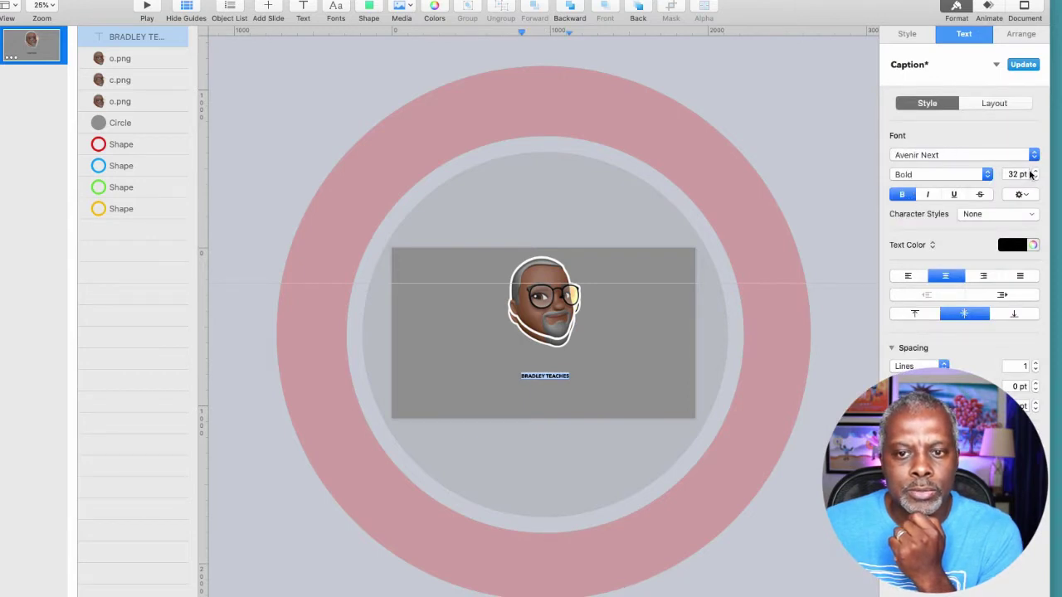
left_click(1033, 171)
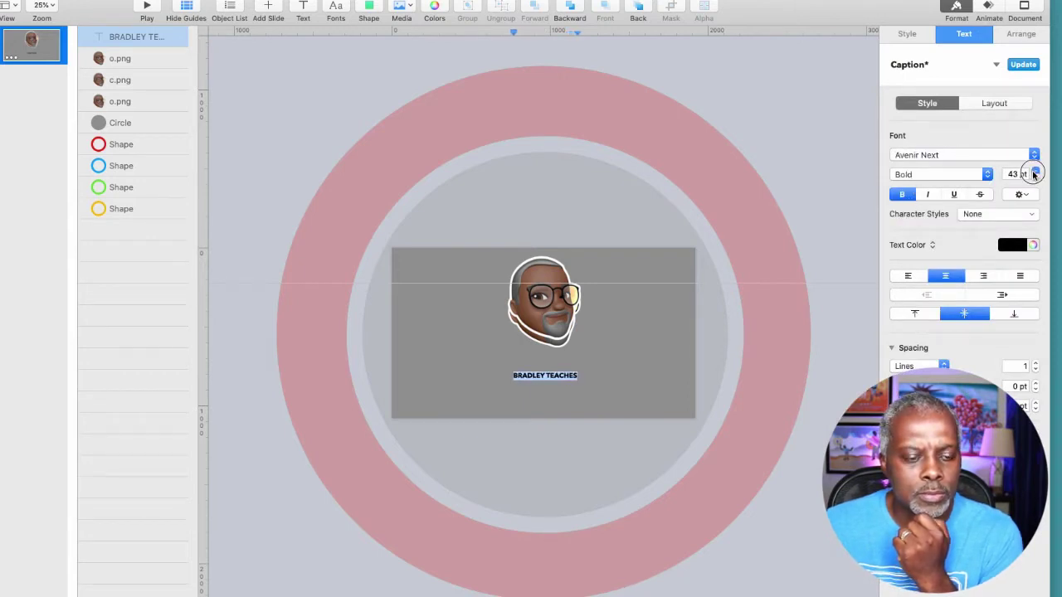
left_click(1033, 171)
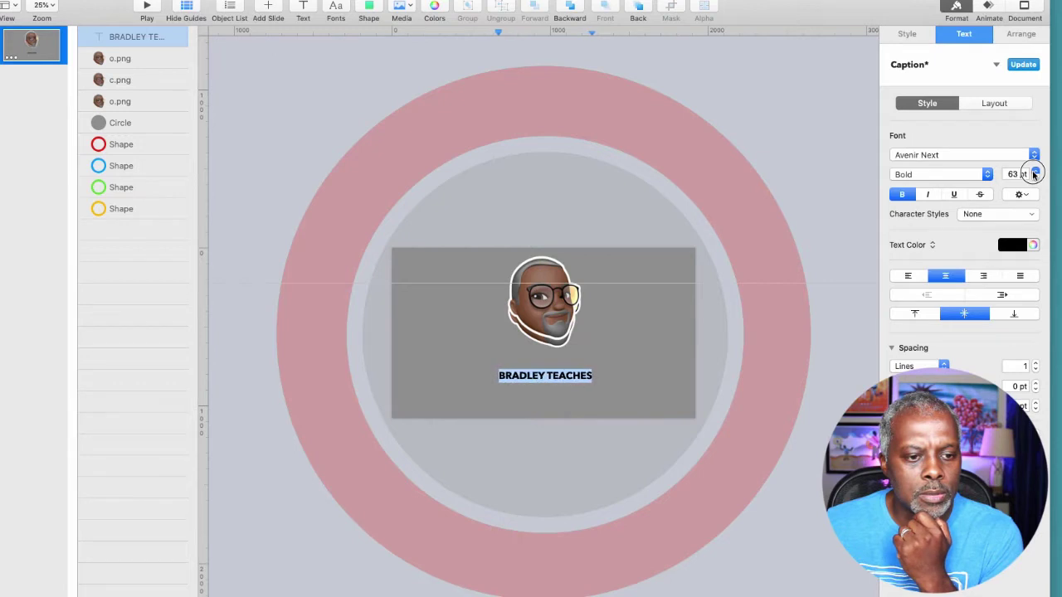
left_click(1034, 171)
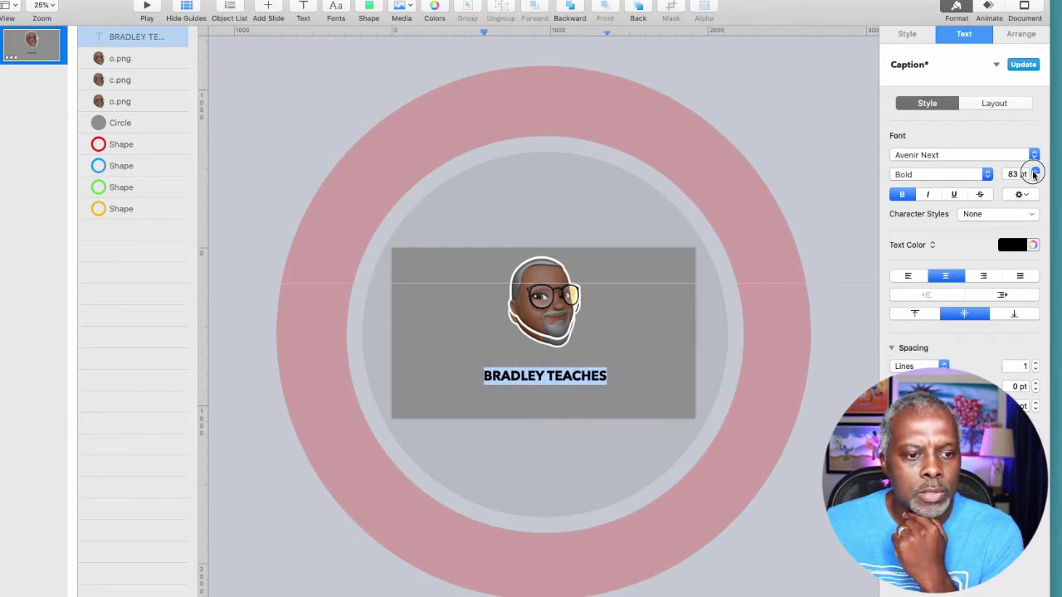
left_click(1035, 172)
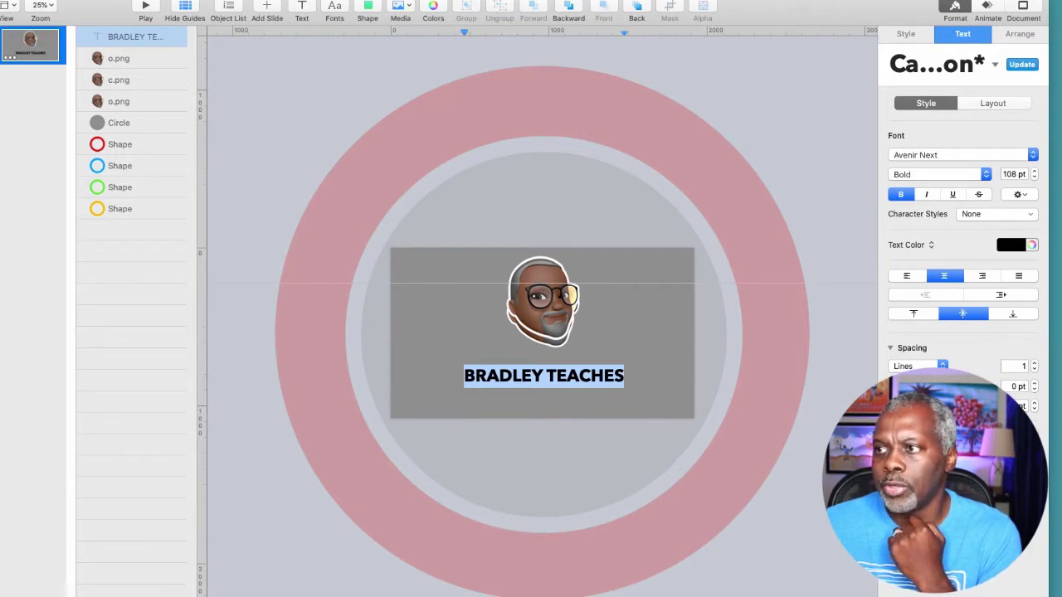
Step: Split the title onto two lines with a line break before "TEACHES"
key("super+Tab")
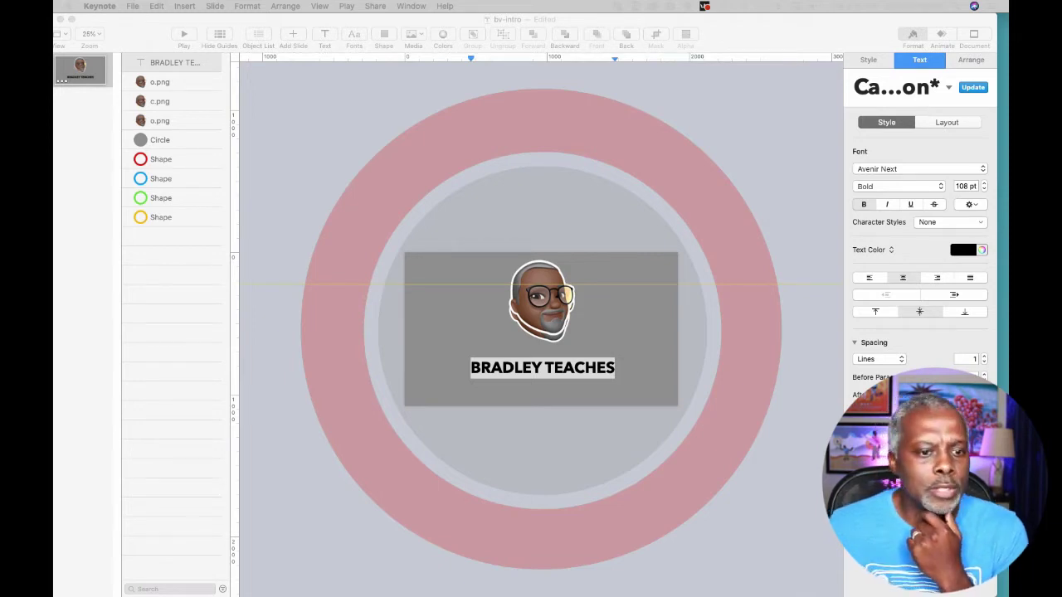
left_click(546, 367)
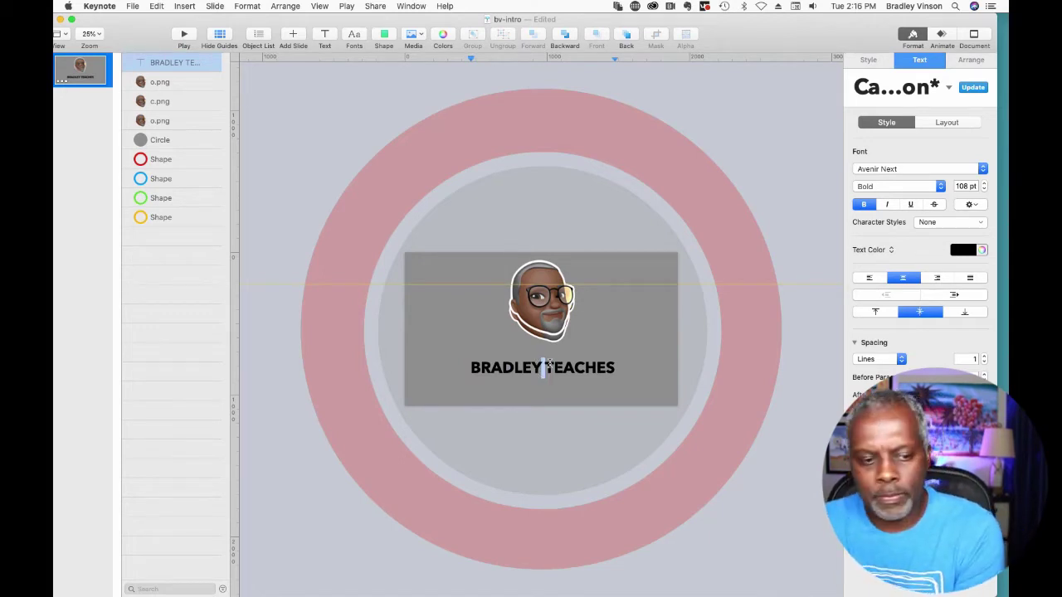
key("Return")
Step: Change the weight of the word "TEACHES" to Demi Bold
double_click(561, 380)
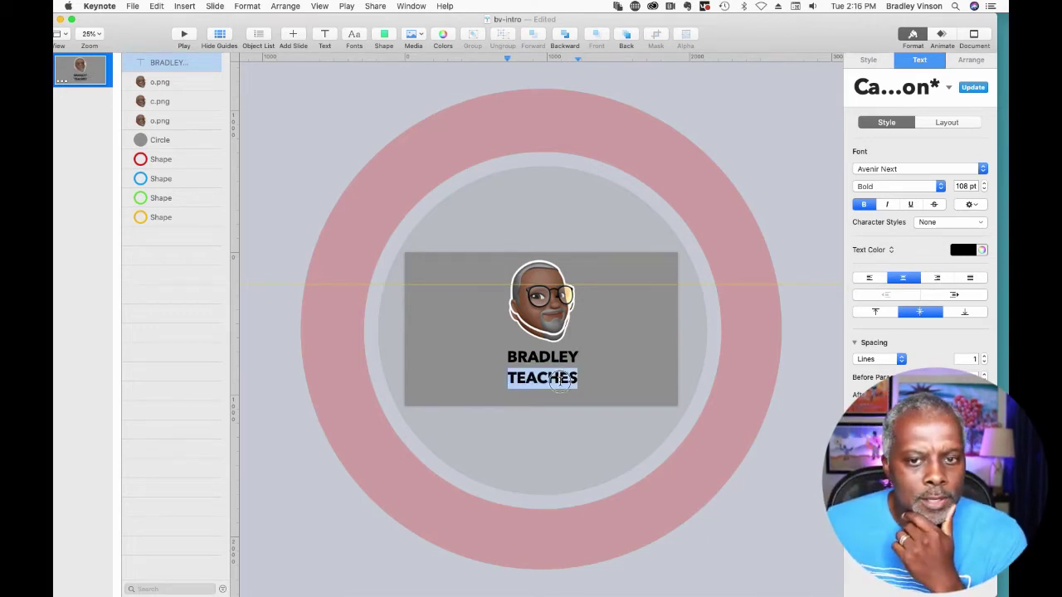
left_click(913, 187)
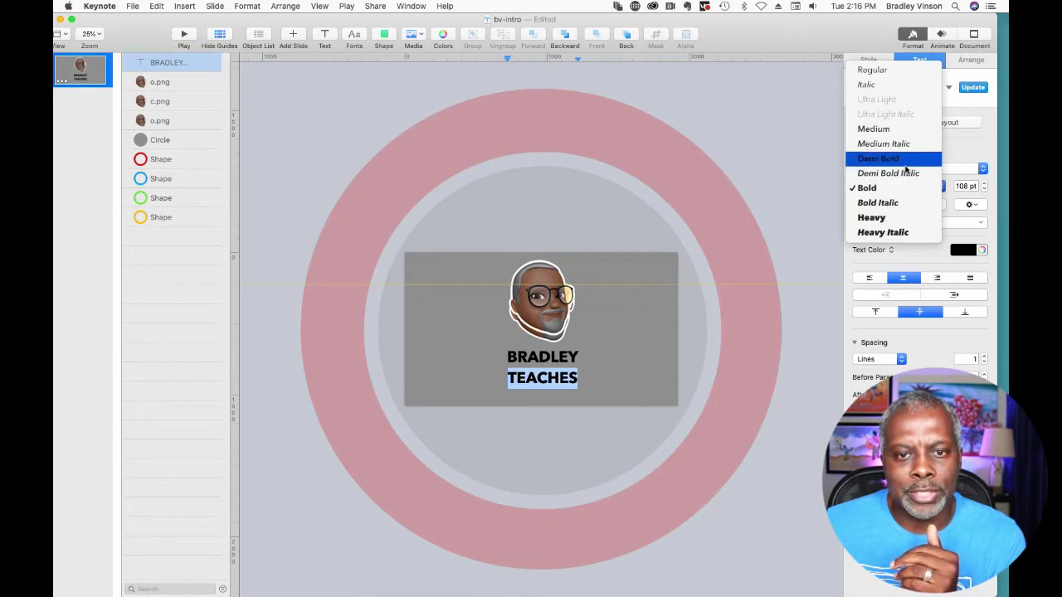
left_click(904, 165)
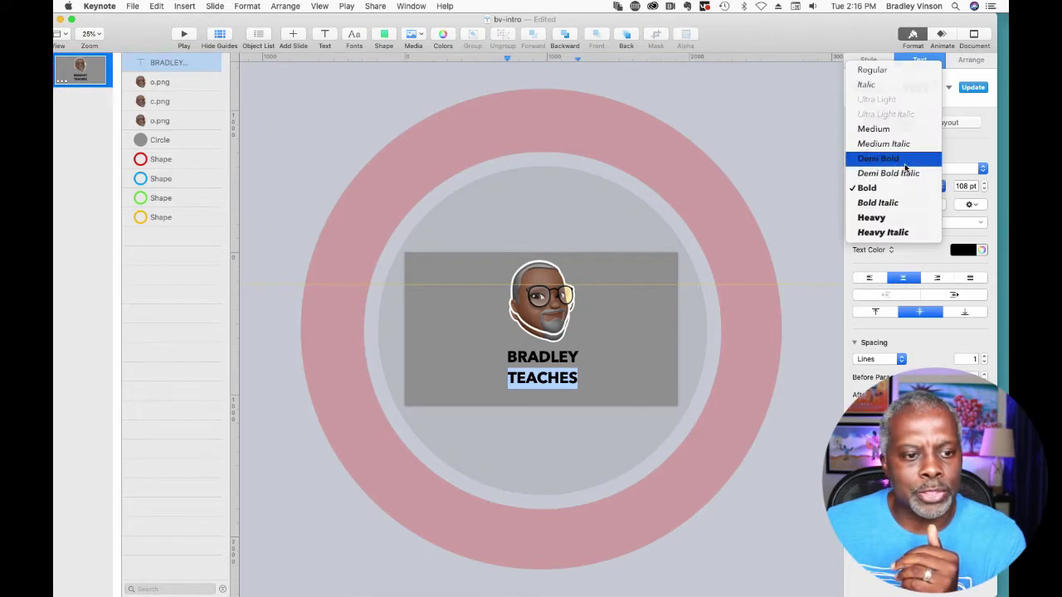
left_click(548, 417)
left_click(545, 379)
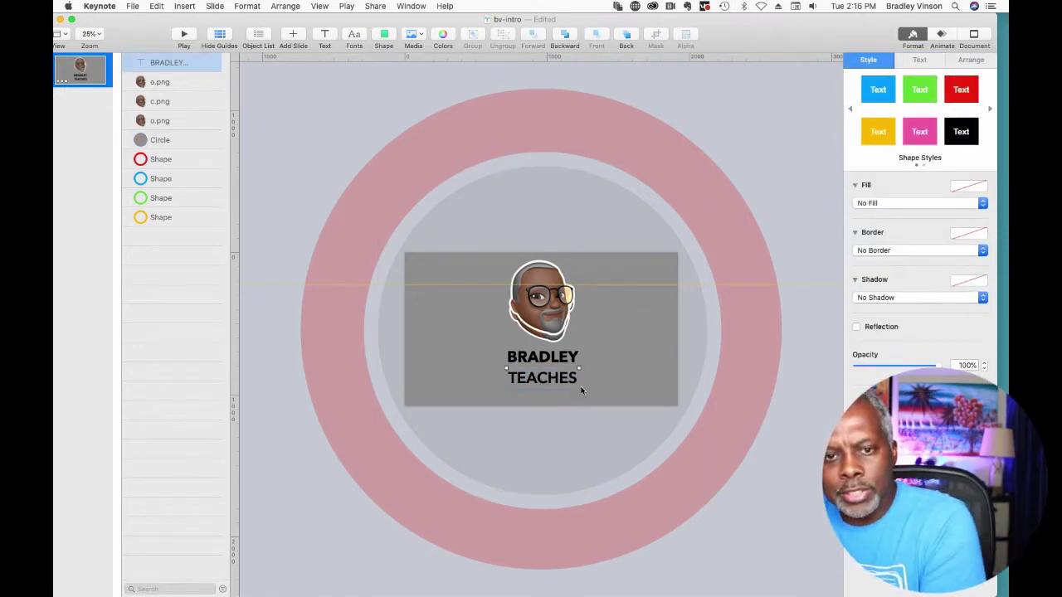
Step: Increase the font size of both title lines to 123 pt
left_click(549, 355)
key("super+a")
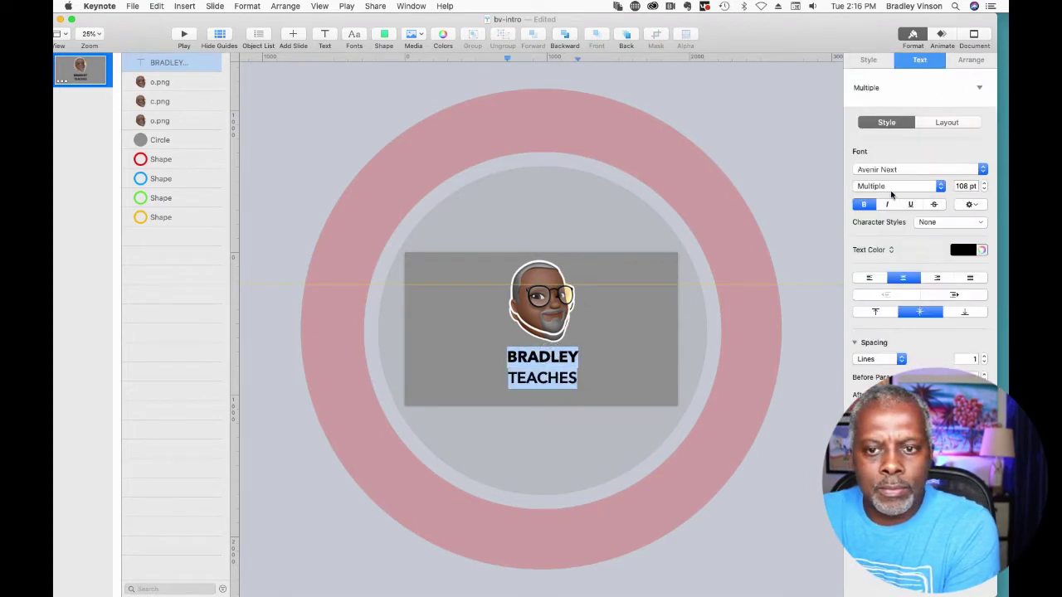
left_click(983, 183)
left_click(984, 183)
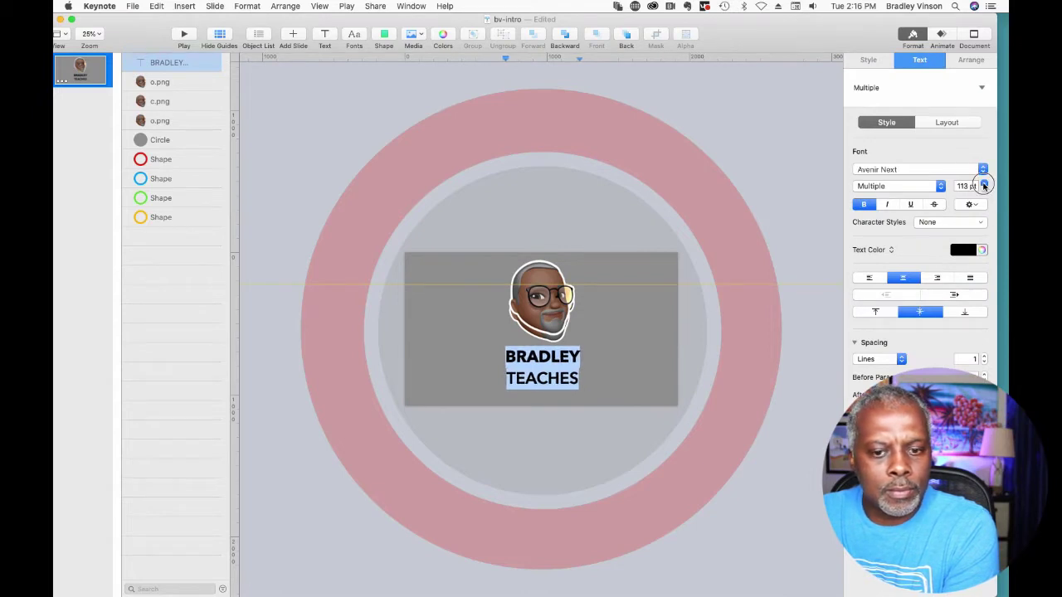
left_click(984, 183)
left_click(983, 183)
left_click(984, 184)
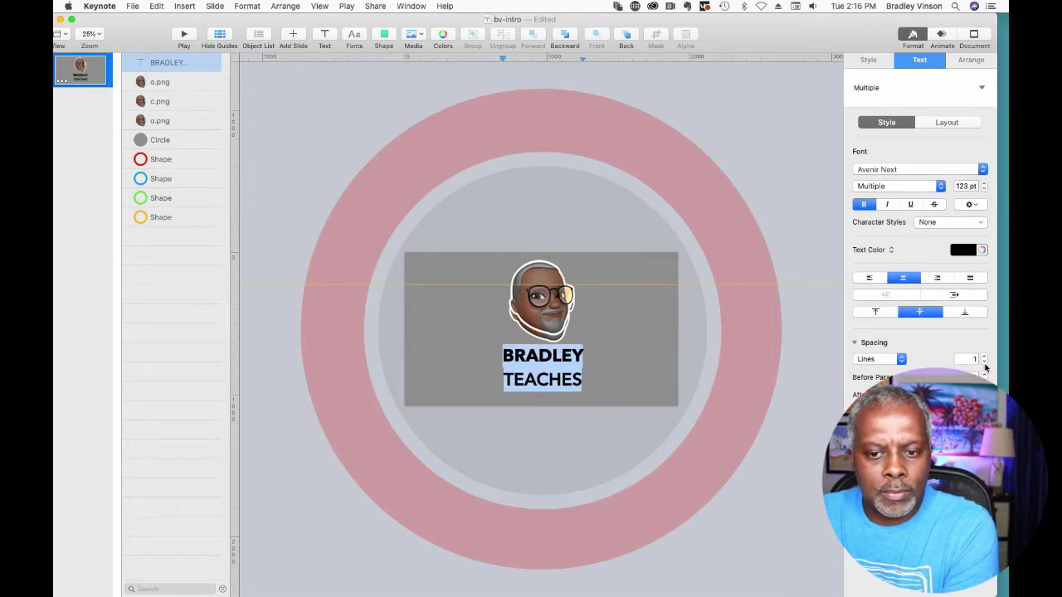
Step: Reduce the line spacing of the two-line title to 0.7
left_click(984, 362)
left_click(984, 363)
left_click(983, 362)
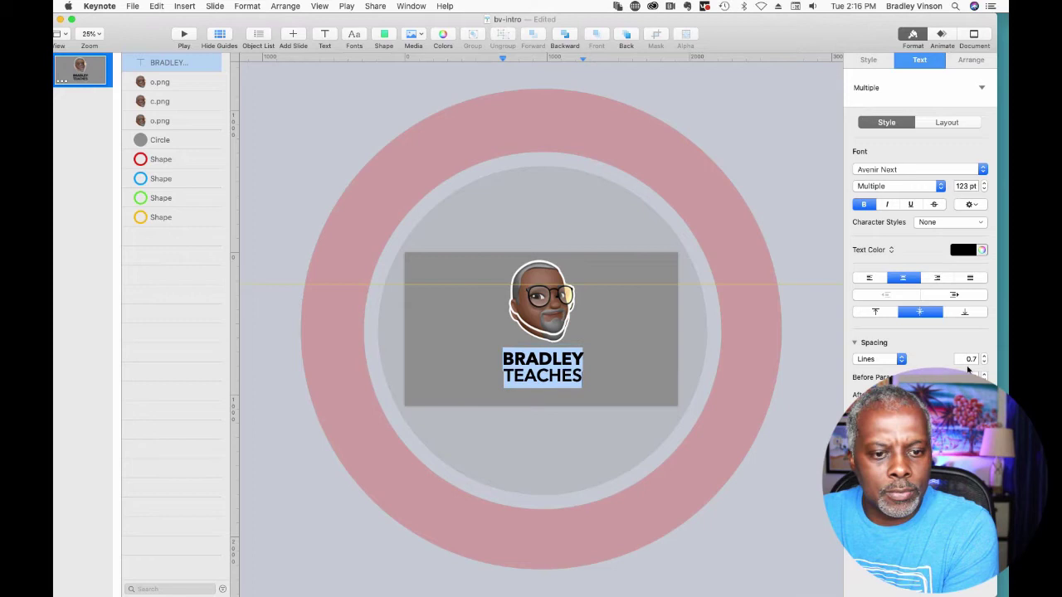
left_click(817, 456)
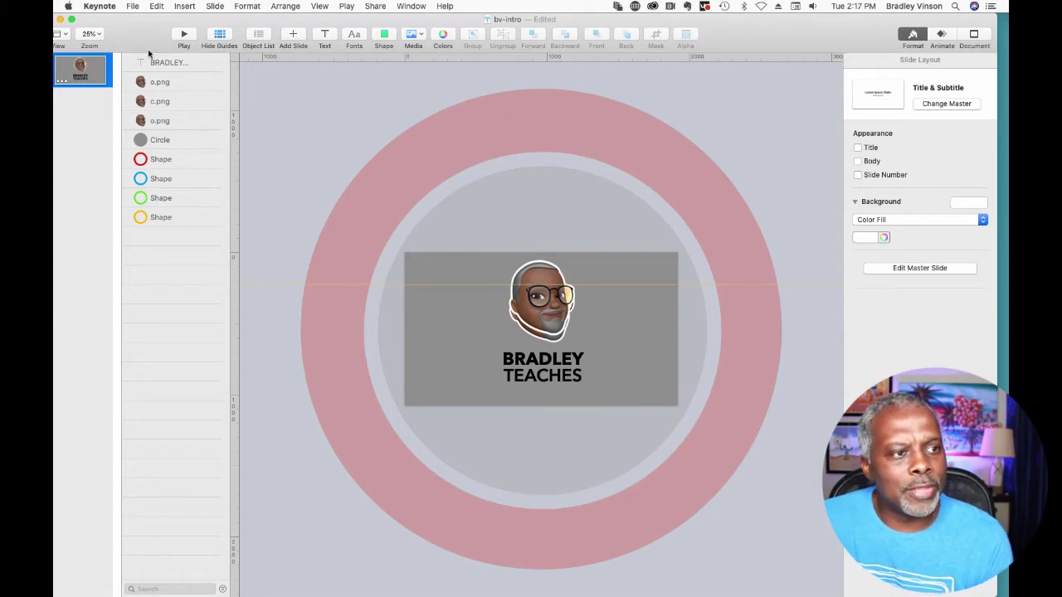
Step: Add a text box below the title with the tagline "ecamm | keynote | video graphics"
left_click(323, 36)
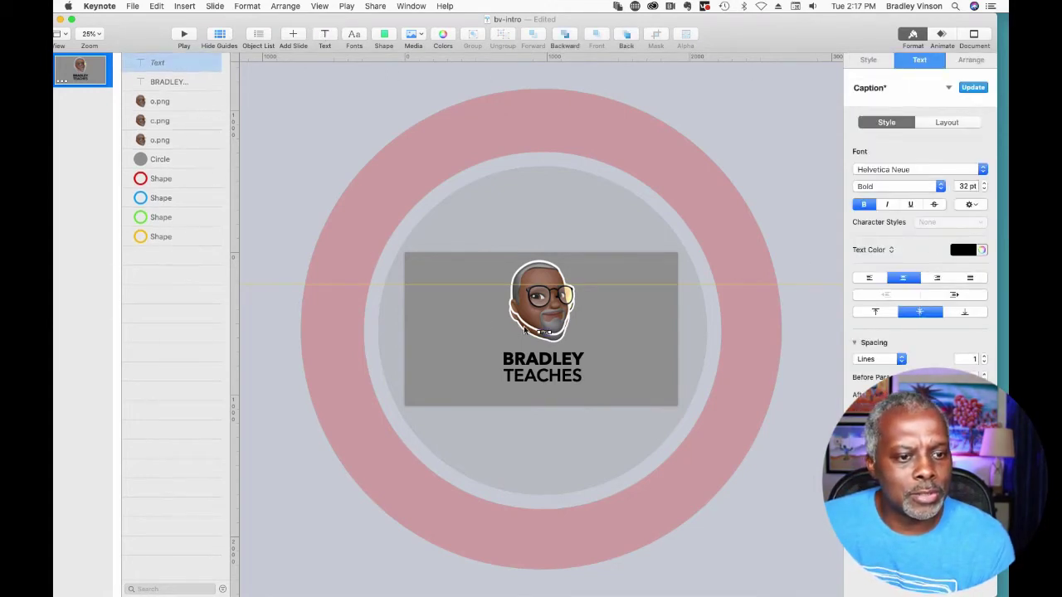
left_click_drag(545, 332, 539, 399)
double_click(540, 401)
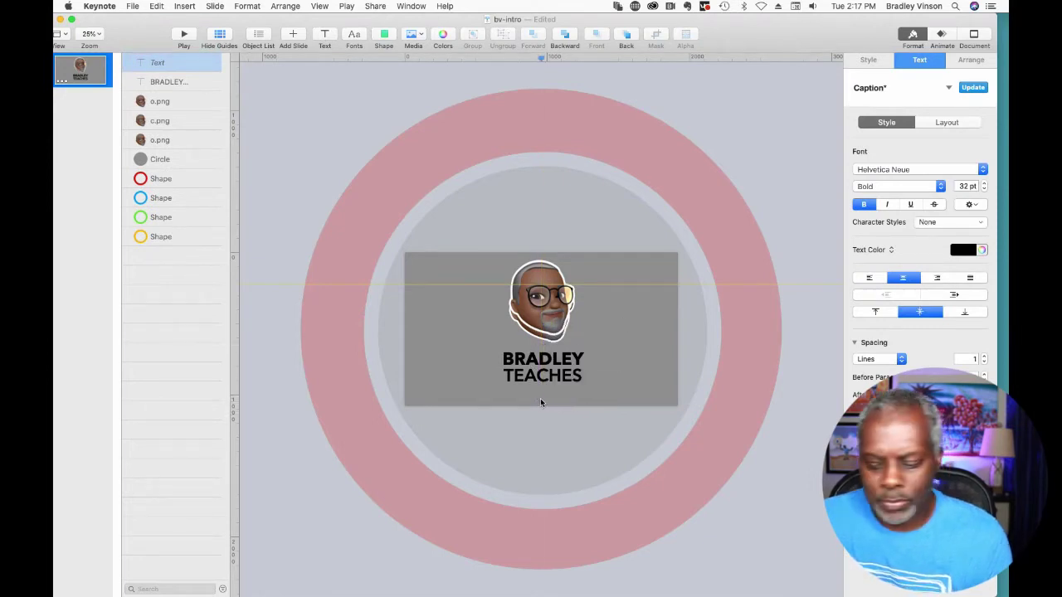
type("ecamm | ke")
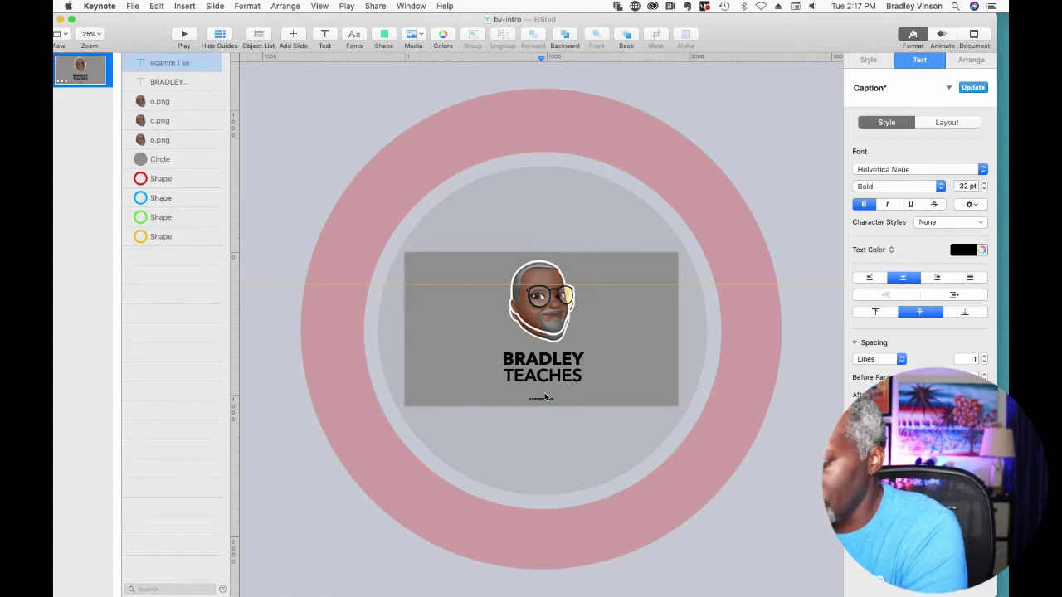
type("ynote")
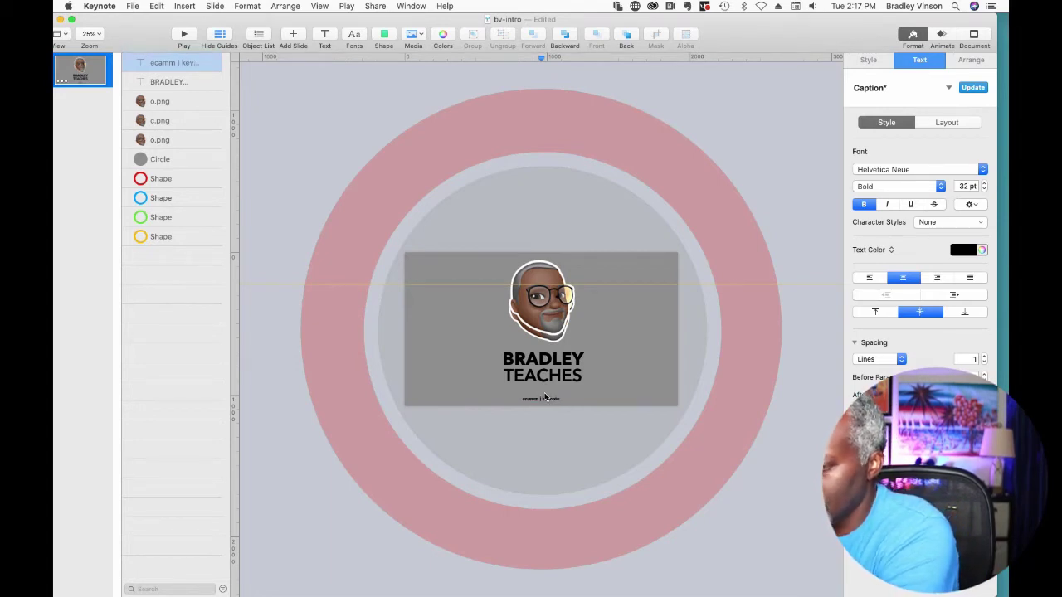
type(" video graphics")
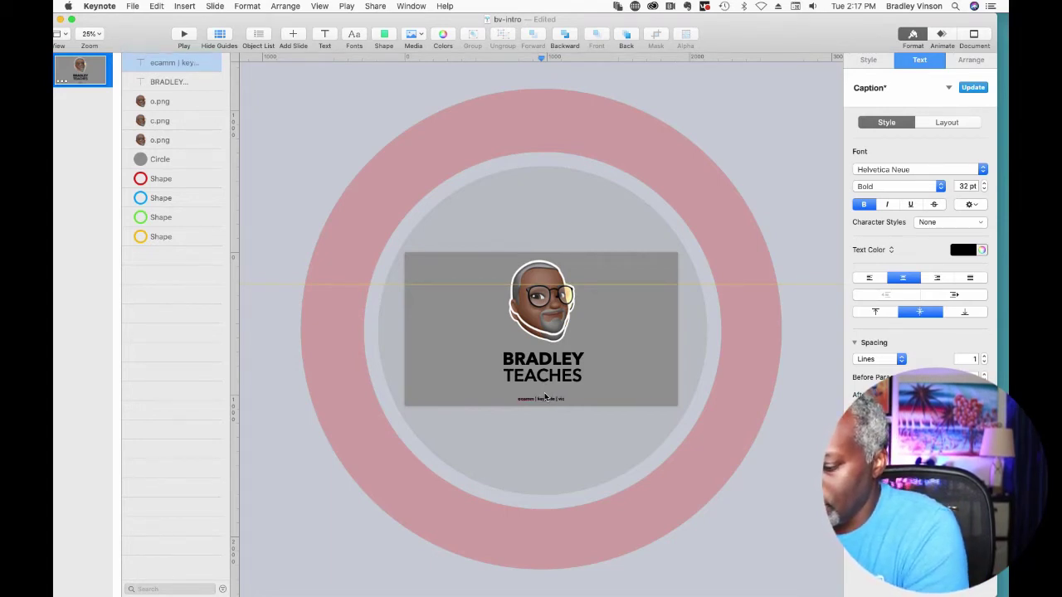
key("BackSpace")
key("BackSpace")
key("BackSpace")
key("BackSpace")
key("BackSpace")
key("BackSpace")
key("BackSpace")
key("BackSpace")
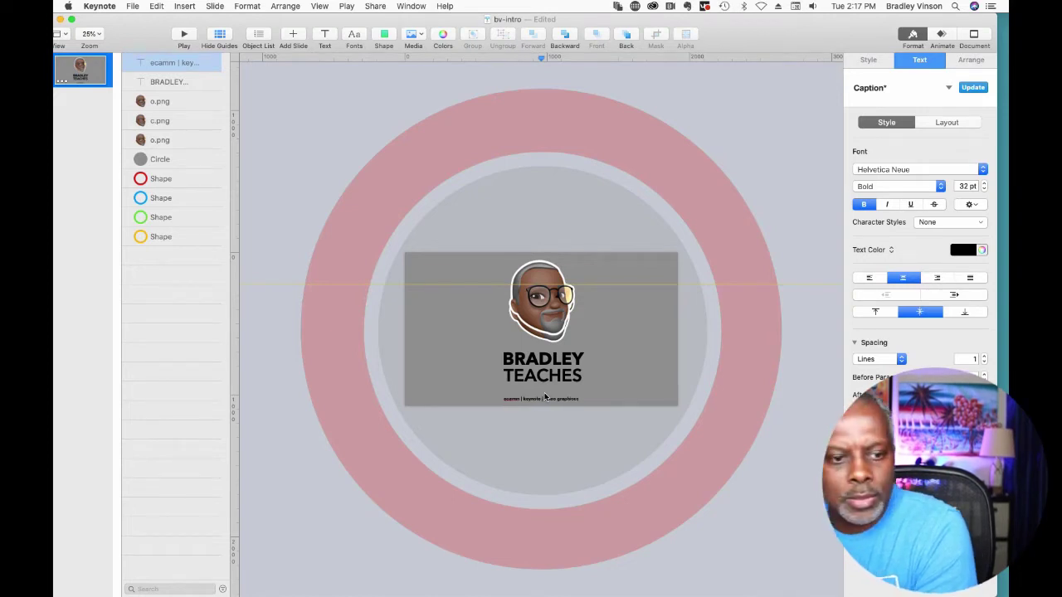
type("graphics")
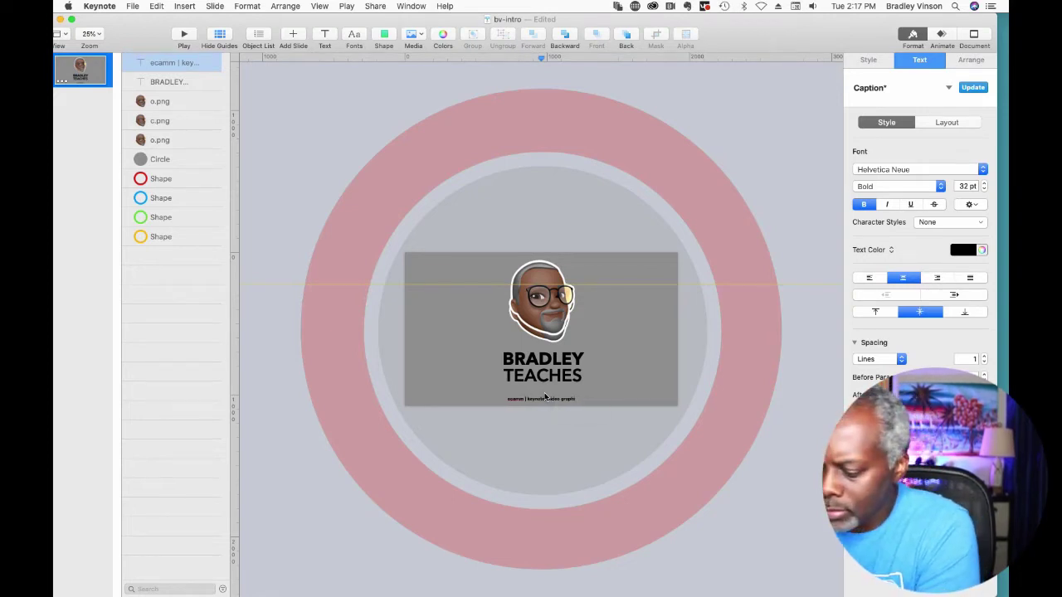
type("cs")
key("BackSpace")
key("BackSpace")
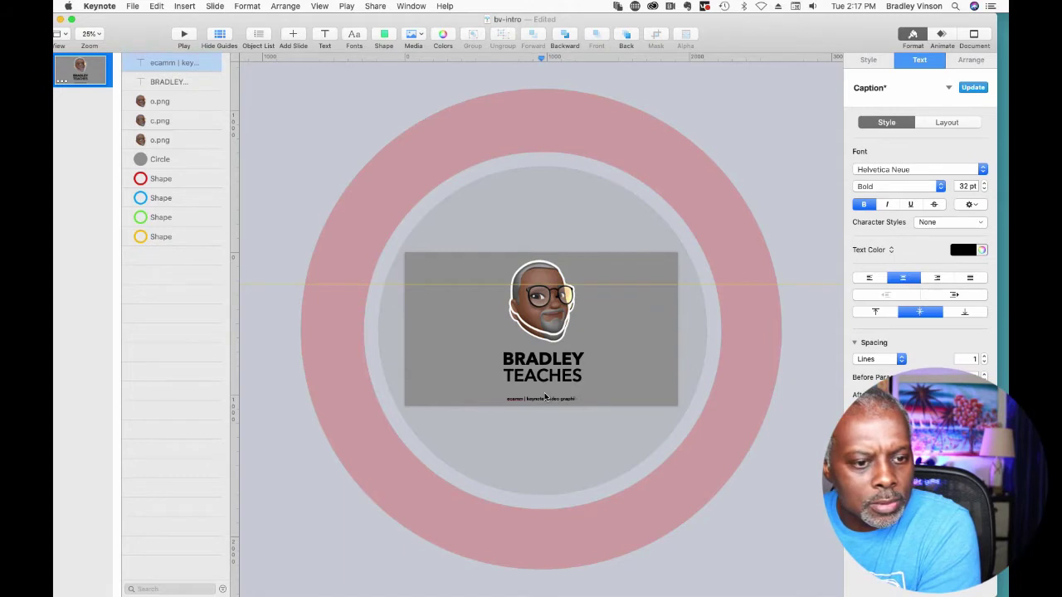
type("cs")
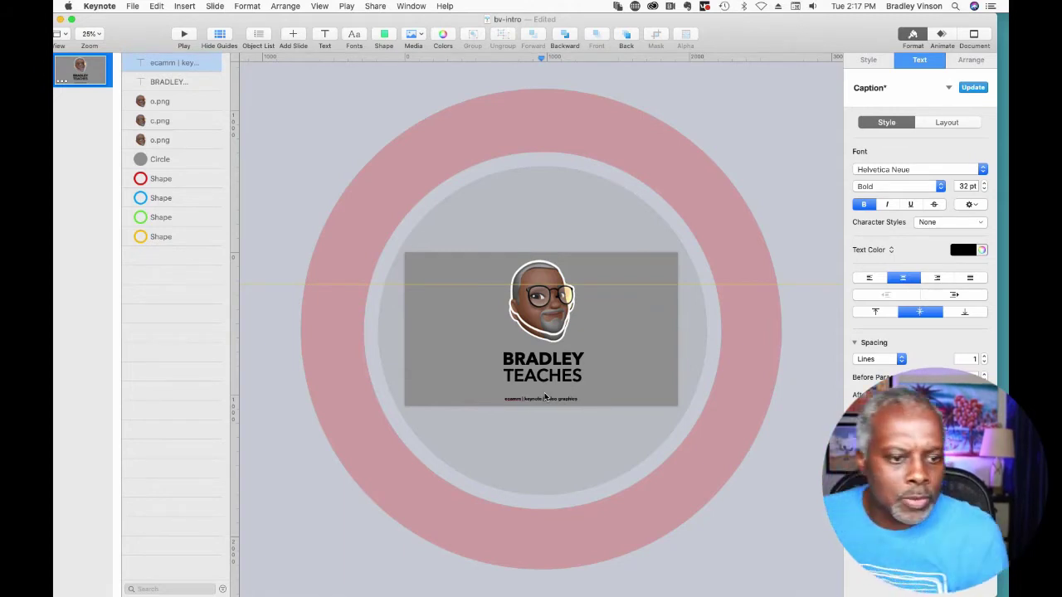
left_click(312, 462)
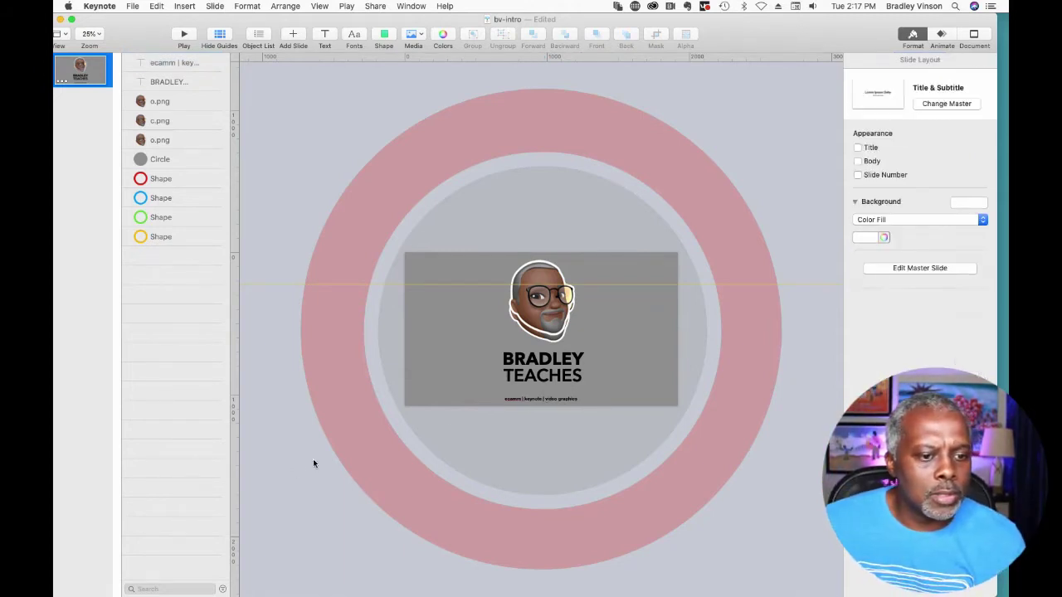
Step: Move the tagline up closer to the title and increase its font size to 75 pt
left_click(543, 403)
left_click_drag(543, 406, 543, 399)
double_click(544, 399)
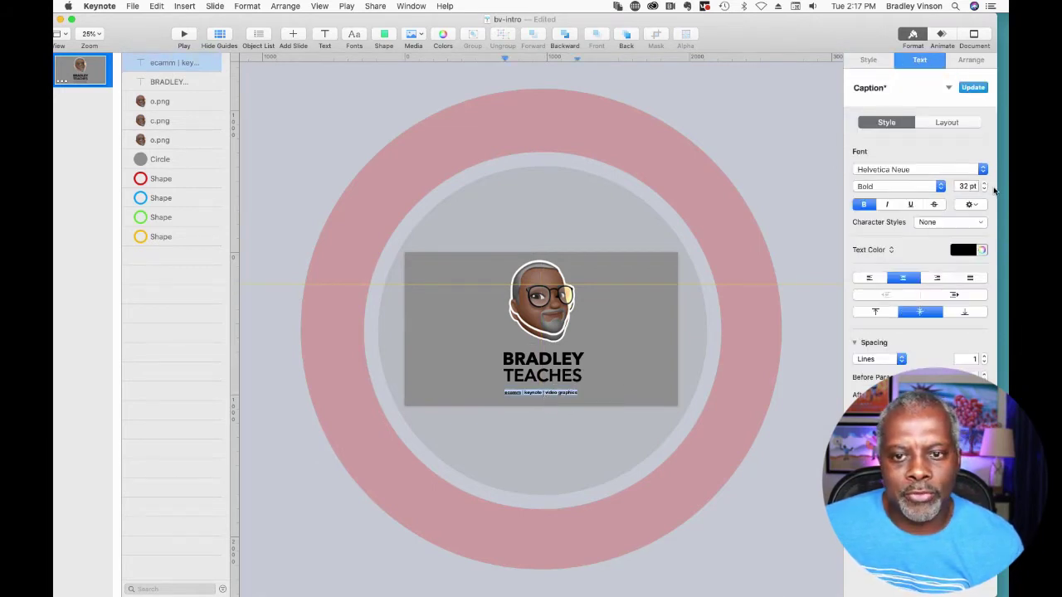
left_click_drag(983, 181, 984, 184)
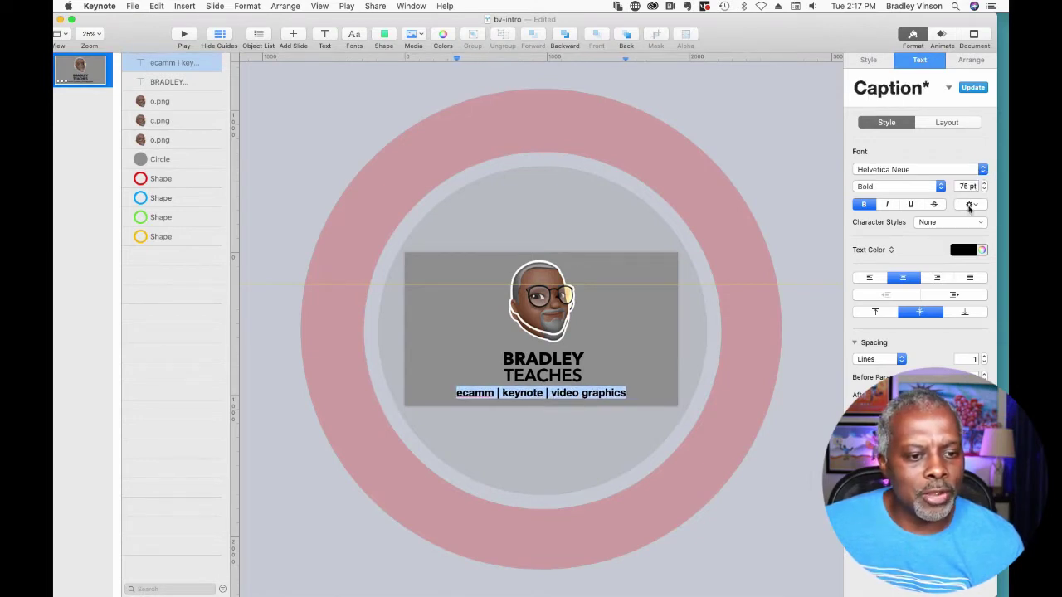
left_click(660, 453)
Step: Increase the font size of both title lines and move the title up slightly to sit between the memoji and the tagline
left_click(566, 377)
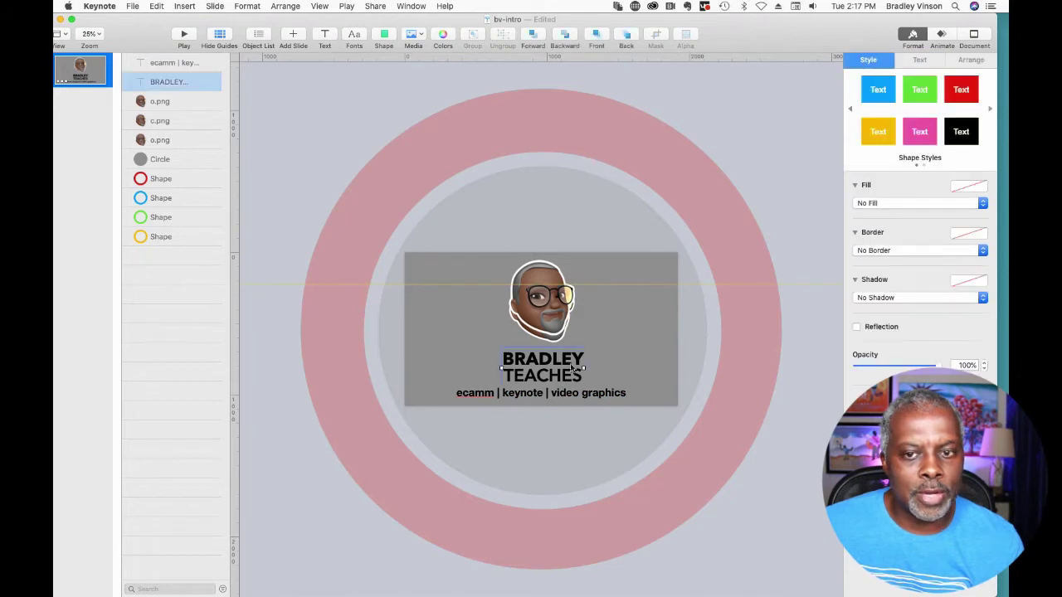
left_click(531, 375)
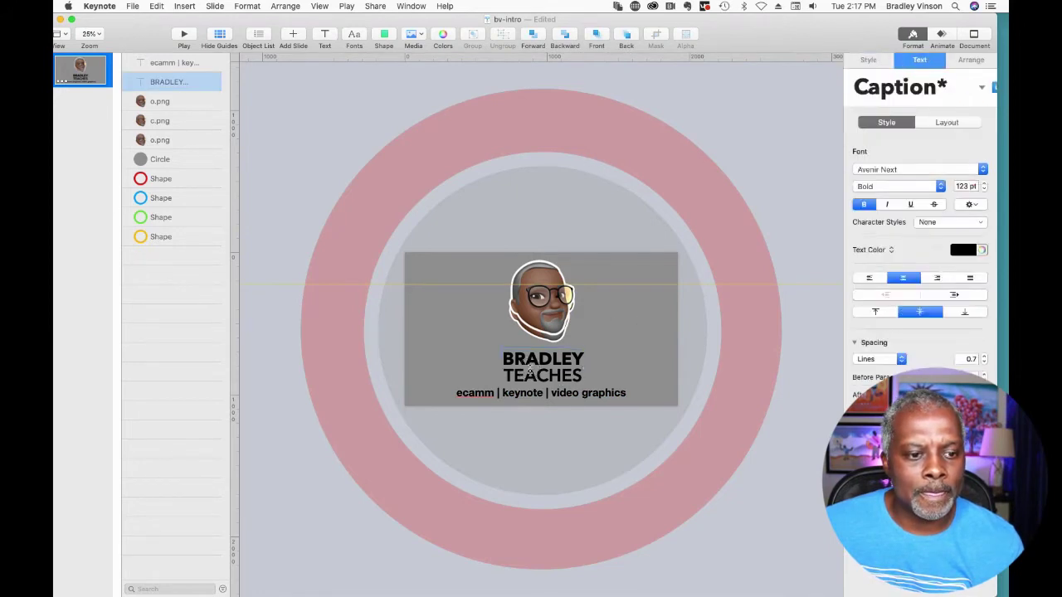
key("super+a")
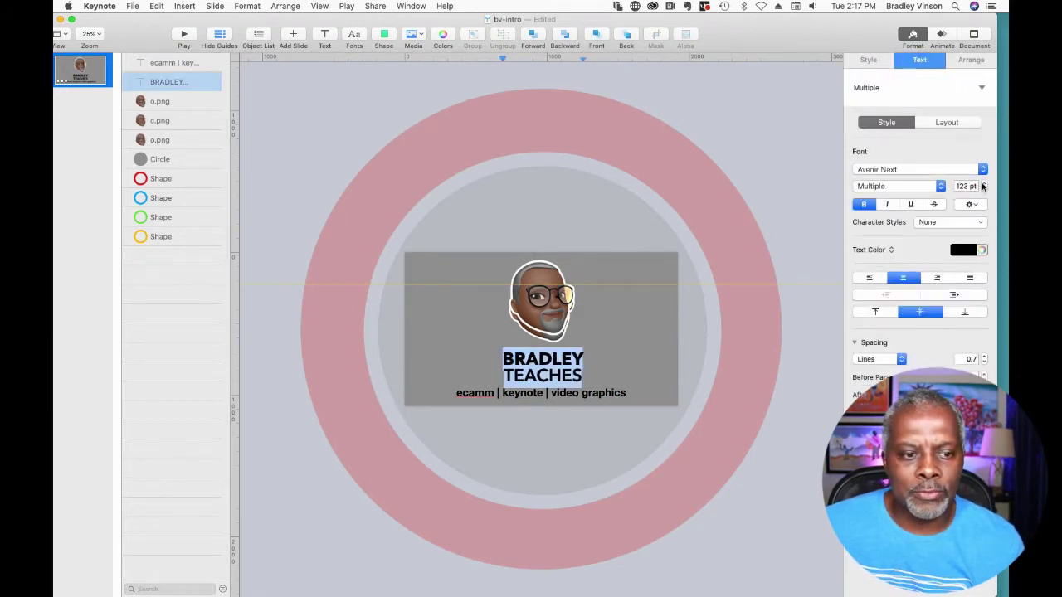
left_click_drag(983, 184, 983, 184)
left_click(792, 409)
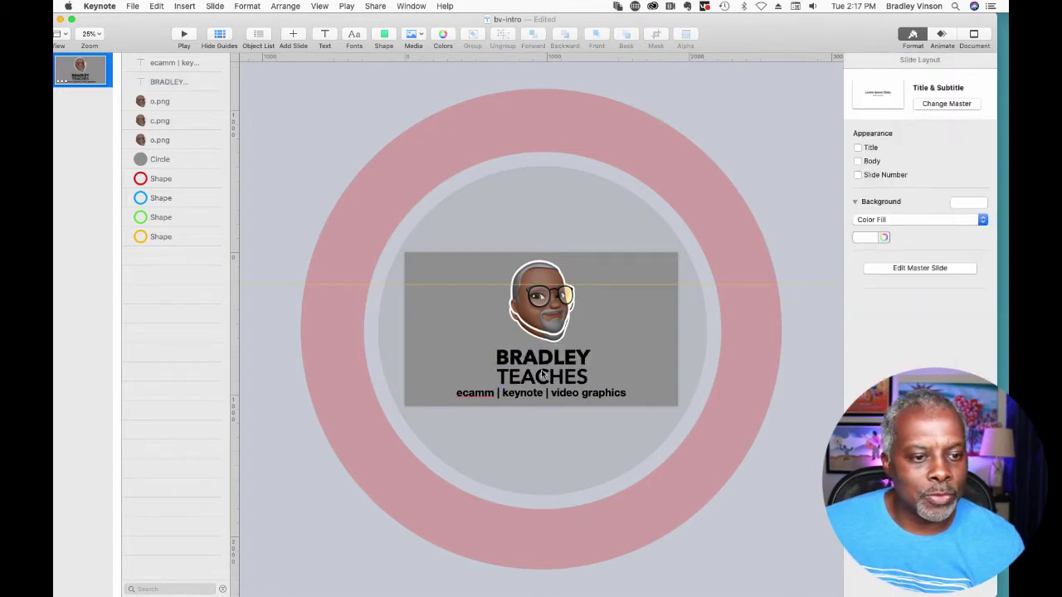
left_click_drag(541, 368, 543, 365)
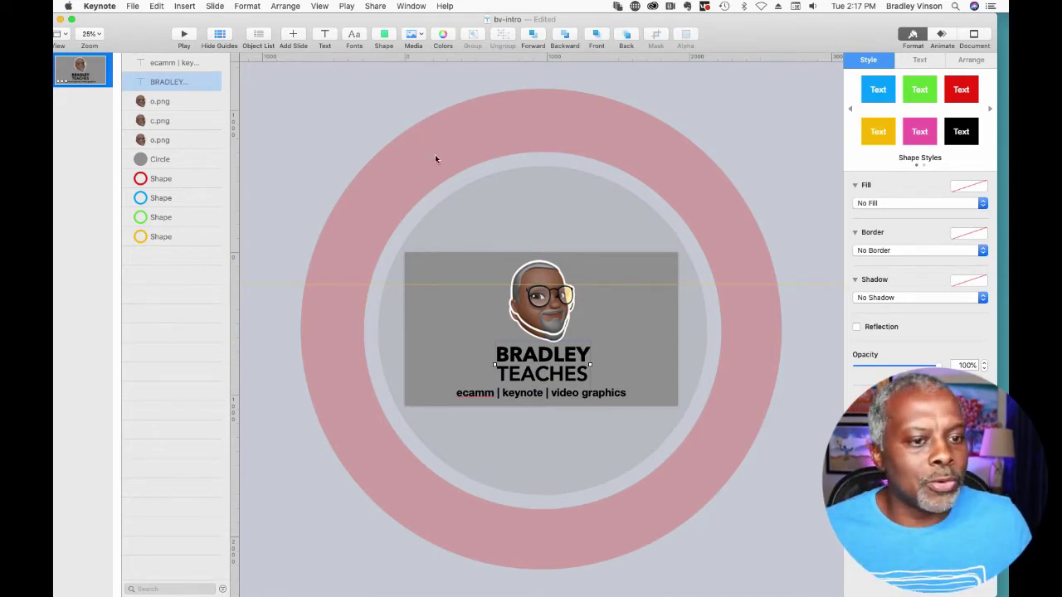
left_click(346, 100)
Step: Insert a circle centred on the memoji and enlarge it to slightly wider than the head, staying above the title
left_click(383, 34)
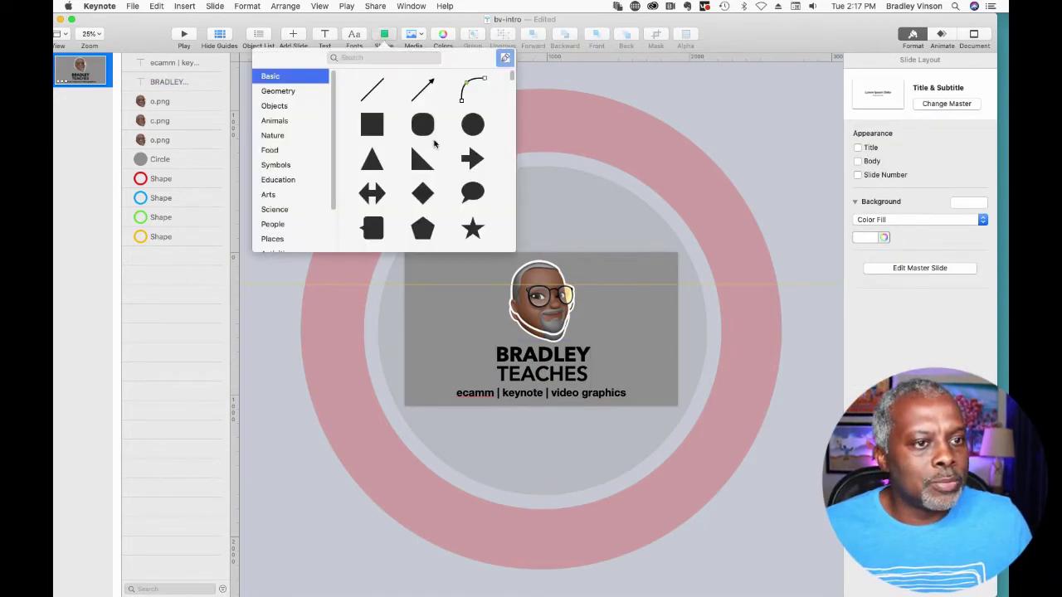
left_click(472, 125)
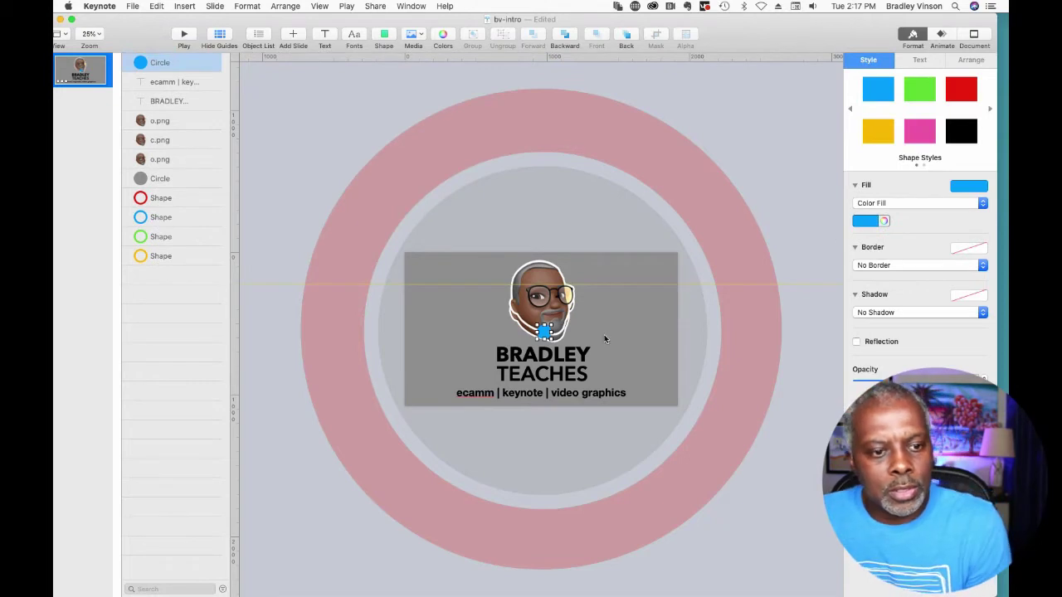
left_click_drag(546, 338, 543, 301)
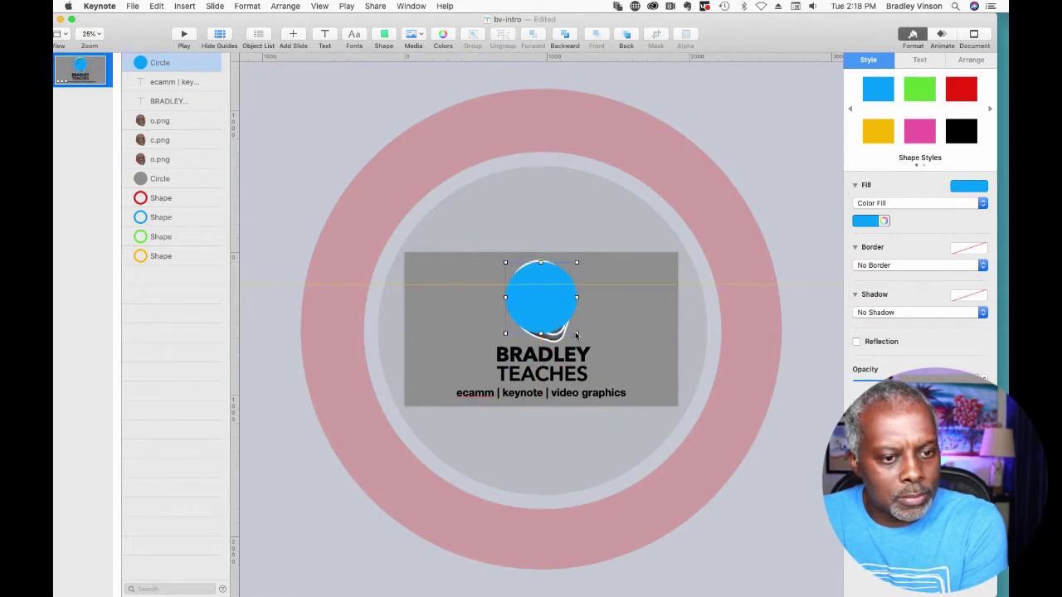
left_click_drag(575, 333, 588, 345)
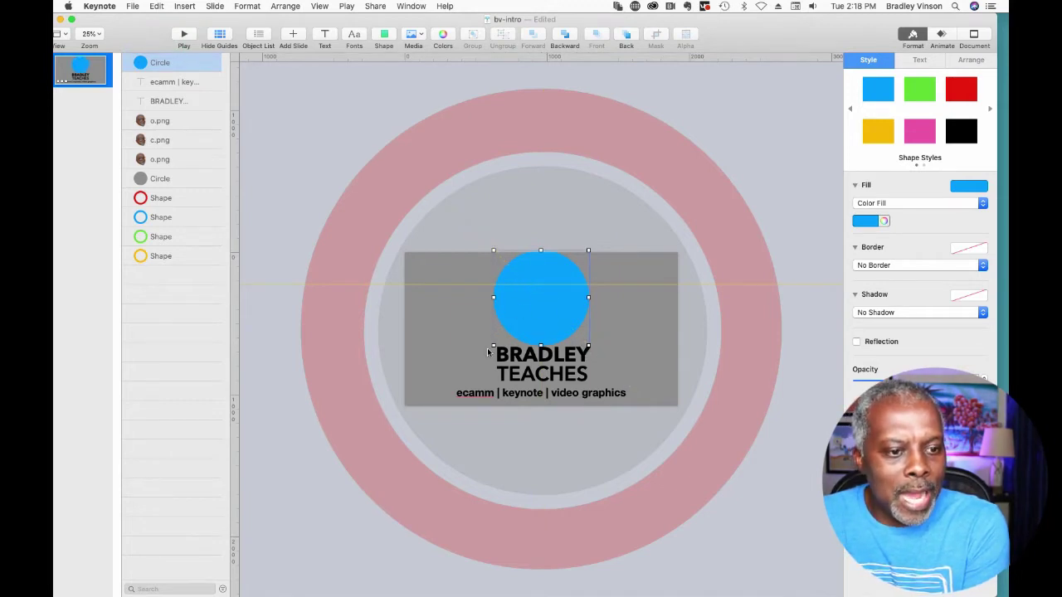
left_click_drag(493, 345, 558, 327)
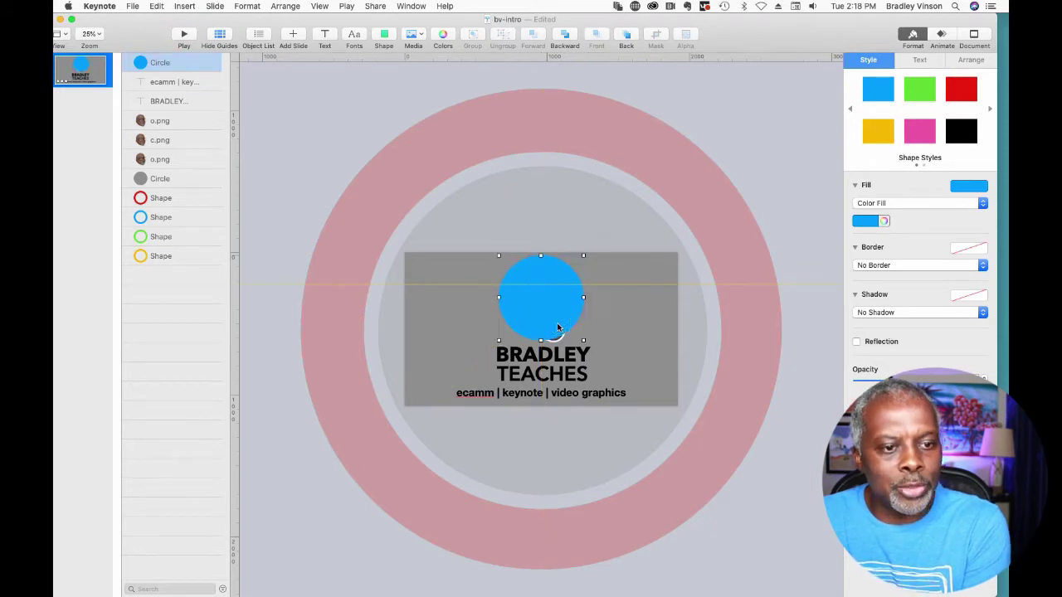
Step: Apply the yellow shape style to the new circle and layer it behind the memoji images, just above the grey circle
left_click(878, 131)
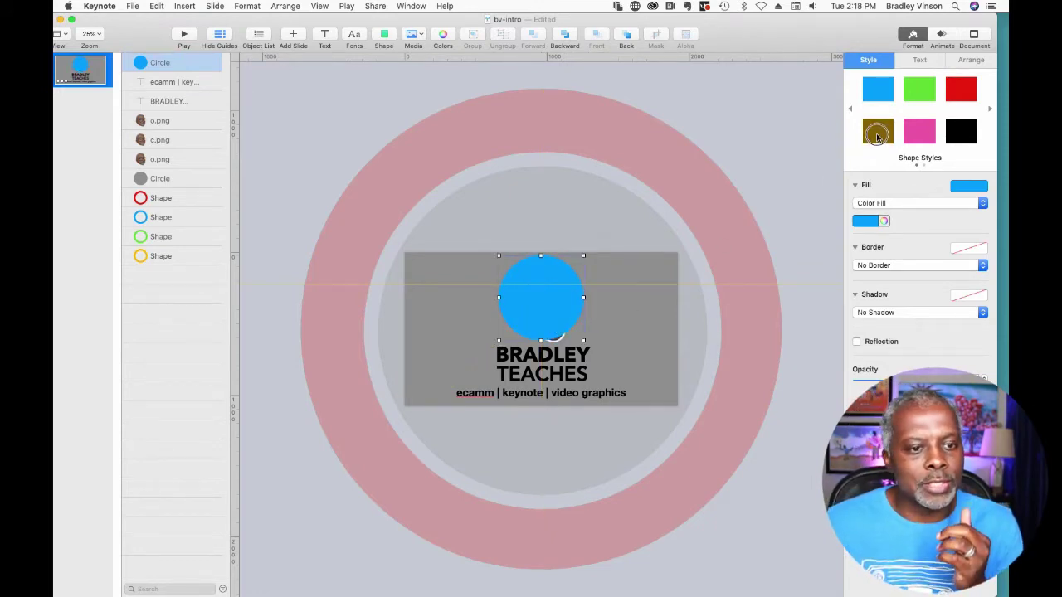
left_click_drag(170, 63, 184, 175)
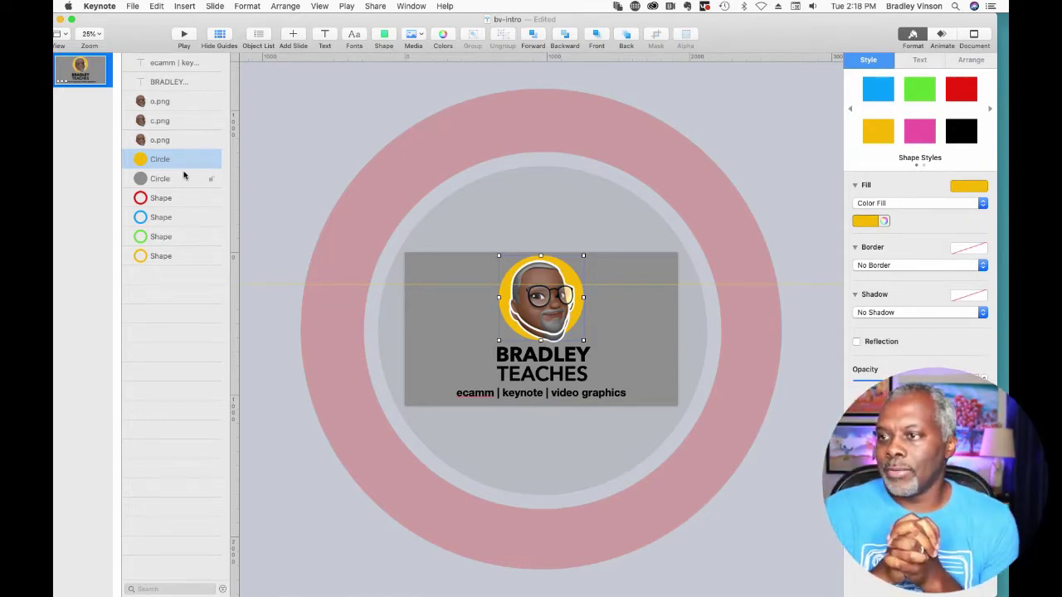
left_click(736, 115)
Step: Delete the Pop, Move and both Appear effects of the memoji images from the build order
left_click(157, 257)
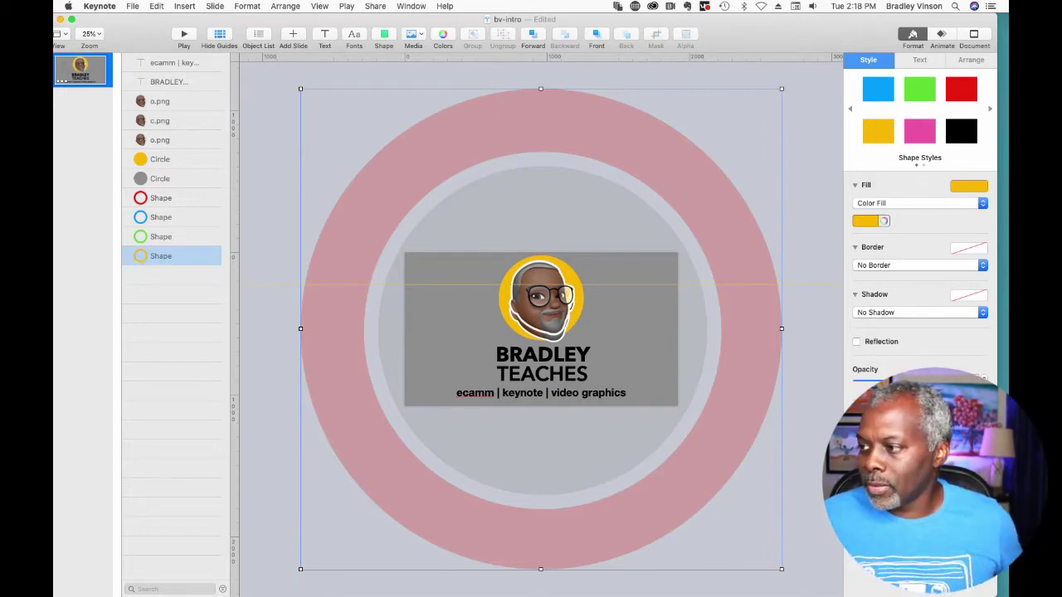
left_click_drag(717, 97, 175, 202)
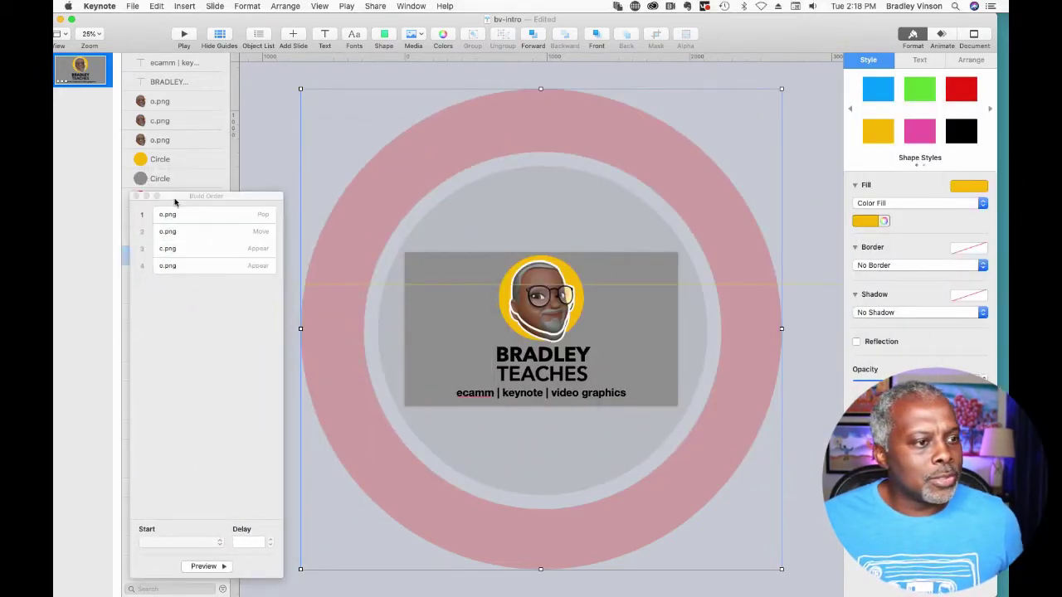
left_click(185, 214)
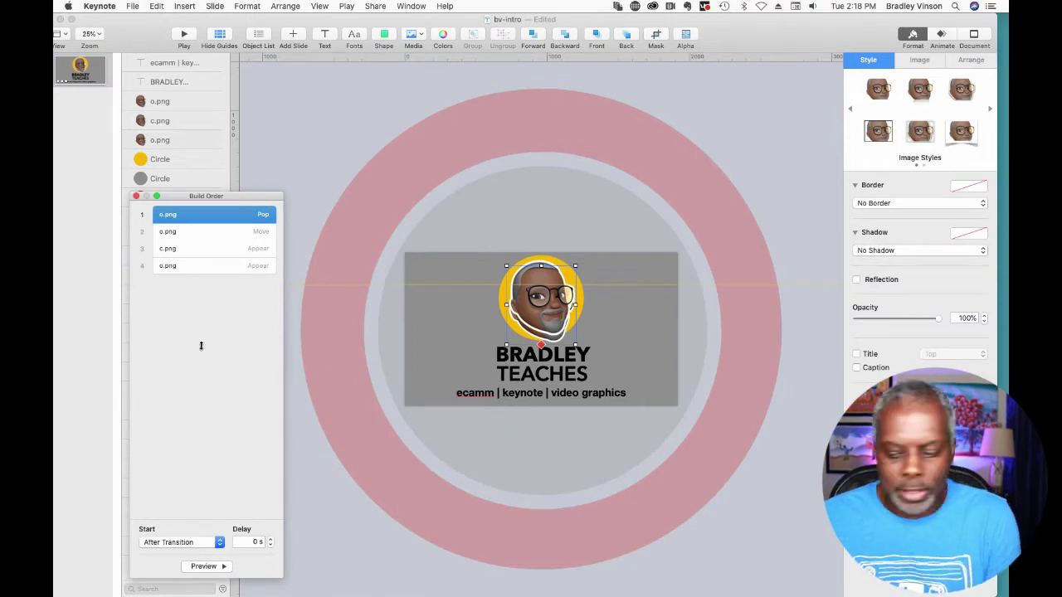
key("Delete")
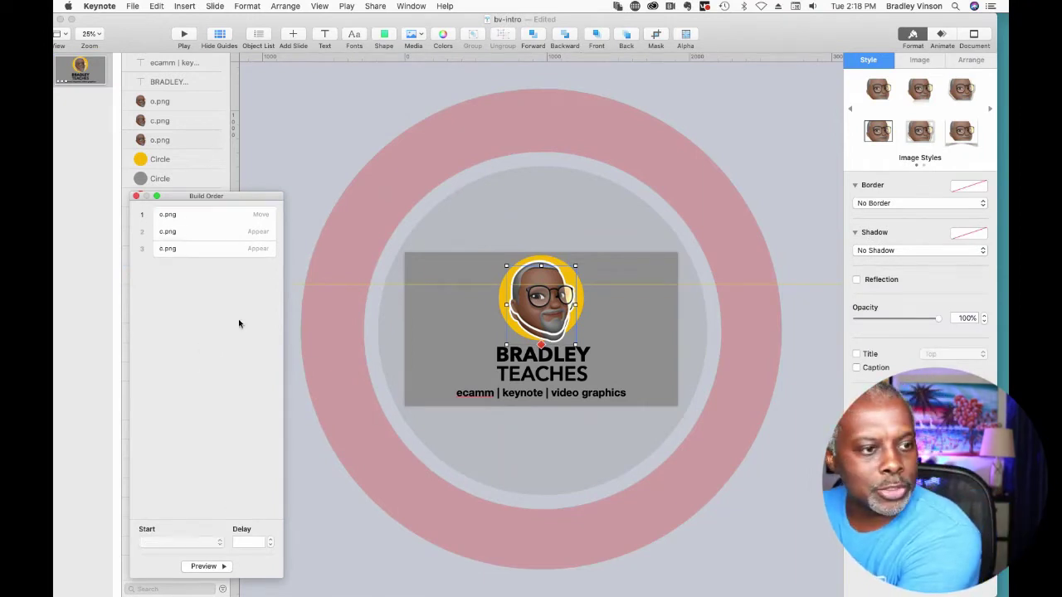
left_click(228, 214)
key("Delete")
left_click(228, 214)
key("Delete")
left_click(226, 215)
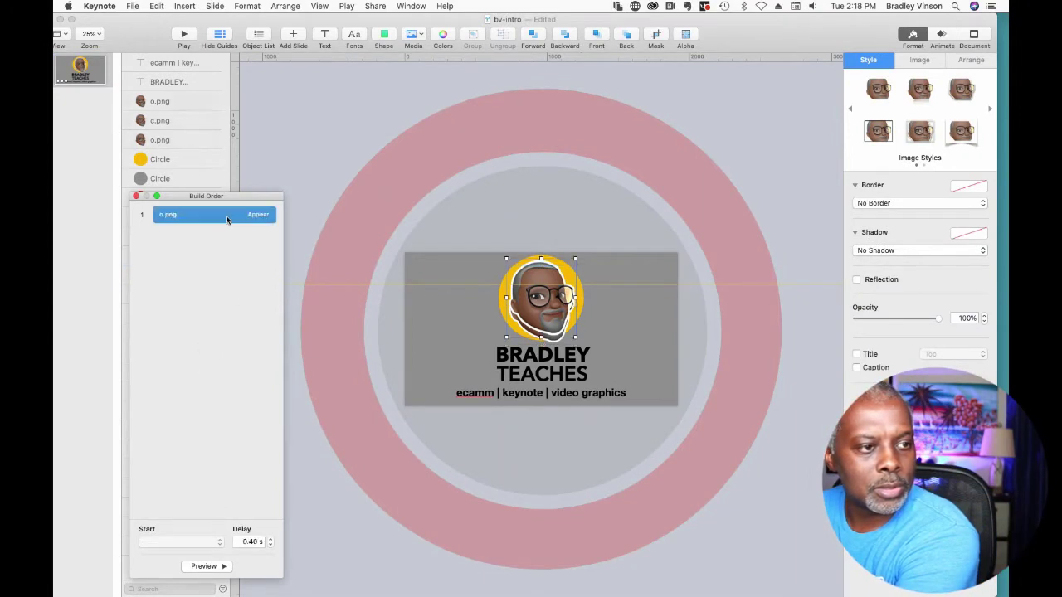
key("Delete")
Step: Add a Scale build-in effect with a 1.00 s duration to the yellow ring
left_click_drag(197, 195, 174, 273)
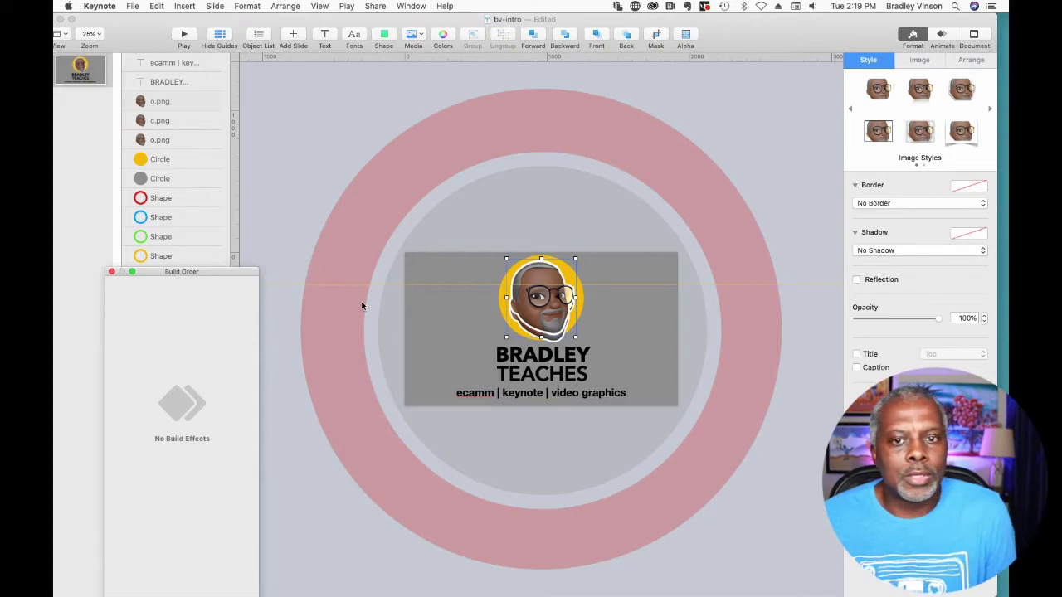
mouse_move(155, 274)
left_mouse_down()
mouse_move(152, 285)
mouse_move(160, 278)
left_mouse_up()
left_click(146, 258)
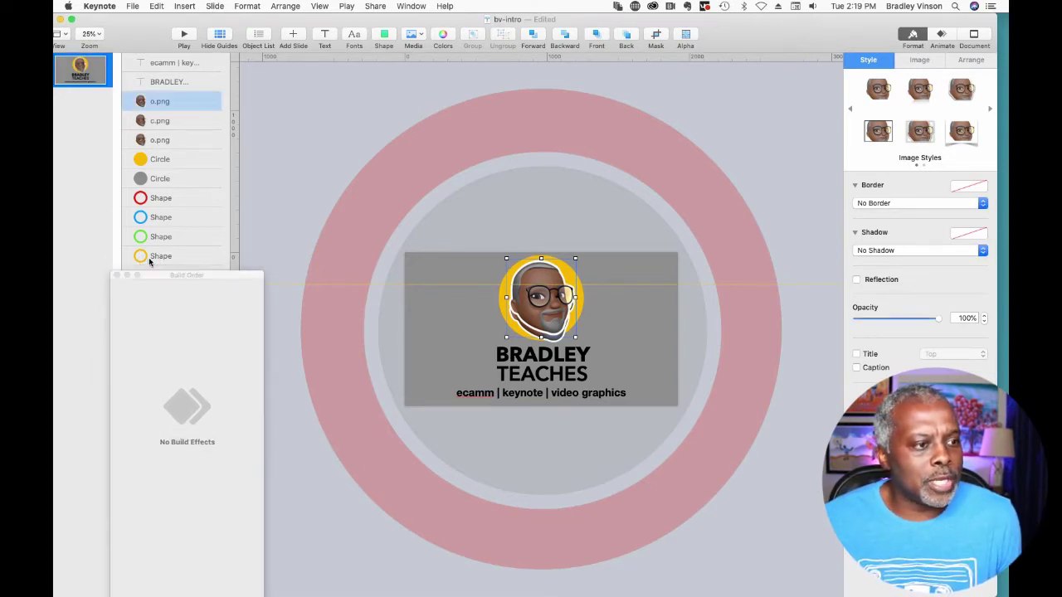
left_click(145, 257)
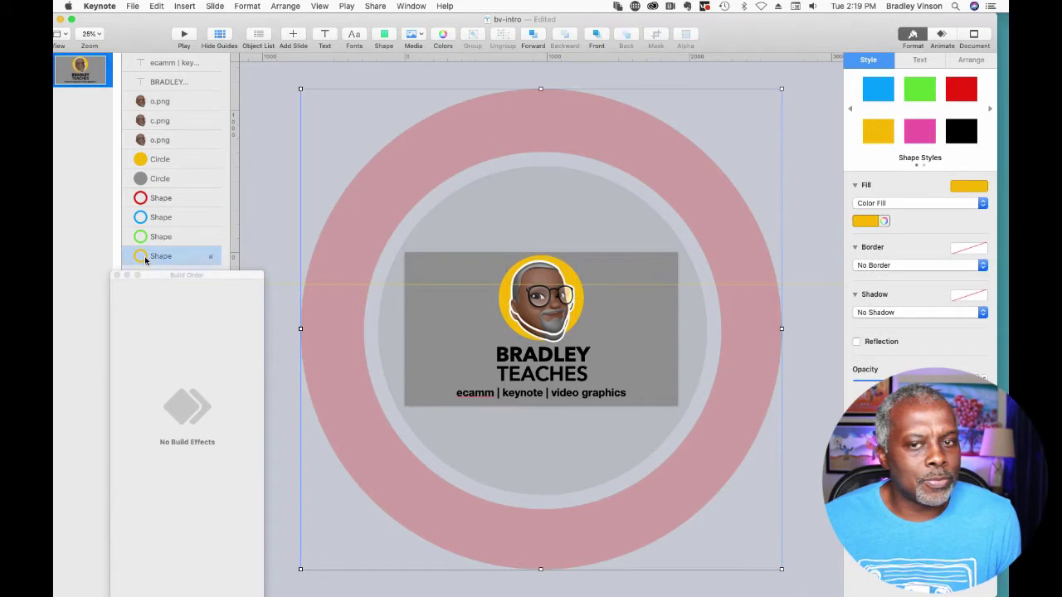
left_click(941, 37)
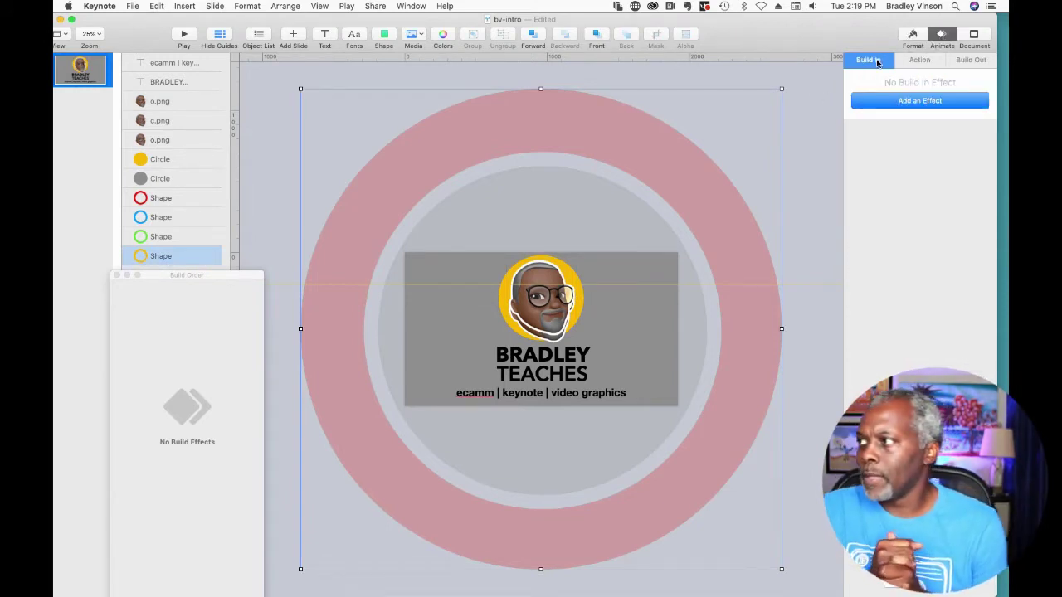
left_click(908, 100)
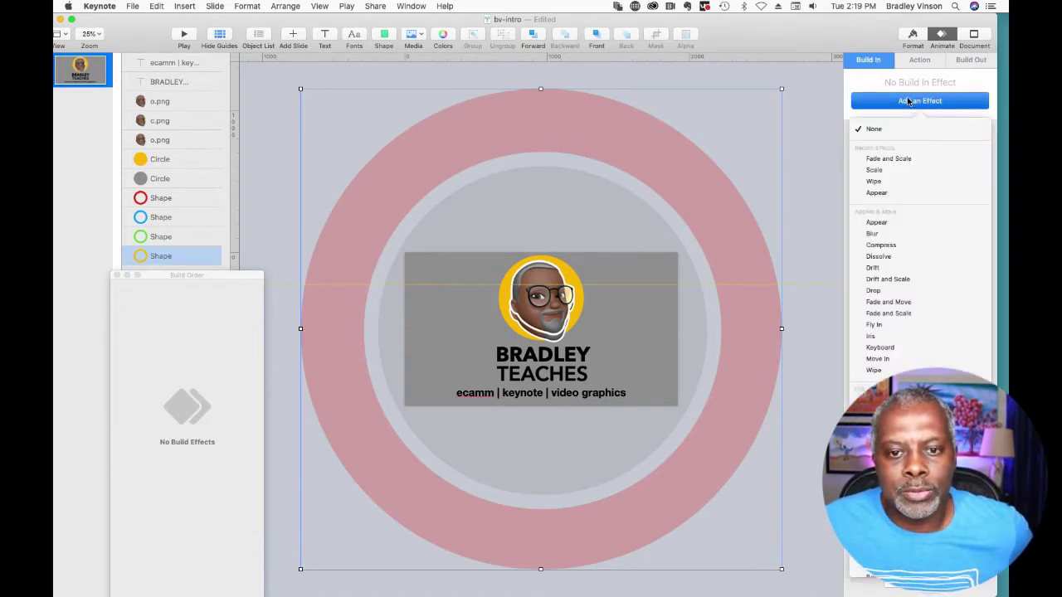
left_click(902, 171)
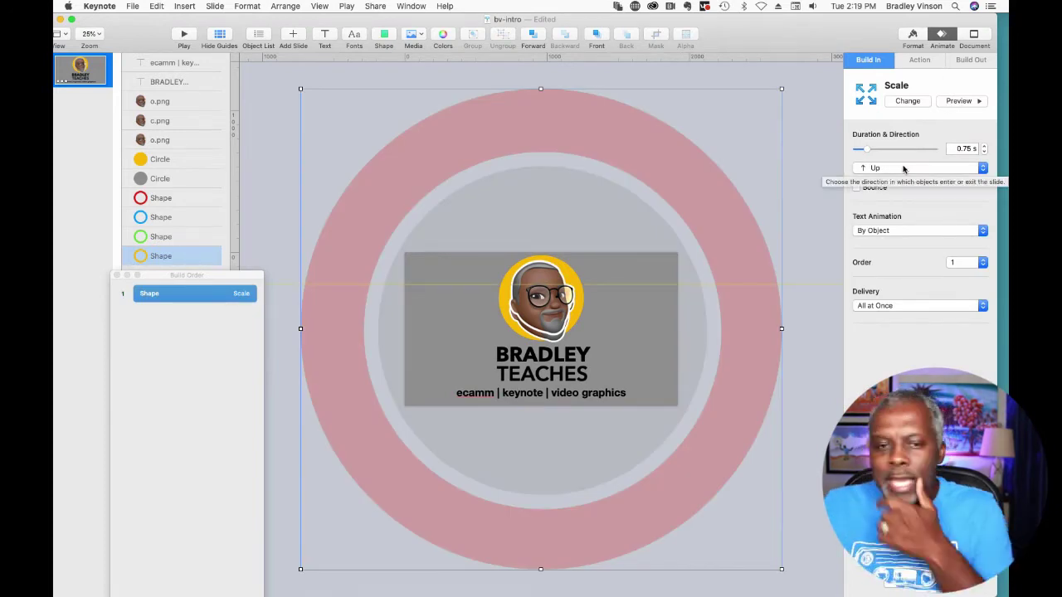
left_click_drag(865, 152, 867, 153)
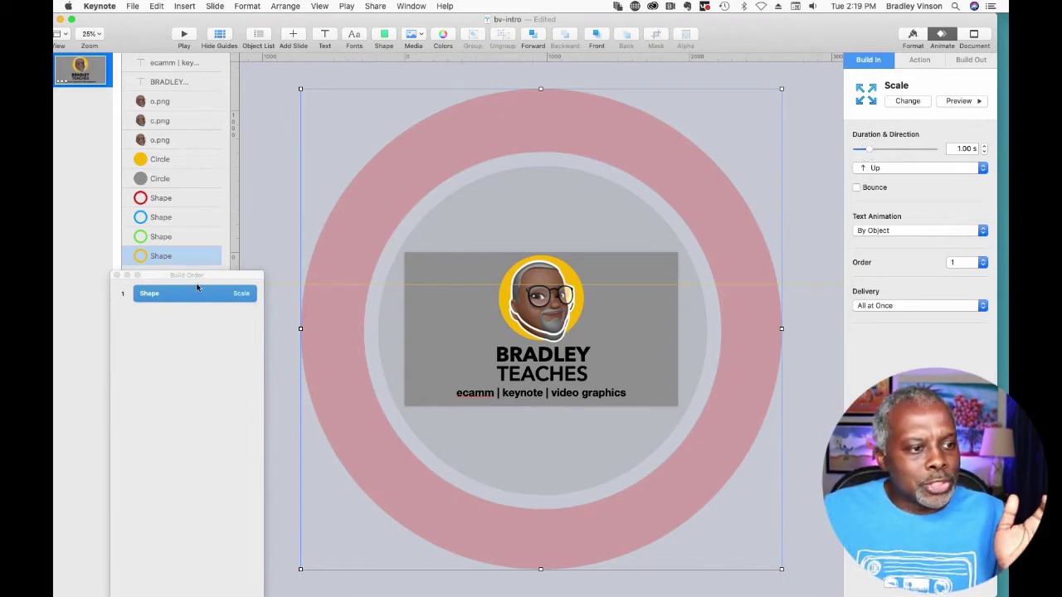
Step: Set the yellow ring's Scale build to start After Transition
left_click_drag(202, 277, 208, 147)
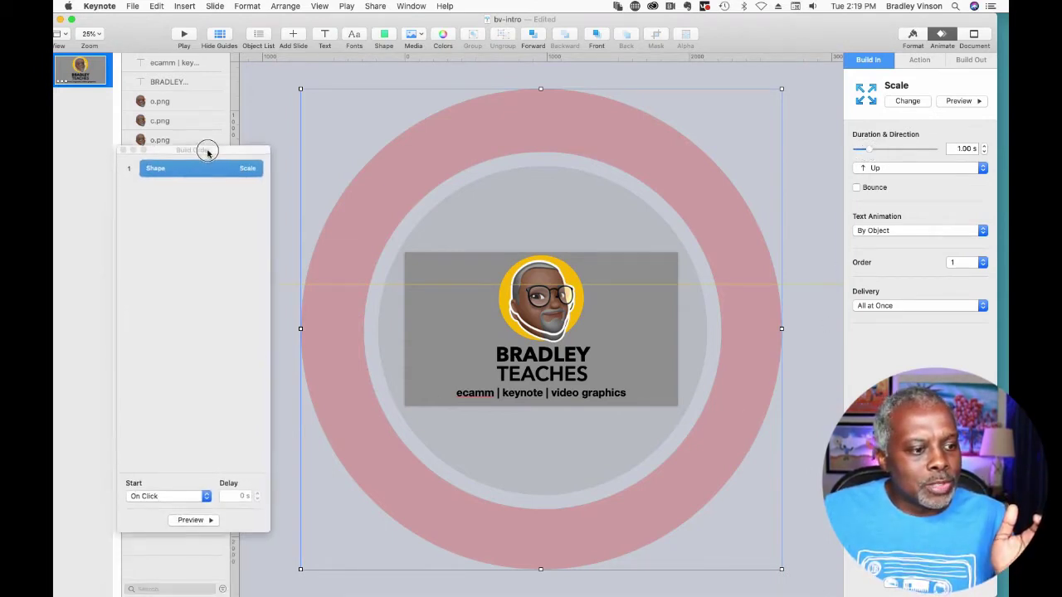
left_click(189, 521)
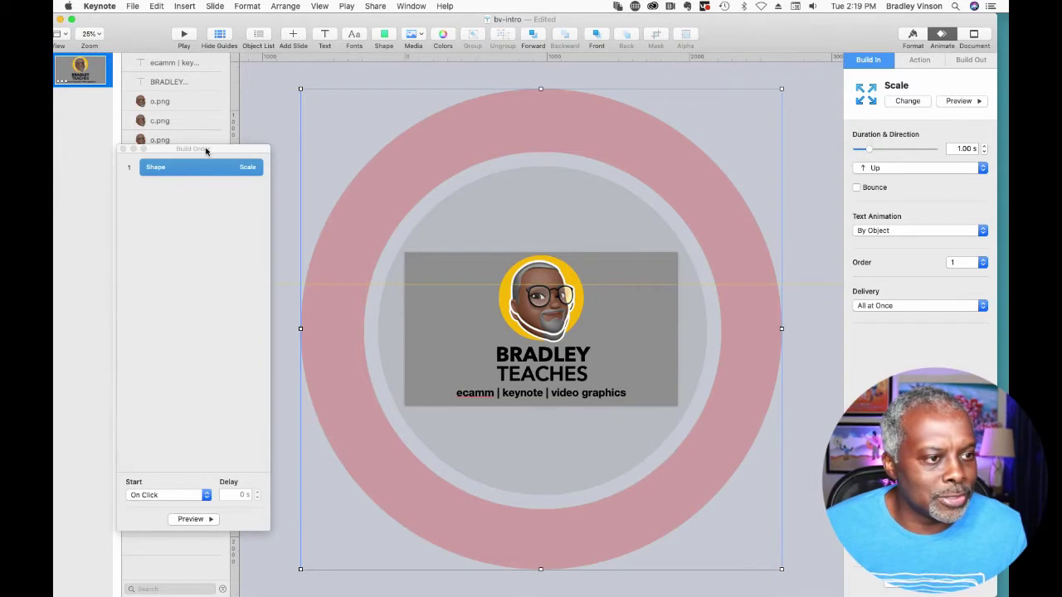
left_click_drag(204, 147, 198, 201)
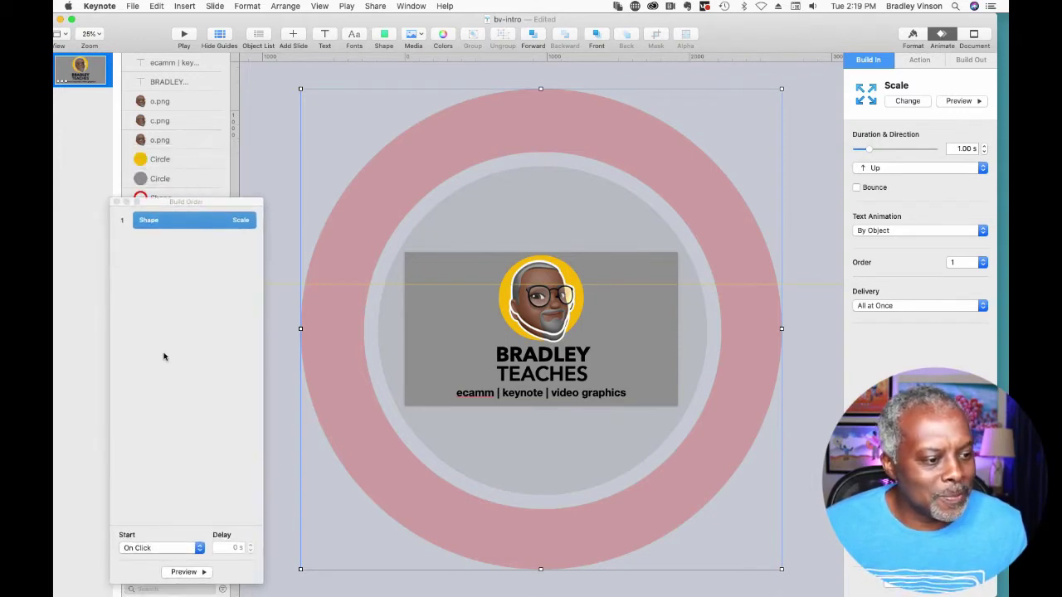
left_click(152, 552)
left_click(149, 559)
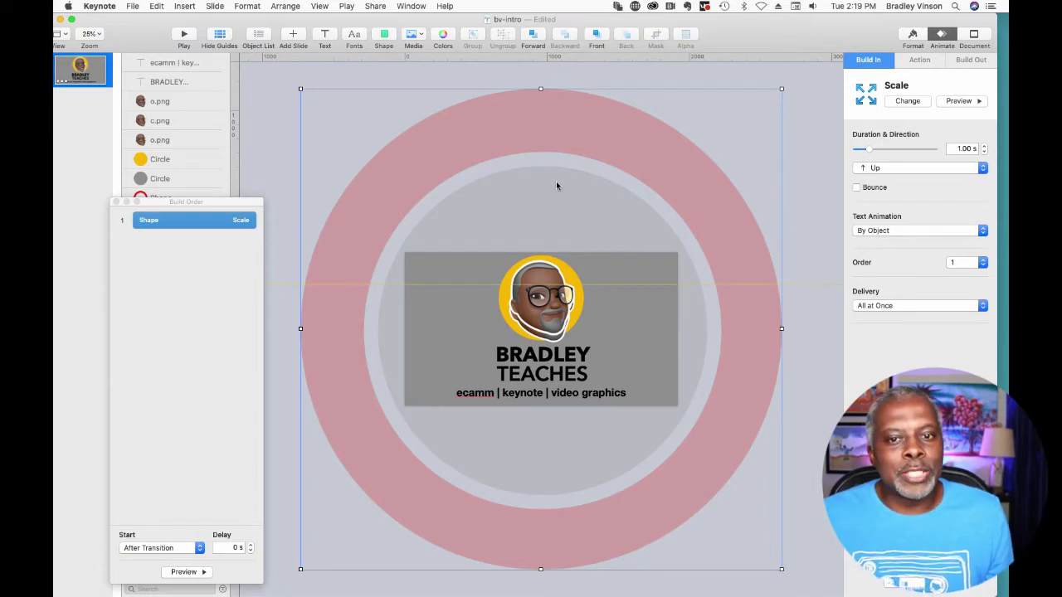
Step: Shrink the Build Order window and place it below the entries of the object list
left_click_drag(165, 206, 161, 161)
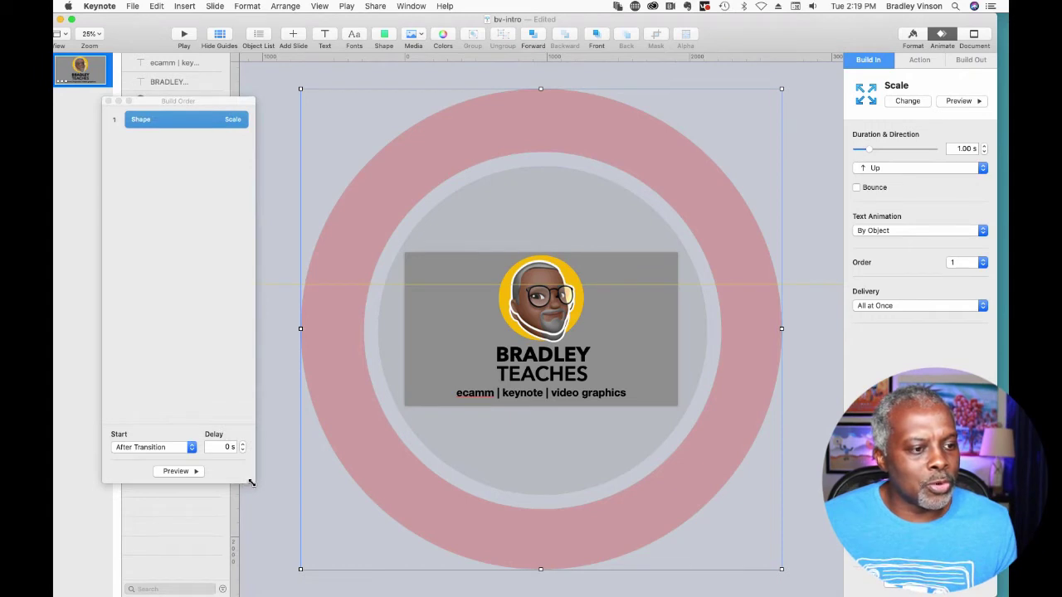
left_click_drag(251, 483, 222, 306)
left_click_drag(220, 102, 204, 340)
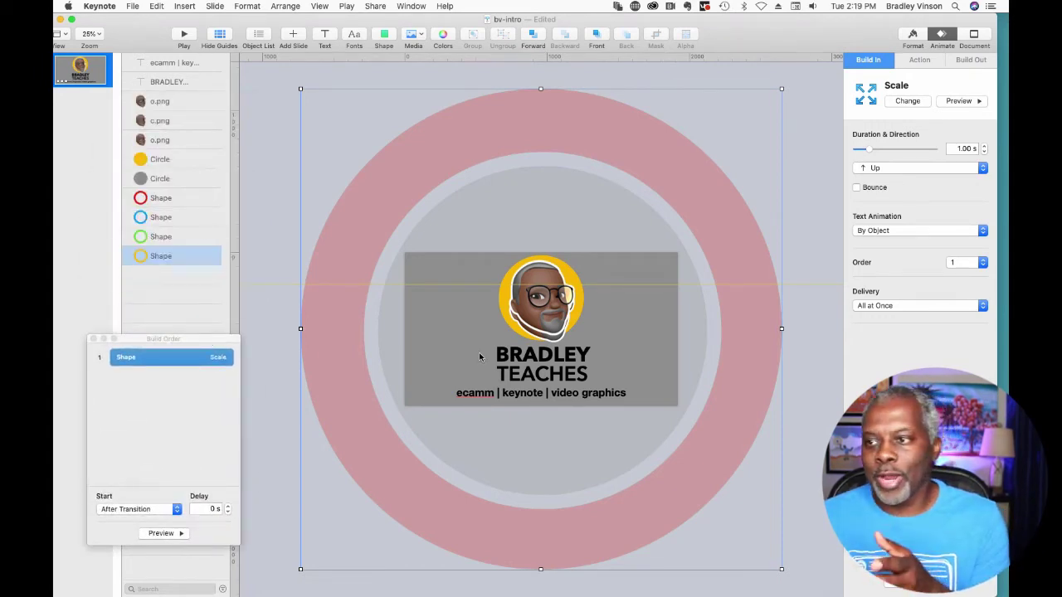
left_click(143, 367)
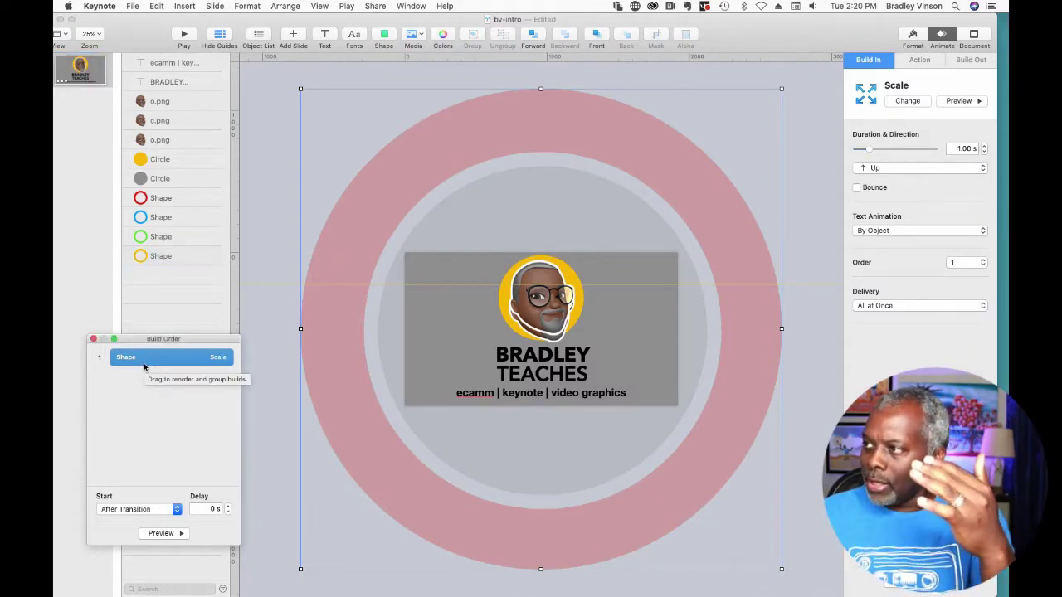
Step: Add a Scale build-in effect with a 1.00 s duration to the green ring
left_click(161, 249)
left_click(161, 238)
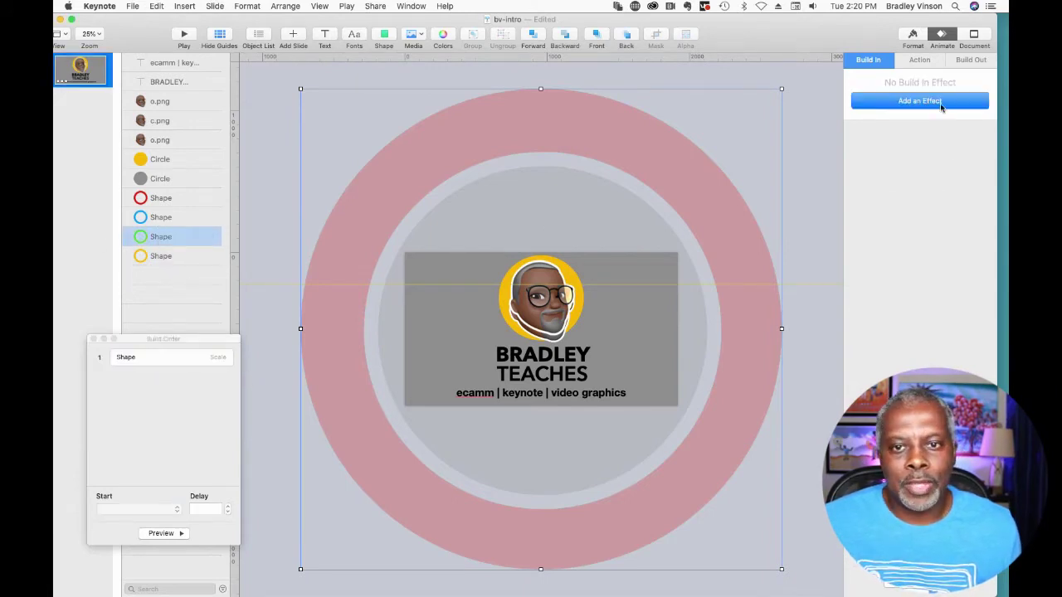
left_click(943, 103)
left_click(913, 159)
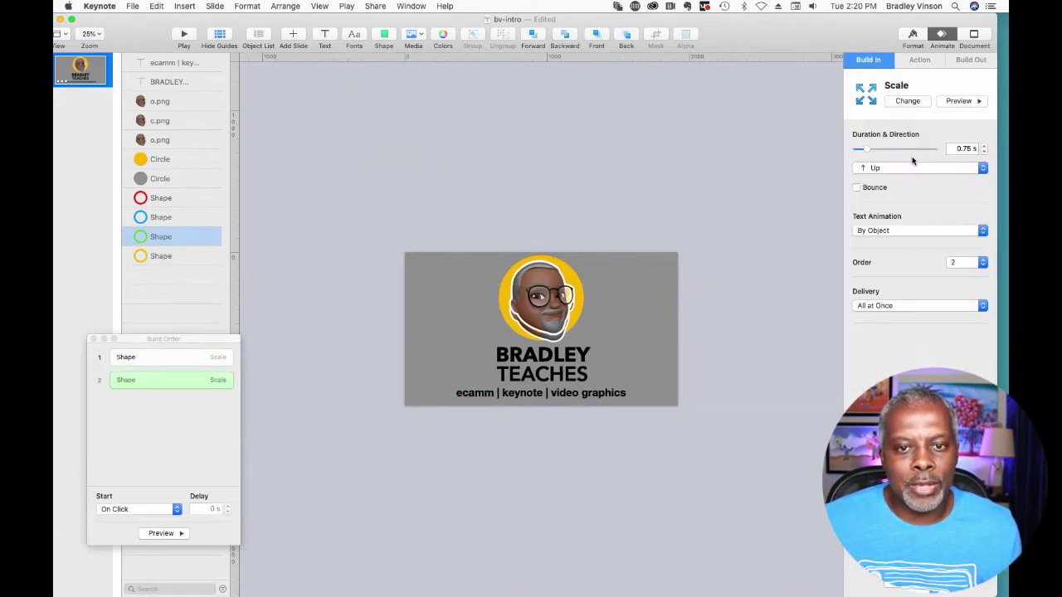
left_click(985, 146)
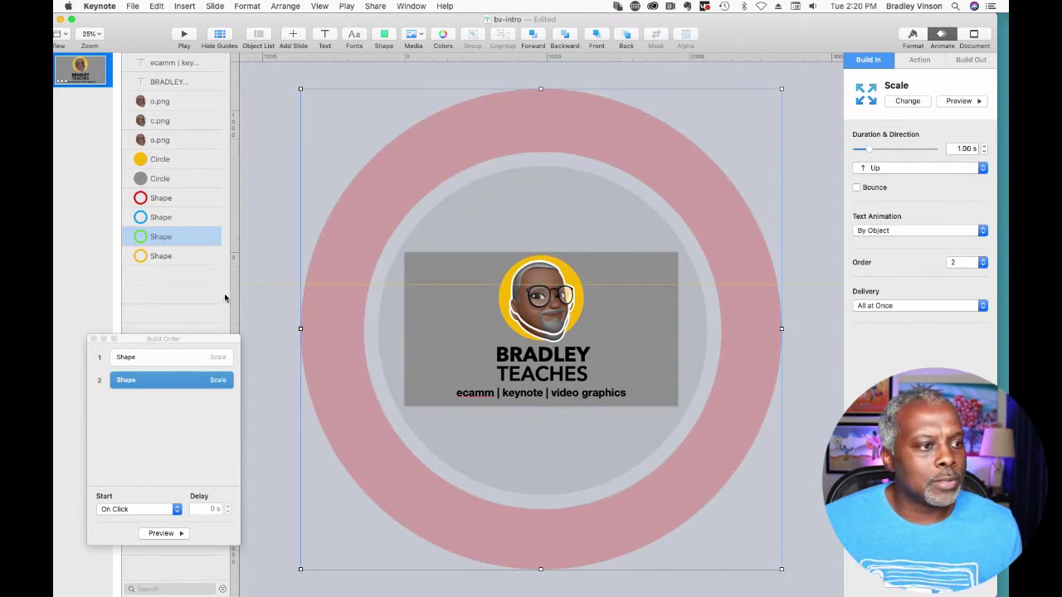
Step: Add a Scale build-in effect with a 1.00 s duration to the blue ring
left_click(161, 217)
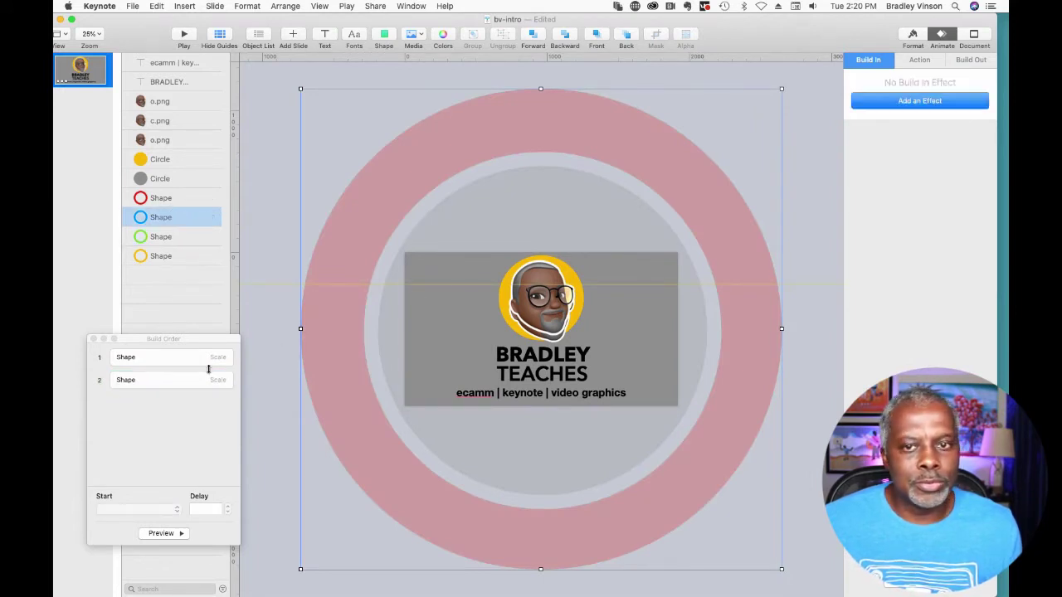
left_click(877, 103)
left_click(885, 157)
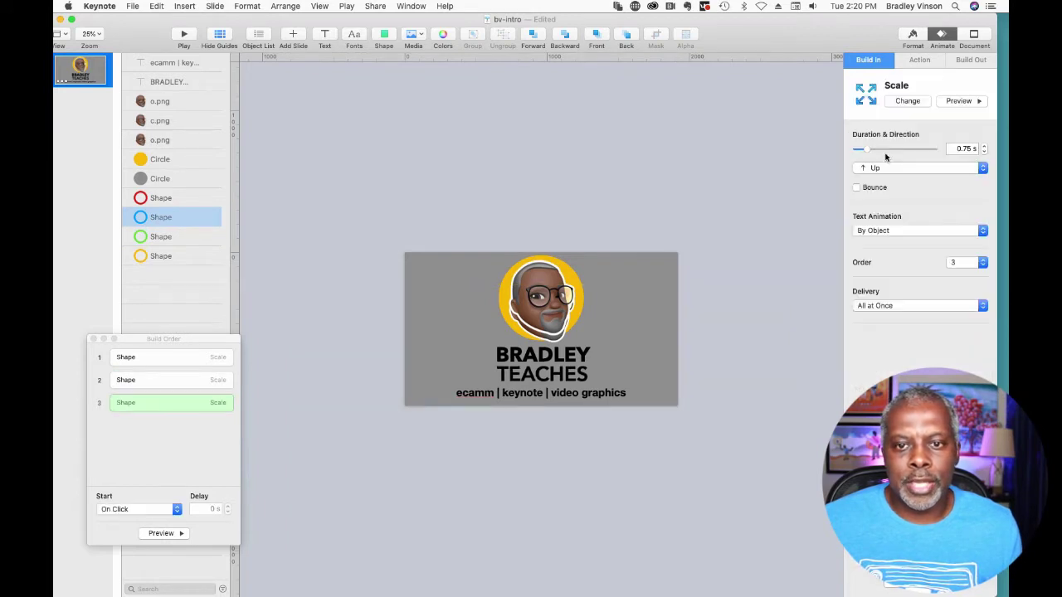
left_click(984, 146)
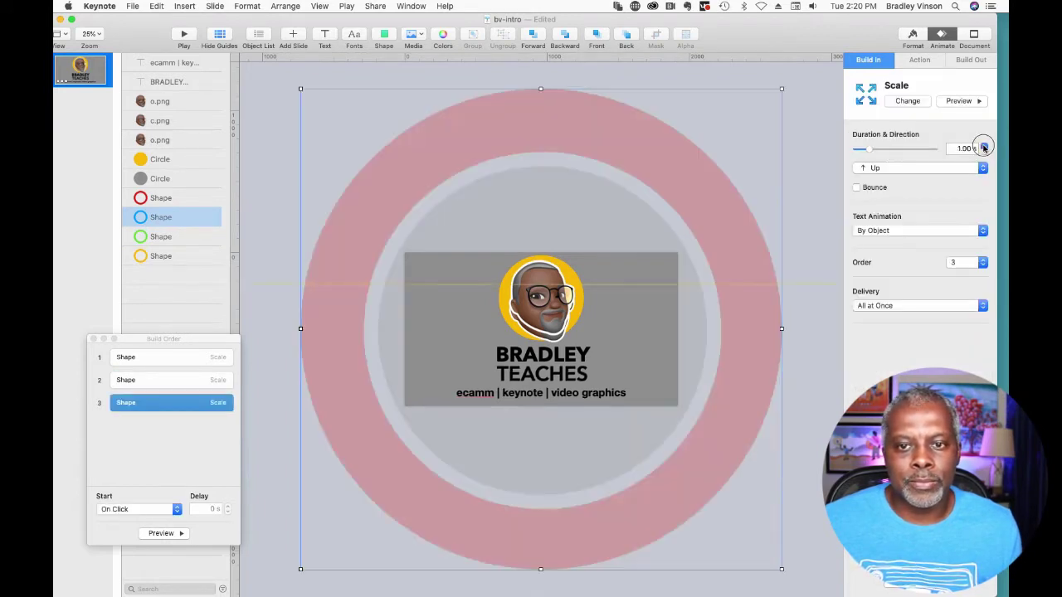
left_click(984, 146)
left_click(983, 154)
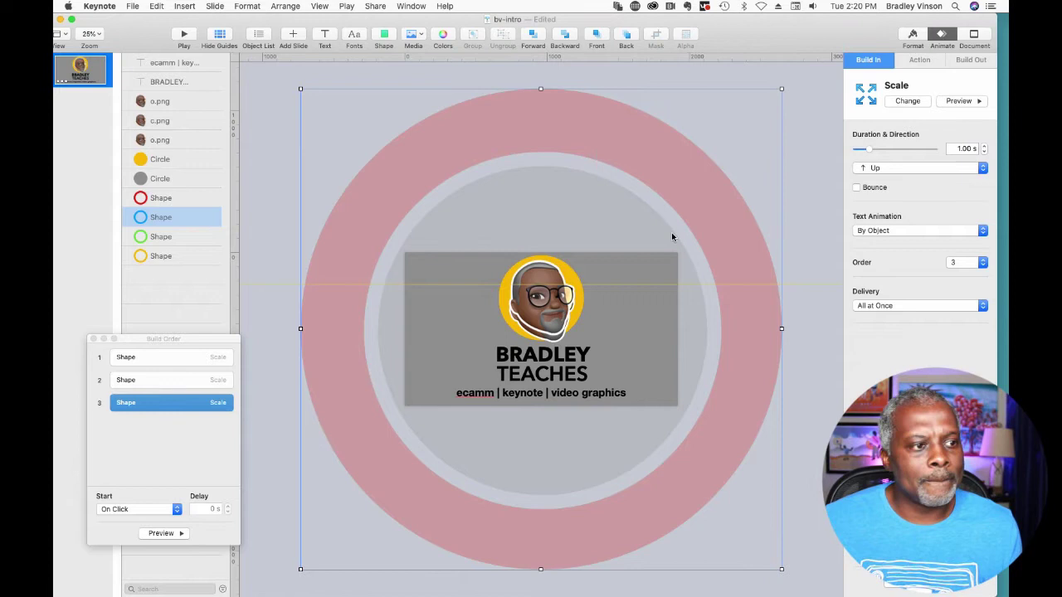
Step: Add a Scale build-in effect with a 1.00 s duration to the red ring
left_click(166, 203)
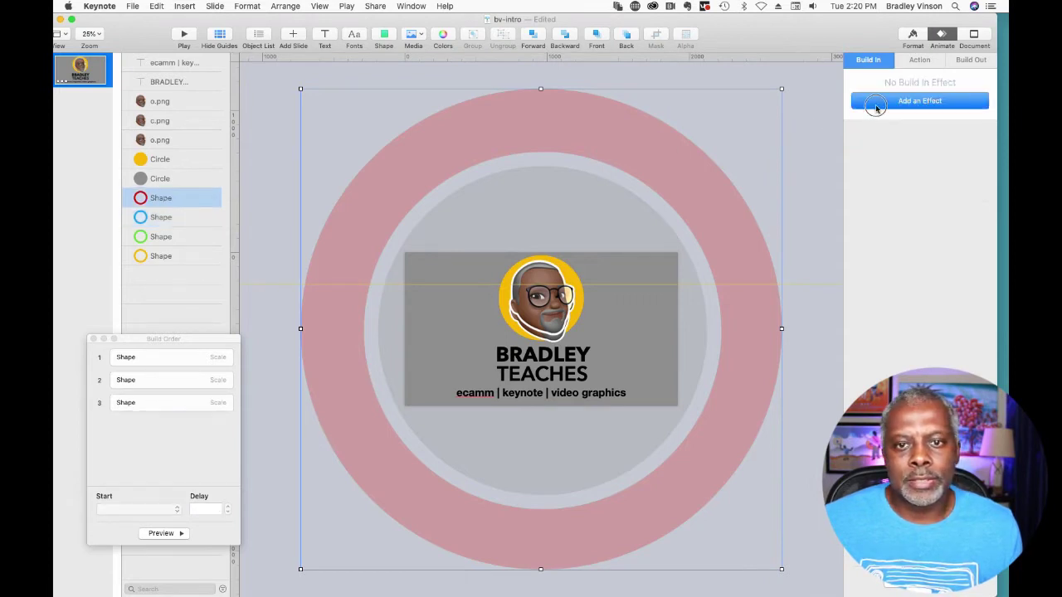
left_click(877, 102)
left_click(874, 159)
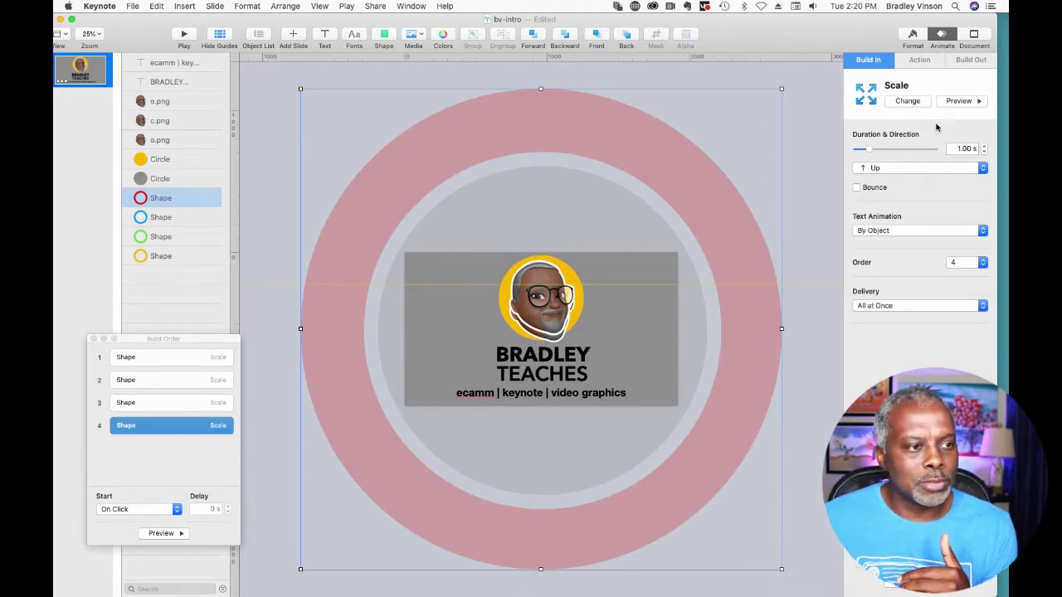
Step: Add a Scale build-in effect to the grey circle and slightly increase its duration
left_click(173, 181)
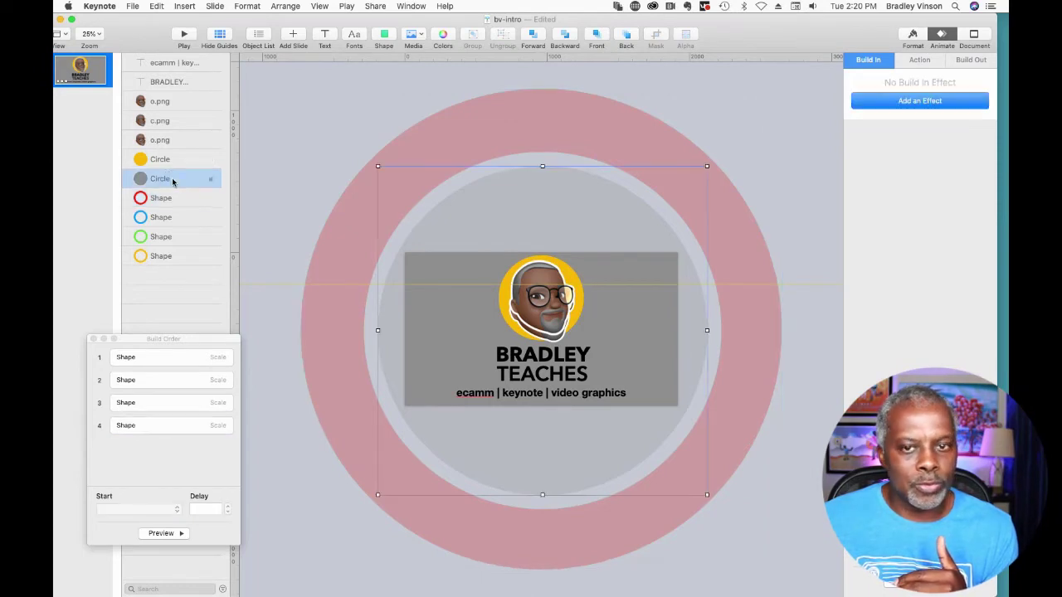
left_click(947, 103)
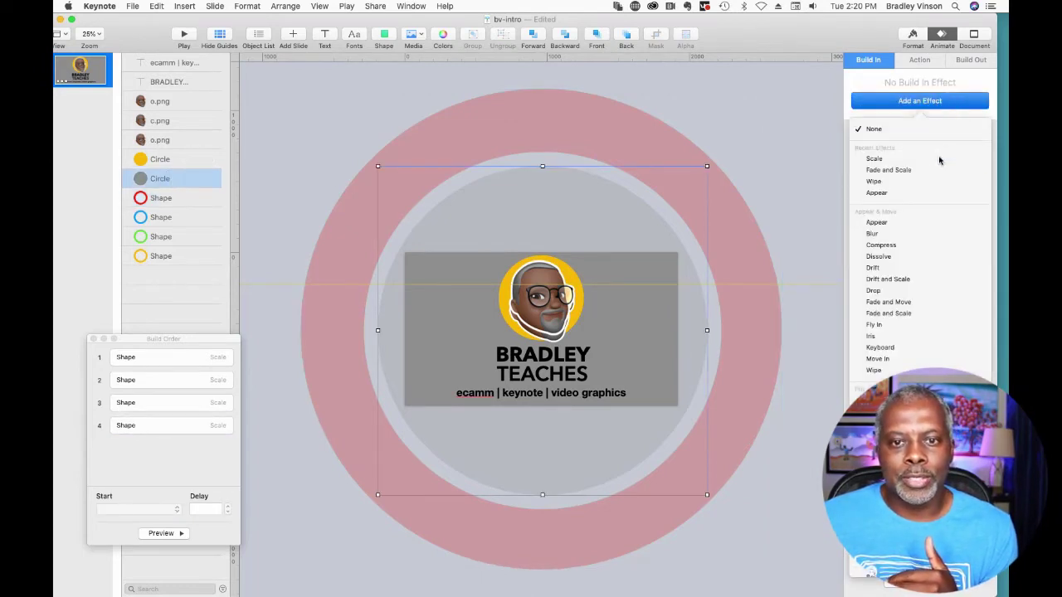
left_click(874, 159)
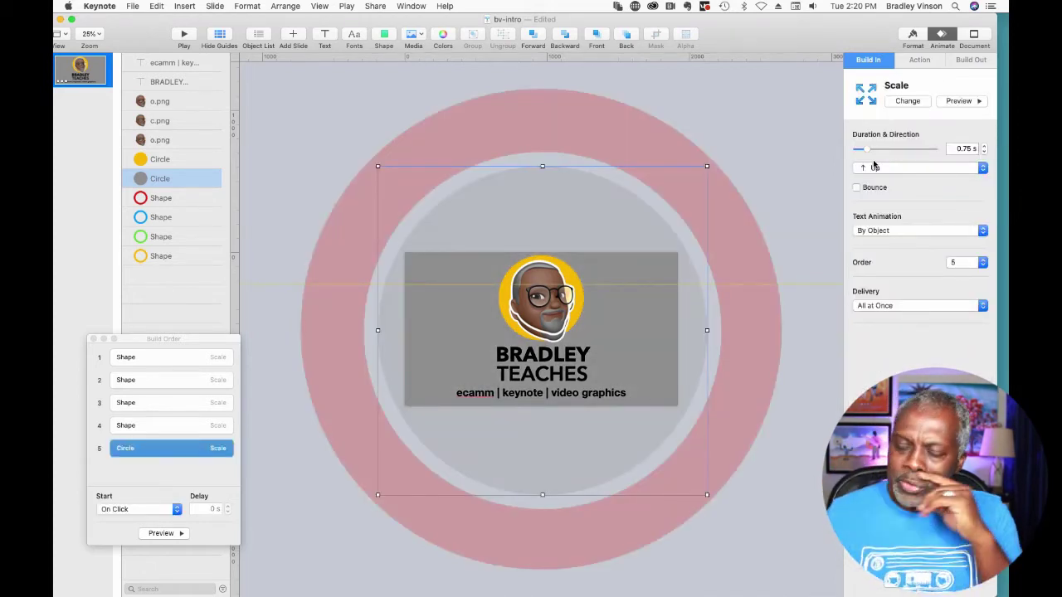
left_click(983, 147)
left_click(792, 155)
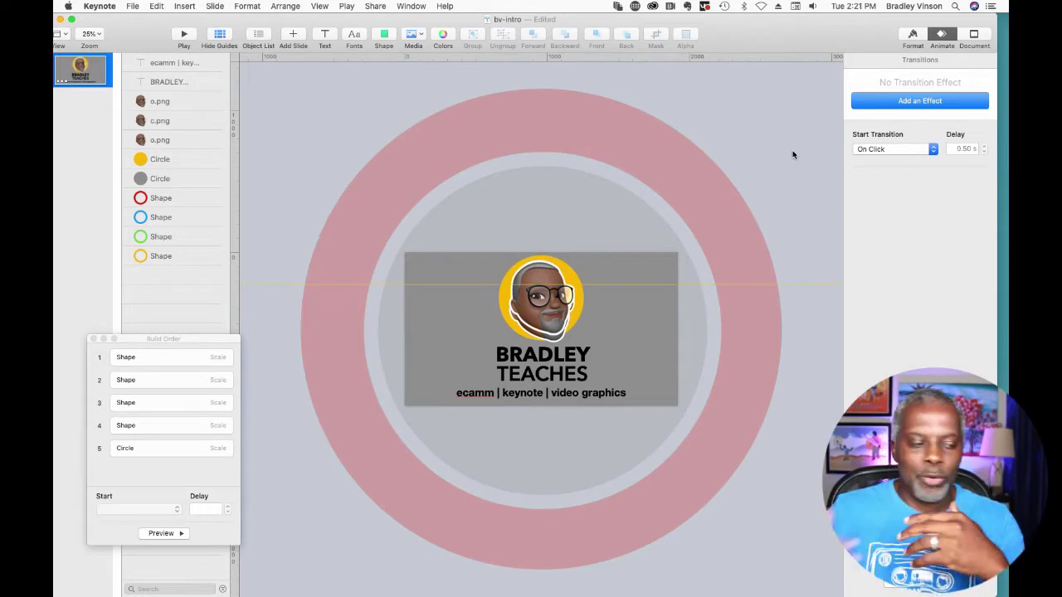
Step: Group the green ring's build with the first build, starting With Build 1 after a 0.10 s delay
left_click(169, 357)
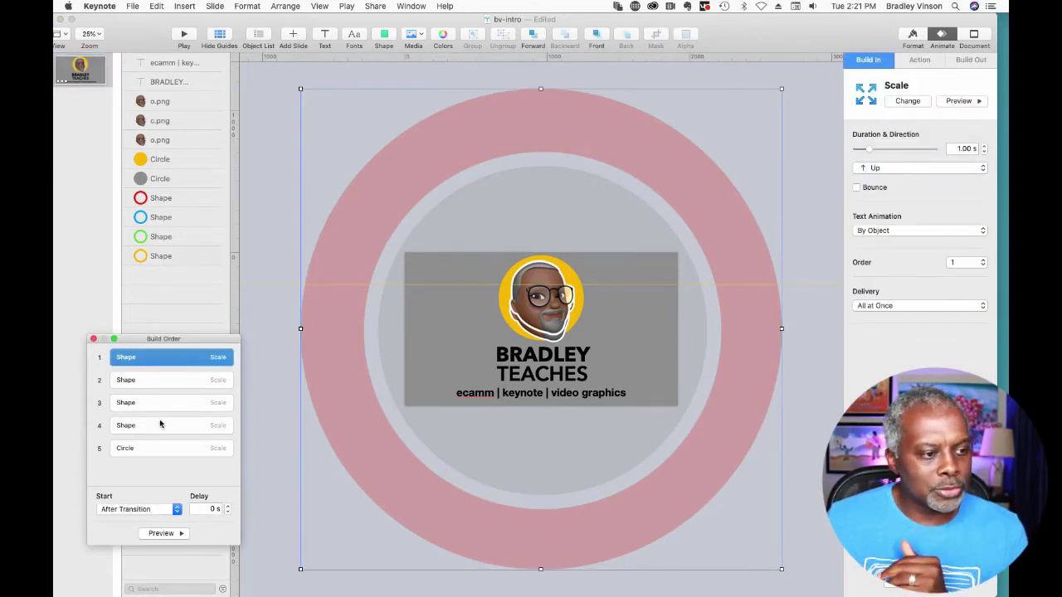
left_click(152, 383)
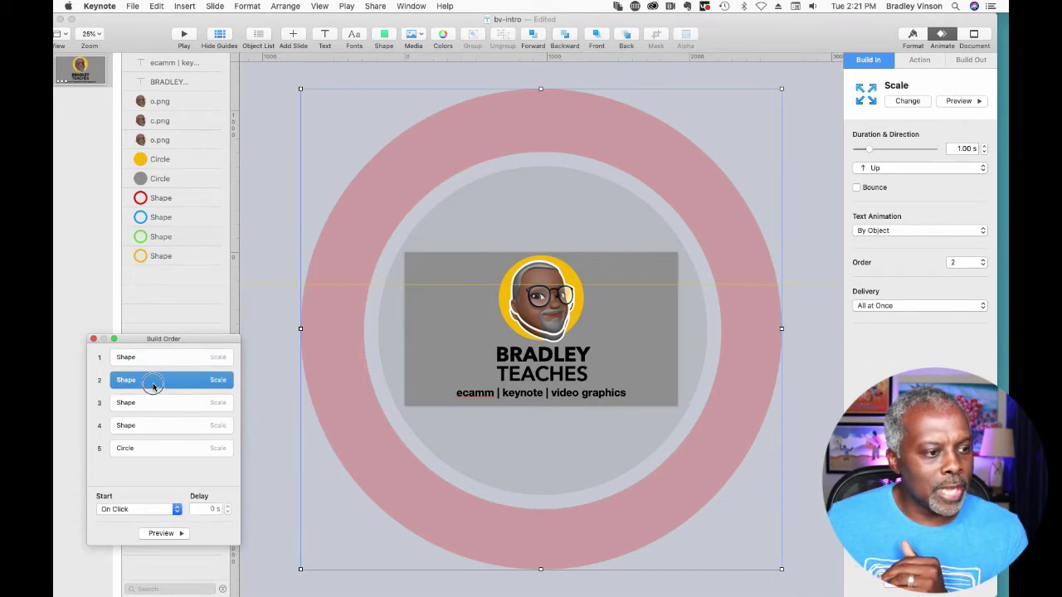
left_click_drag(152, 384, 156, 366)
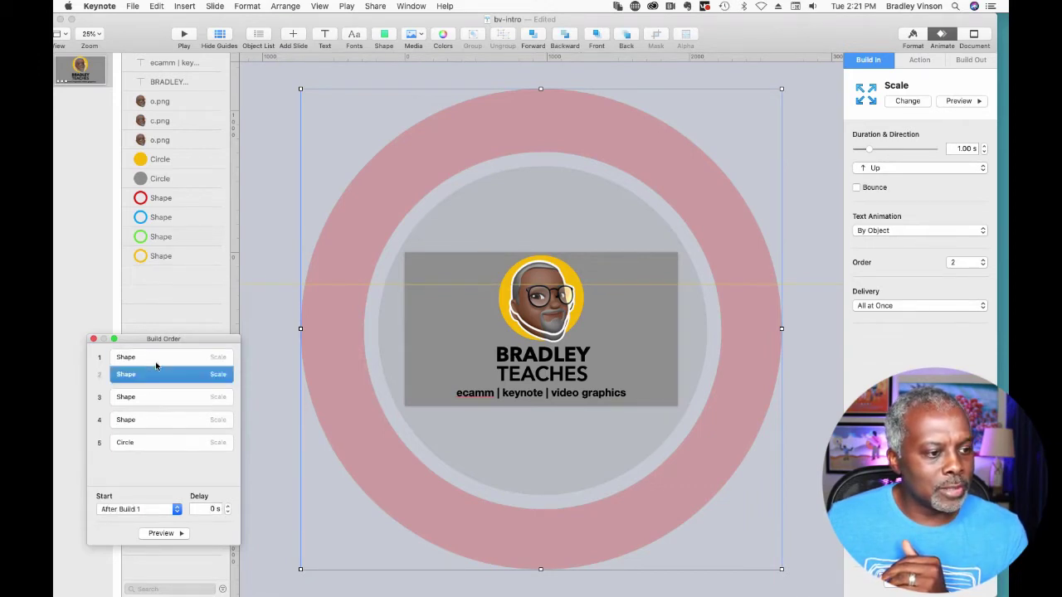
left_click(149, 511)
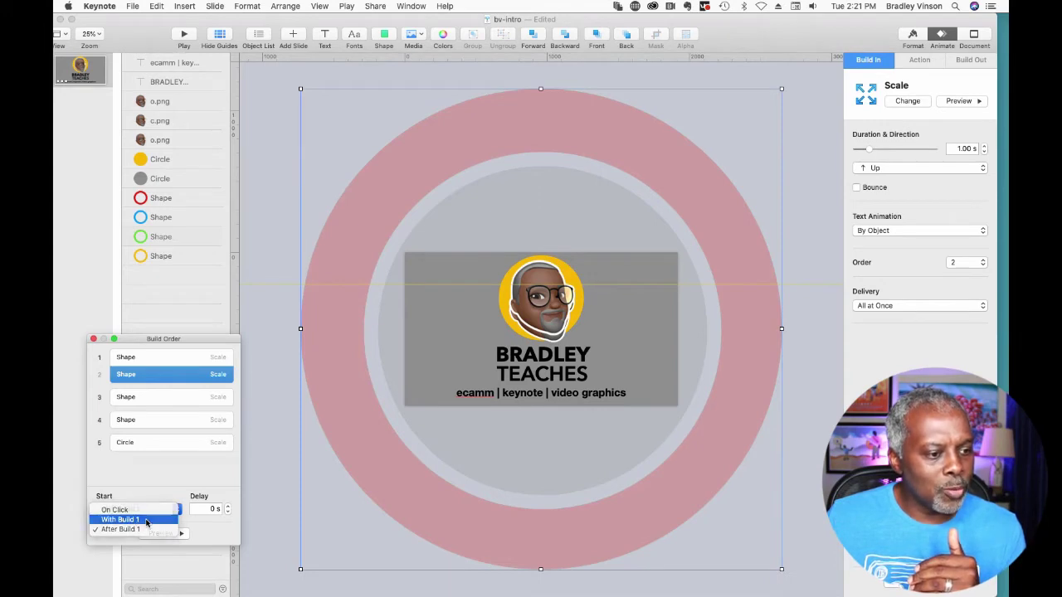
left_click(146, 520)
left_click(228, 505)
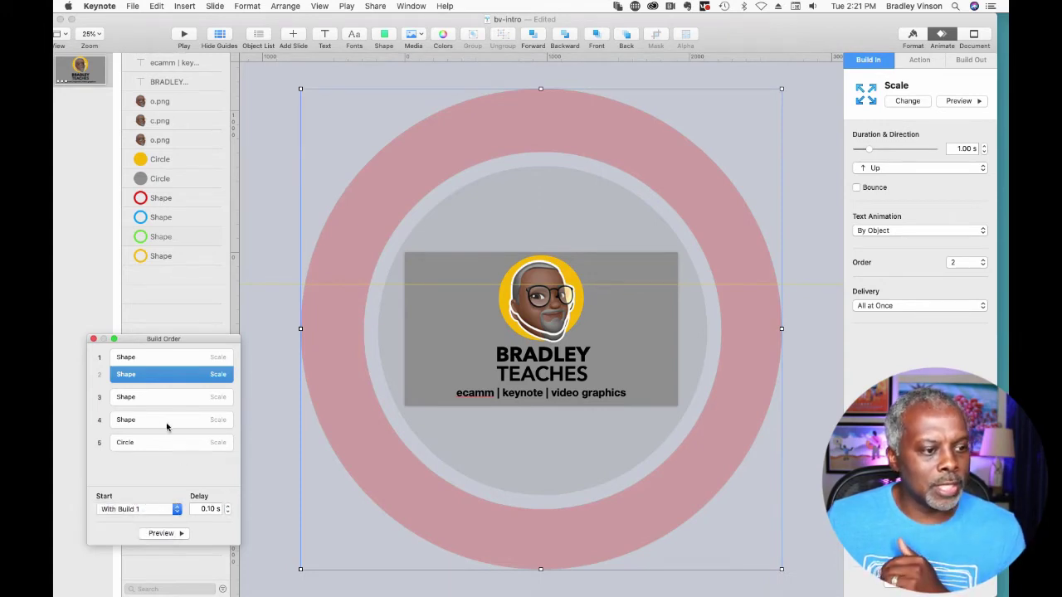
Step: Join the blue ring's build to the group, starting With Build 1 with a delay of 0.10 s
left_click_drag(161, 397, 160, 382)
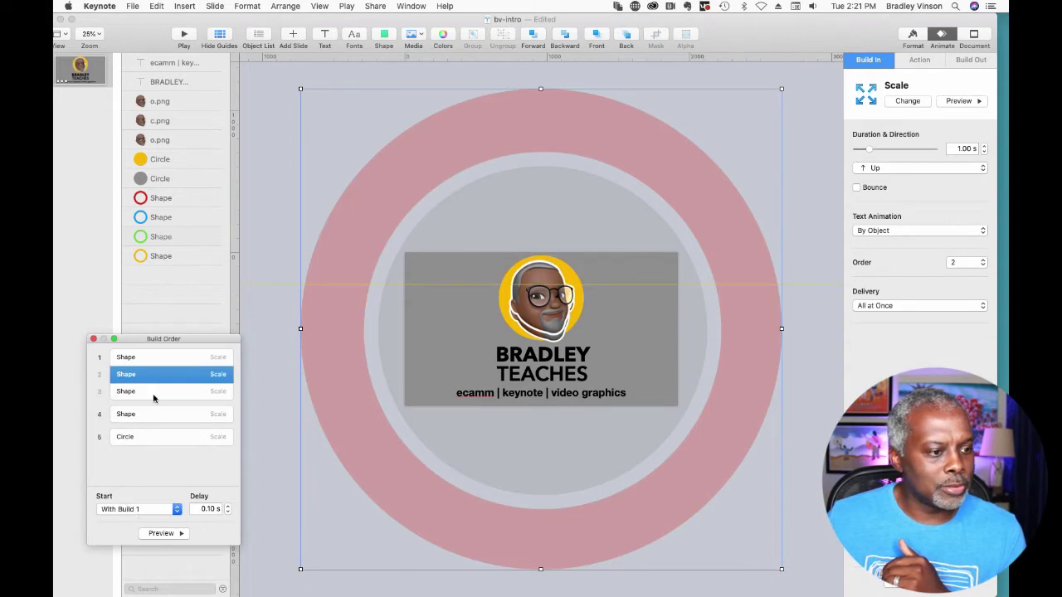
left_click(154, 399)
left_click(129, 509)
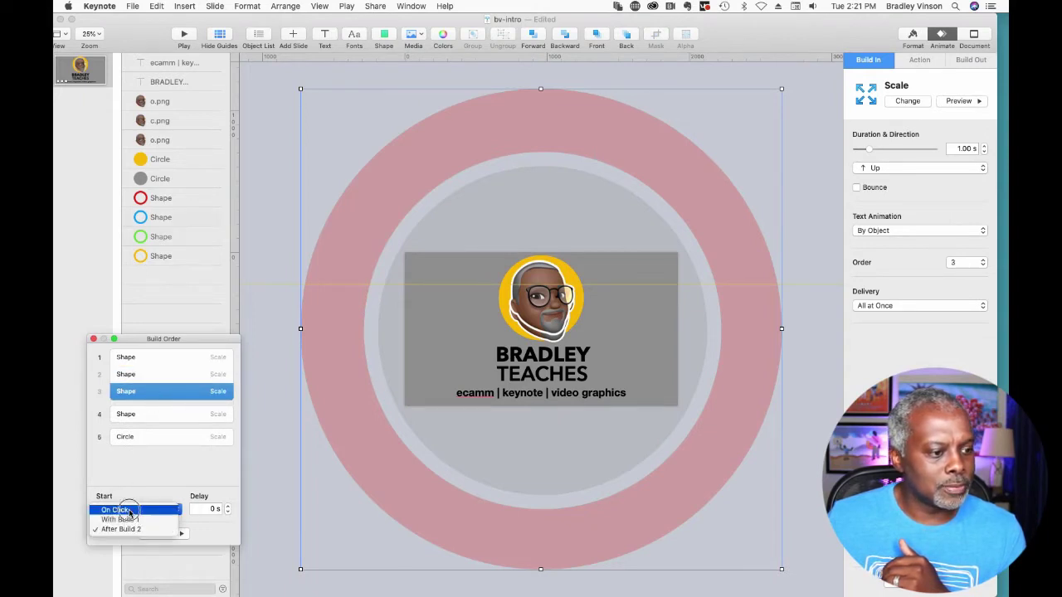
left_click(120, 519)
left_click(228, 506)
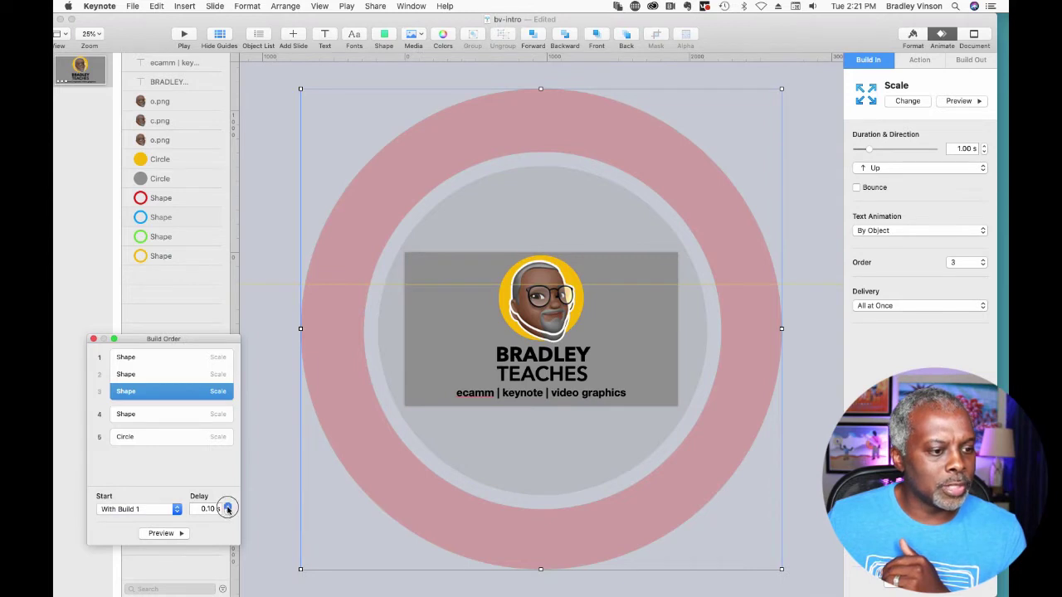
Step: Raise the blue ring's delay one increment and group the red ring's build, starting With Build 1 after a 0.30 s delay
left_click(228, 506)
left_click(147, 420)
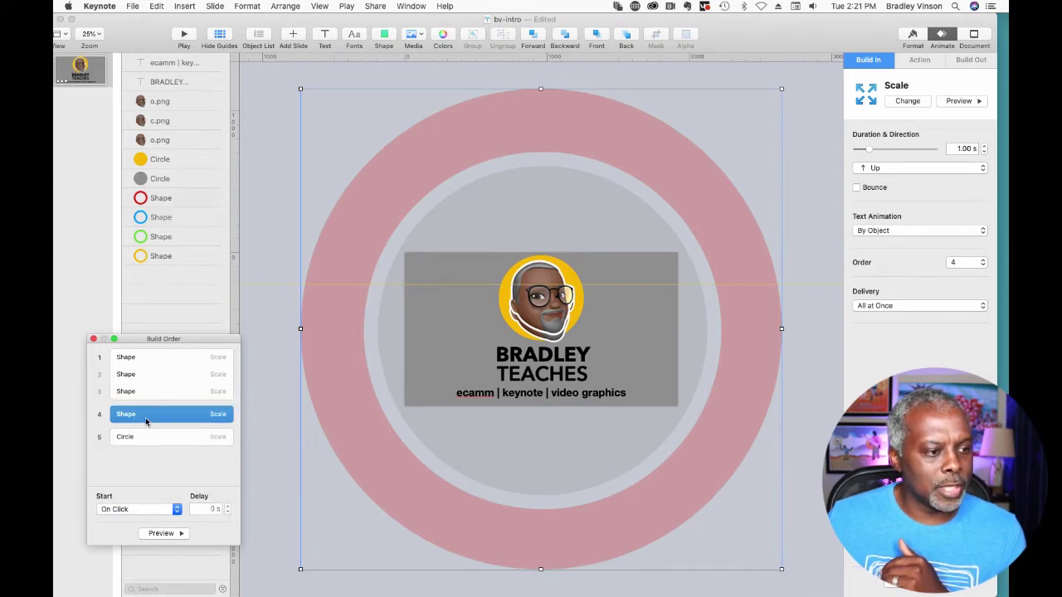
left_click_drag(146, 422, 145, 399)
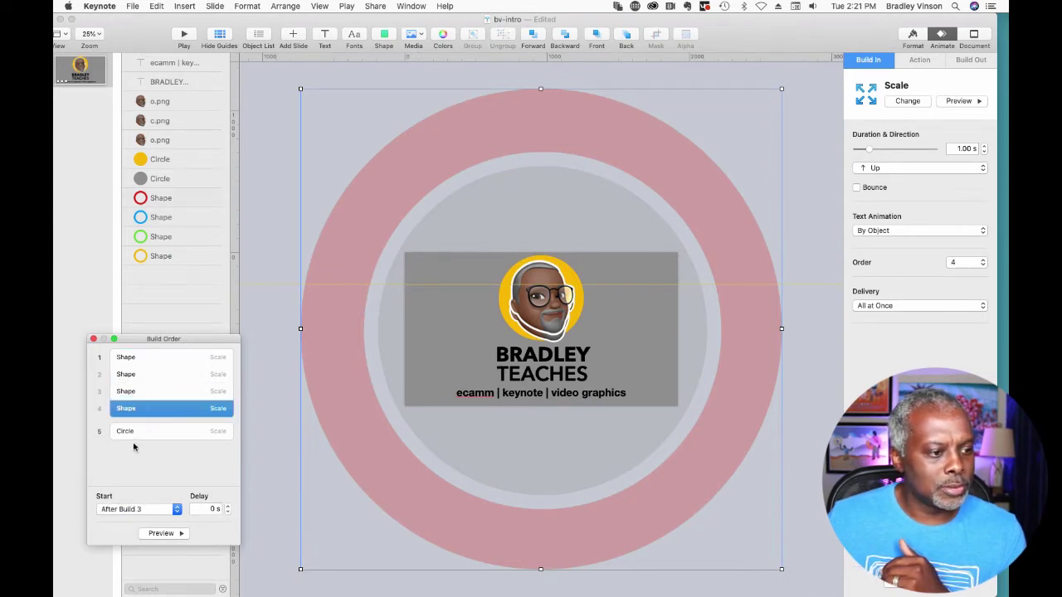
left_click(120, 509)
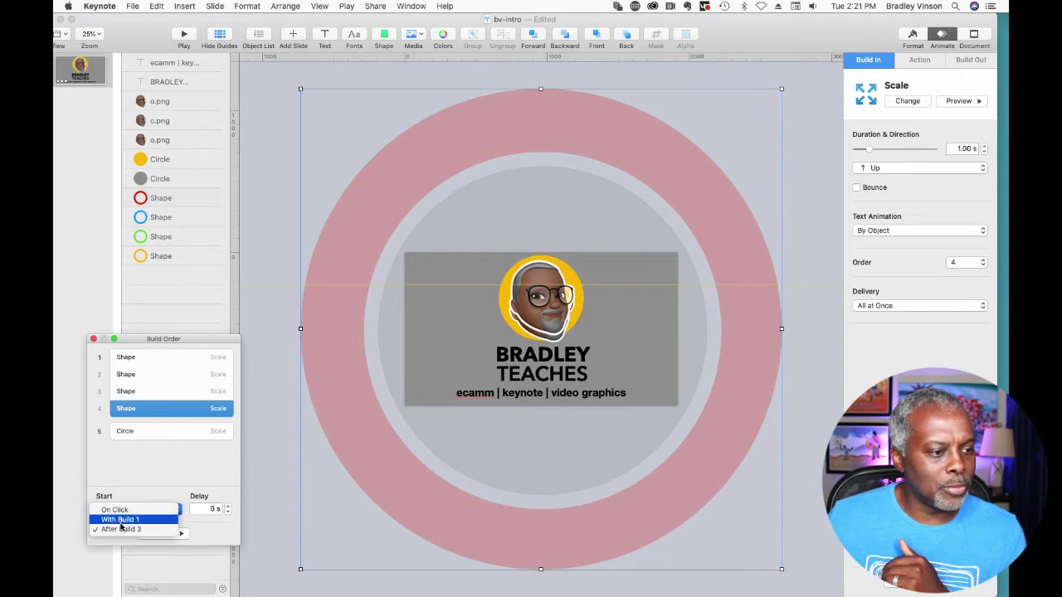
left_click(121, 519)
left_click(228, 505)
left_click(228, 505)
left_click(228, 505)
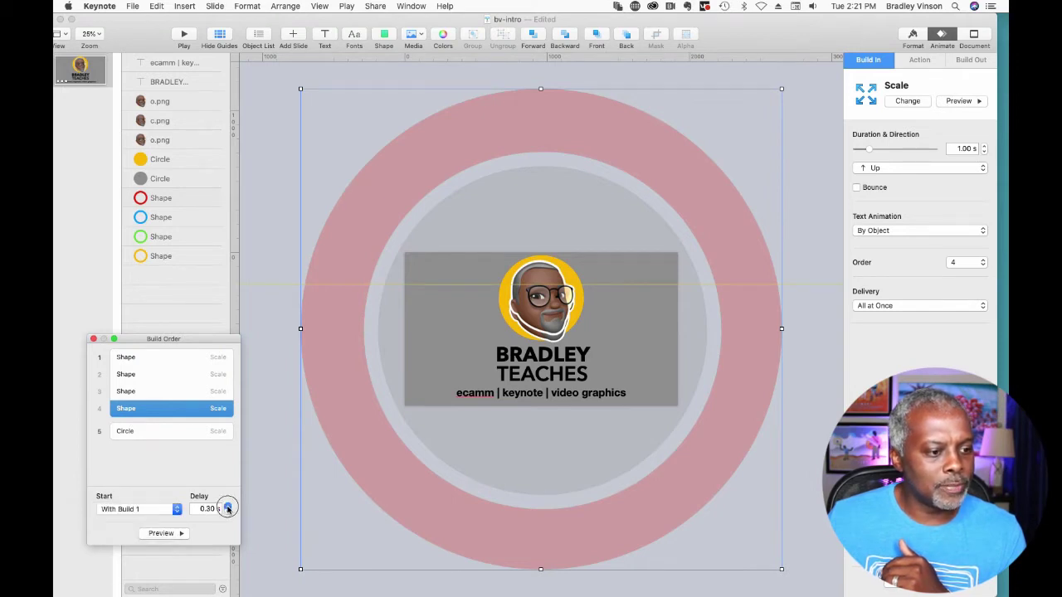
Step: Join the grey circle's build to the group, starting With Build 1 with a delay of 0.40 s
left_click(135, 437)
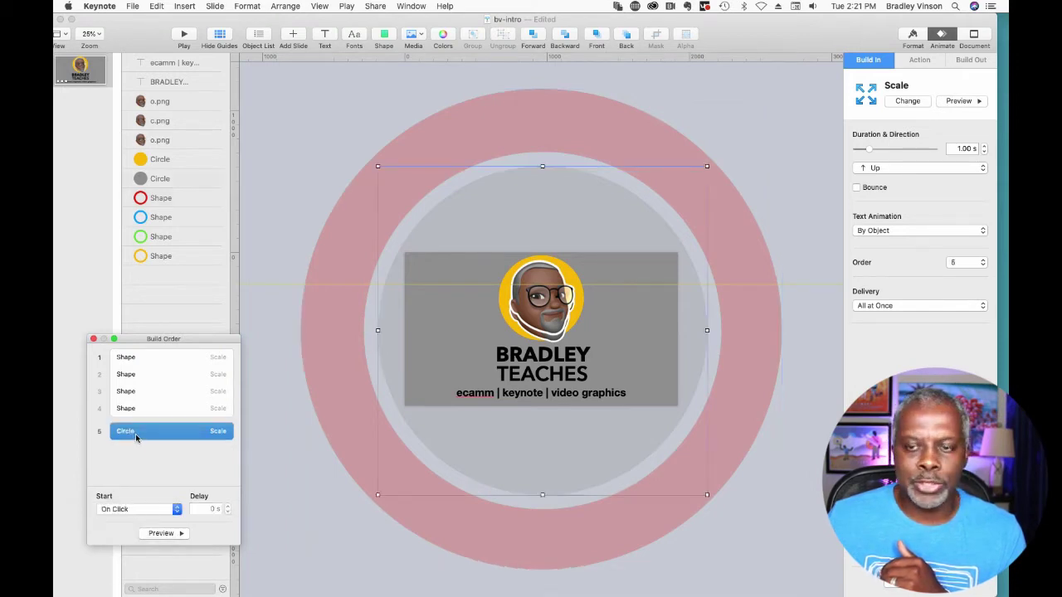
mouse_move(136, 436)
left_mouse_down()
mouse_move(141, 407)
mouse_move(135, 423)
left_mouse_up()
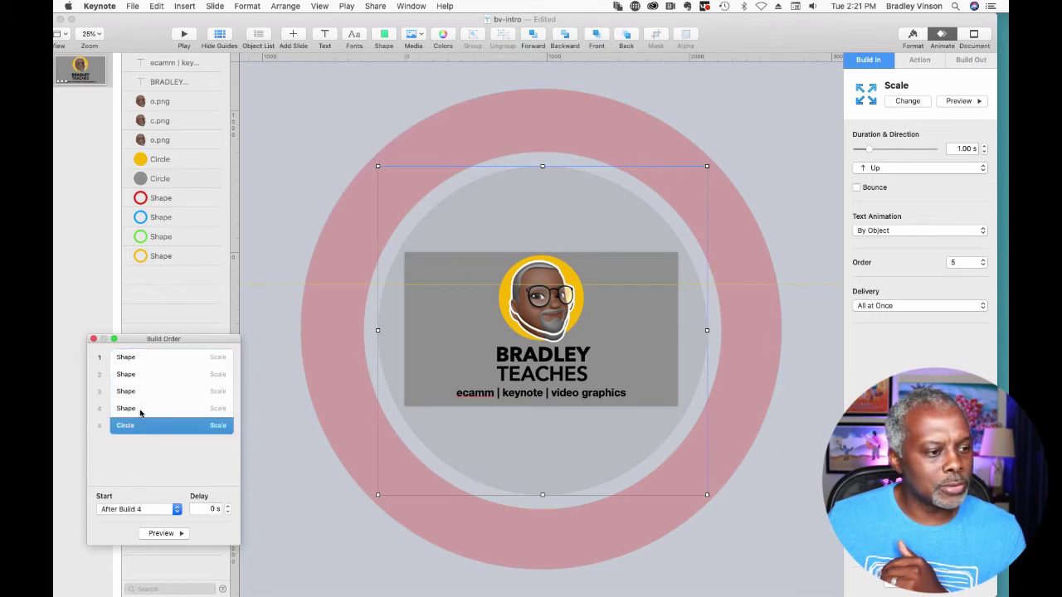
left_click(124, 514)
left_click(121, 516)
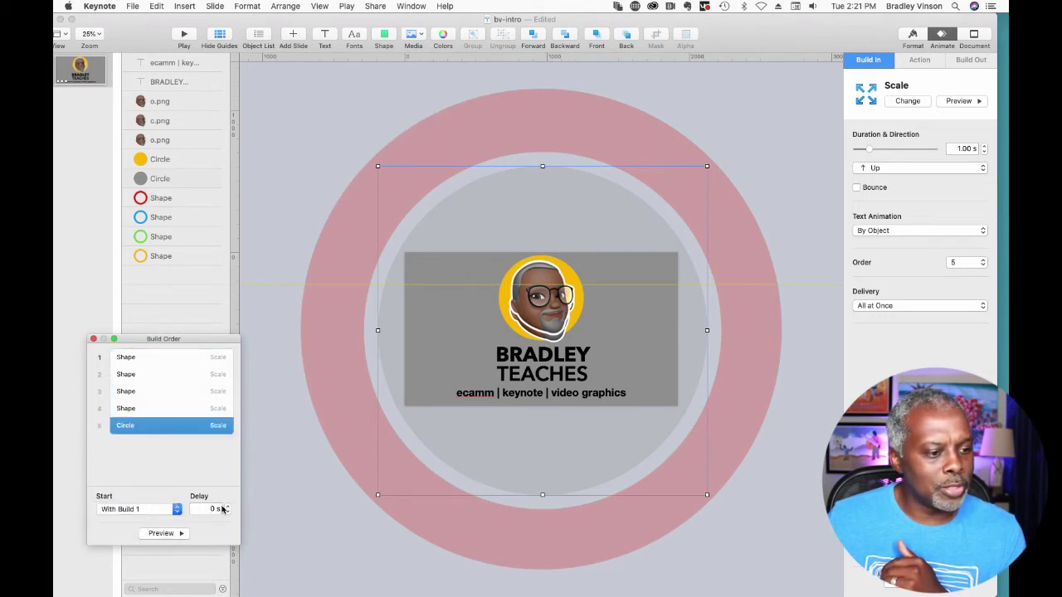
left_click(227, 506)
left_click(228, 506)
left_click(227, 505)
left_click(227, 506)
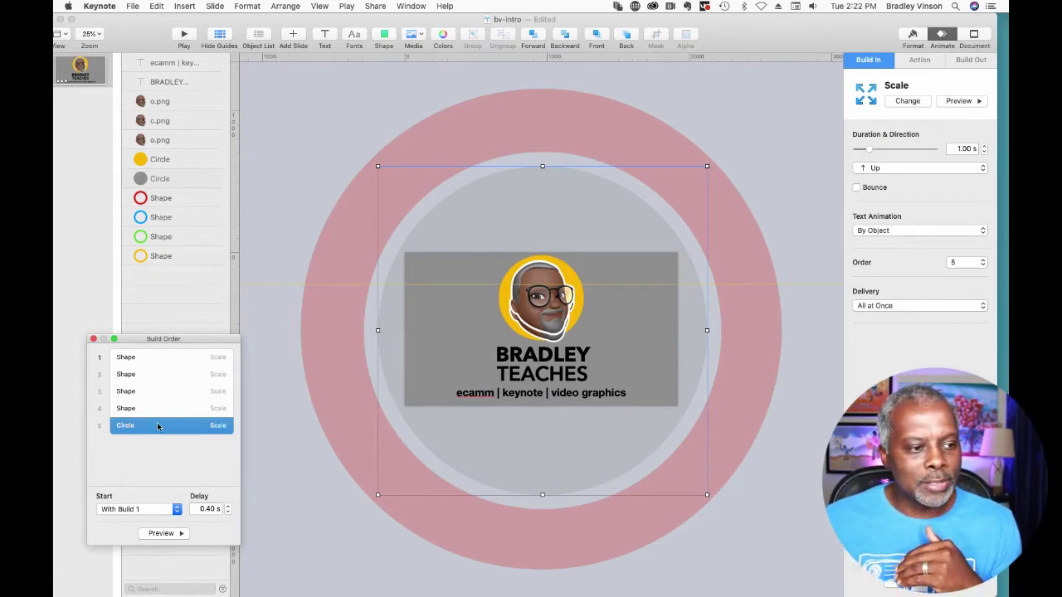
Step: Deselect the builds and preview the slide's complete staggered ring and circle animation
mouse_move(159, 426)
left_mouse_down()
mouse_move(166, 377)
mouse_move(146, 431)
left_mouse_up()
left_click(142, 461)
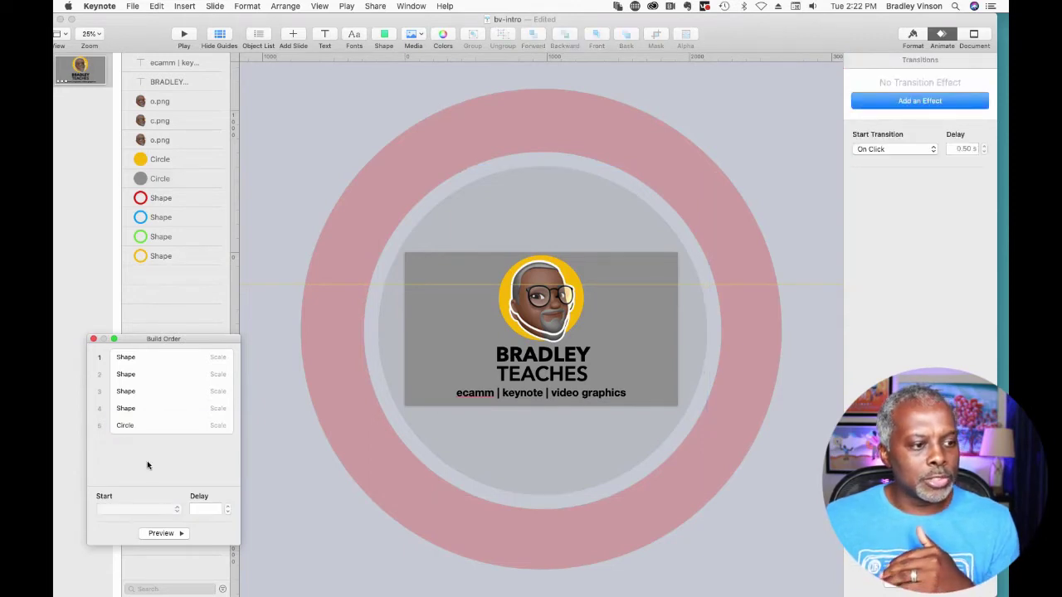
left_click(154, 534)
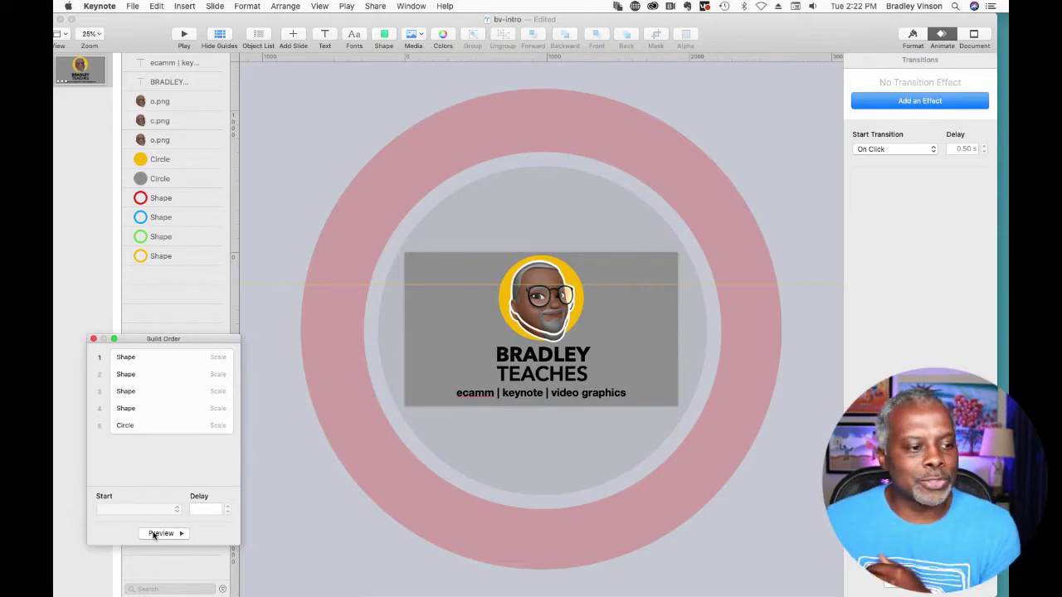
left_click(161, 534)
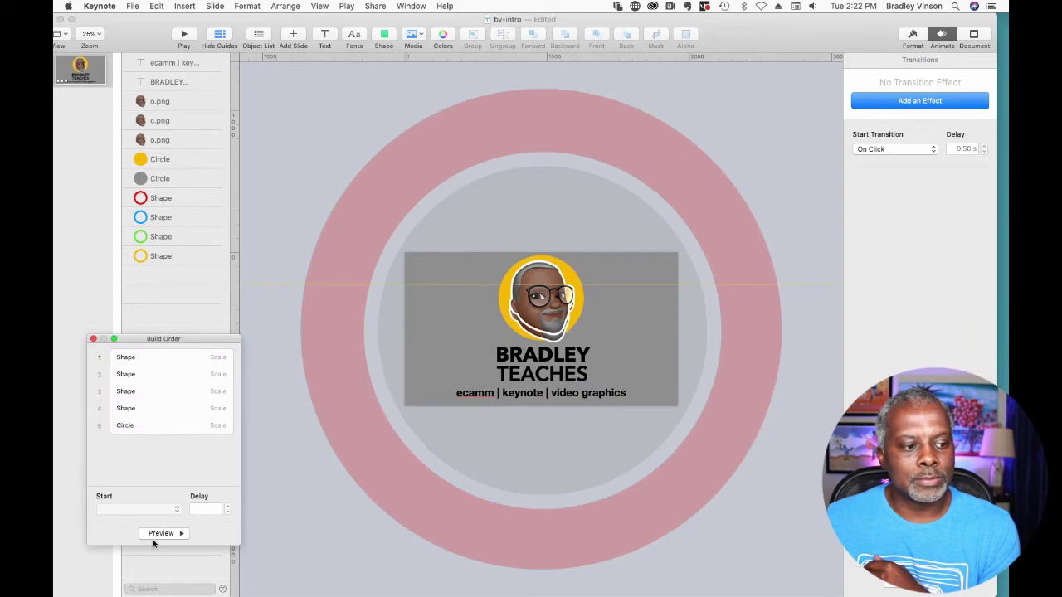
left_click(160, 533)
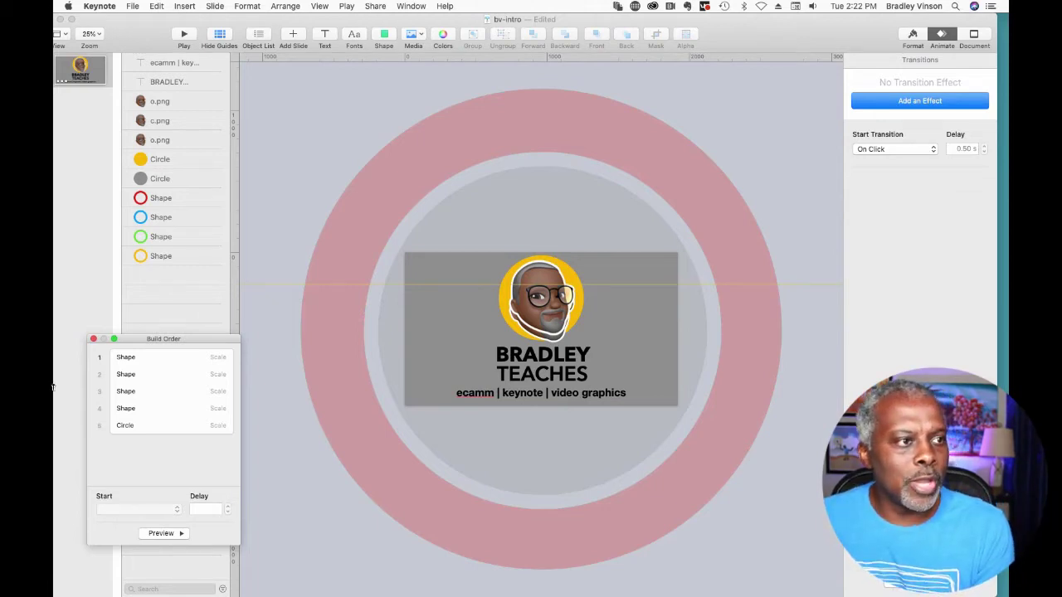
Step: Add a Pop build-in effect to the backmost o.png memoji, join it to the group After Build 5, and preview it
left_click(84, 36)
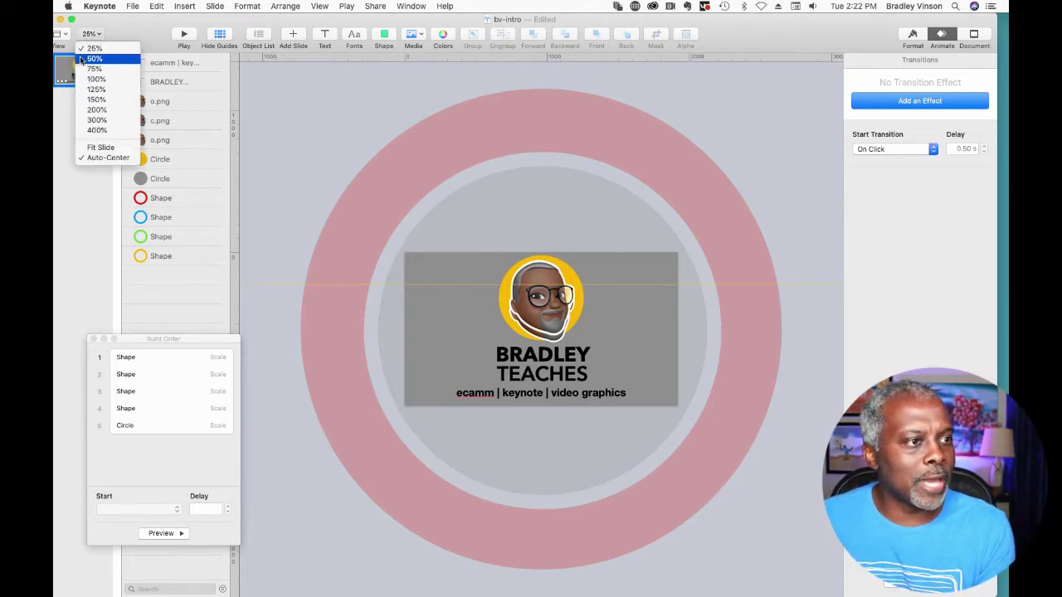
left_click(82, 69)
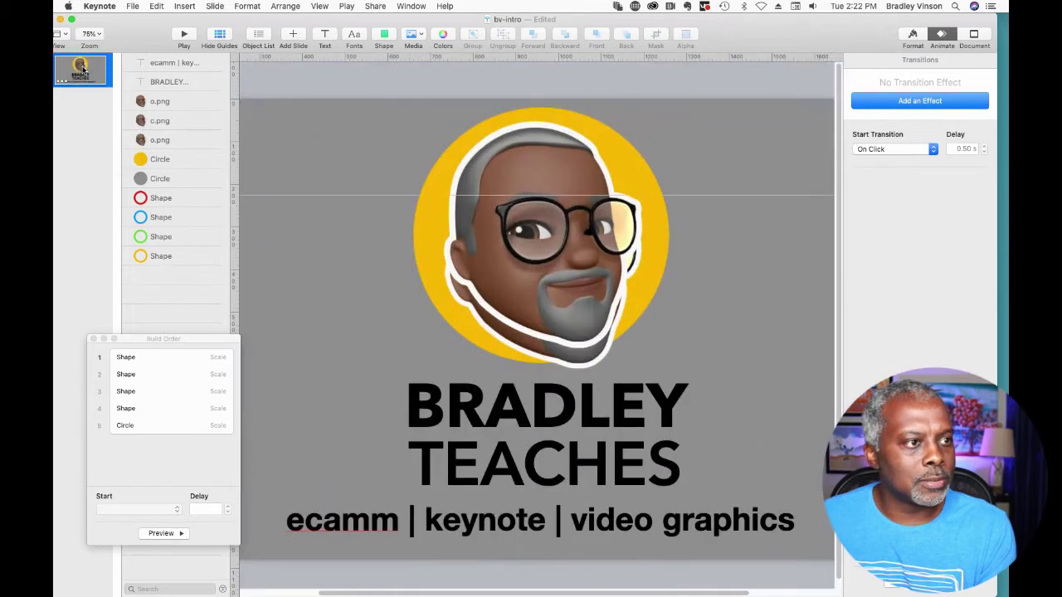
left_click(91, 34)
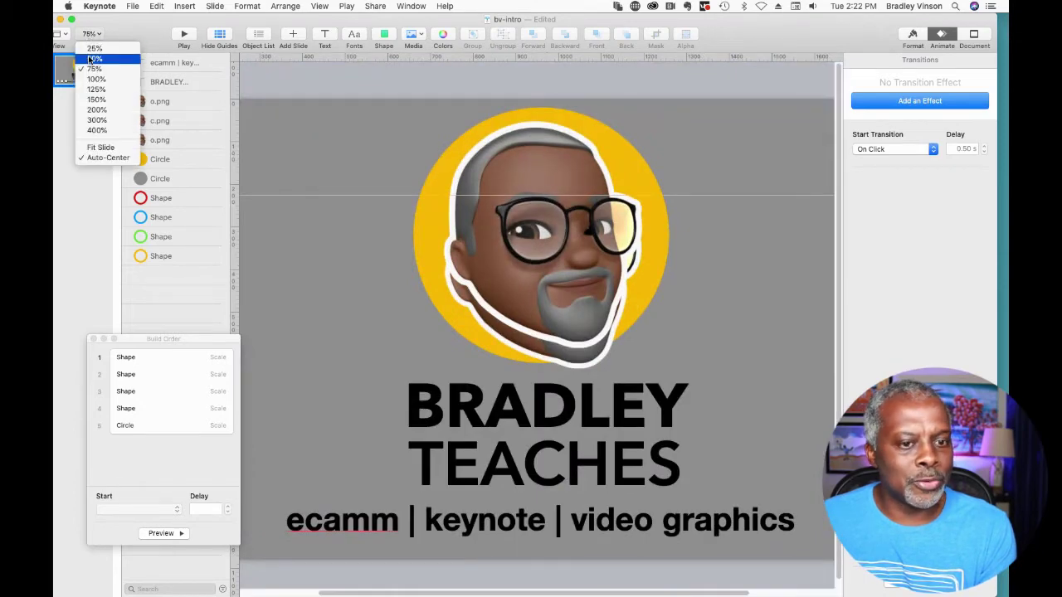
left_click(92, 58)
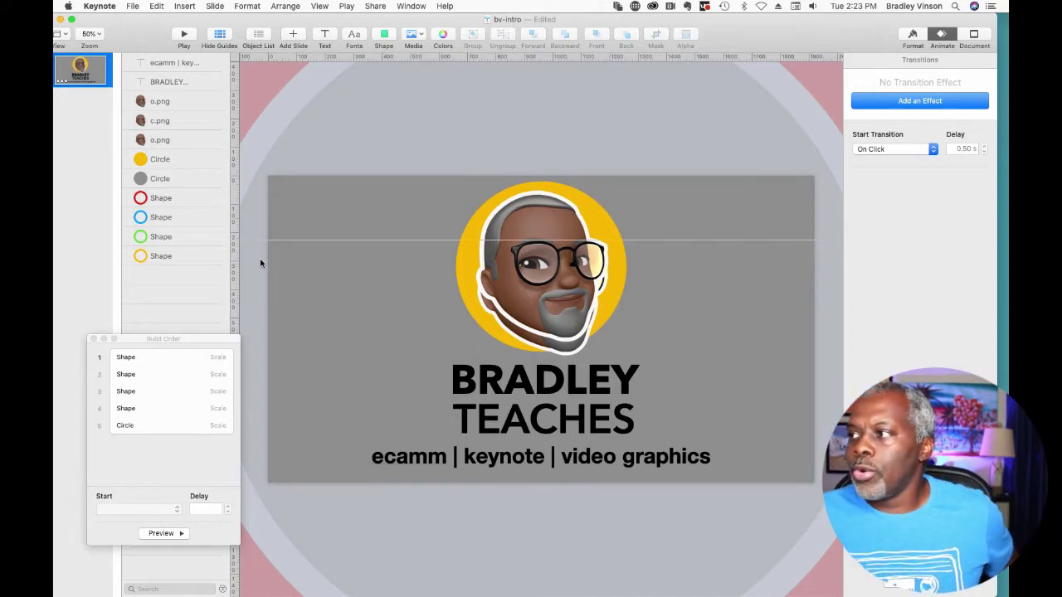
left_click(155, 143)
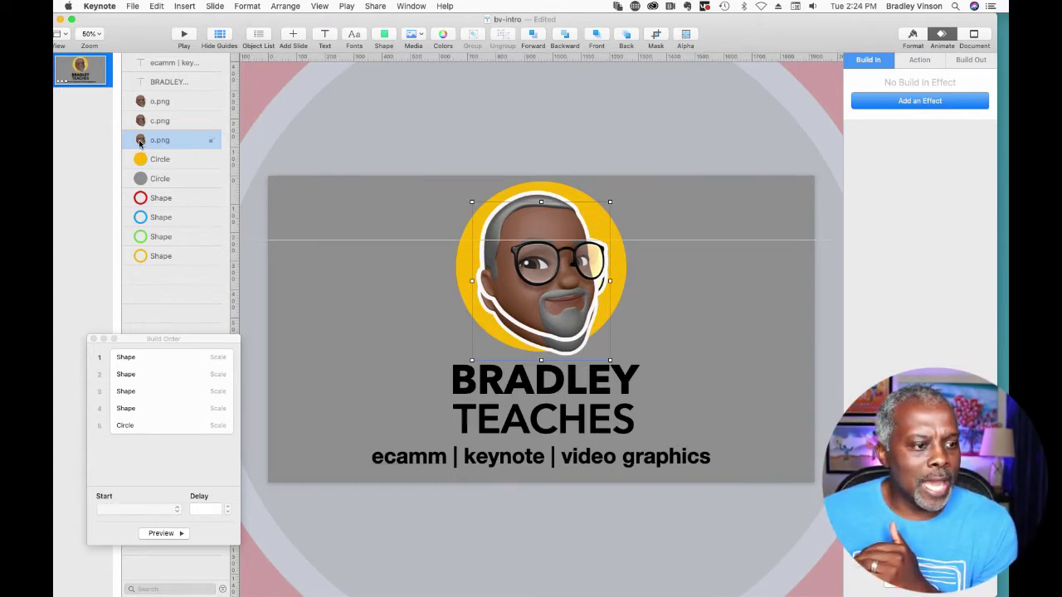
left_click(905, 103)
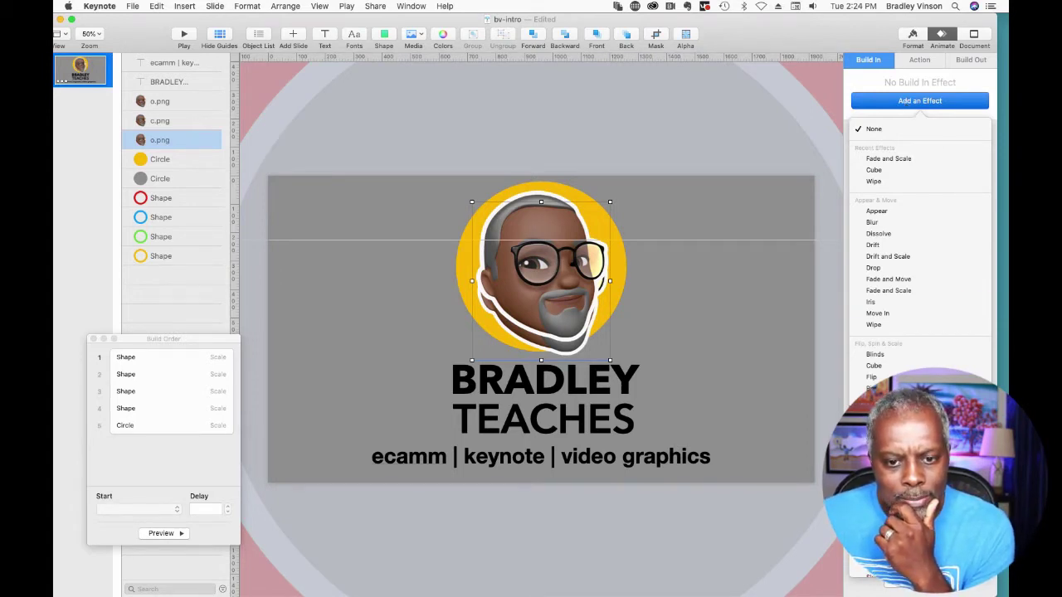
left_click(879, 399)
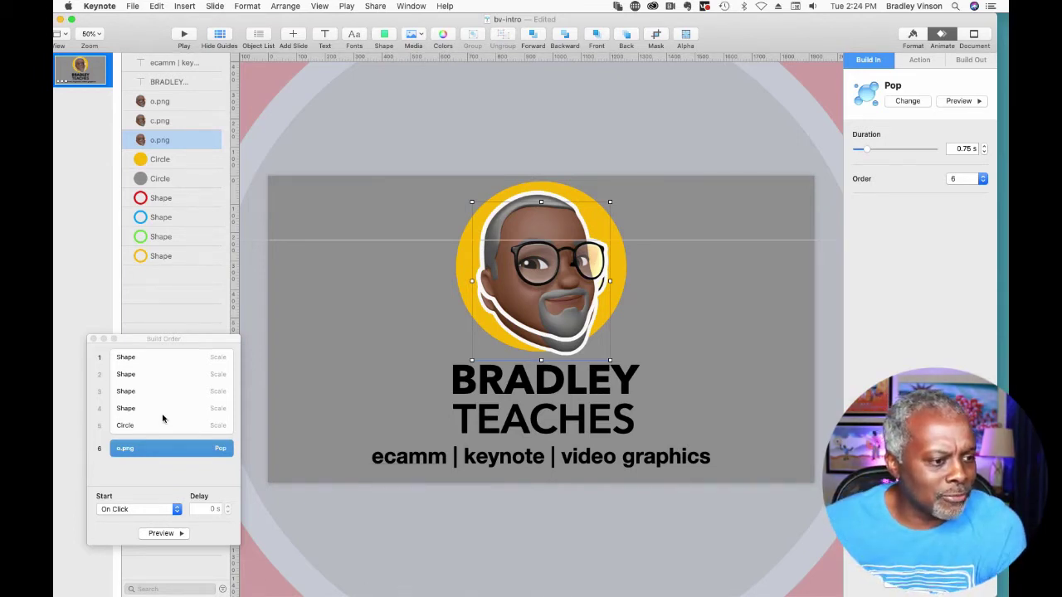
left_click_drag(169, 447, 171, 434)
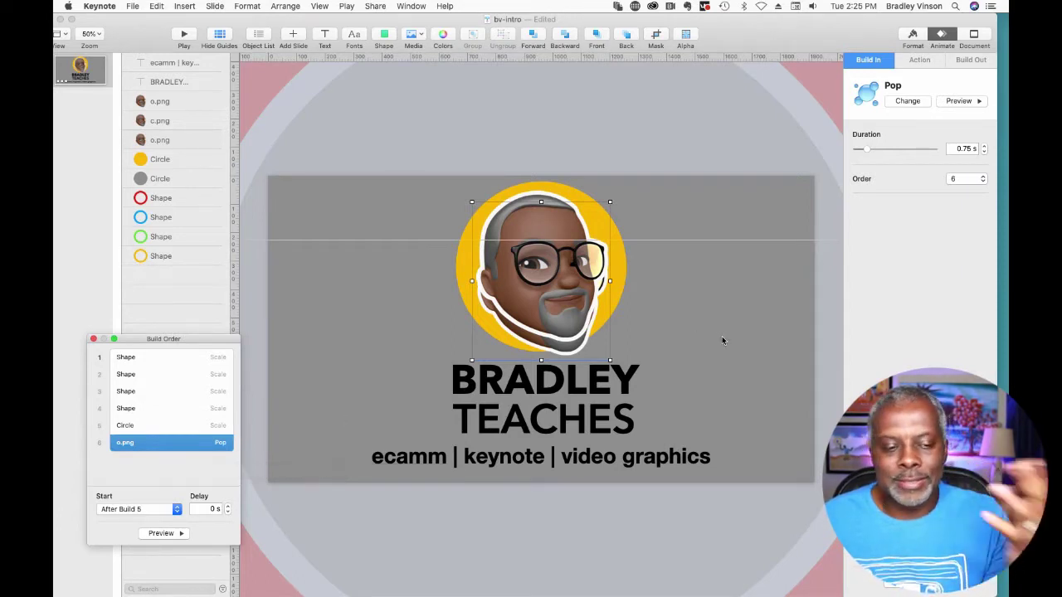
left_click(164, 535)
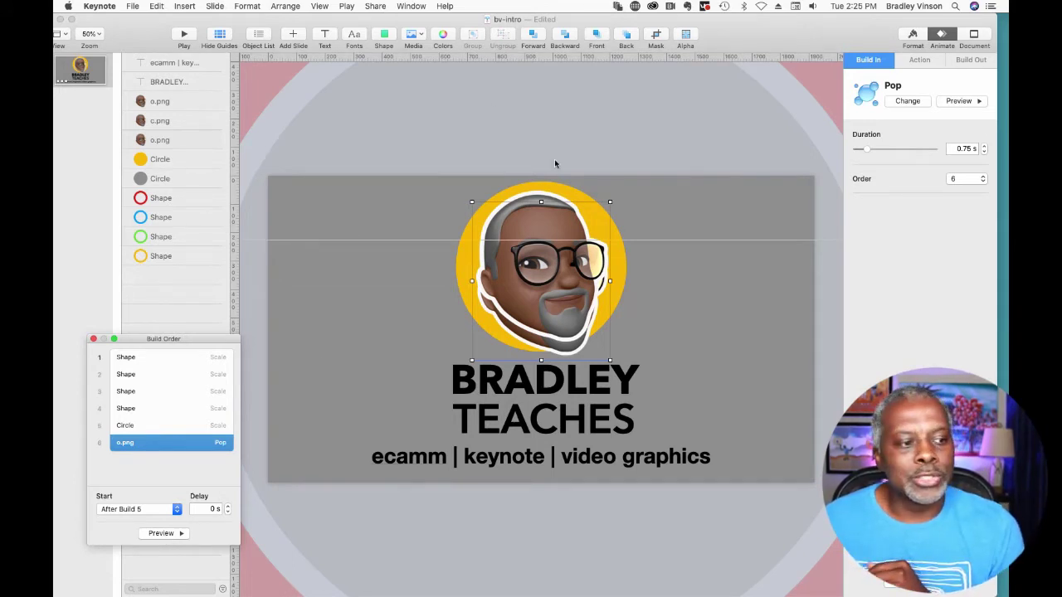
Step: Add a Move action to the backmost o.png memoji, ending slightly above its start at about X 718 pt, Y 18 pt
left_click(141, 145)
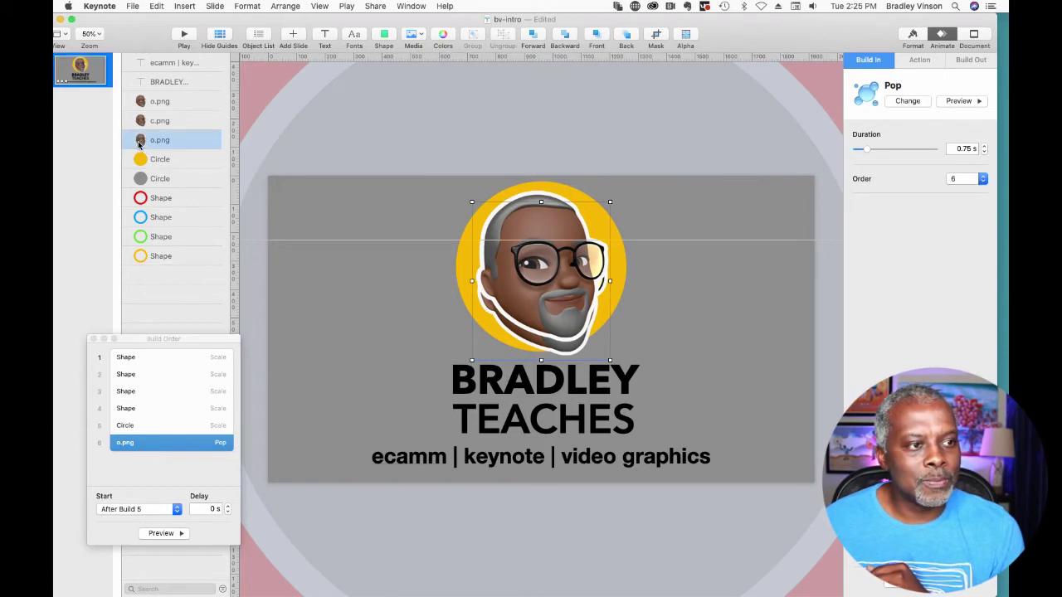
left_click(918, 61)
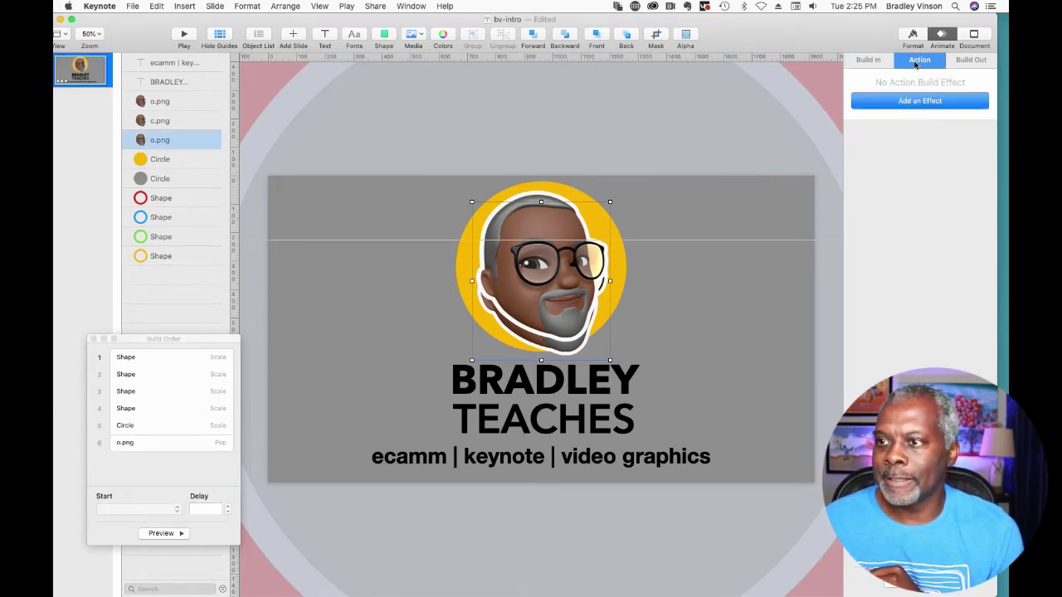
left_click(911, 104)
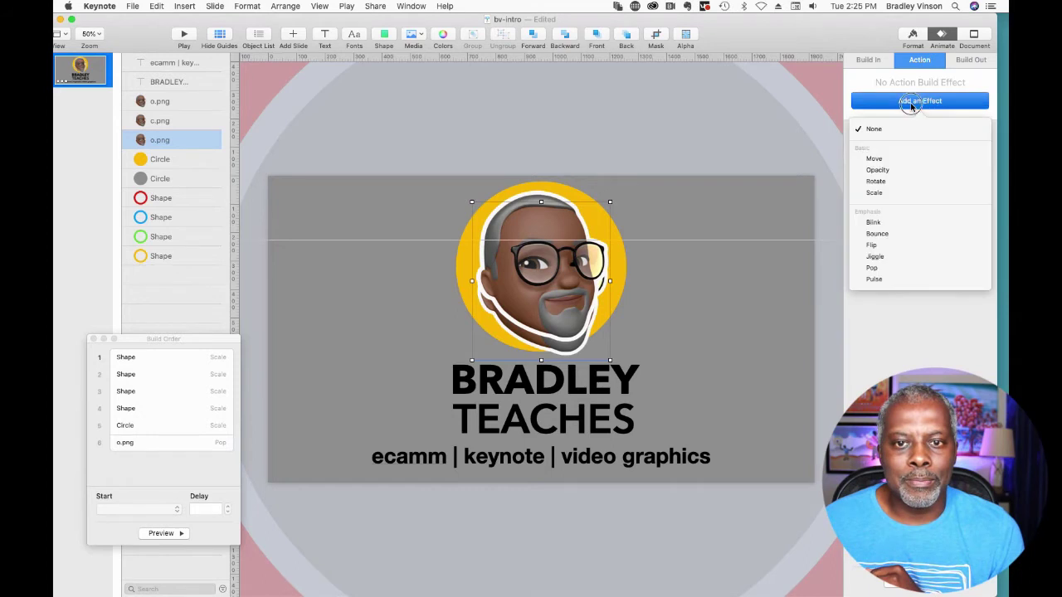
left_click(891, 159)
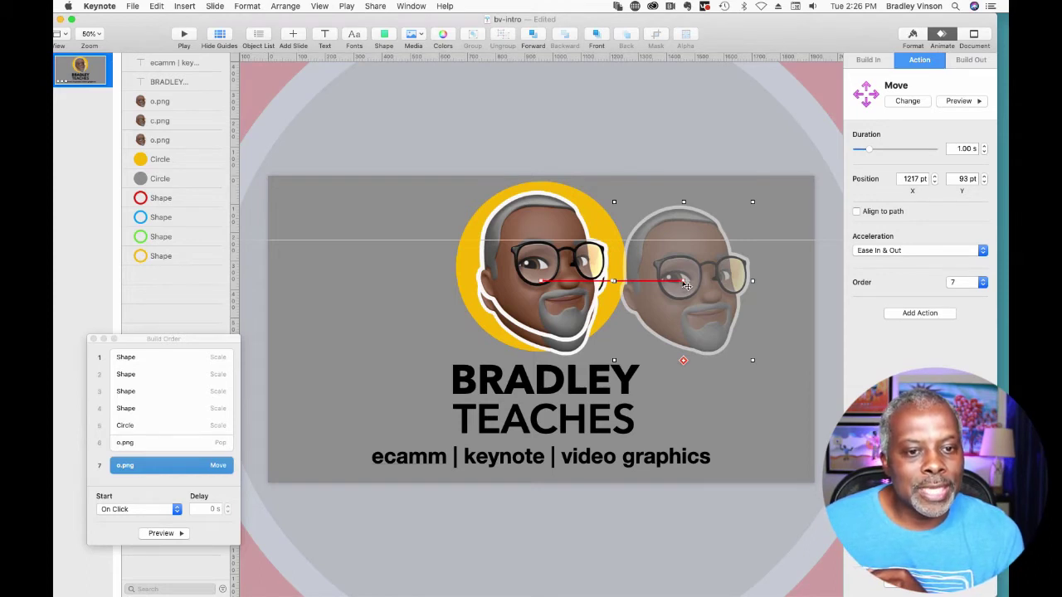
left_click_drag(681, 286, 541, 263)
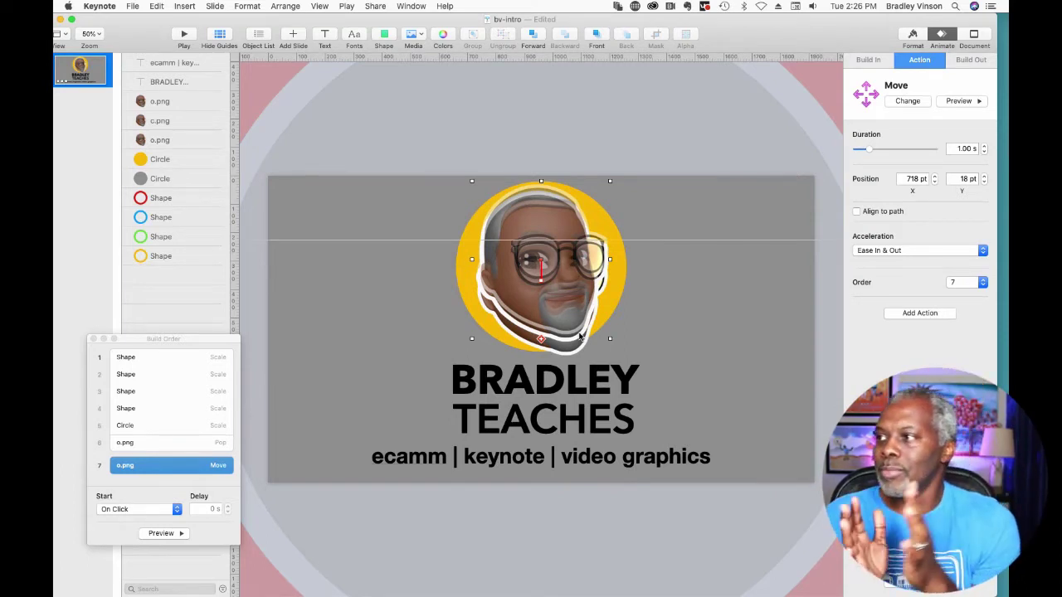
Step: Nudge the yellow circle behind the memoji slightly upward
left_click(618, 289)
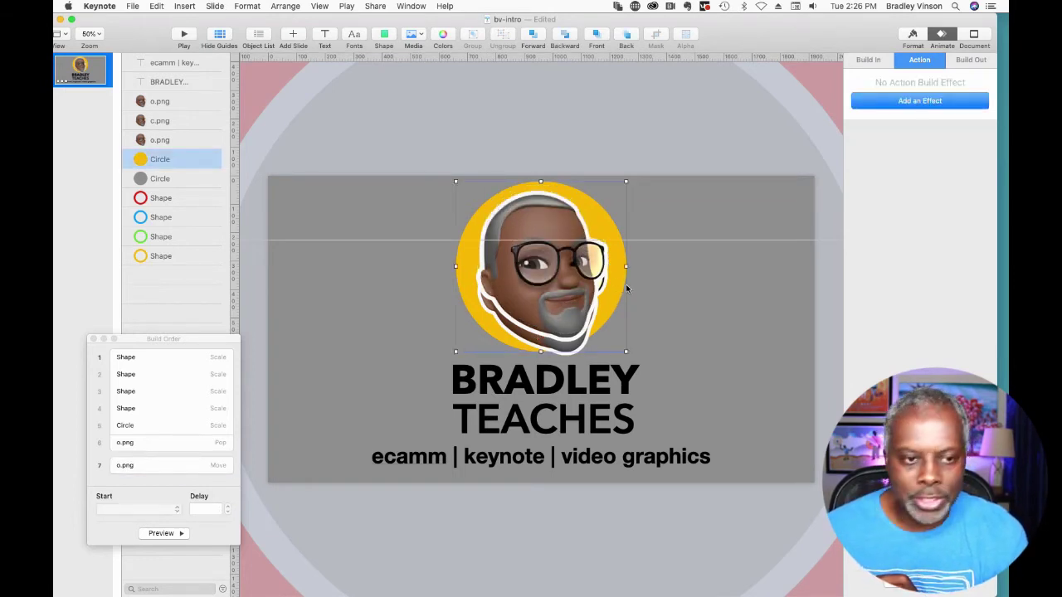
key("Up")
key("Up")
key("Up")
key("Up")
key("Up")
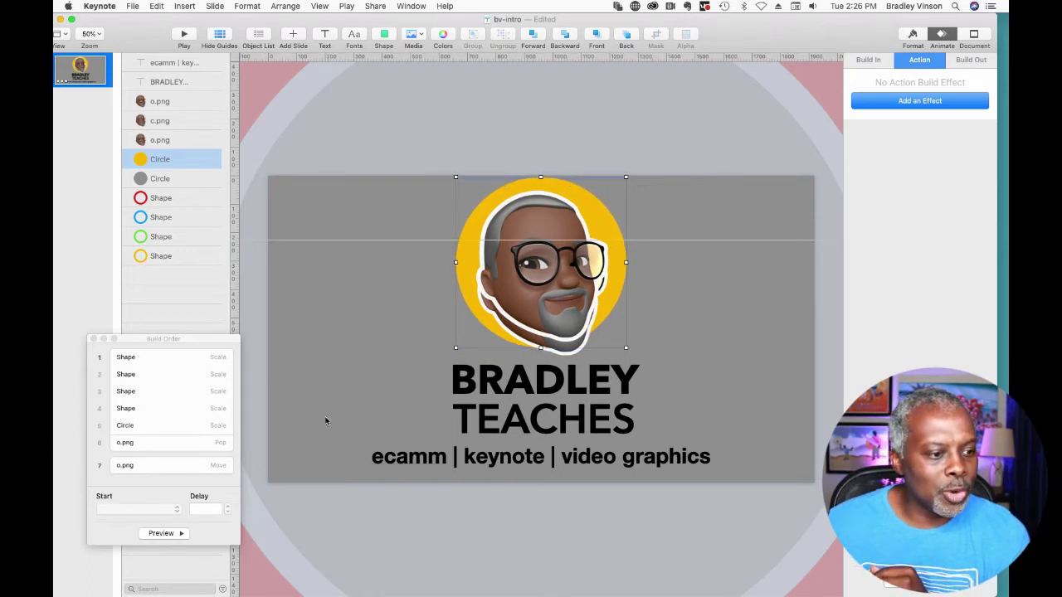
left_click(158, 470)
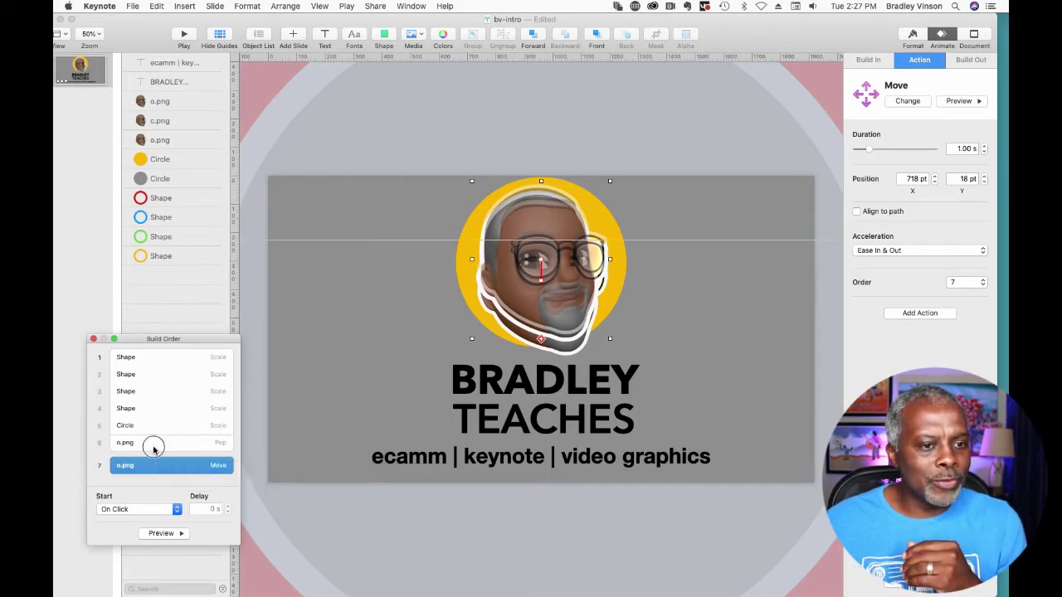
left_click(153, 448)
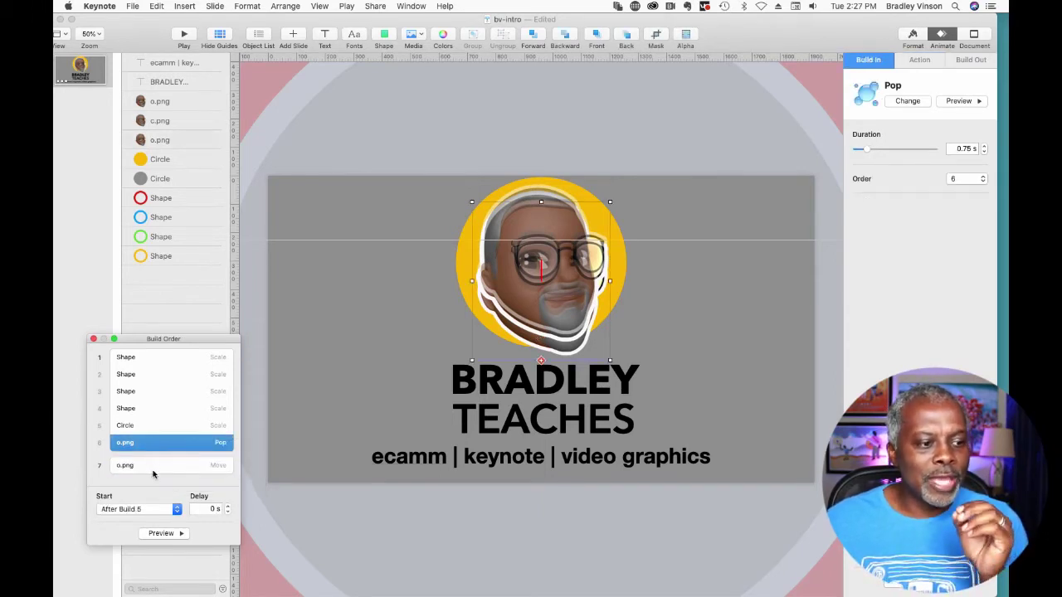
left_click(154, 470)
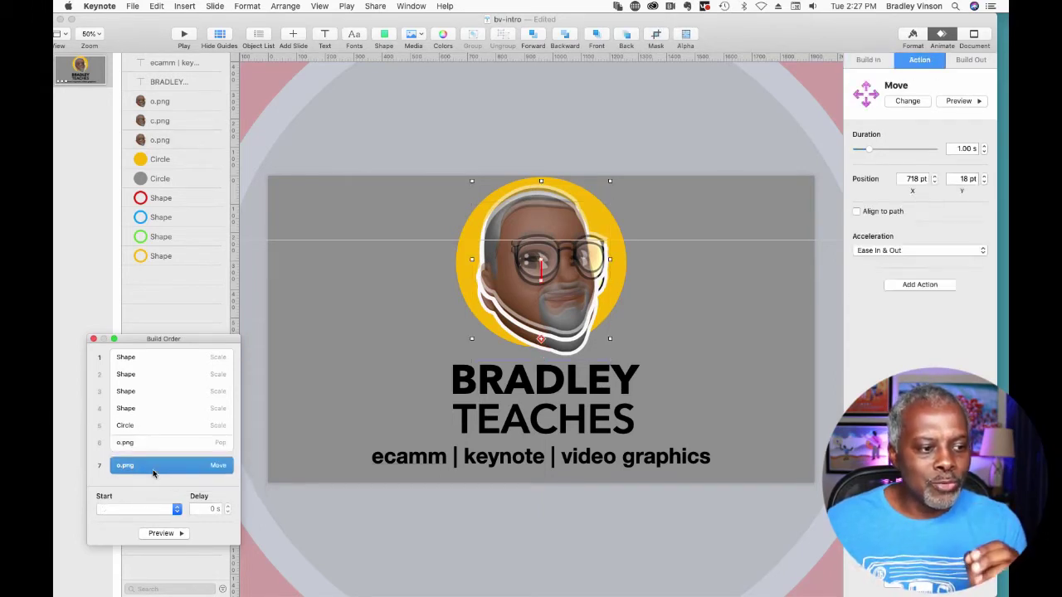
Step: Add a Scale build-in effect to the yellow circle behind the memoji
left_click(179, 160)
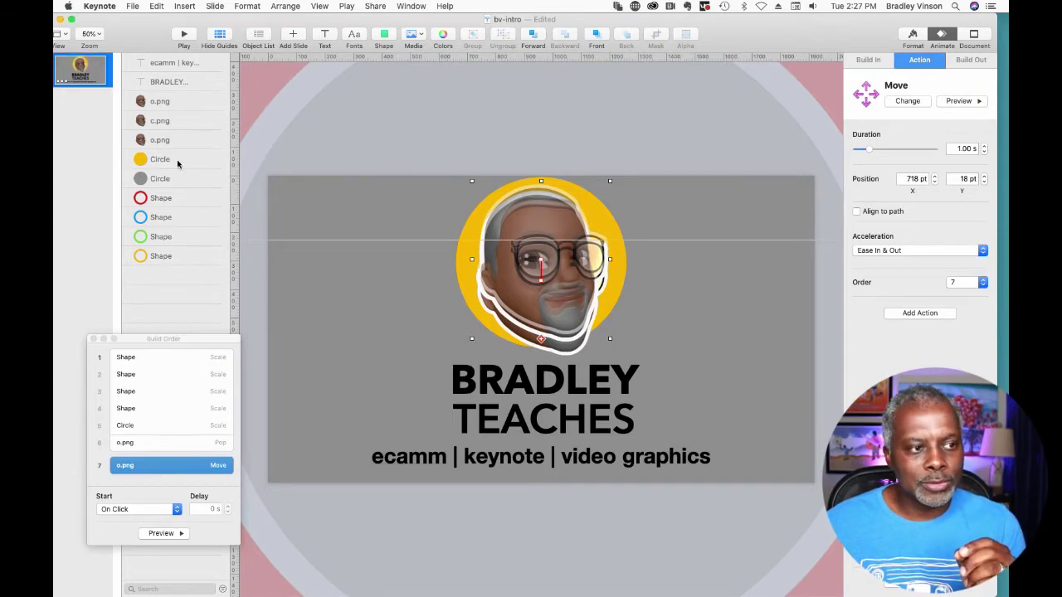
left_click(866, 64)
left_click(875, 103)
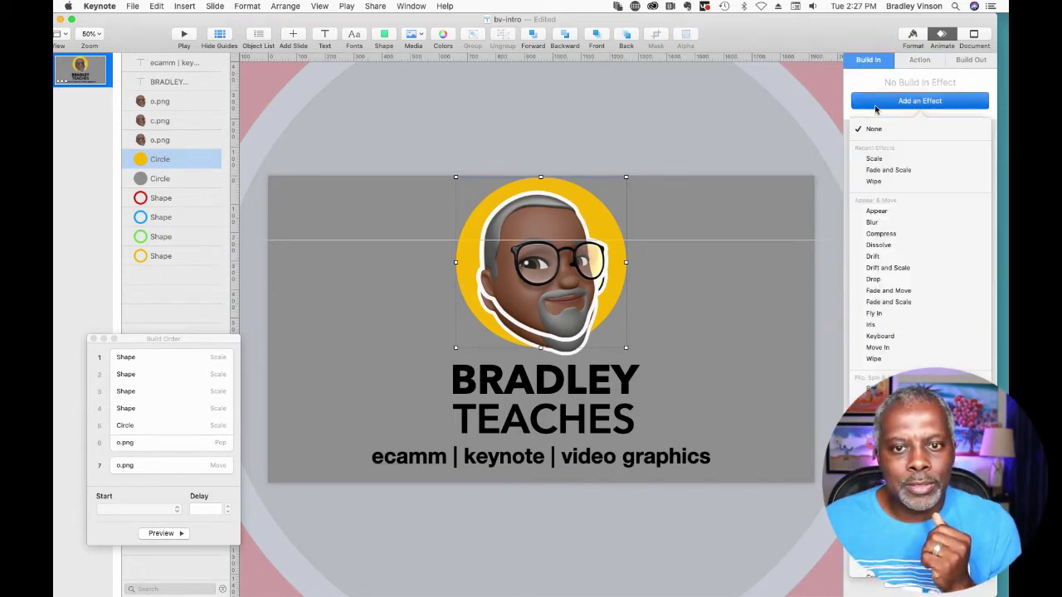
left_click(884, 159)
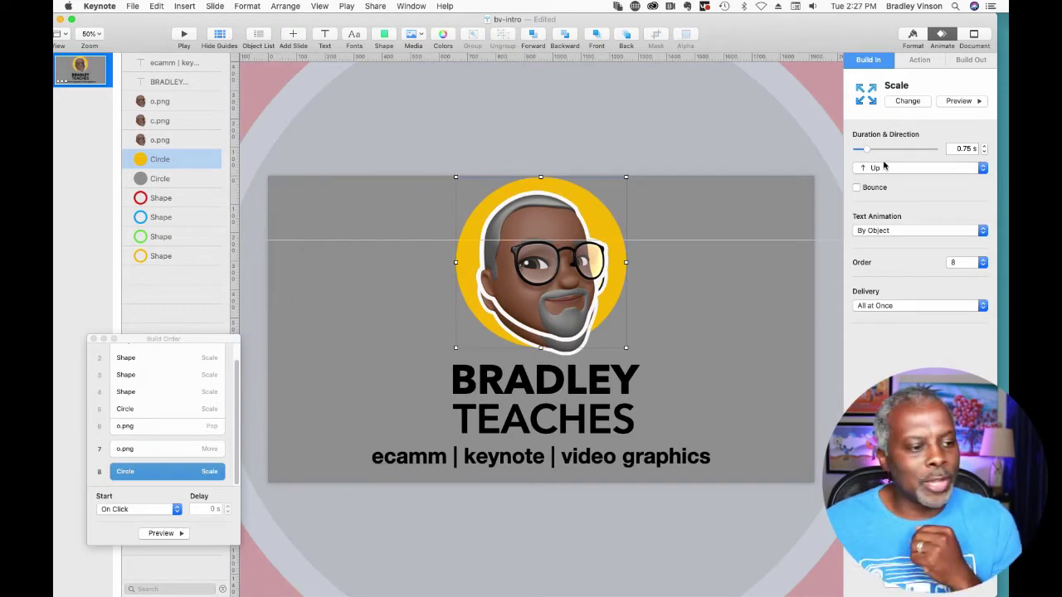
Step: Join the backmost o.png memoji's Move action and the yellow circle's Scale build to the group, starting After Build 6 and After Build 7
left_click(165, 432)
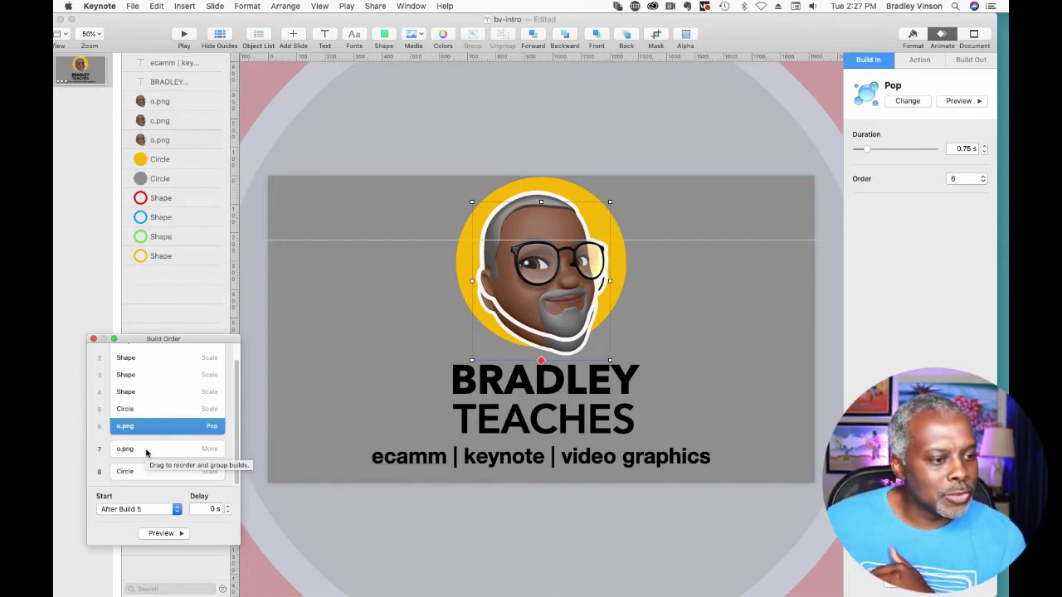
left_click_drag(147, 450, 149, 434)
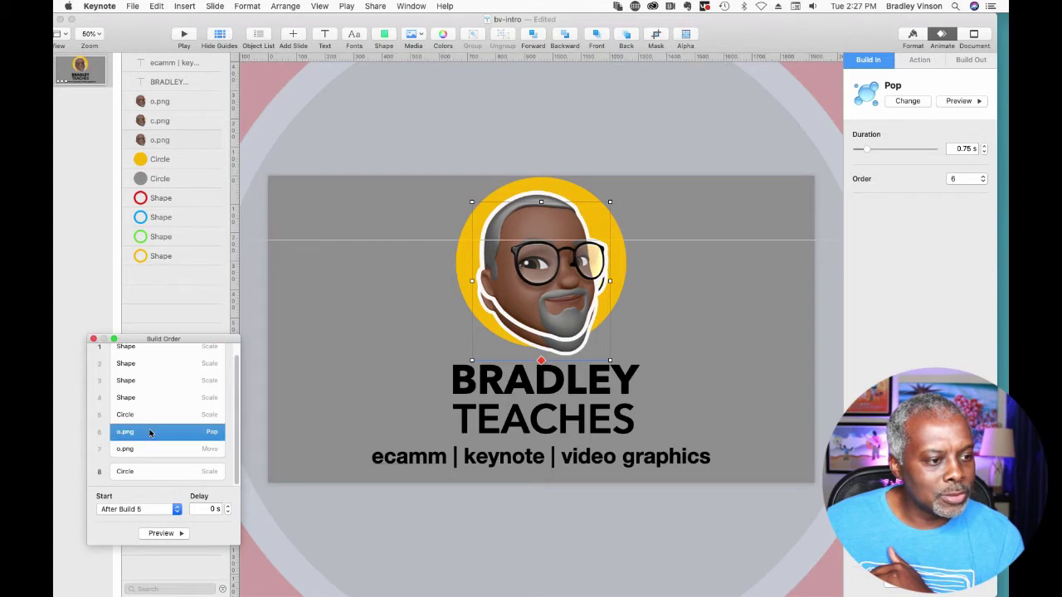
left_click(140, 451)
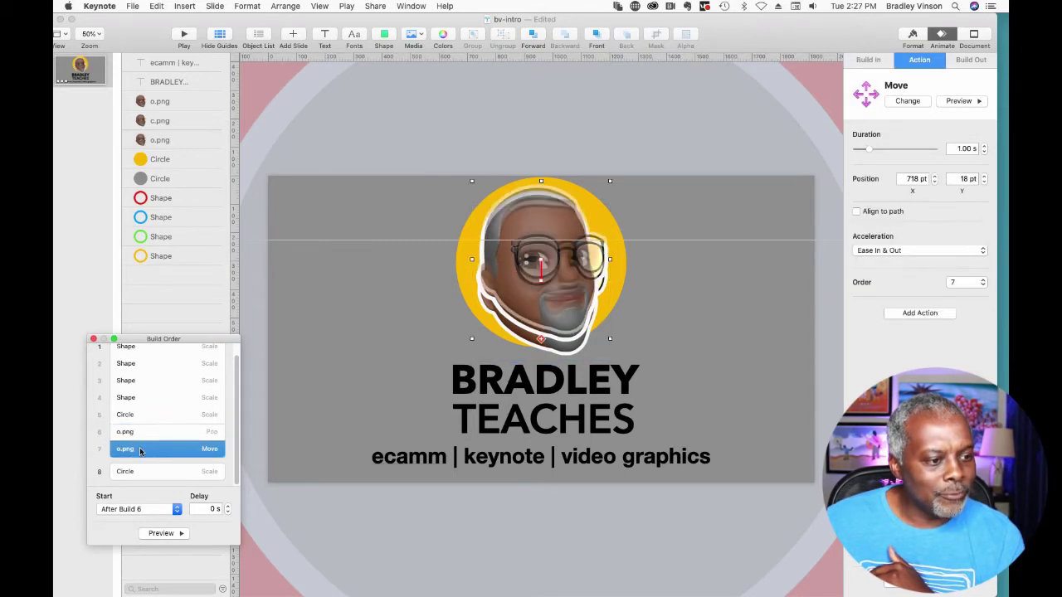
left_click_drag(143, 472, 148, 458)
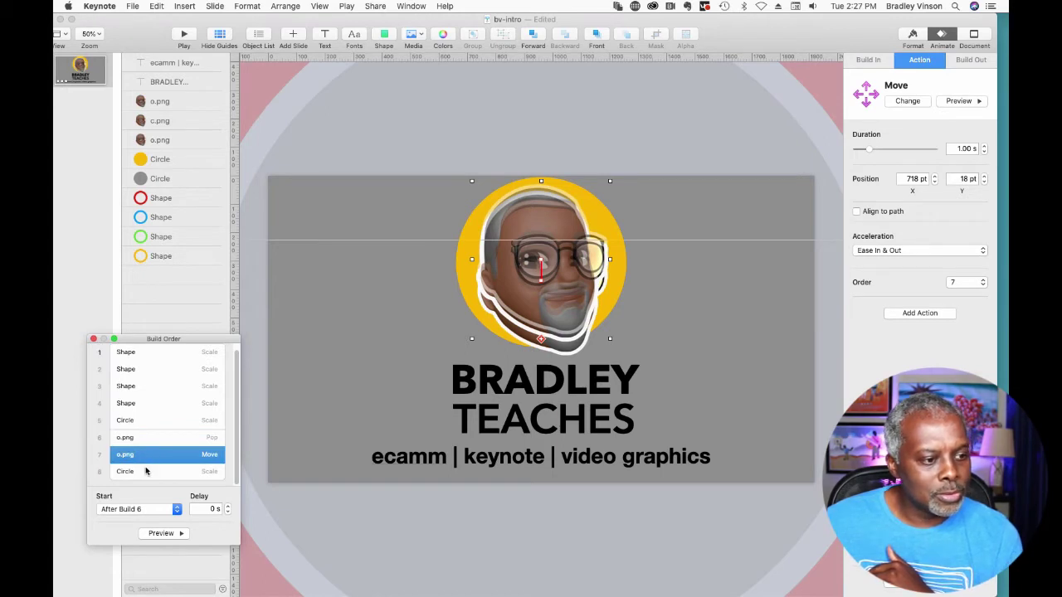
left_click(145, 471)
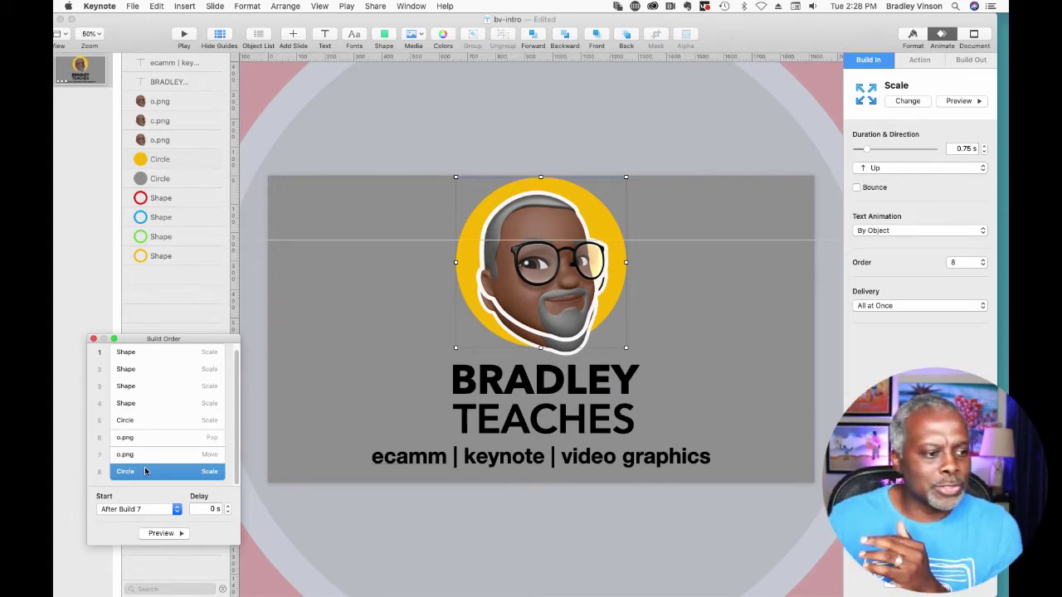
left_click(140, 441)
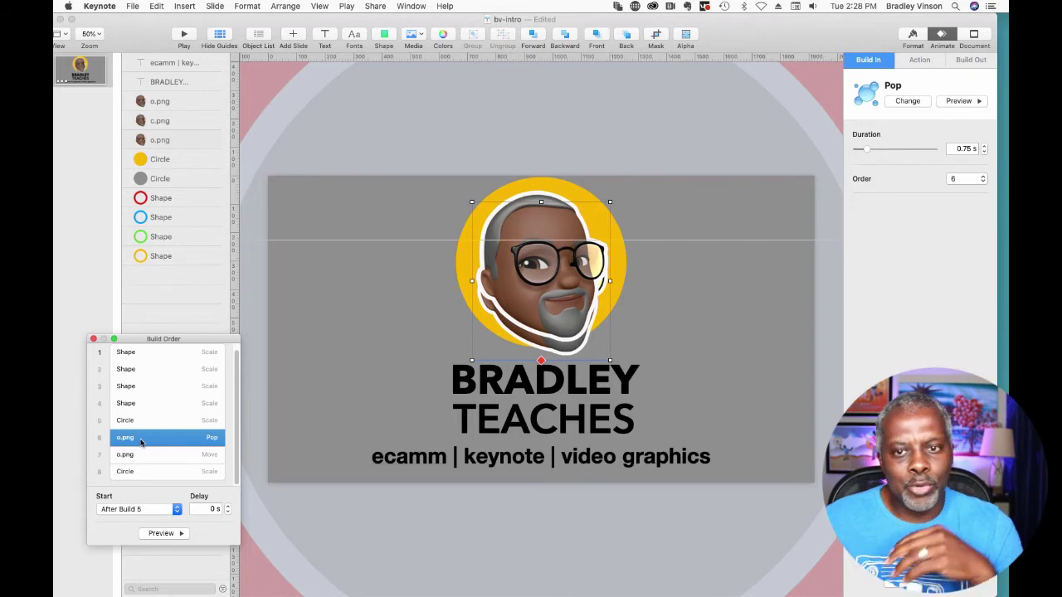
Step: Set the o.png Move action's duration to 0.80 s and the yellow circle's Scale build duration to 0.30 s
left_click(142, 455)
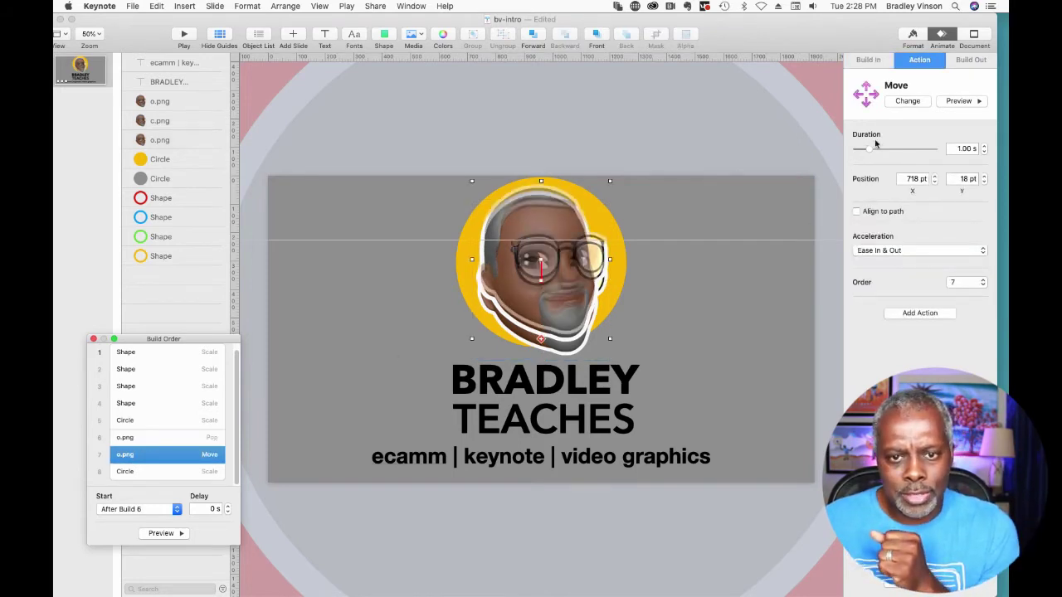
left_click(984, 153)
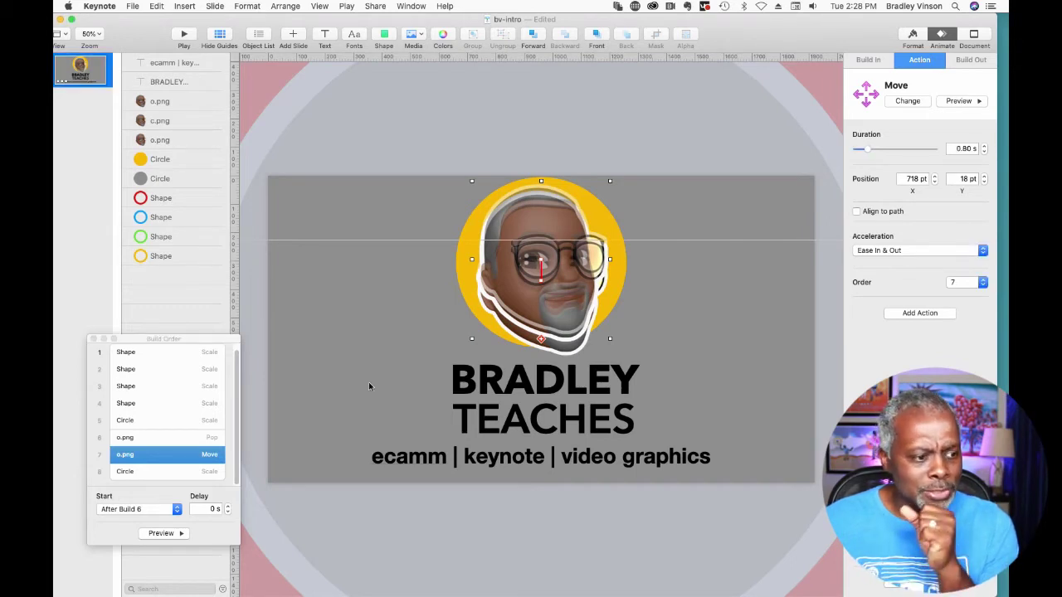
left_click(125, 471)
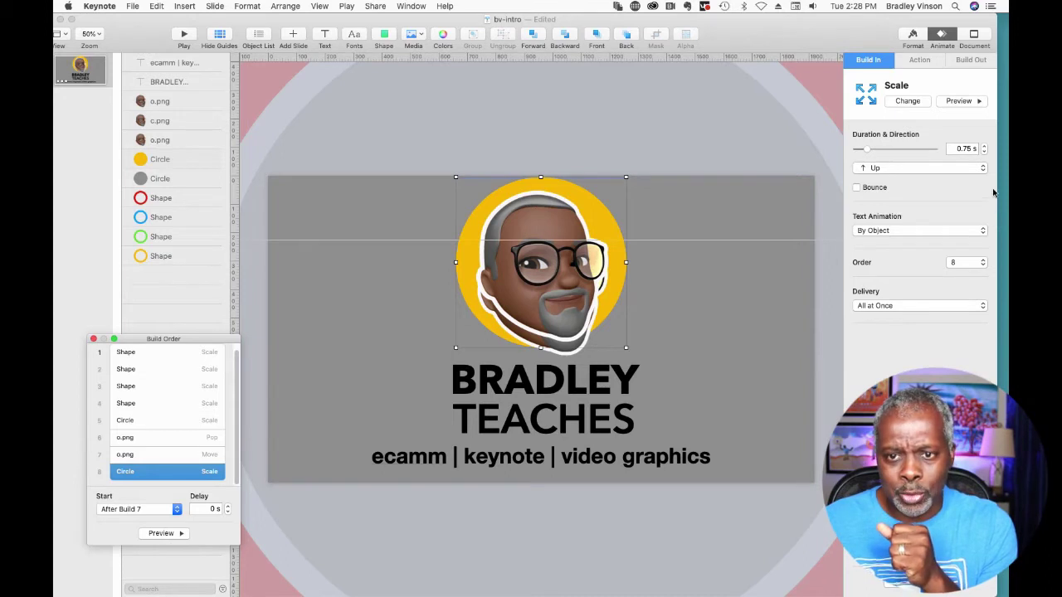
left_click(984, 153)
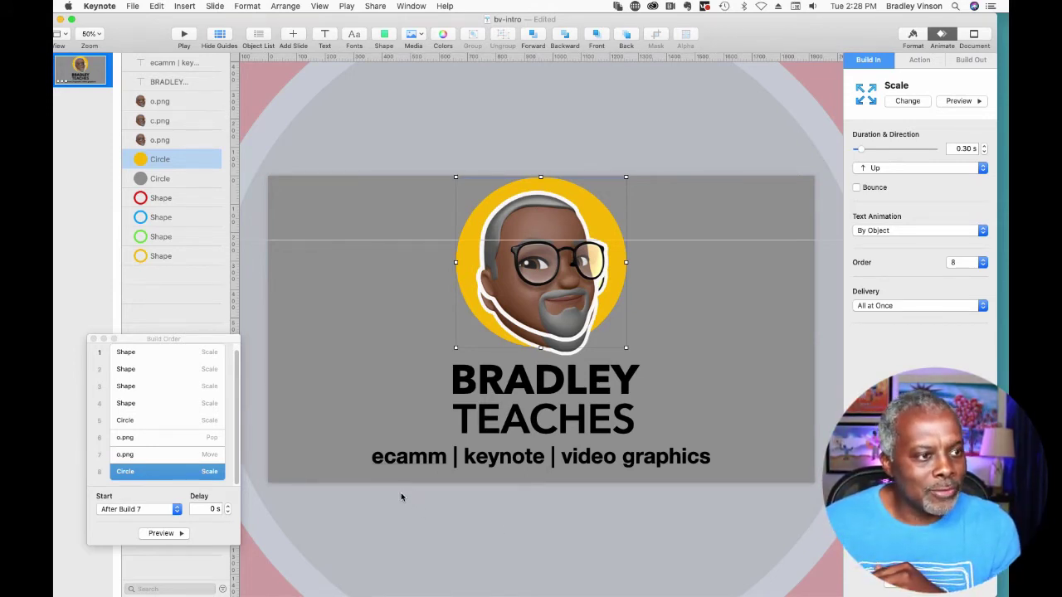
Step: Move c.png and the frontmost o.png memoji behind all other objects, and preview the builds
left_click(160, 122)
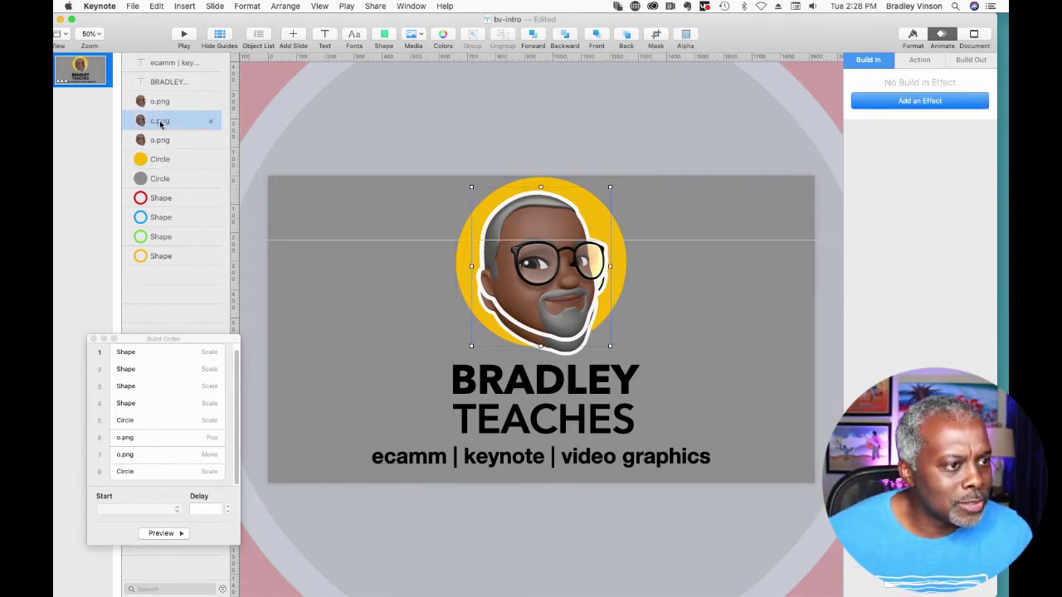
left_click_drag(160, 122, 170, 269)
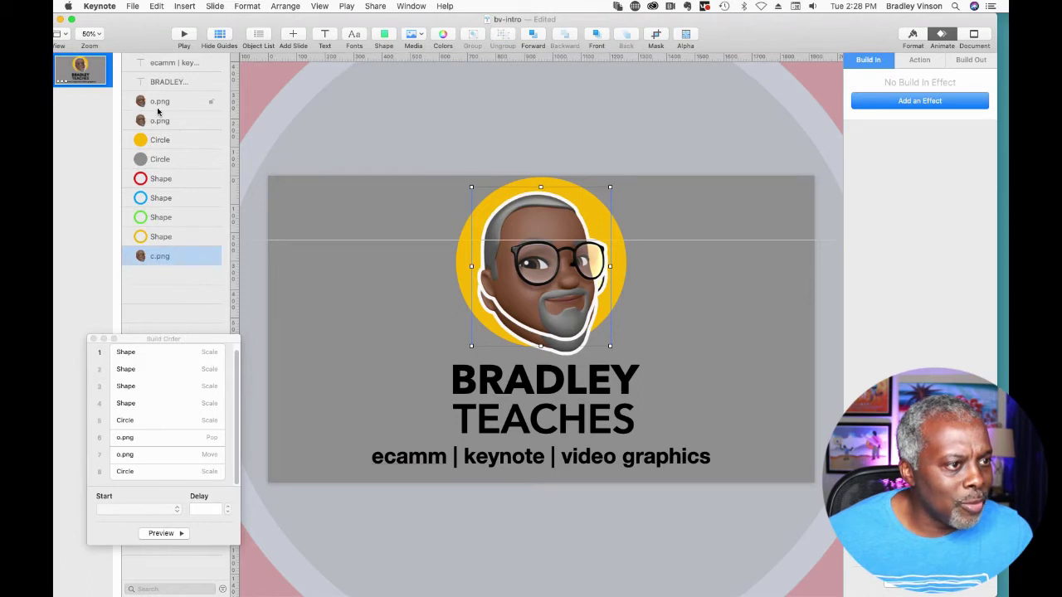
left_click_drag(158, 103, 161, 282)
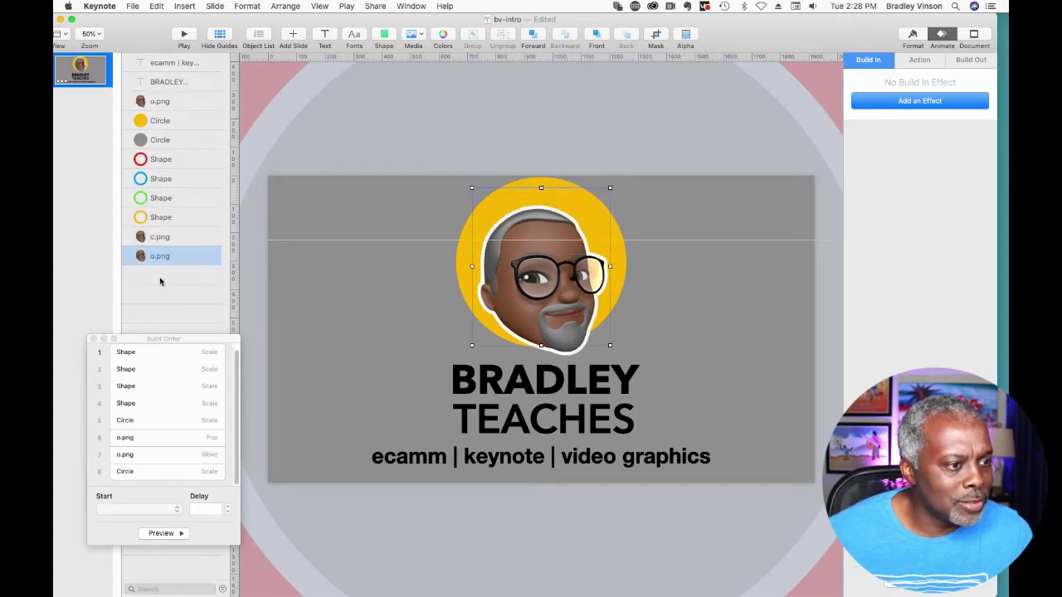
left_click(161, 533)
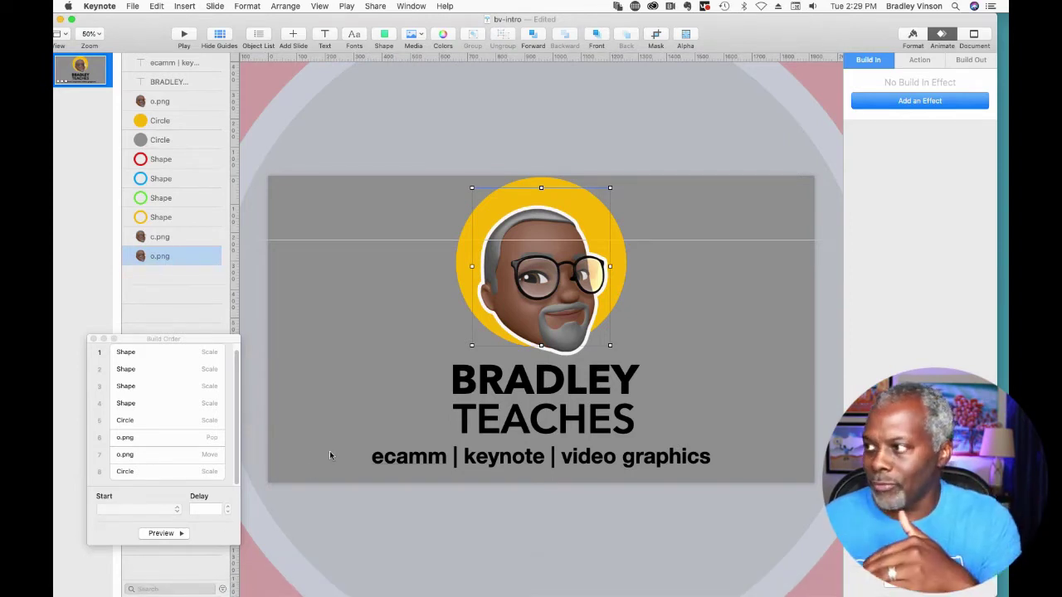
Step: Add a Cube build-in effect with Bottom to Top direction to the title text and preview the builds
left_click(512, 396)
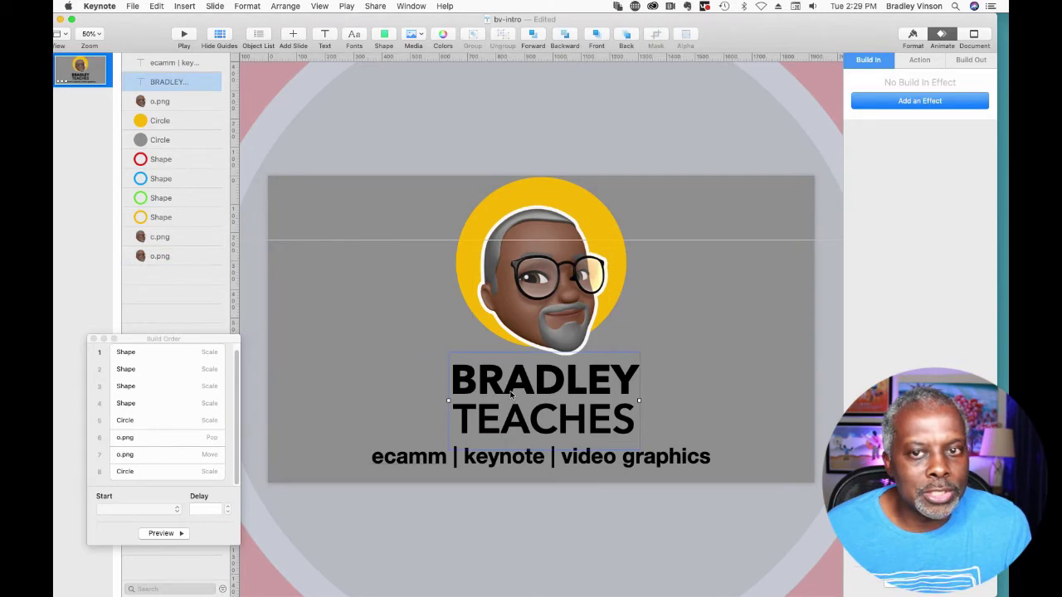
left_click(910, 103)
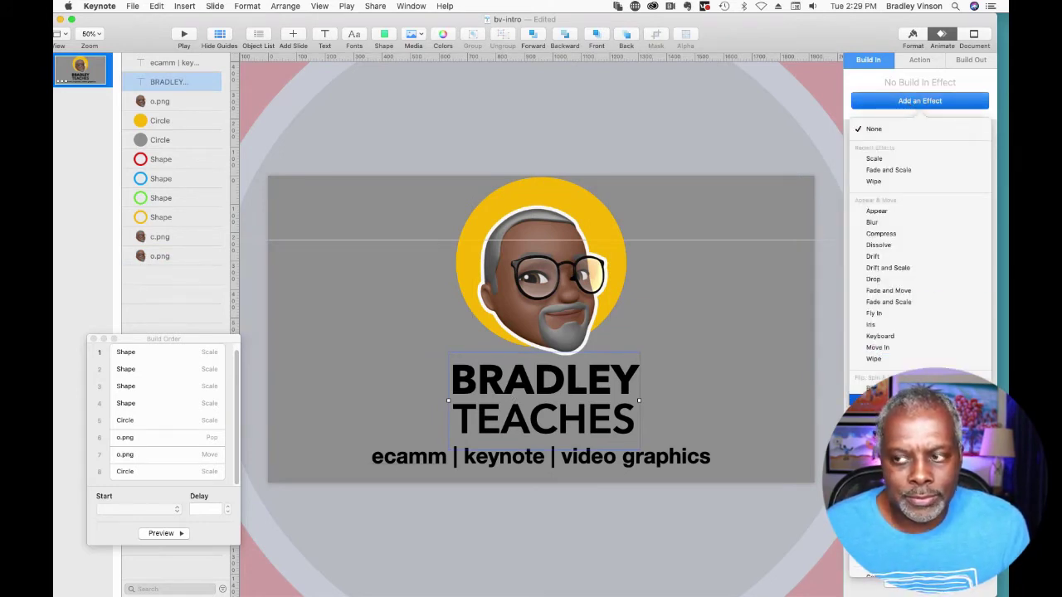
left_click(879, 400)
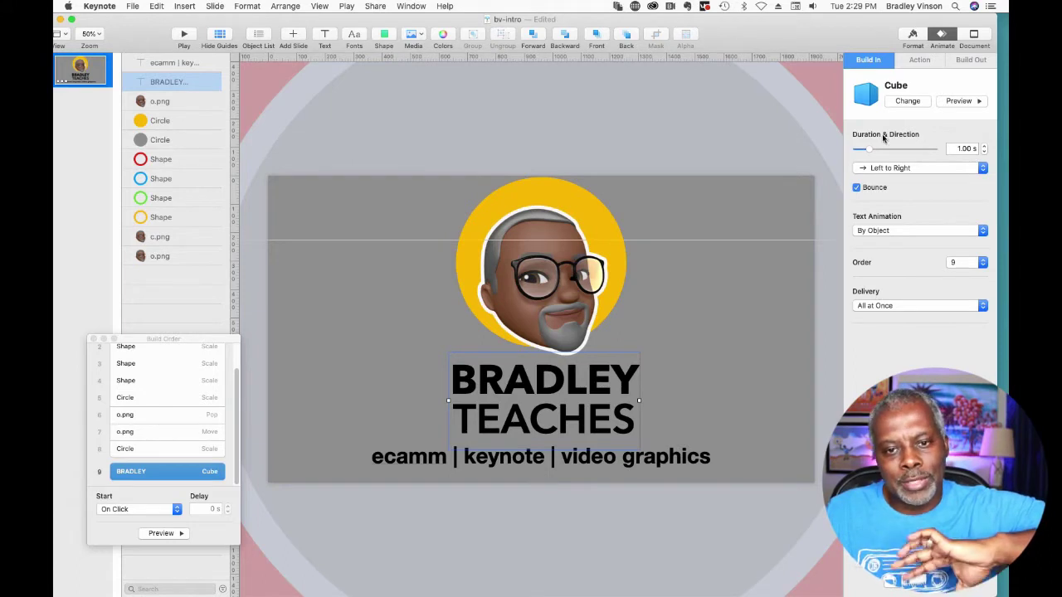
left_click(877, 169)
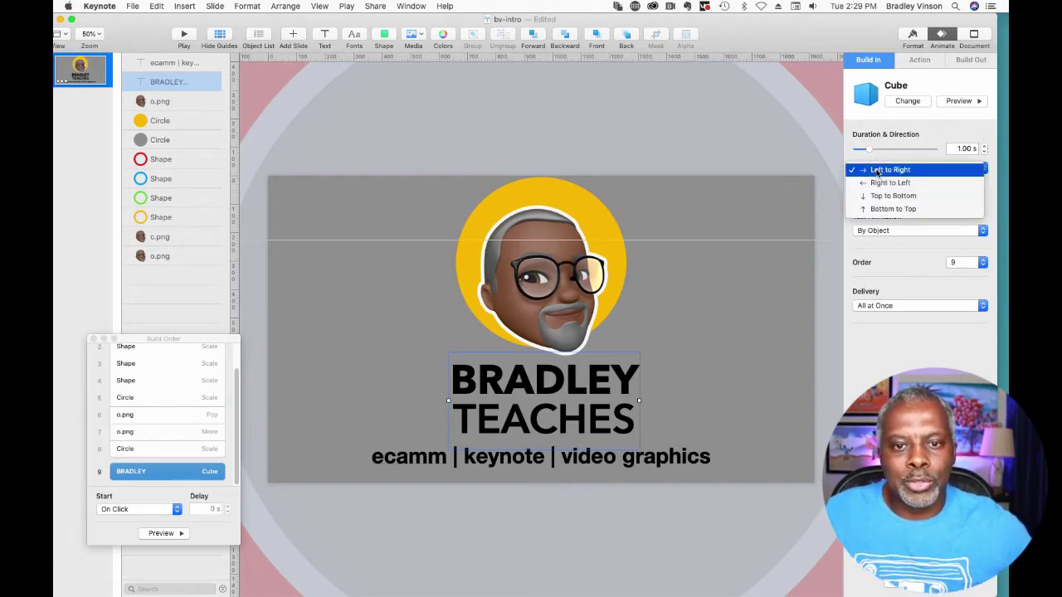
left_click(885, 209)
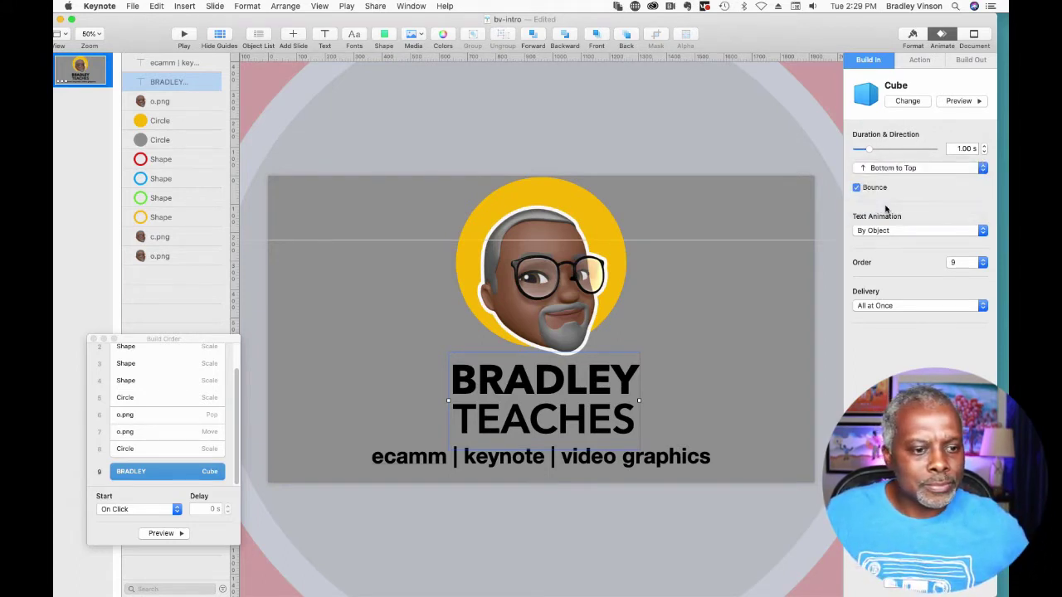
left_click(162, 534)
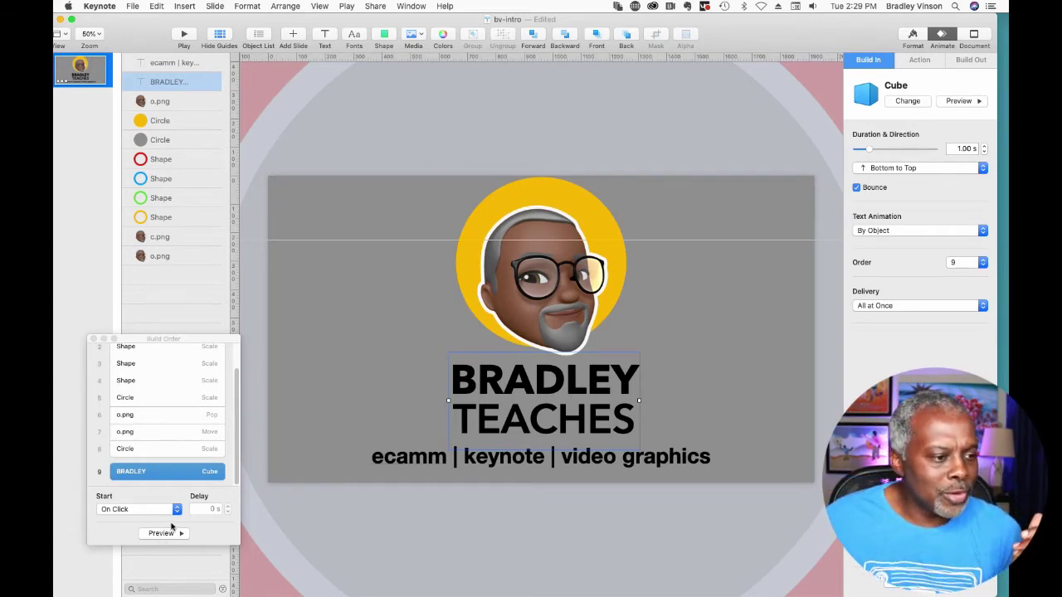
Step: Start the title's Cube build After Build 8 with a 0.20 s delay and set its duration to 0.80 s
left_click(171, 508)
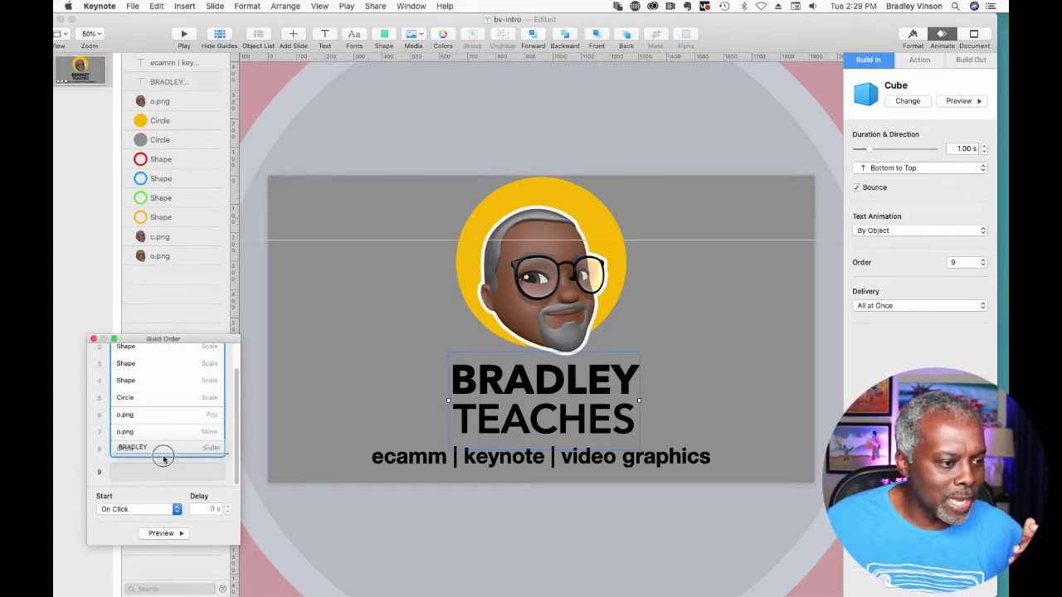
left_click(162, 453)
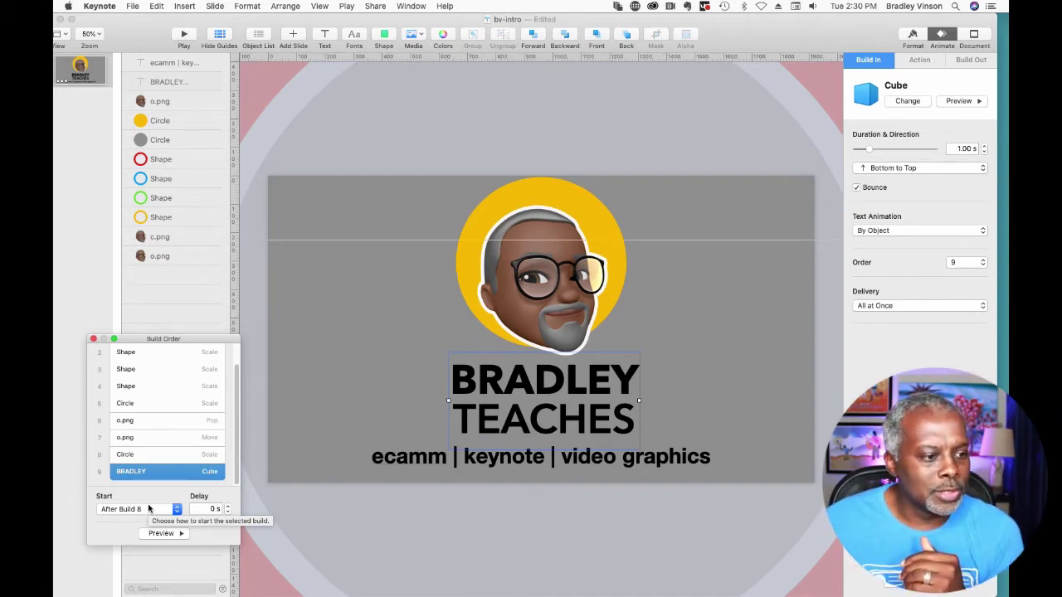
left_click(227, 505)
left_click(227, 505)
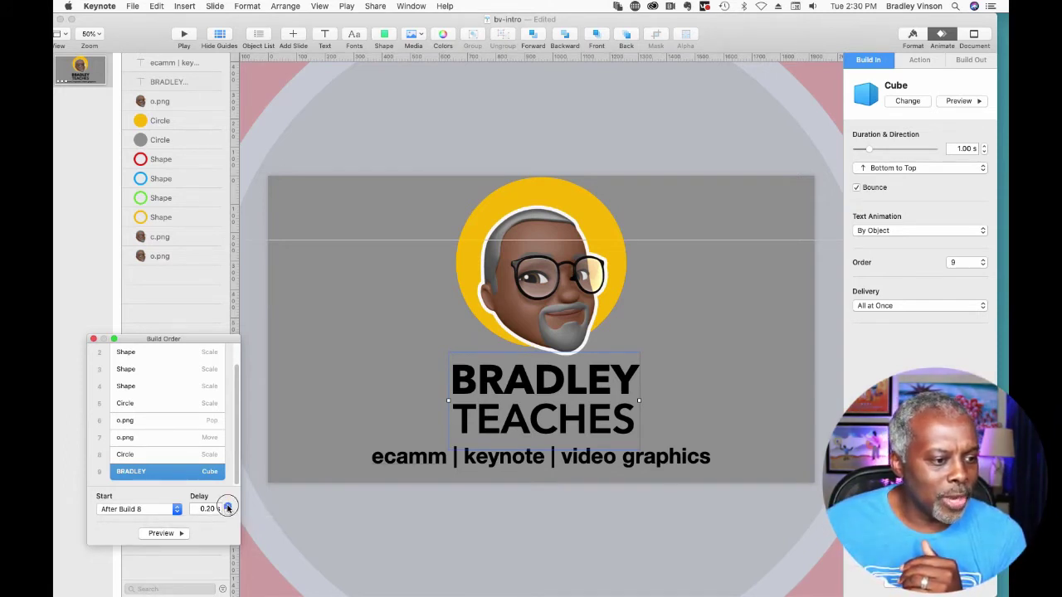
left_click(983, 152)
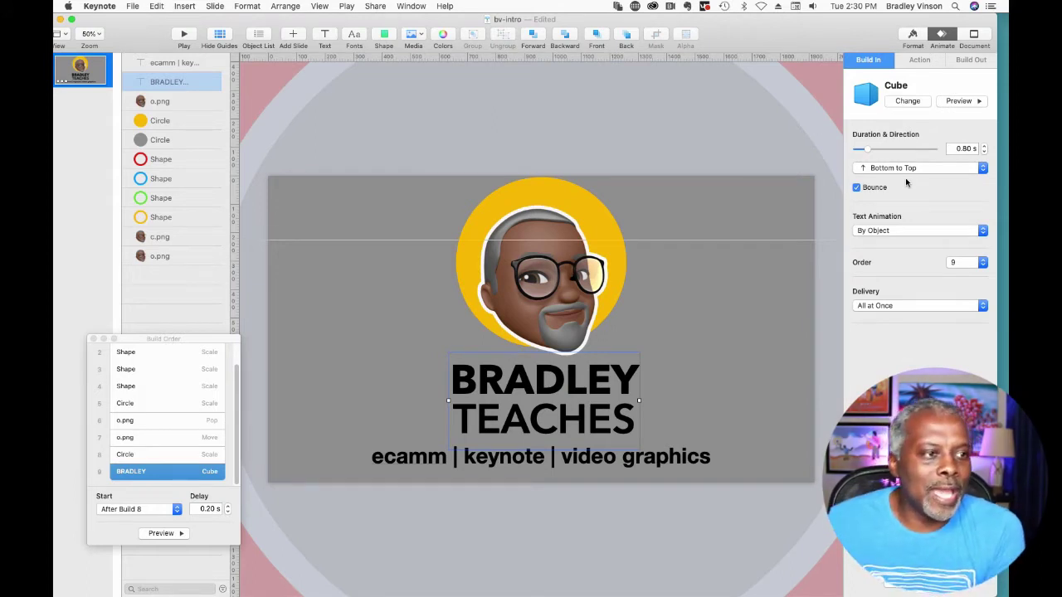
Step: Add a Compress build-in effect to the tagline "ecamm | keynote | video graphics"
left_click(166, 64)
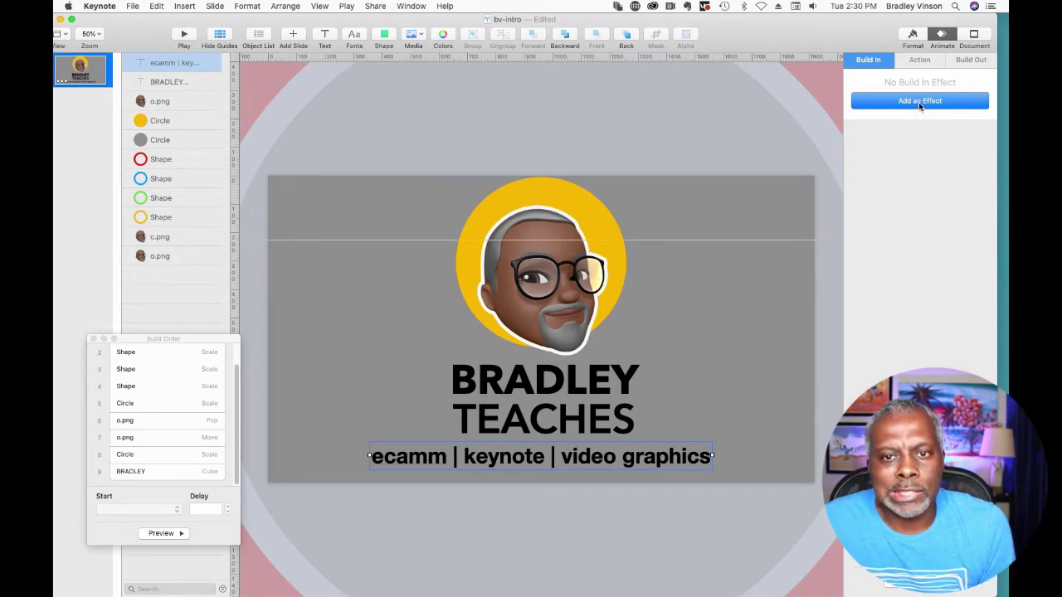
left_click(918, 102)
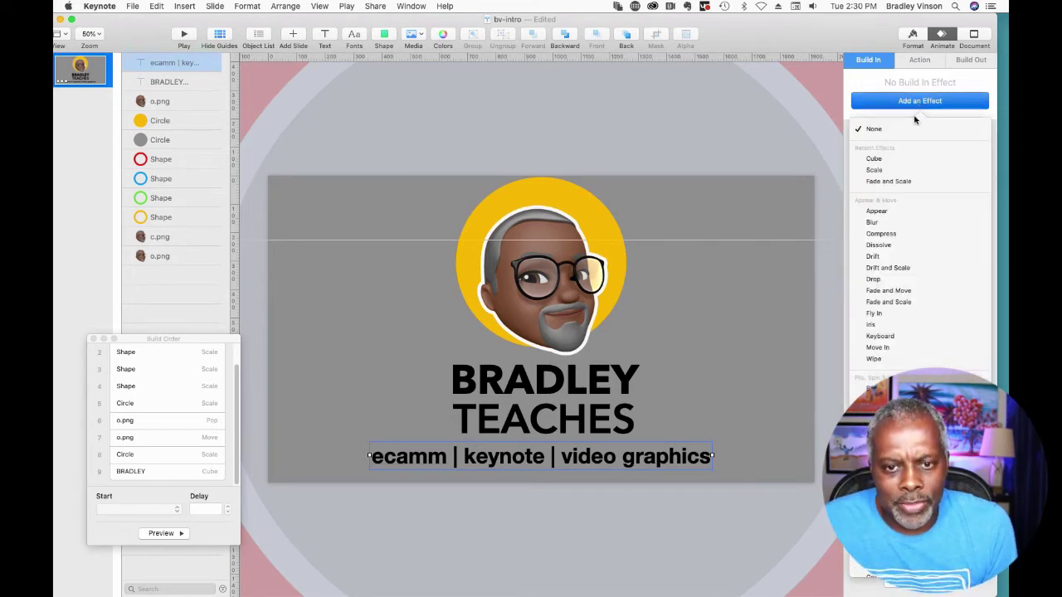
left_click(917, 234)
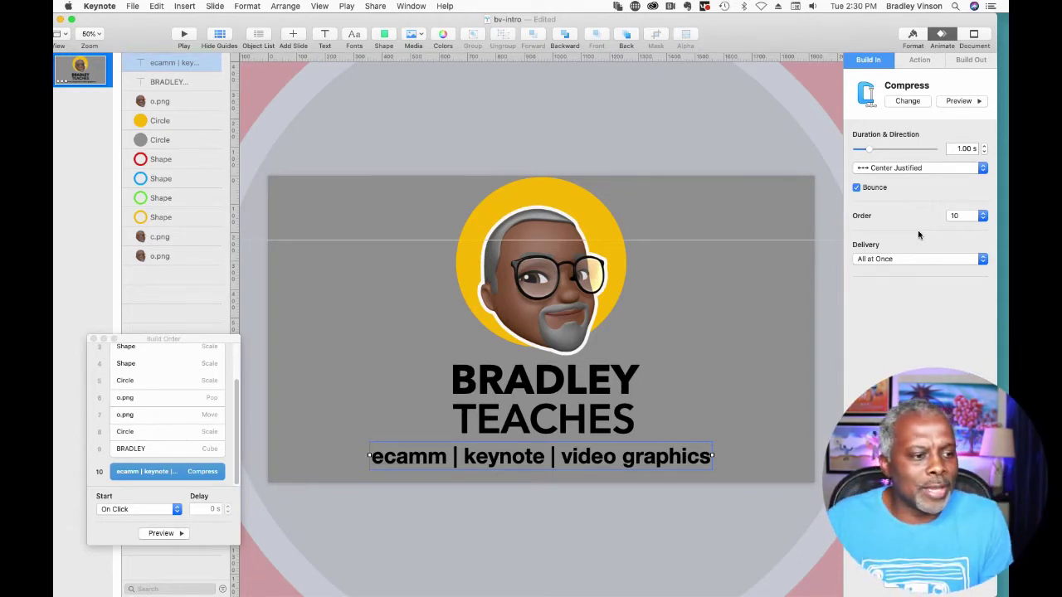
Step: Start the tagline's Compress build After Build 9 with a 0.50 s delay, and preview the builds
left_click_drag(204, 475, 174, 455)
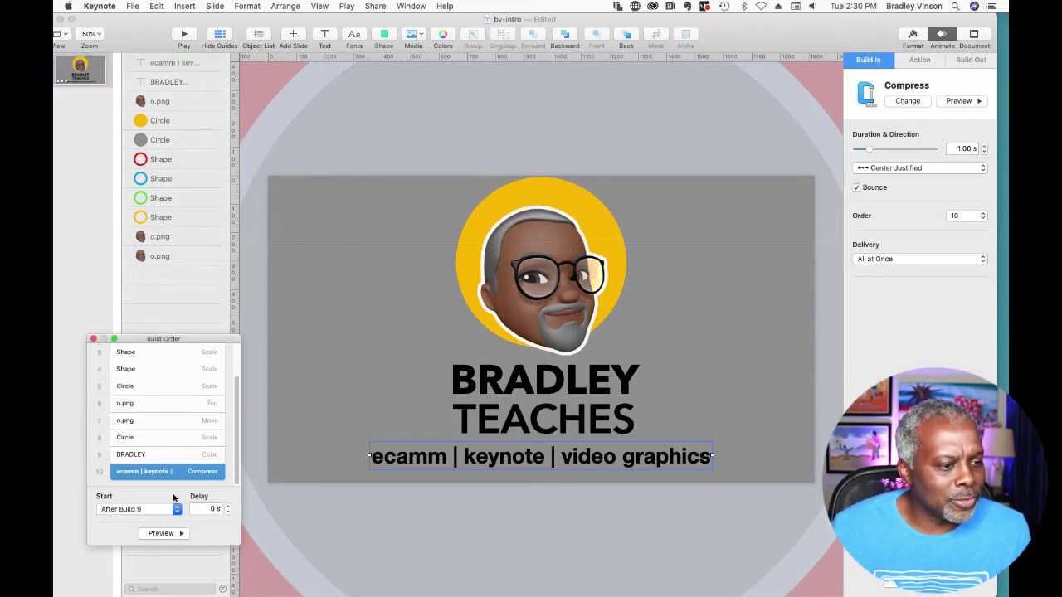
left_click(226, 506)
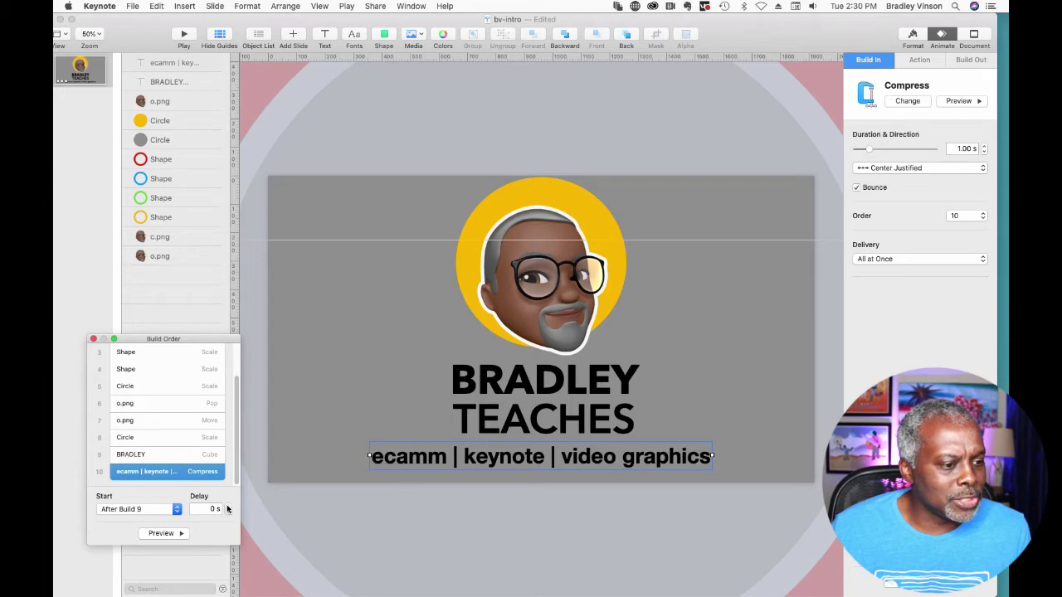
left_click(226, 507)
left_click(226, 507)
left_click(228, 506)
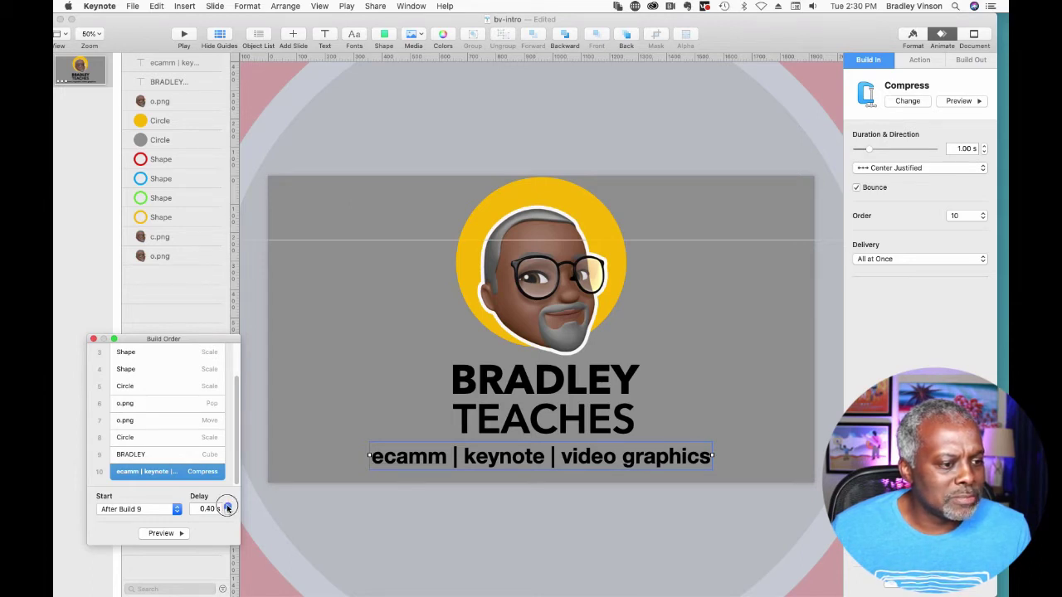
left_click(228, 505)
left_click(160, 534)
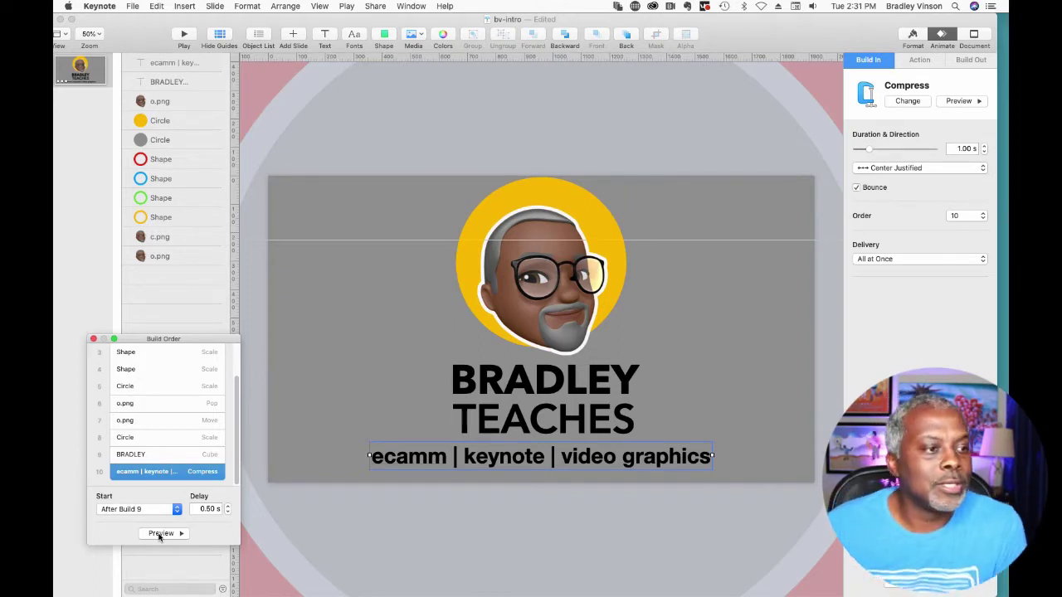
Step: Return c.png and the bottommost o.png to the front of the layer order, just below the title, with o.png above c.png
left_click(176, 245)
left_click(172, 241)
left_click_drag(166, 240, 165, 97)
left_click_drag(148, 257, 156, 95)
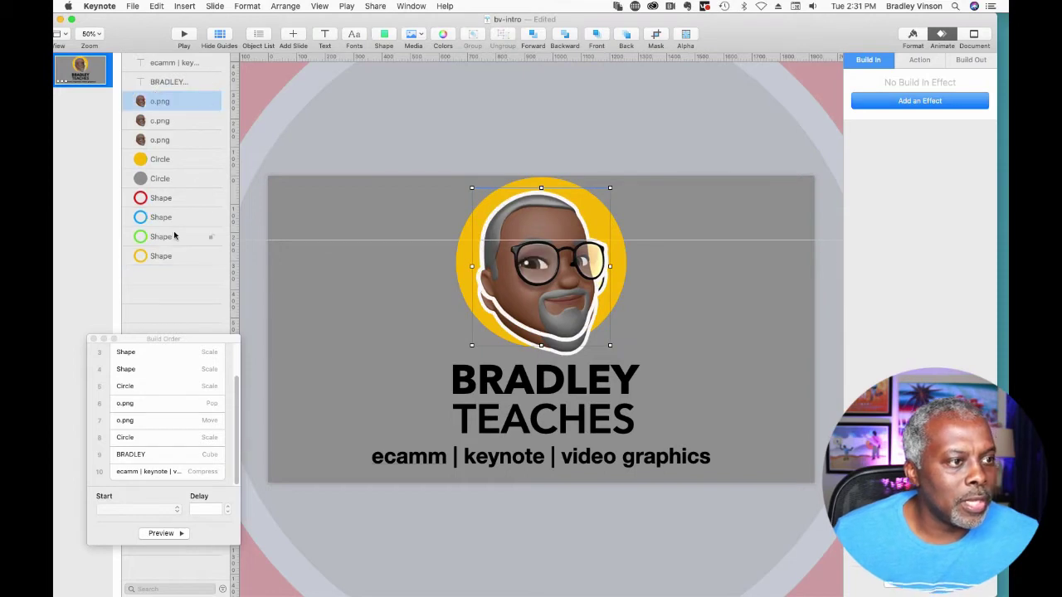
Step: Show the end position of o.png's Move action and place a horizontal guide near the top of the raised head
left_click(159, 124)
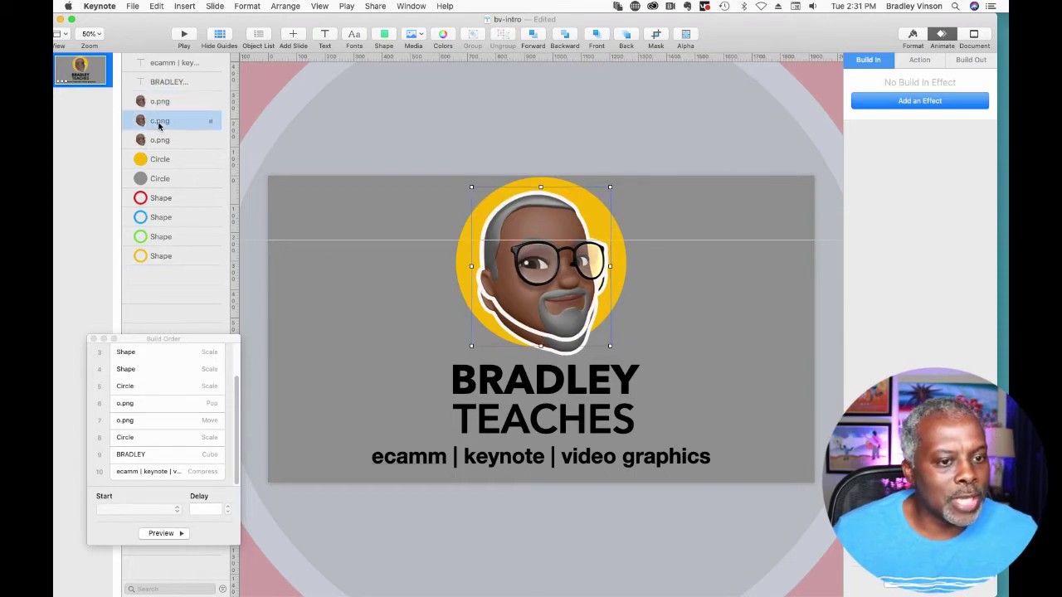
left_click(200, 423)
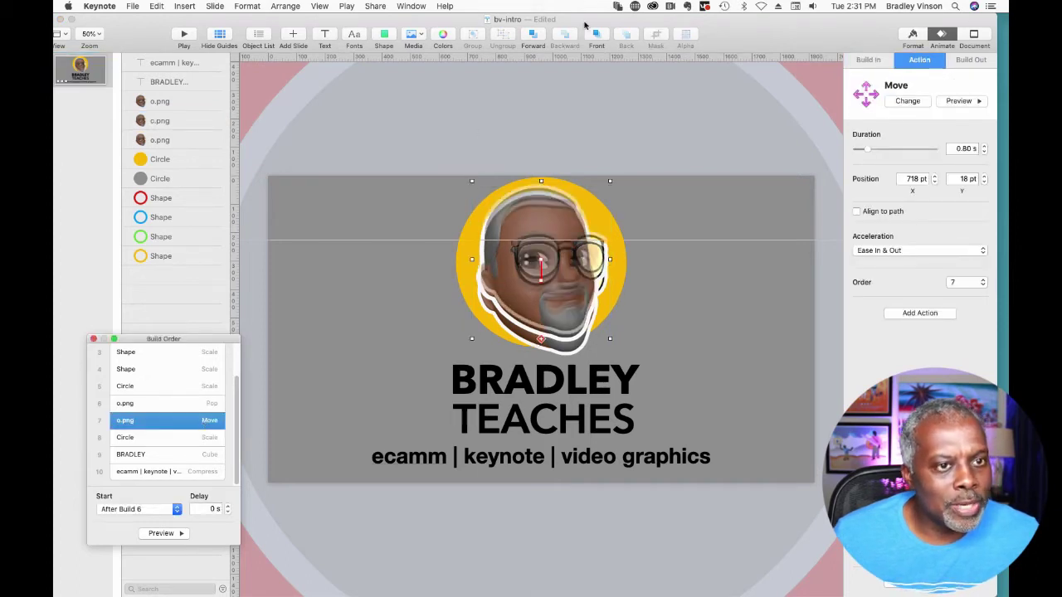
left_click(533, 61)
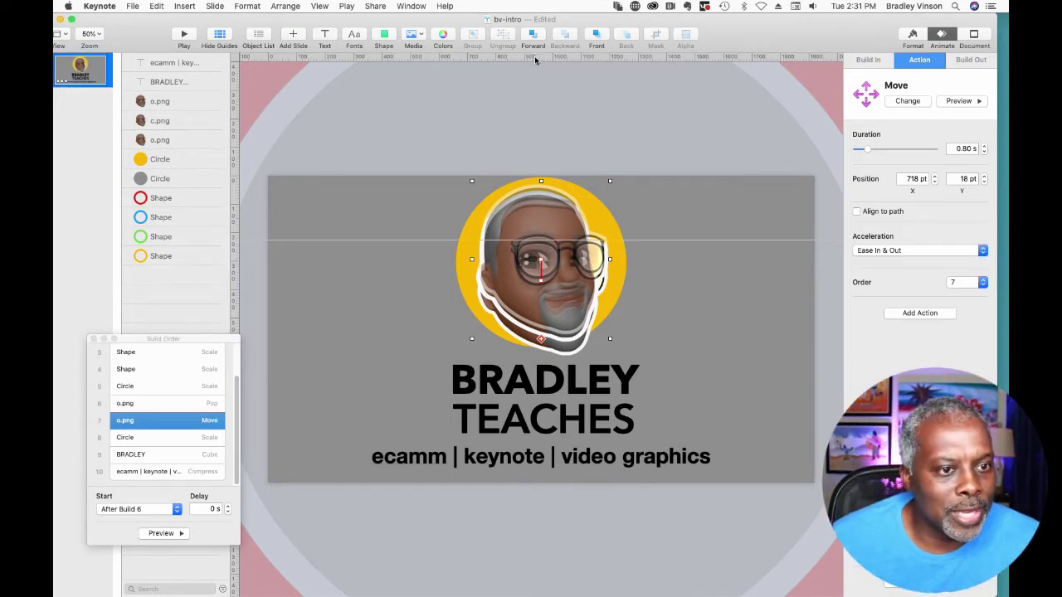
left_click_drag(533, 59, 611, 182)
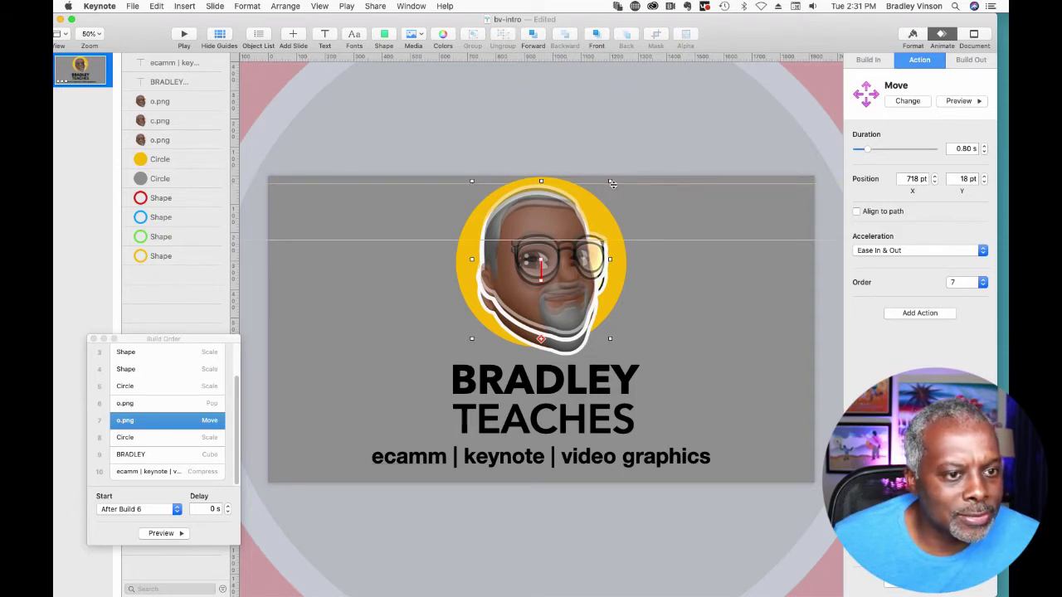
Step: Nudge c.png upward to match the raised head position at the end of o.png's Move action
left_click(162, 121)
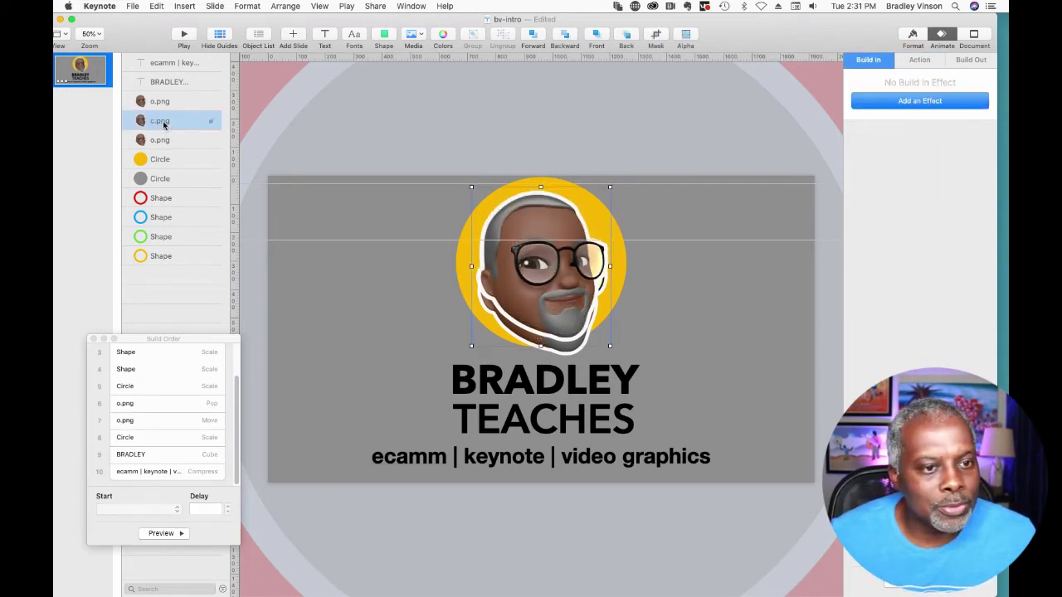
key("Up")
key("Up")
key("Up")
key("Up")
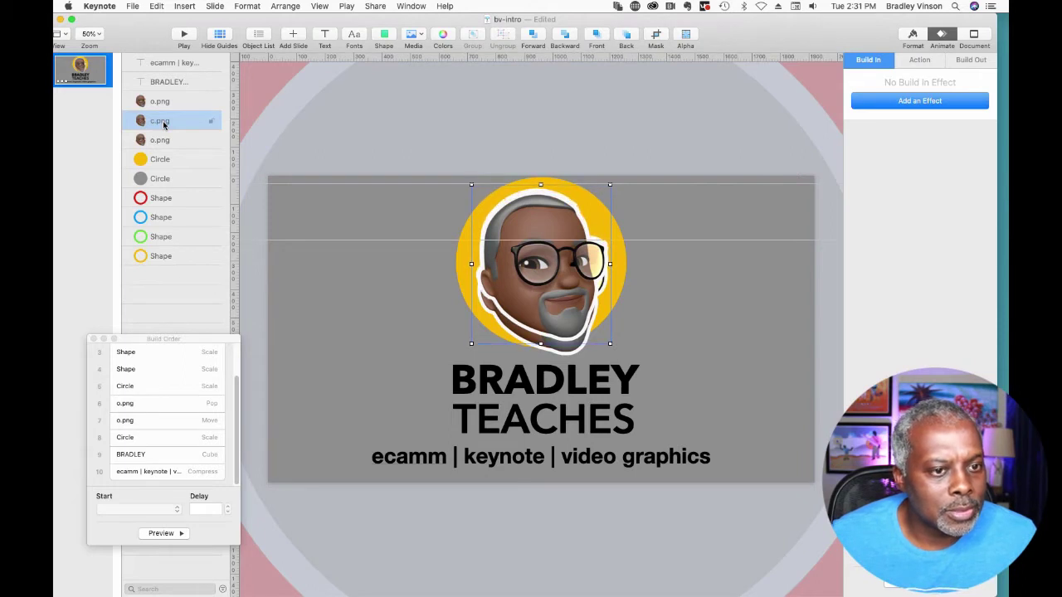
key("Up")
key("Up")
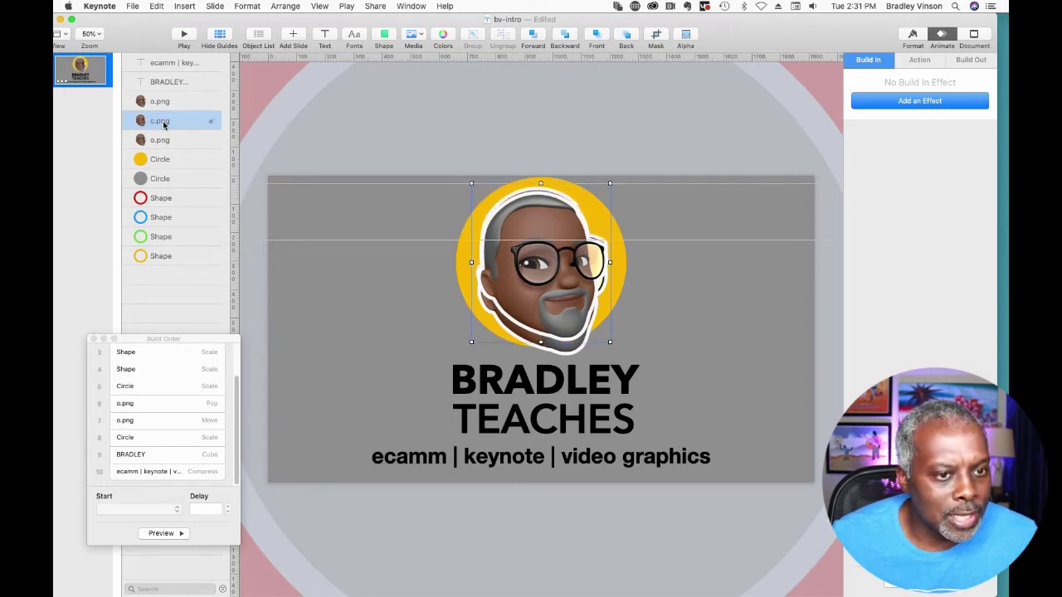
key("Down")
key("Up")
key("Up")
key("Up")
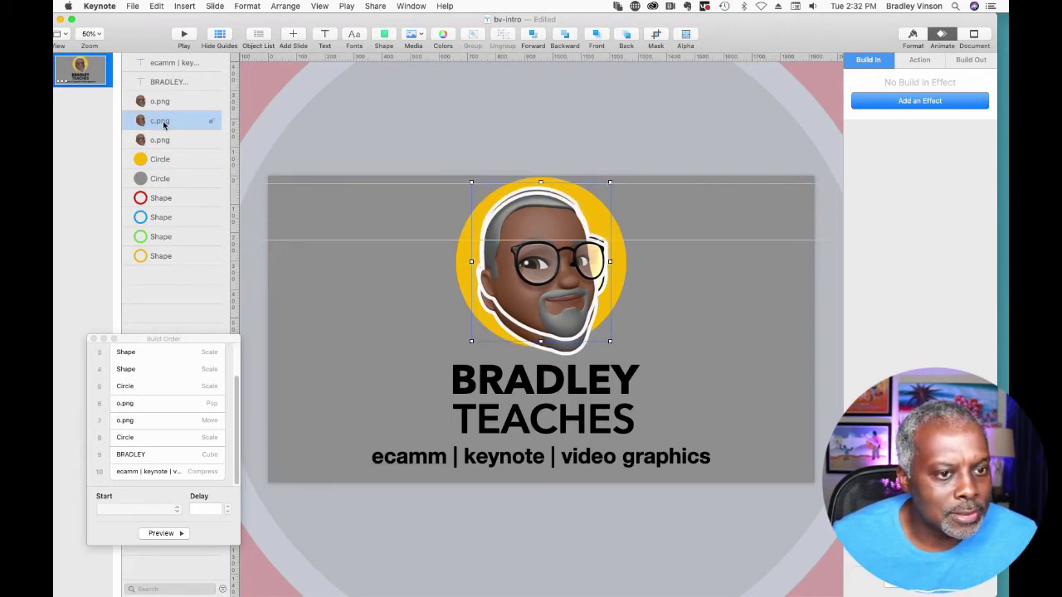
key("Up")
key("Up")
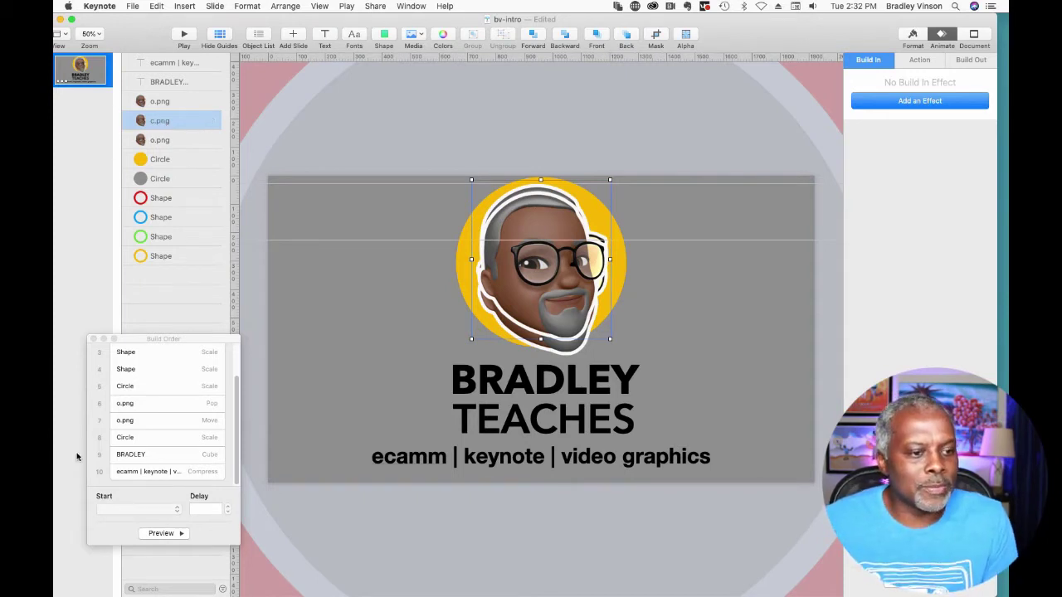
Step: Add an Appear build-in effect to c.png and start it After Build 10
left_click(912, 101)
left_click(741, 103)
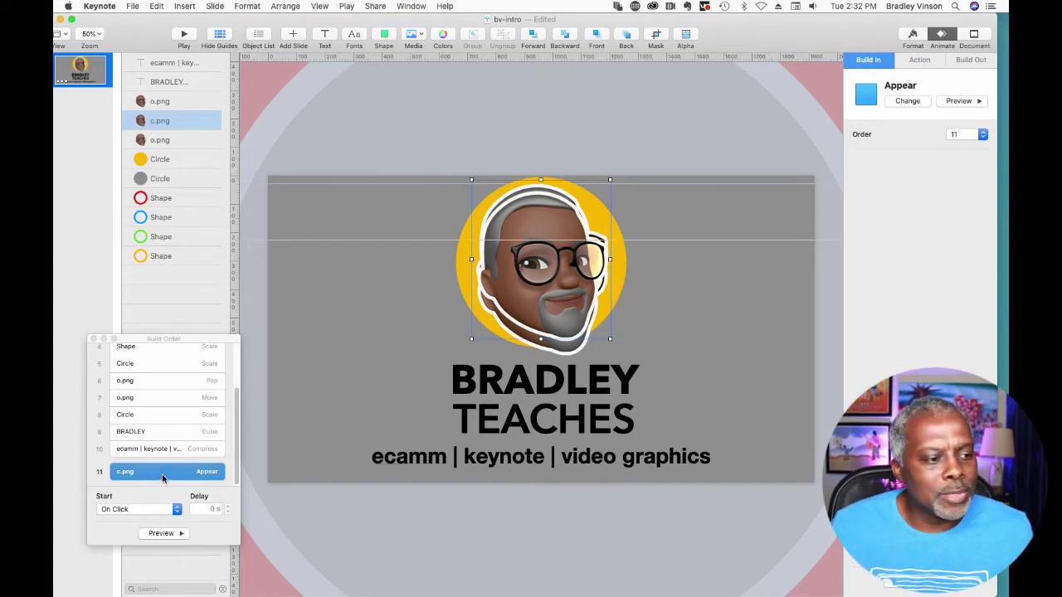
left_click_drag(163, 475, 164, 460)
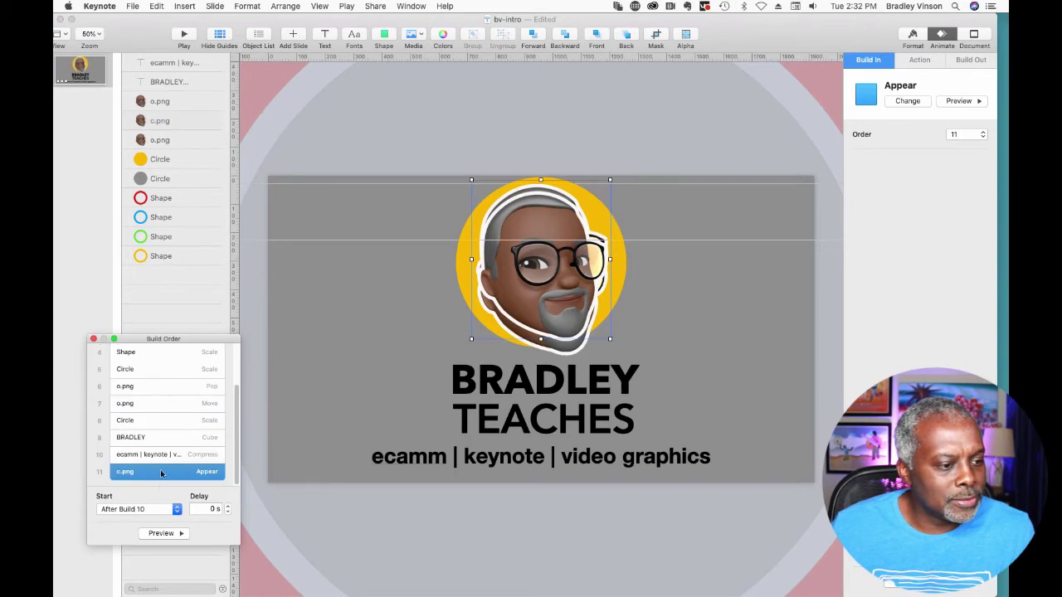
Step: Set the delay of c.png's Appear build to 3.00 s
left_click(228, 507)
left_click(228, 507)
left_click(228, 507)
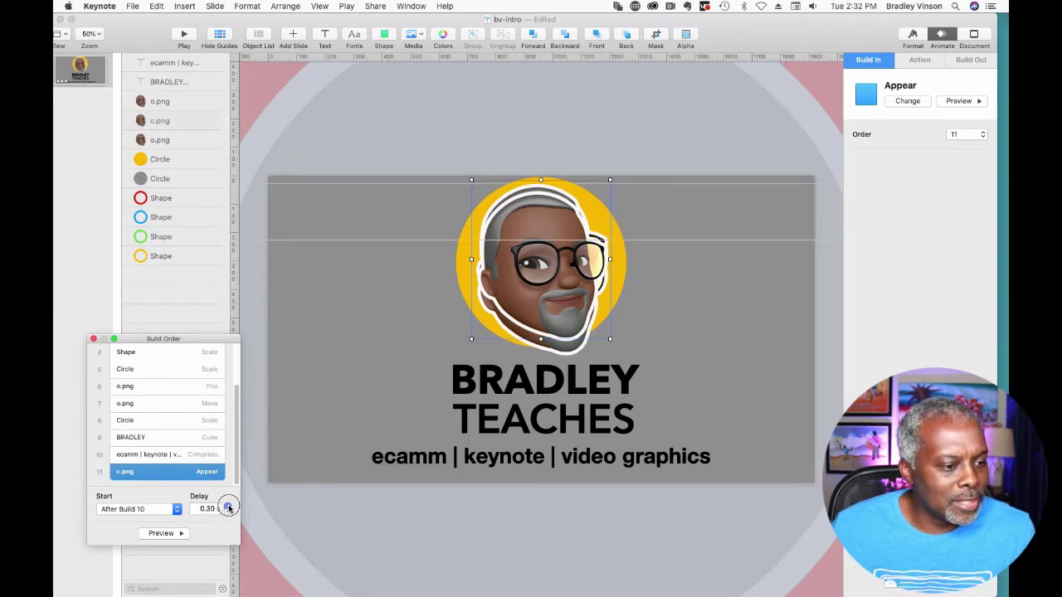
left_click(228, 507)
left_click(228, 506)
left_click(228, 507)
left_click(228, 507)
left_click(228, 507)
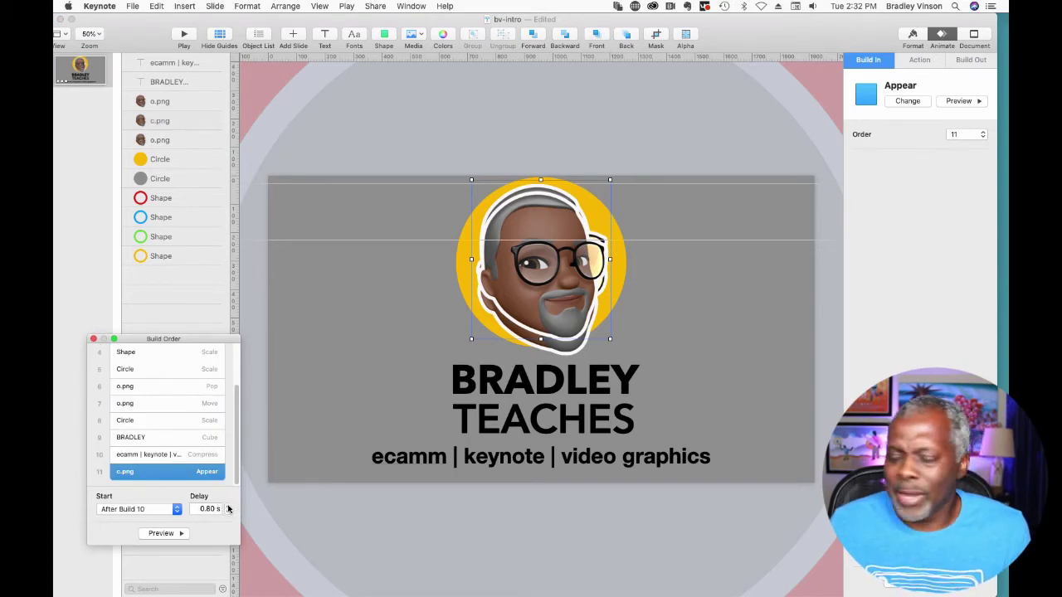
left_click(228, 507)
left_click(228, 507)
left_click(229, 507)
left_click(228, 506)
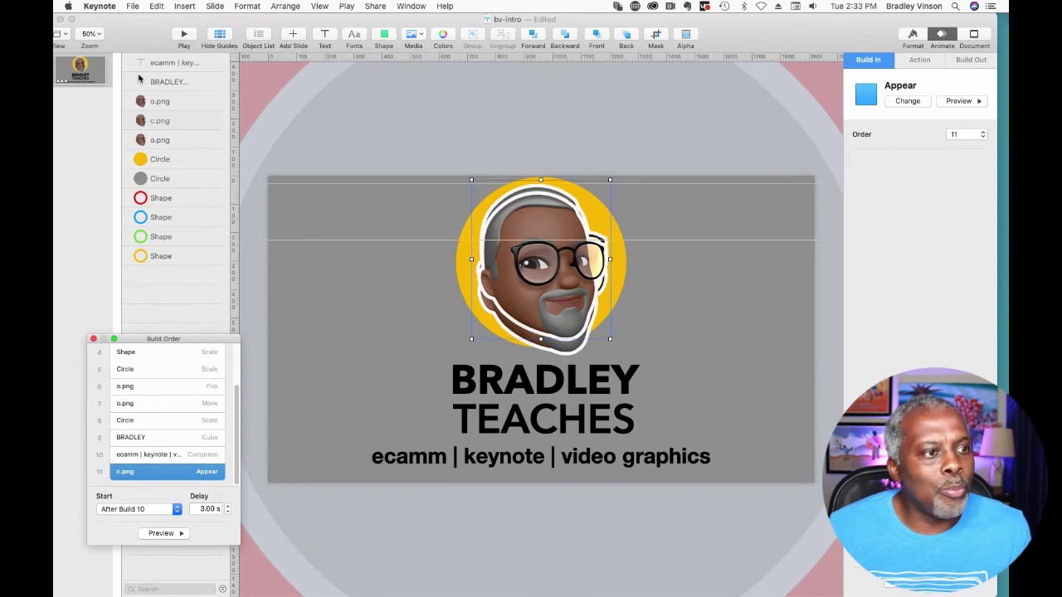
Step: Add an Appear build-in effect to the topmost o.png
left_click(142, 101)
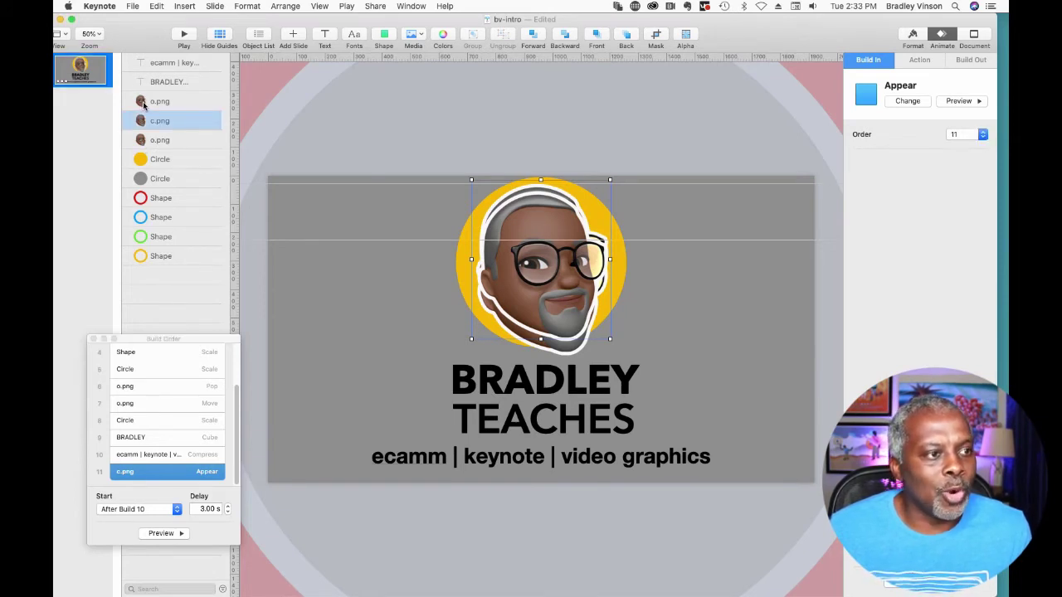
left_click(143, 101)
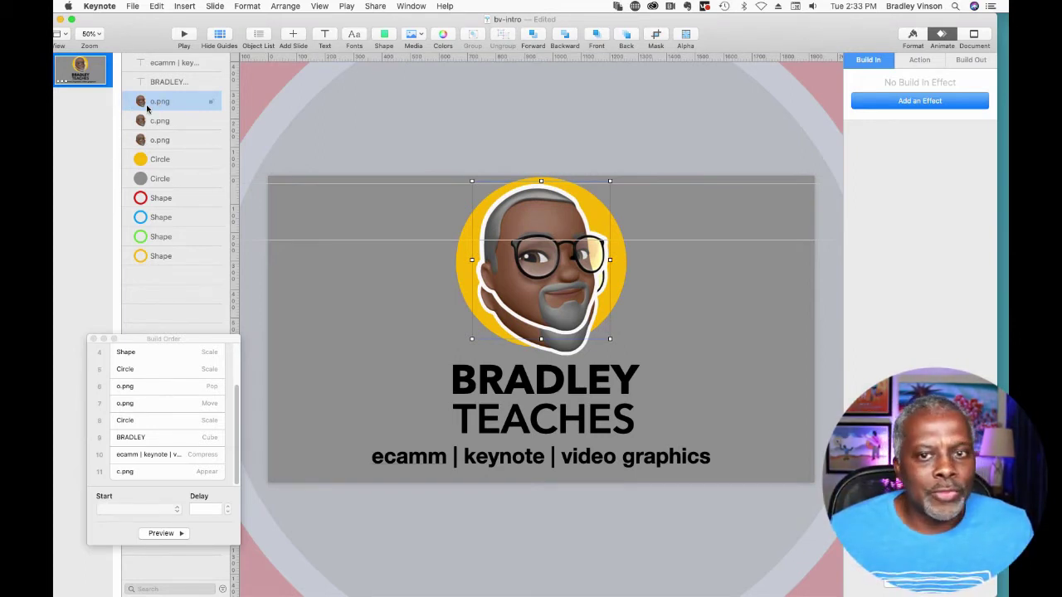
left_click(914, 103)
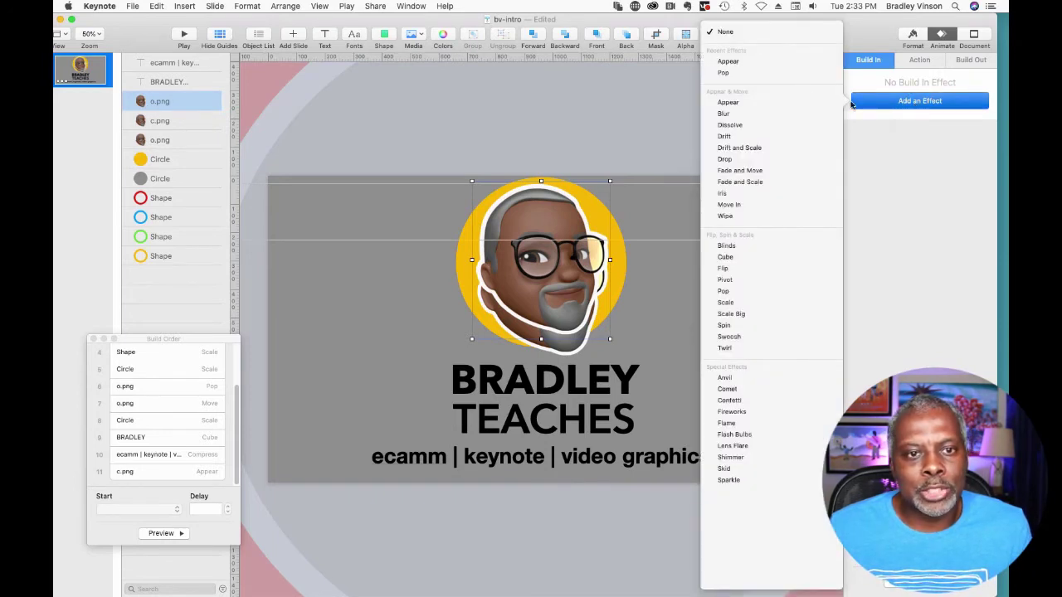
left_click(742, 62)
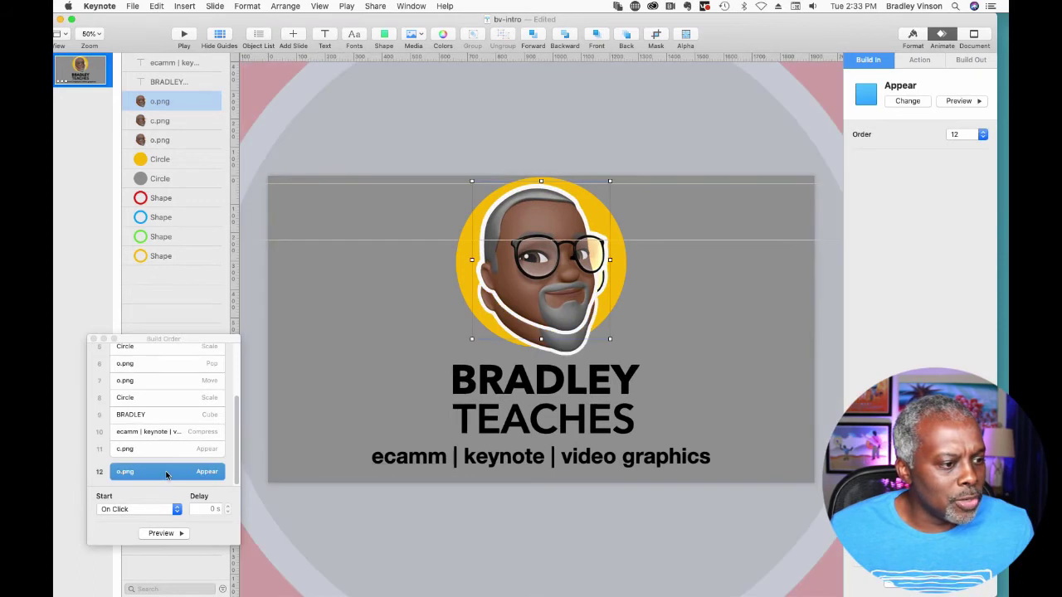
Step: Set the final o.png Appear build to start after build 11 with a 0.40 s delay
left_click_drag(167, 473, 163, 452)
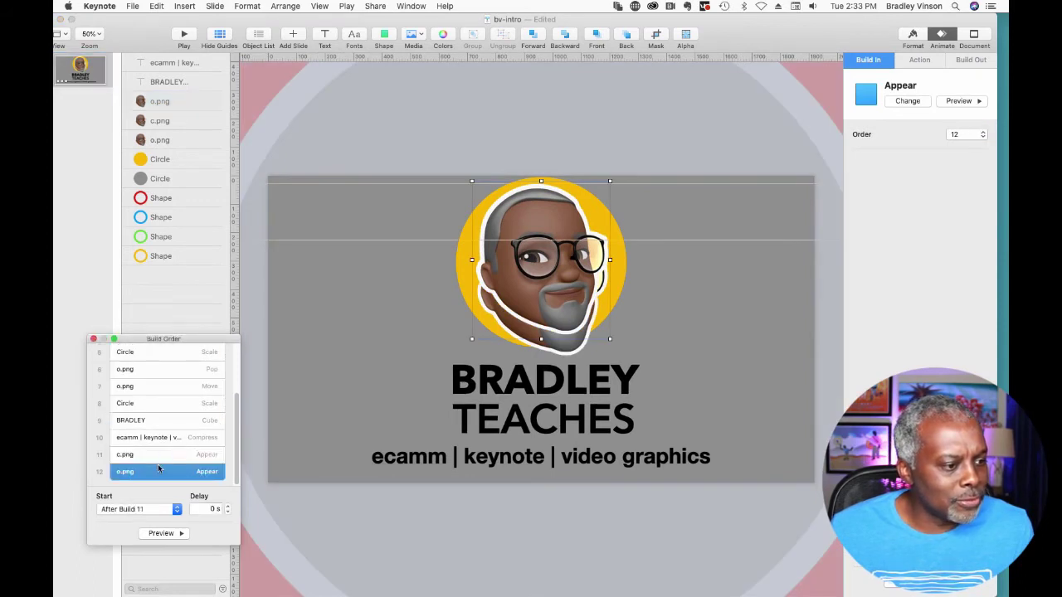
left_click(228, 506)
left_click(228, 506)
left_click(228, 506)
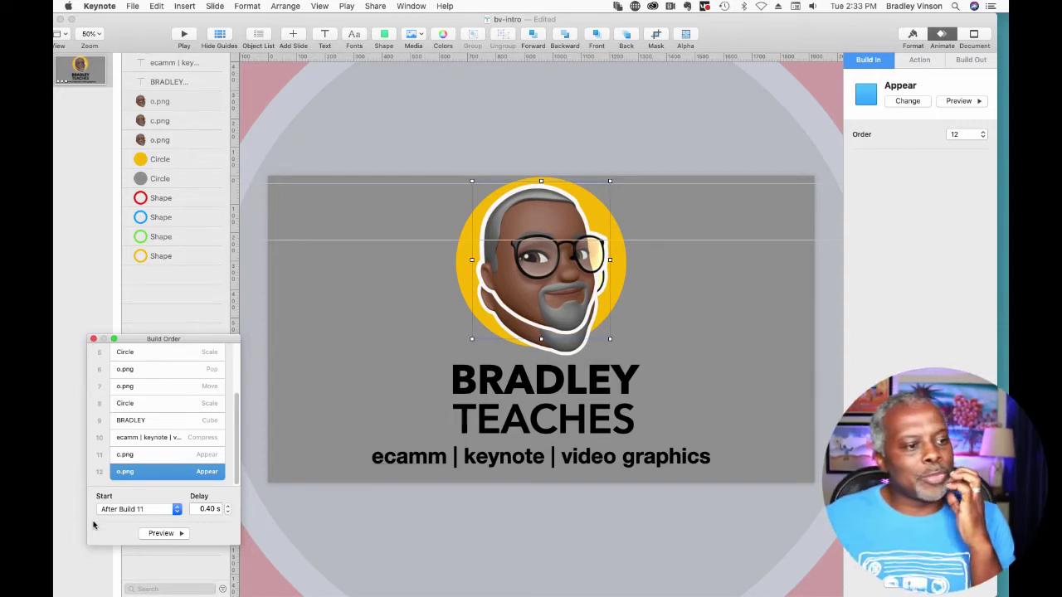
Step: Preview the complete intro animation starting from the first ring's Scale build
scroll(161, 415, "up", 4)
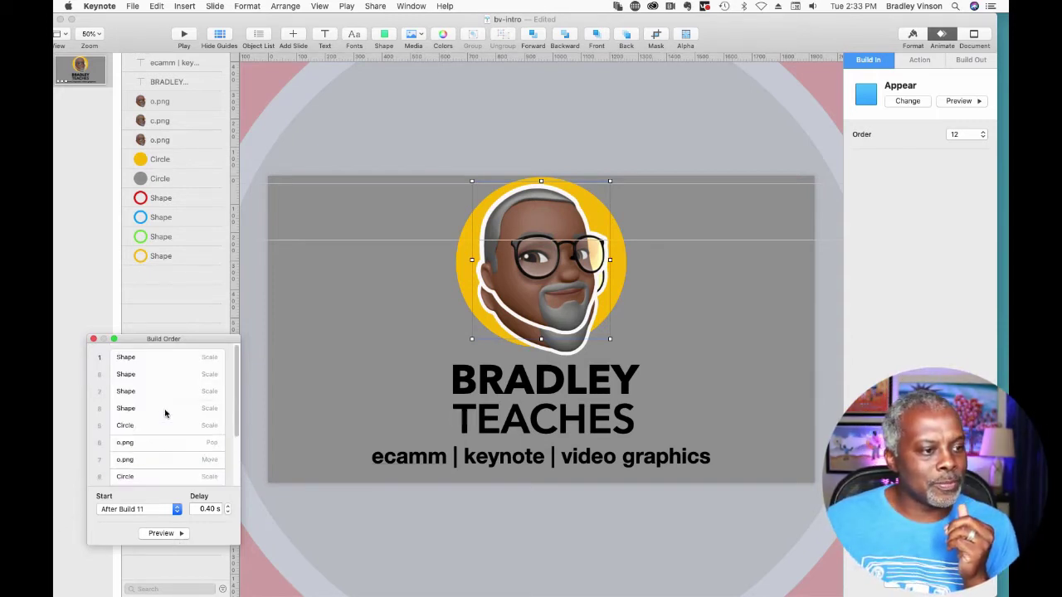
left_click(141, 358)
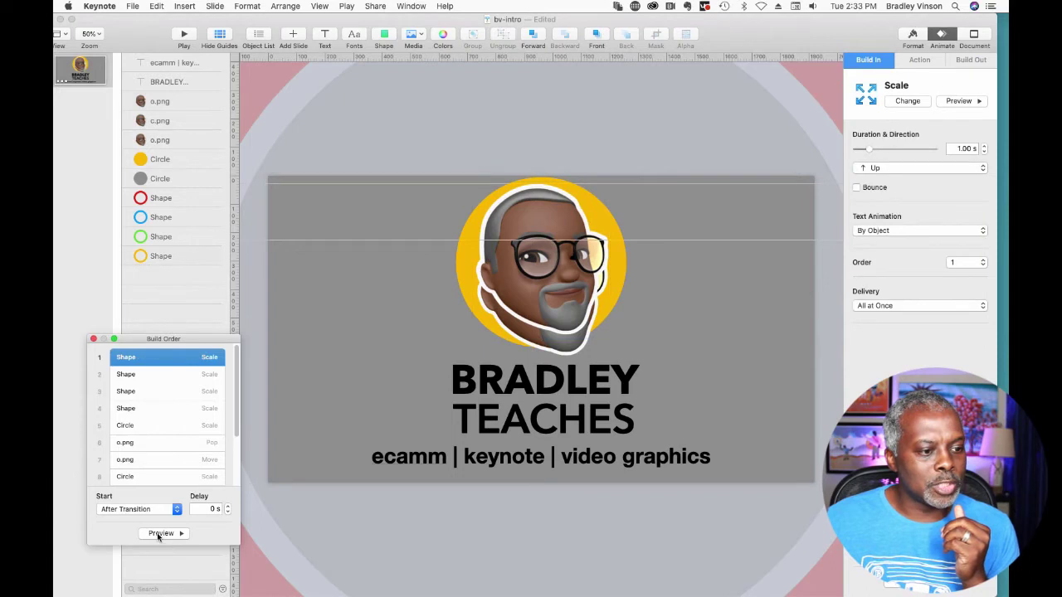
left_click(160, 534)
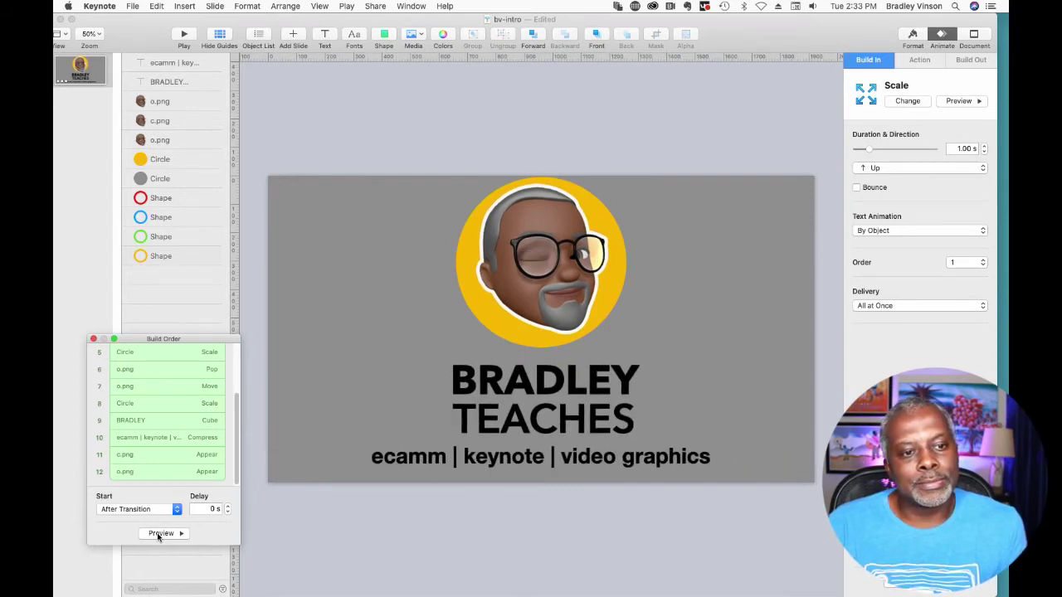
left_click(160, 534)
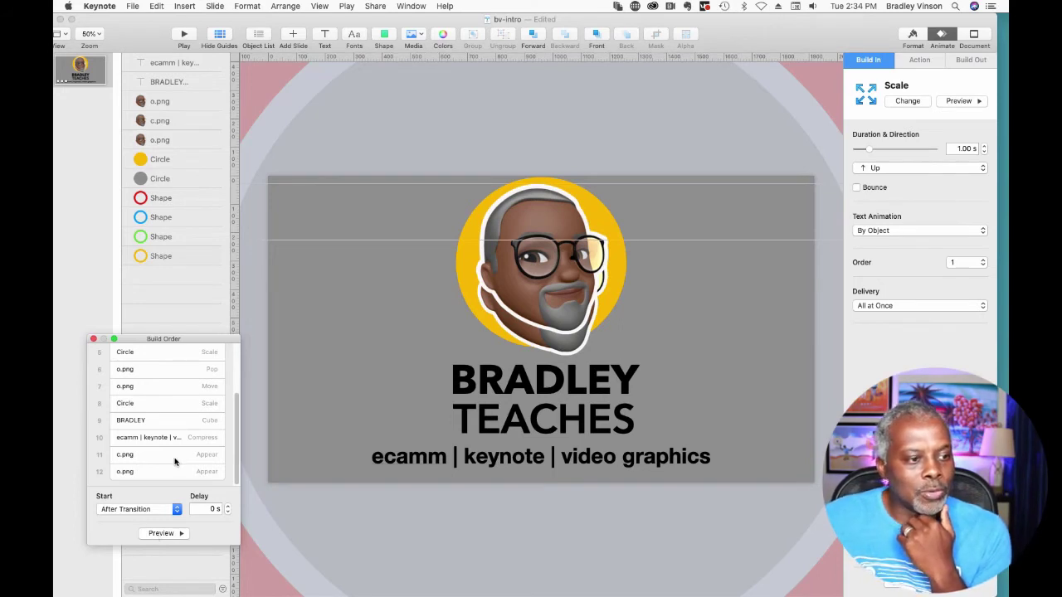
Step: Examine the Scale builds of the four colored rings and the gray circle, one layer at a time
scroll(175, 461, "up", 3)
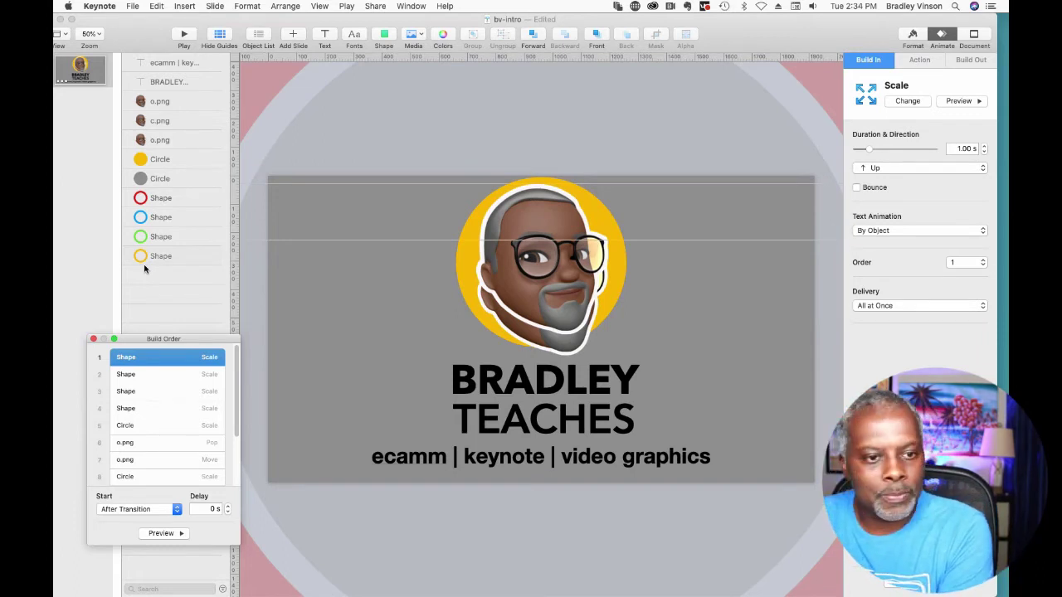
key("super+minus")
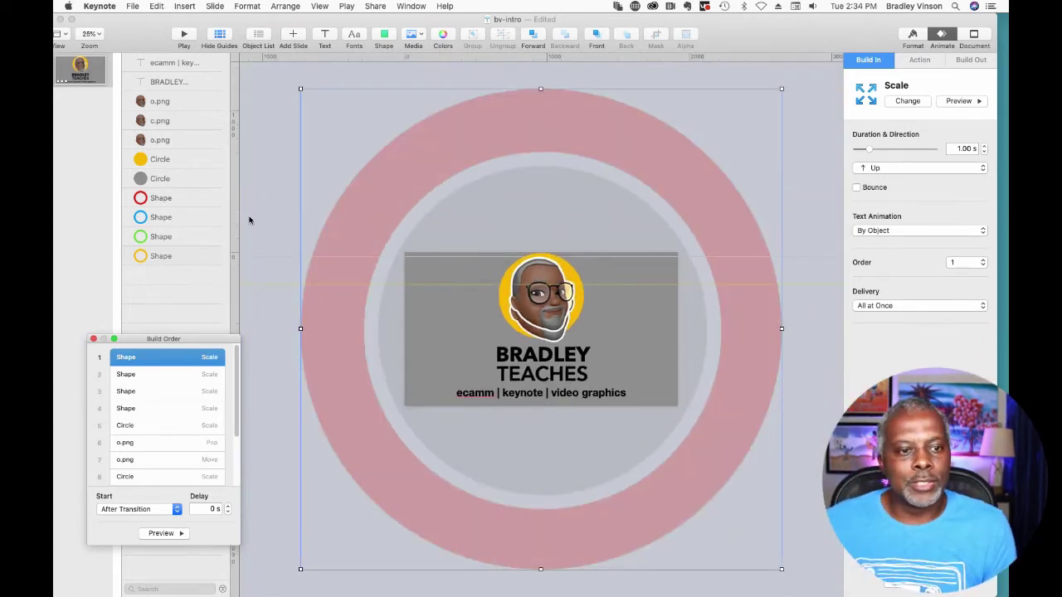
left_click(158, 257)
left_click(159, 237)
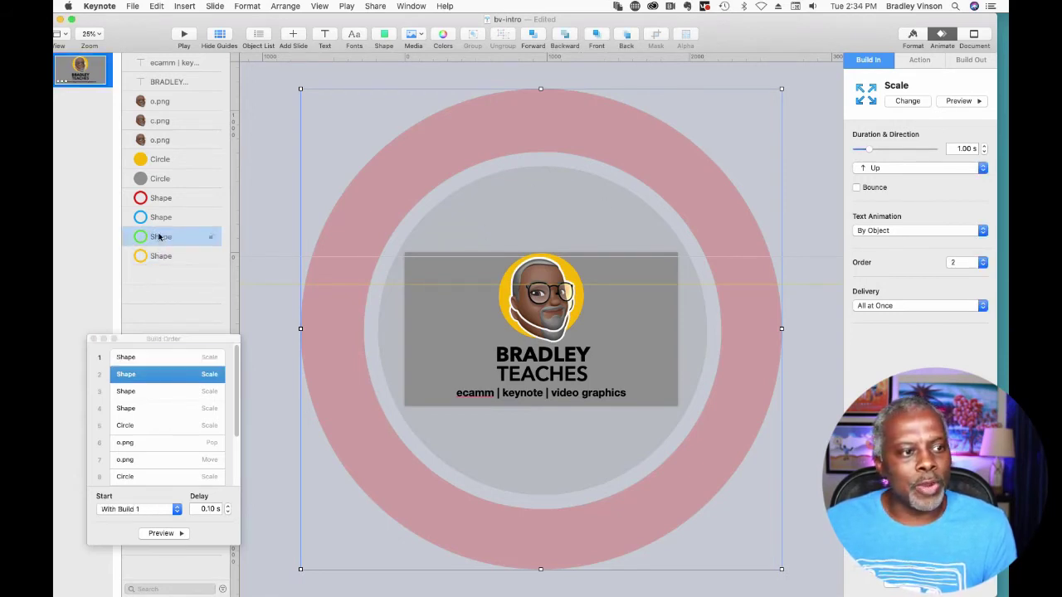
left_click(158, 218)
left_click(152, 197)
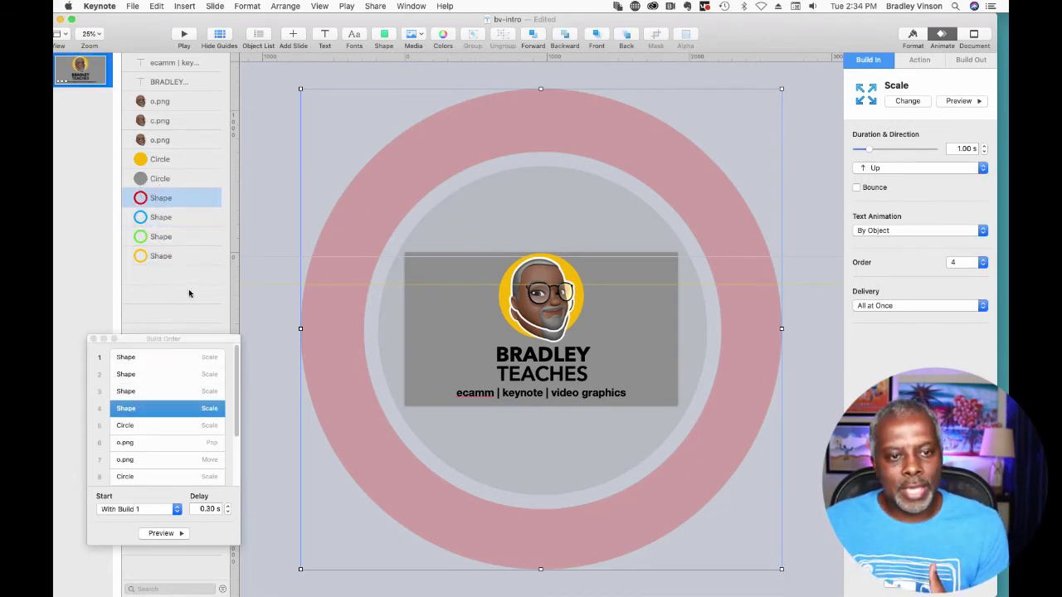
left_click(511, 222)
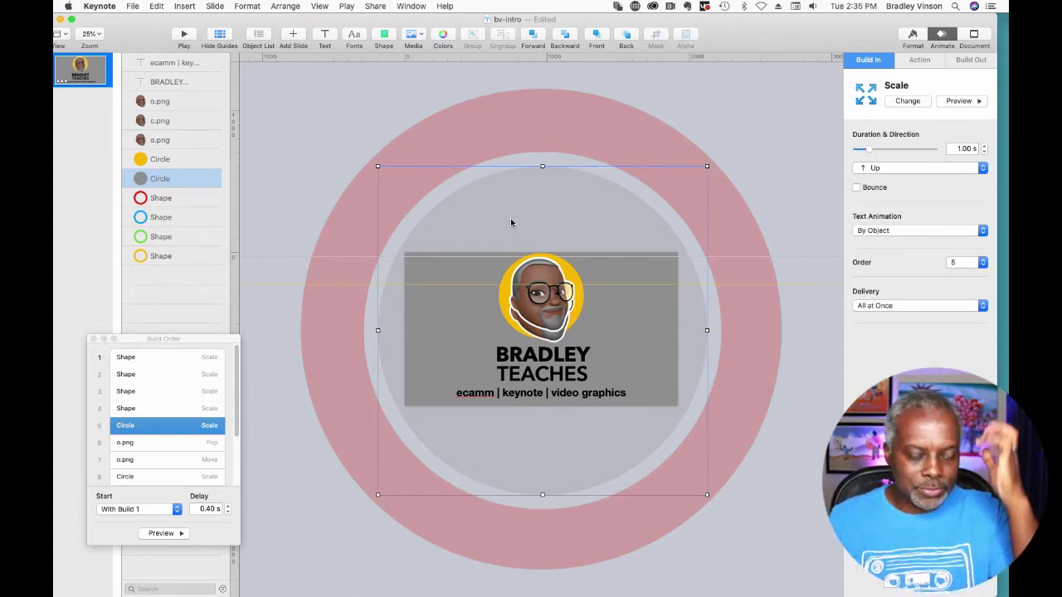
Step: Examine the build settings of the face images, the yellow circle and the two text layers
left_click(162, 144)
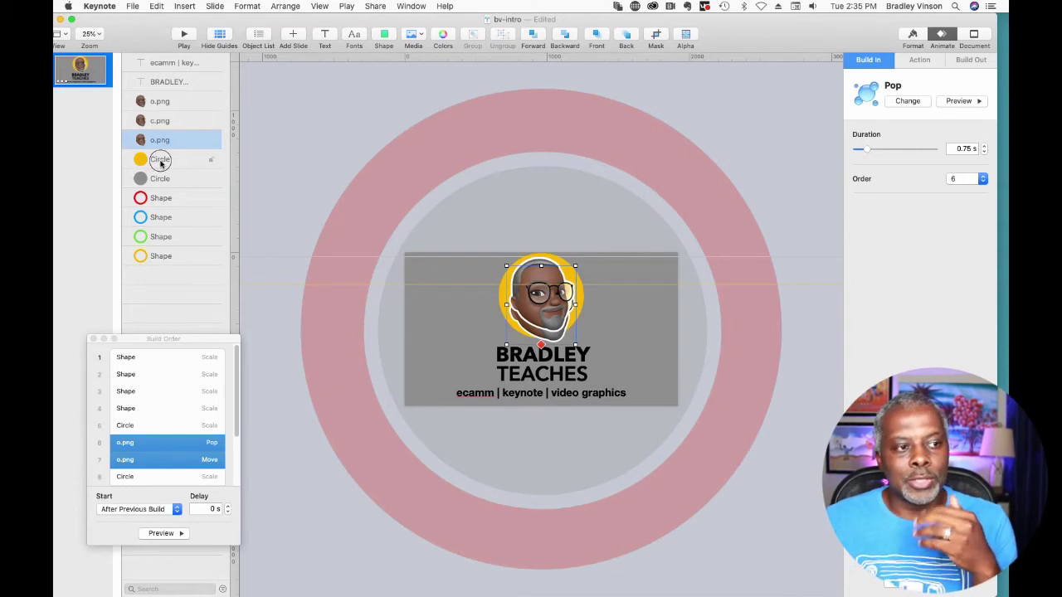
left_click(161, 163)
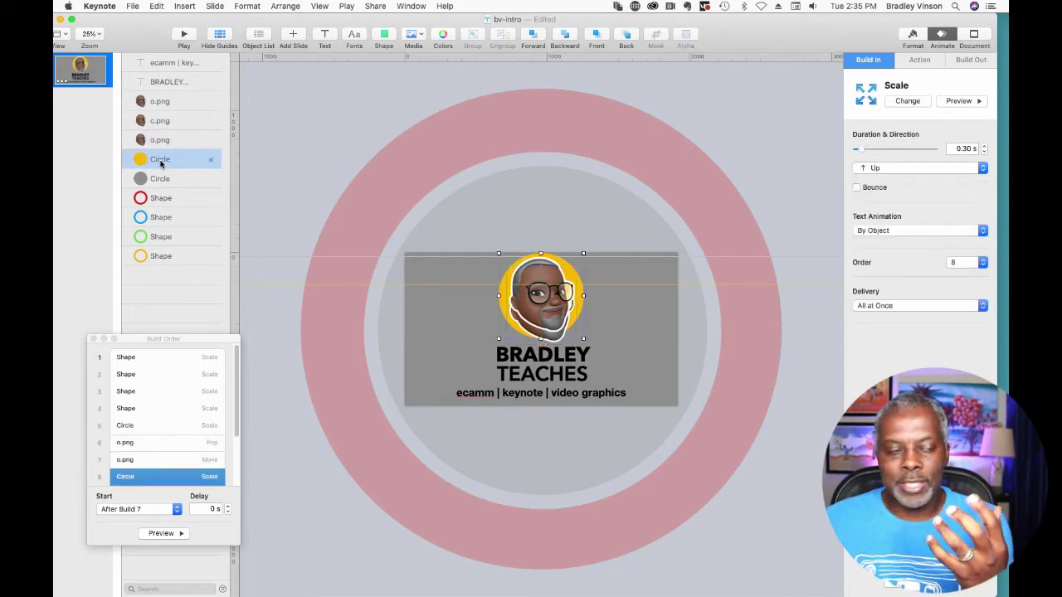
left_click(173, 123)
left_click(170, 103)
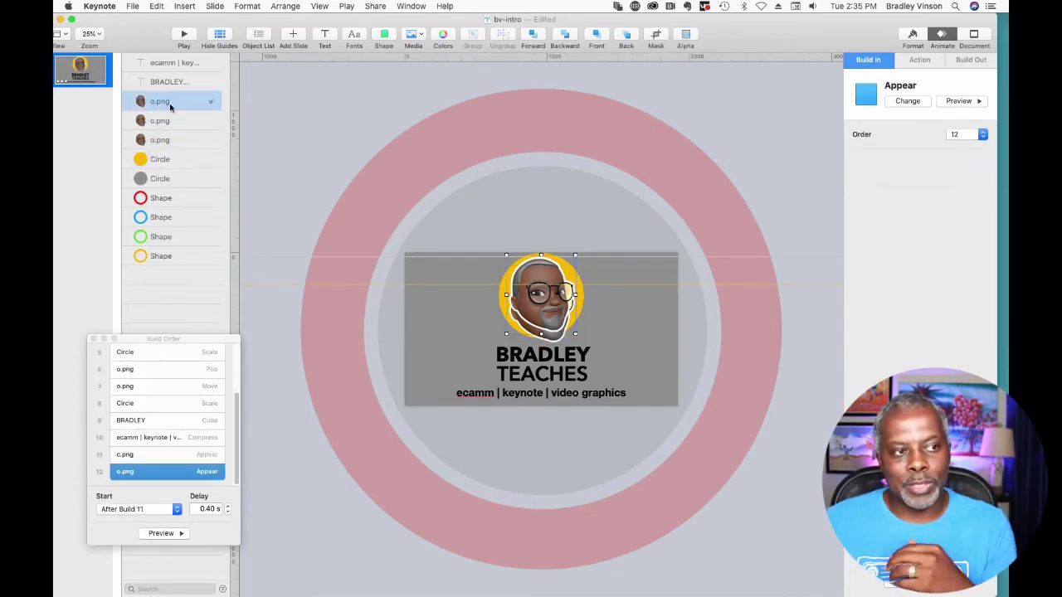
left_click(171, 83)
left_click(163, 64)
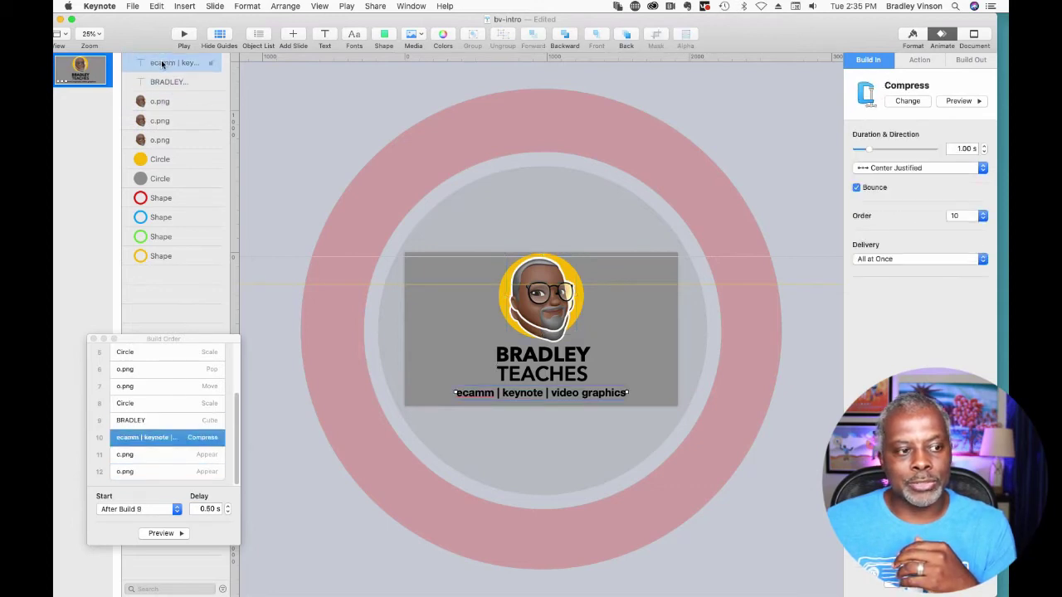
Step: Replay the whole build sequence from build 1, the first ring's Scale effect
left_click(153, 352)
scroll(156, 373, "up", 2)
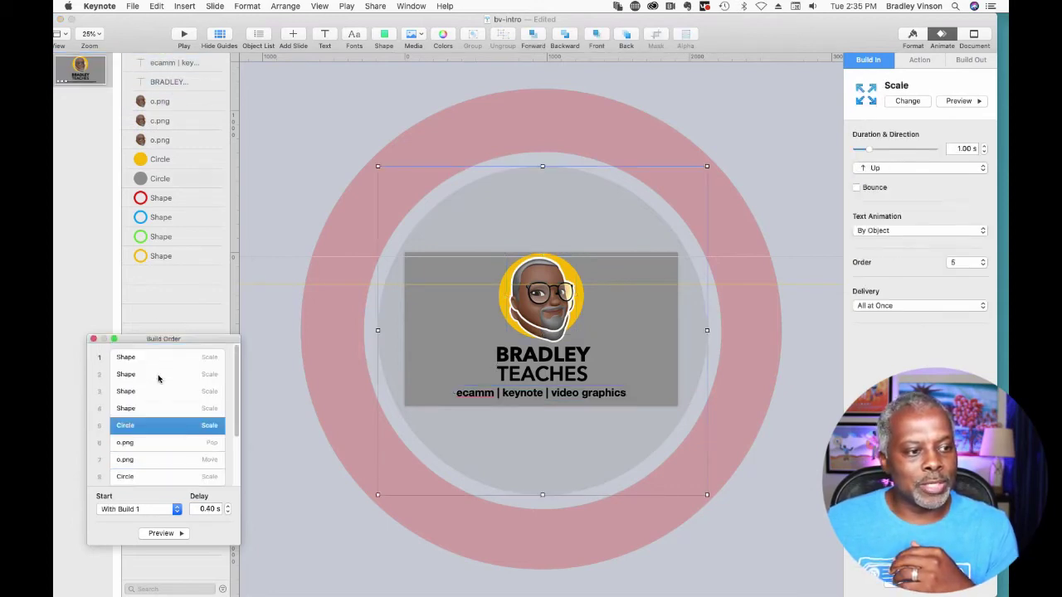
left_click(158, 356)
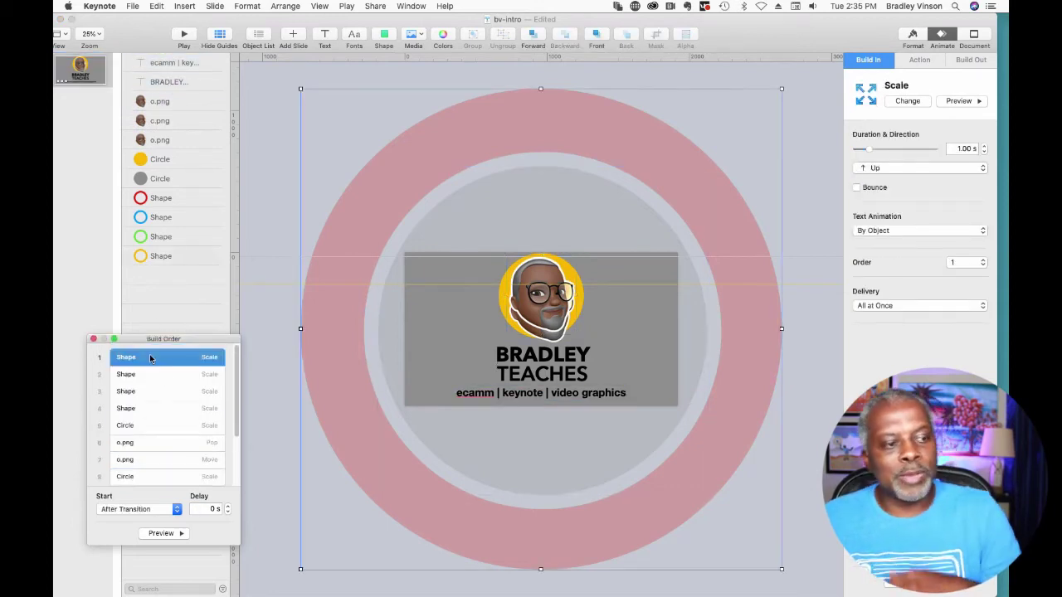
left_click(160, 533)
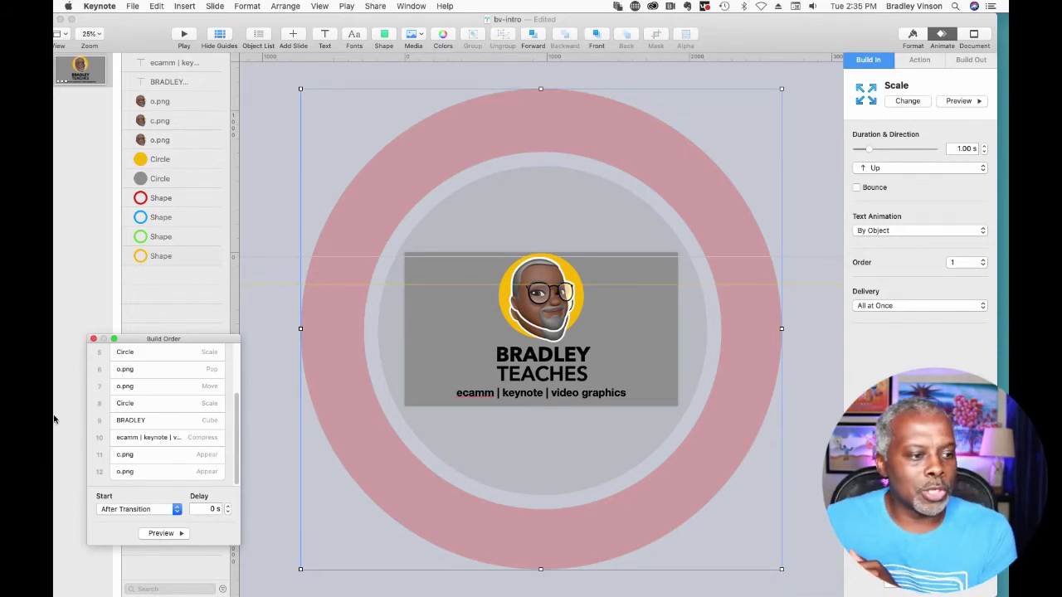
Step: Review the start and delay settings of builds 9 to 12 and preview the full sequence from build 1
left_click(141, 421)
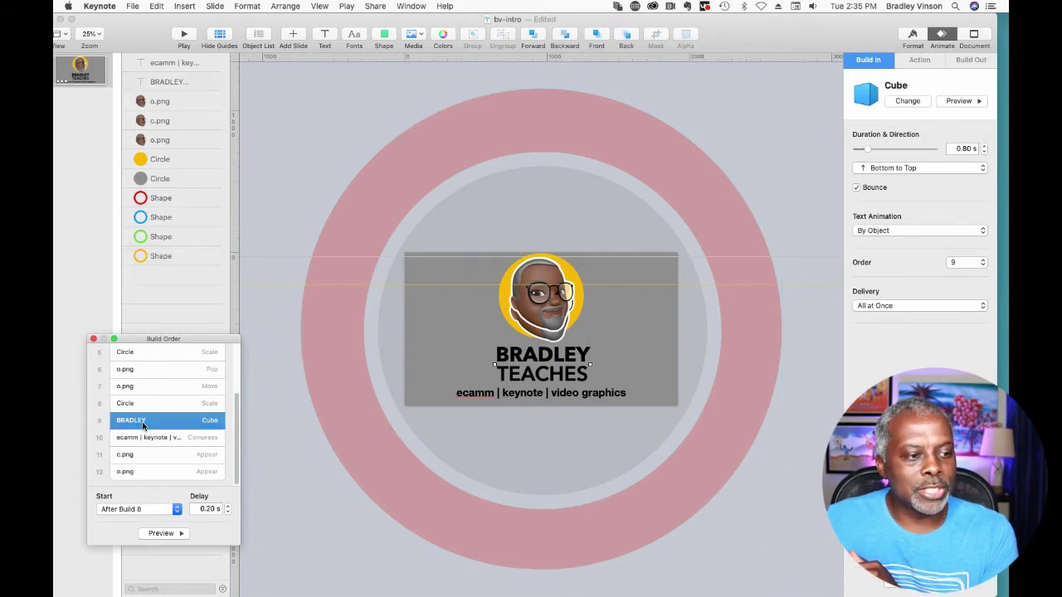
left_click(148, 440)
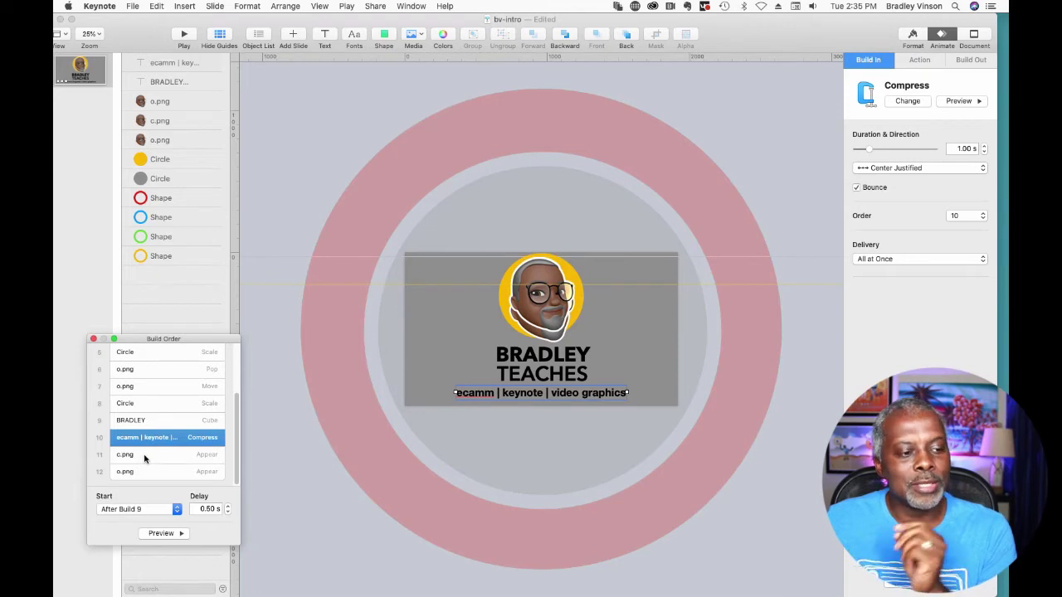
left_click(143, 455)
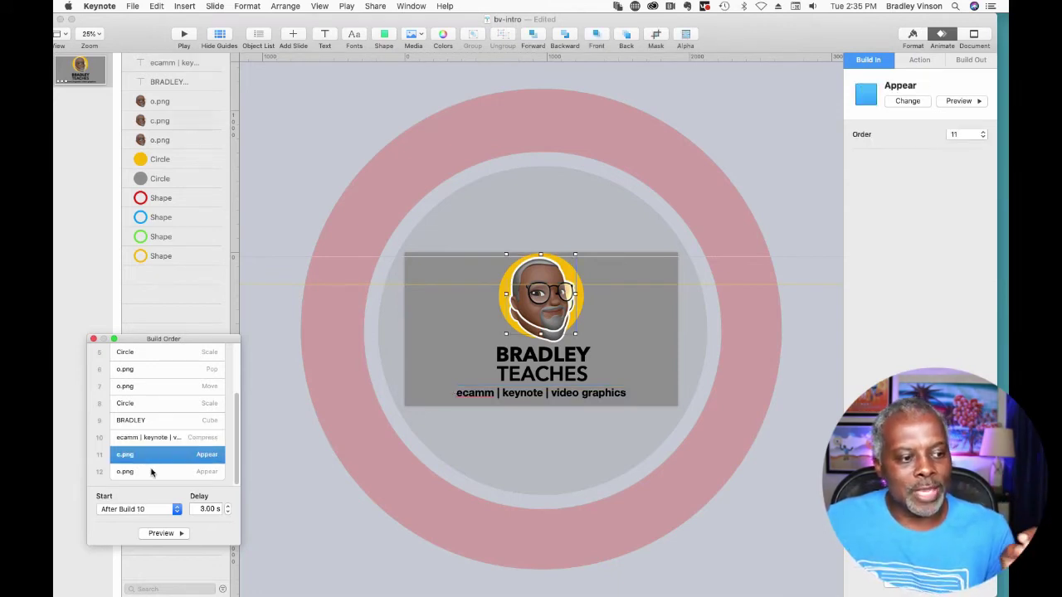
left_click(152, 473)
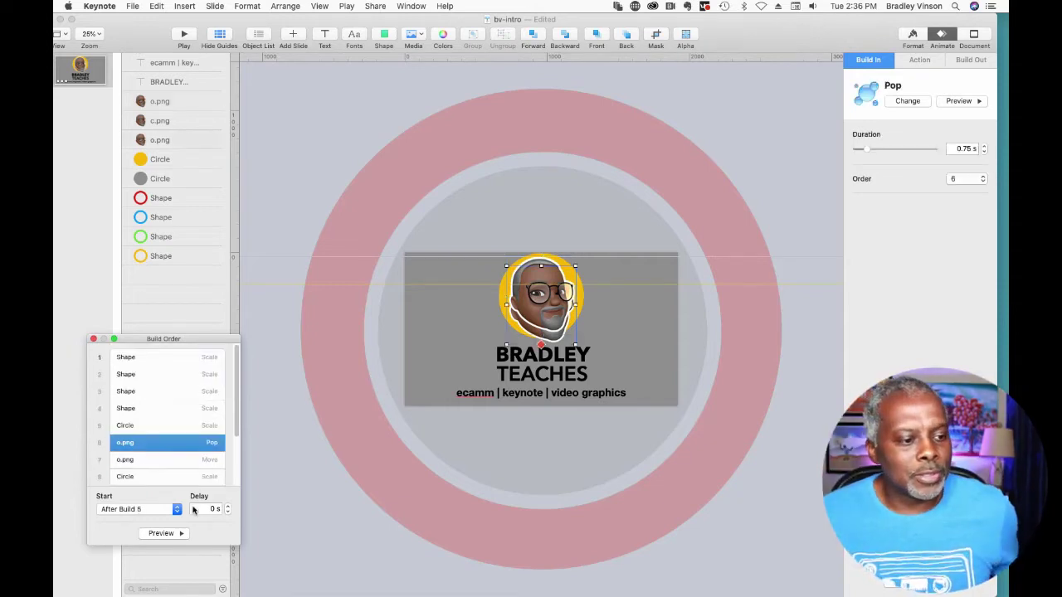
left_click(150, 363)
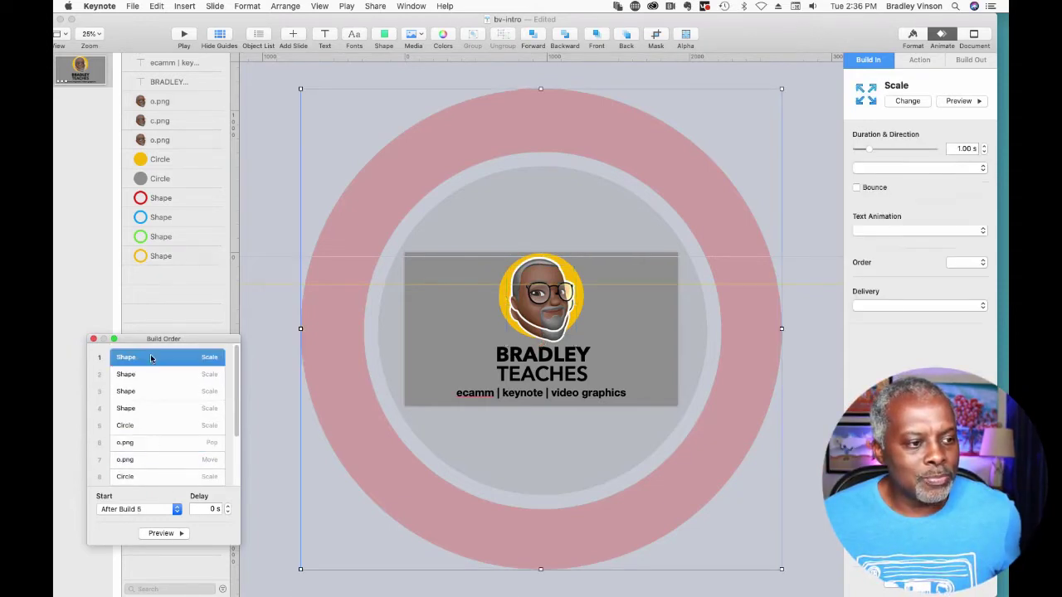
left_click(168, 536)
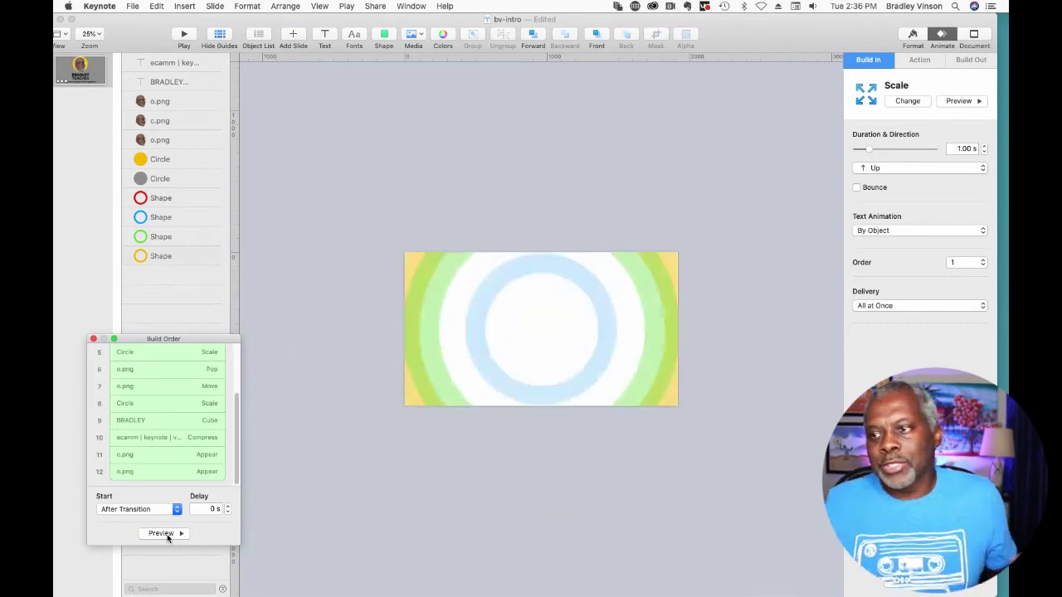
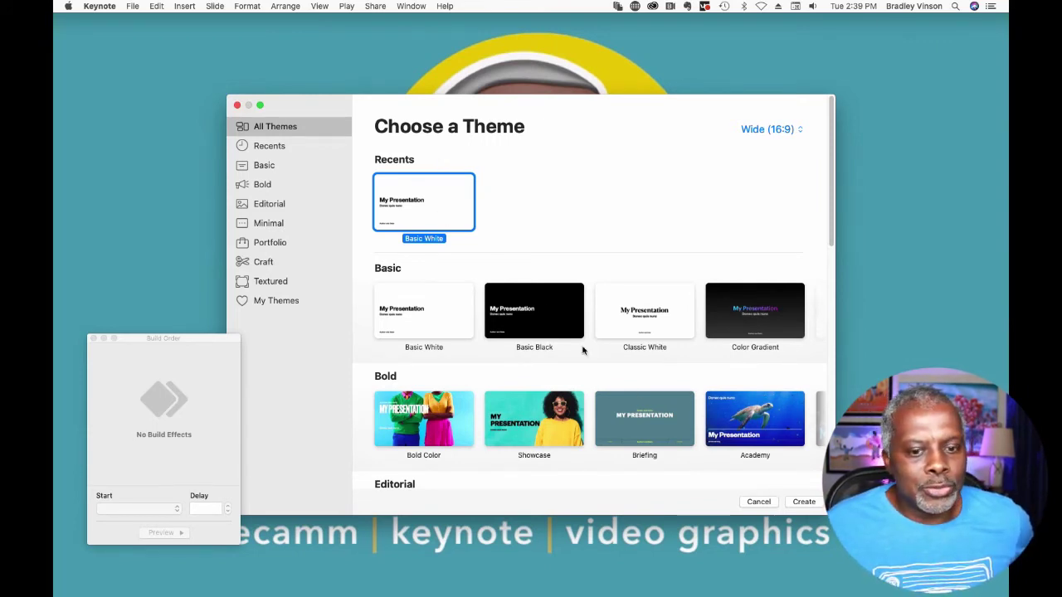
Step: Create a new wide 16:9 presentation with the Basic White theme and delete all placeholder text from its slide
left_click(804, 501)
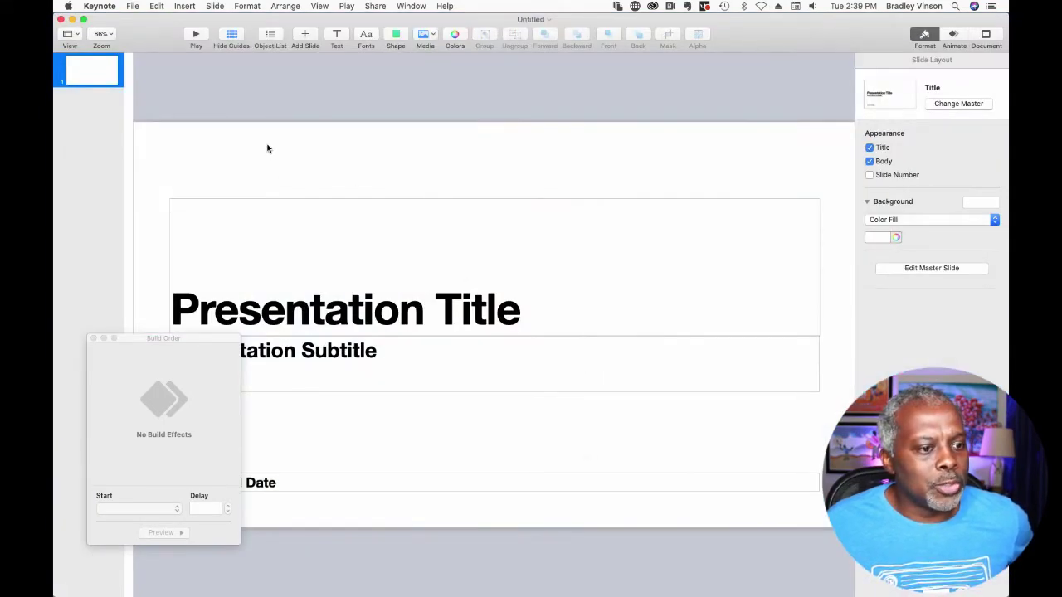
left_click_drag(267, 145, 445, 515)
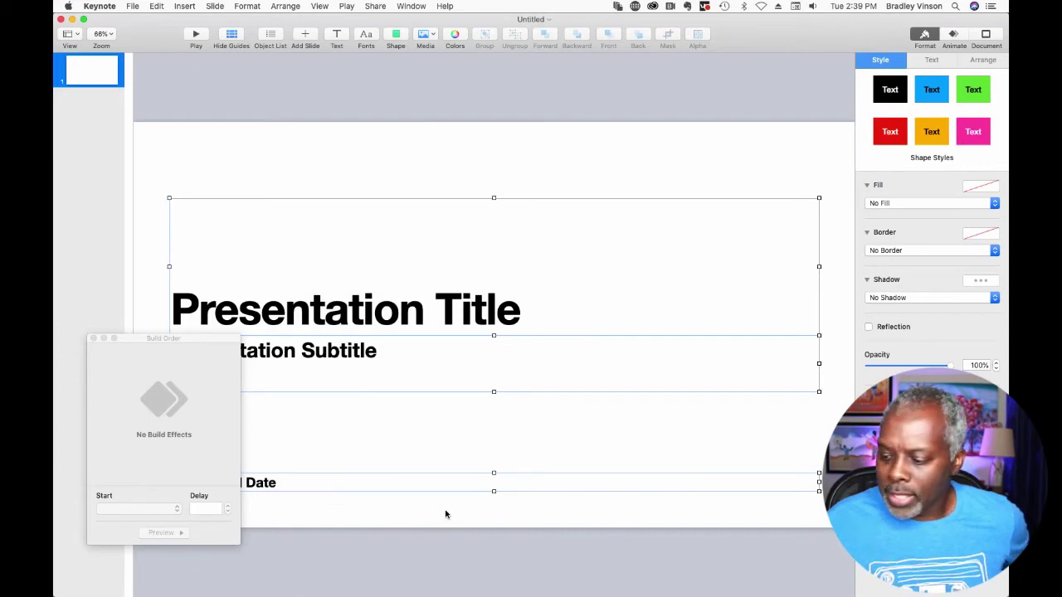
key("BackSpace")
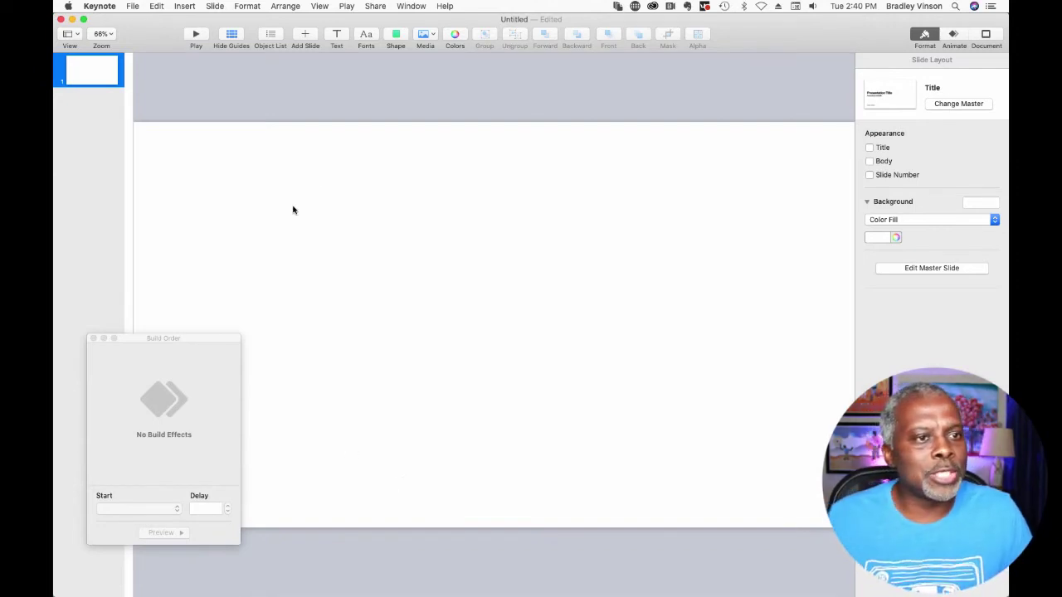
Step: Insert a circle at the slide's center and enlarge it evenly from its middle to about 500 pt across
left_click(395, 37)
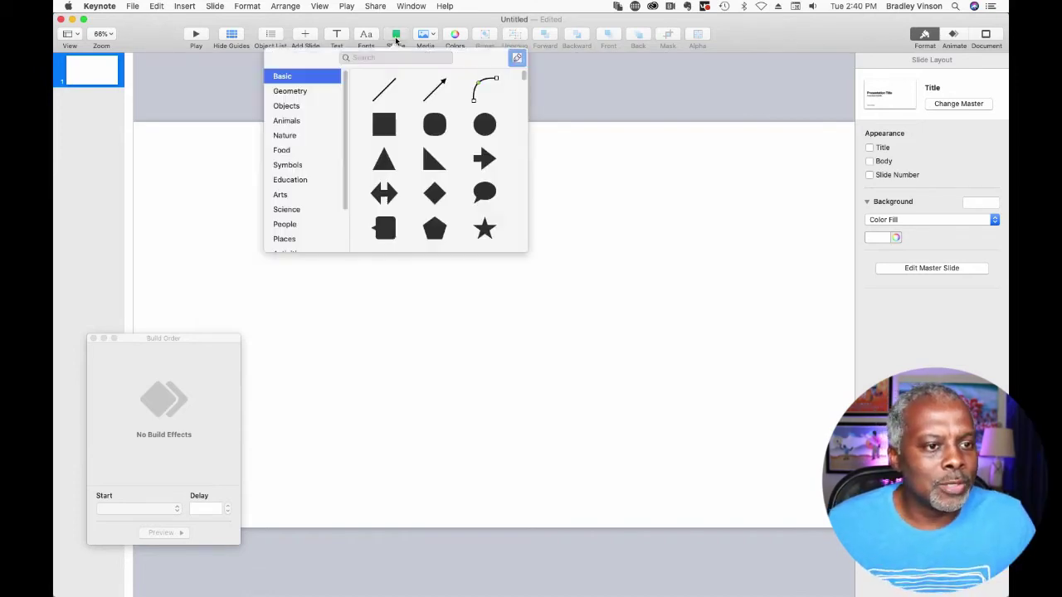
left_click(481, 125)
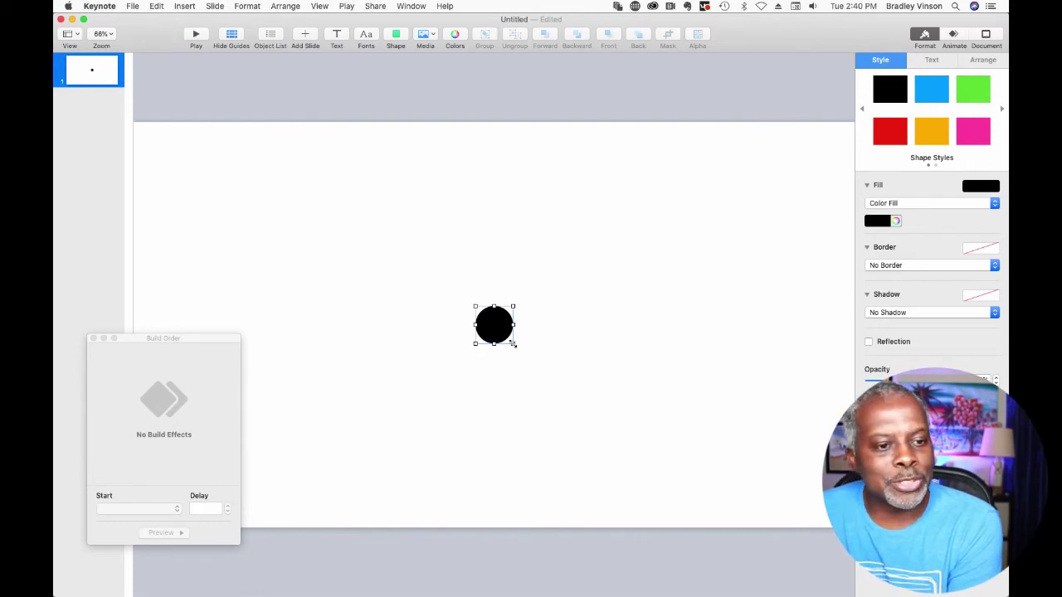
left_click_drag(513, 343, 587, 418)
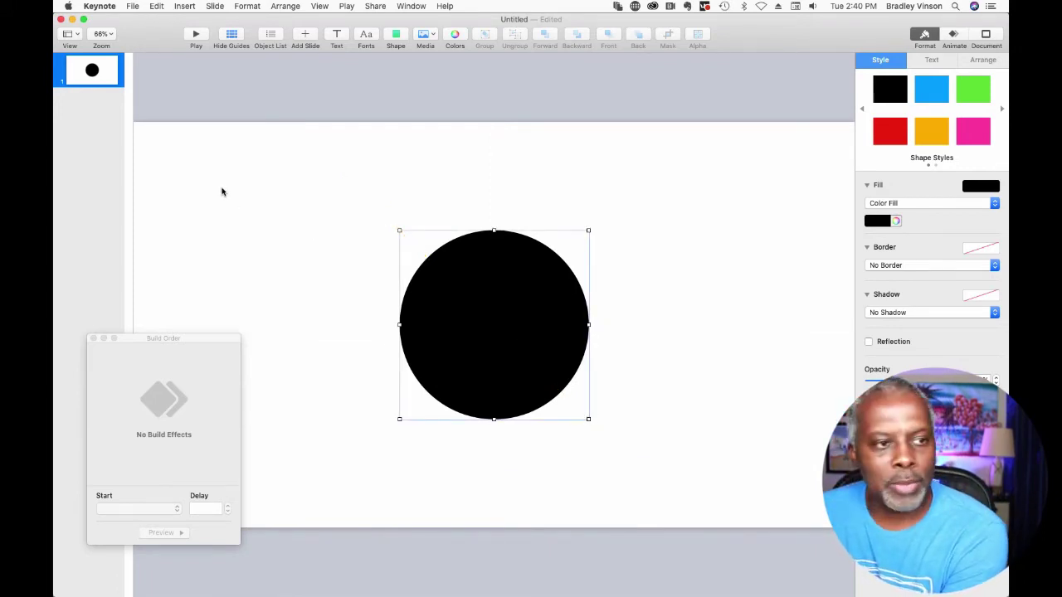
Step: Show the rulers and place a horizontal and a vertical guide crossing at the circle's center
key("super+r")
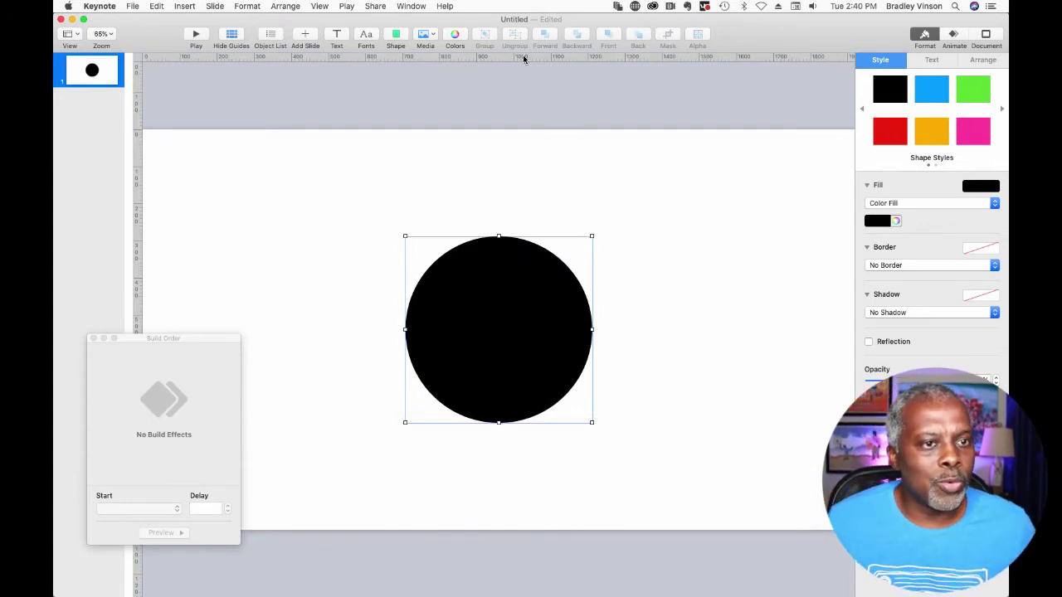
left_click_drag(517, 56, 515, 329)
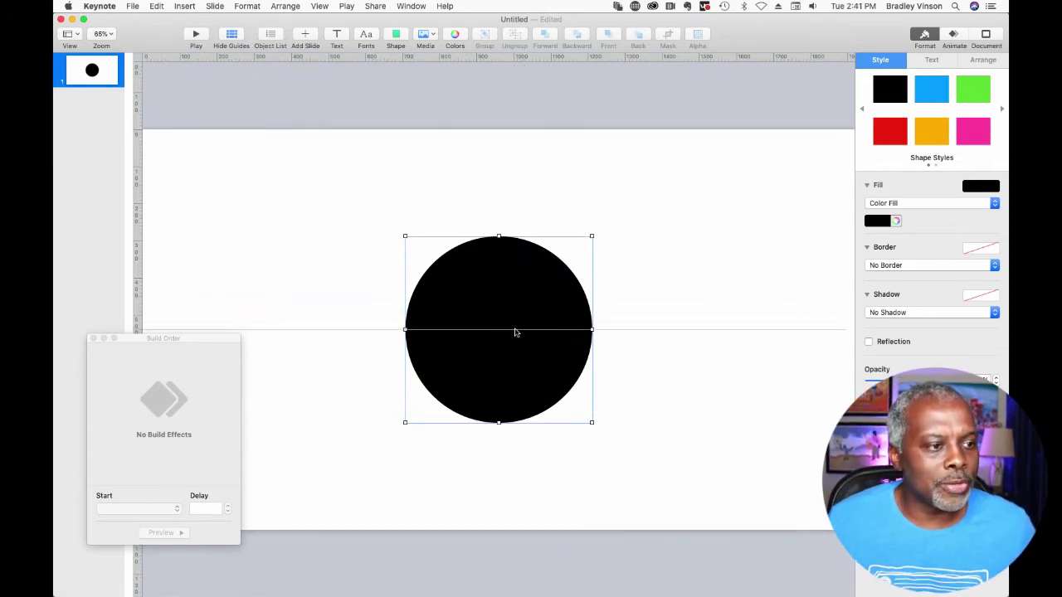
left_click_drag(135, 282, 498, 302)
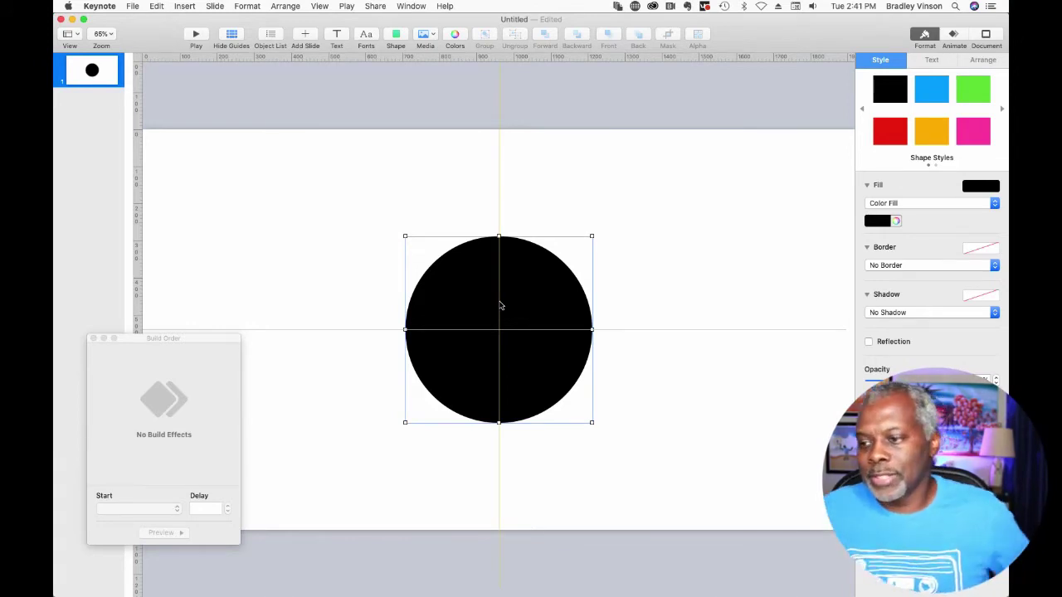
left_click(440, 149)
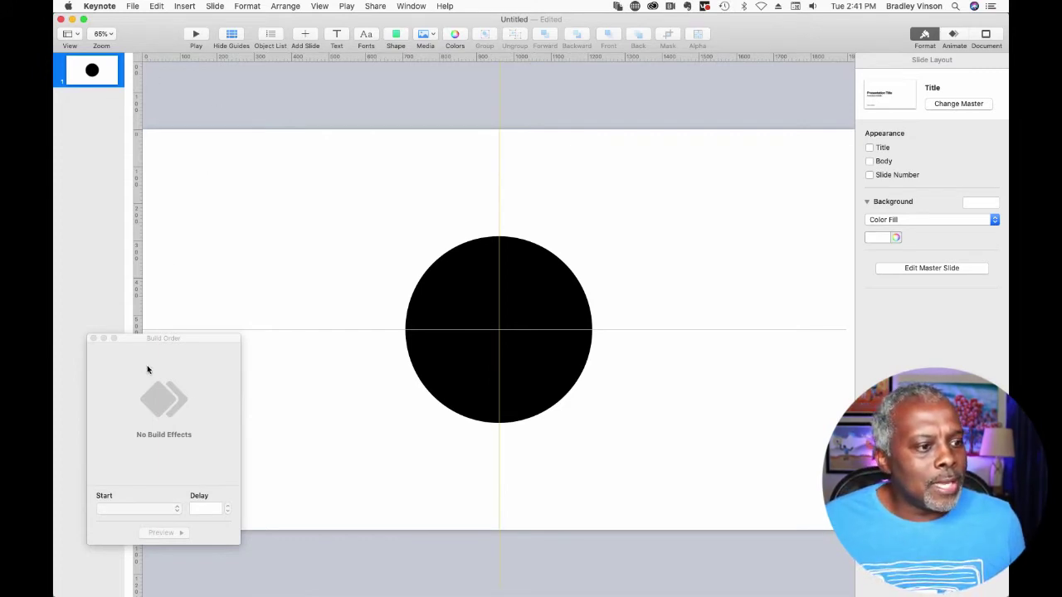
Step: Close the empty Build Order window and recolor the centered circle with the blue shape style
left_click(93, 338)
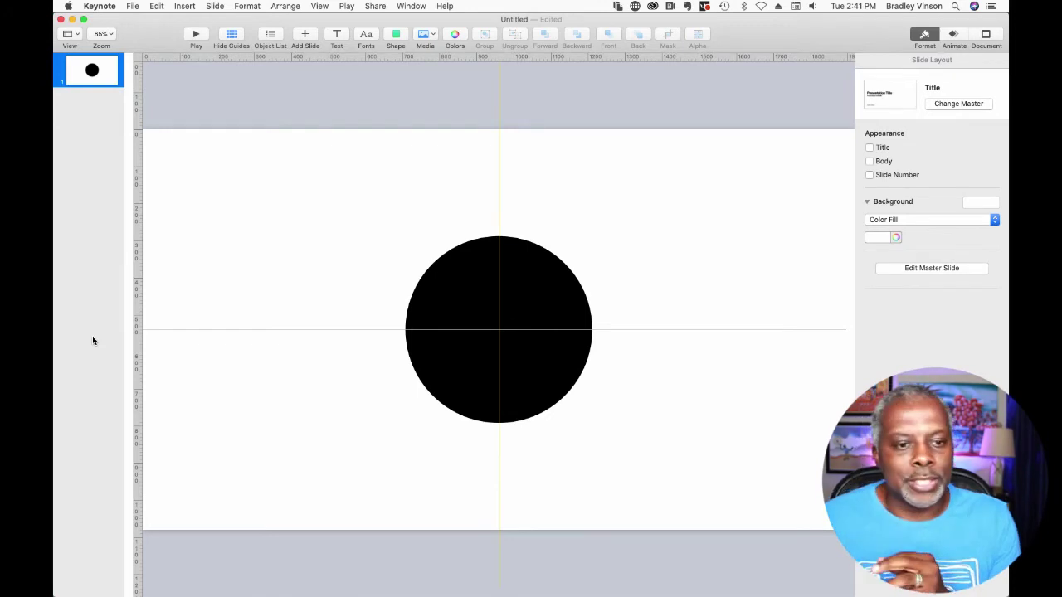
left_click(527, 310)
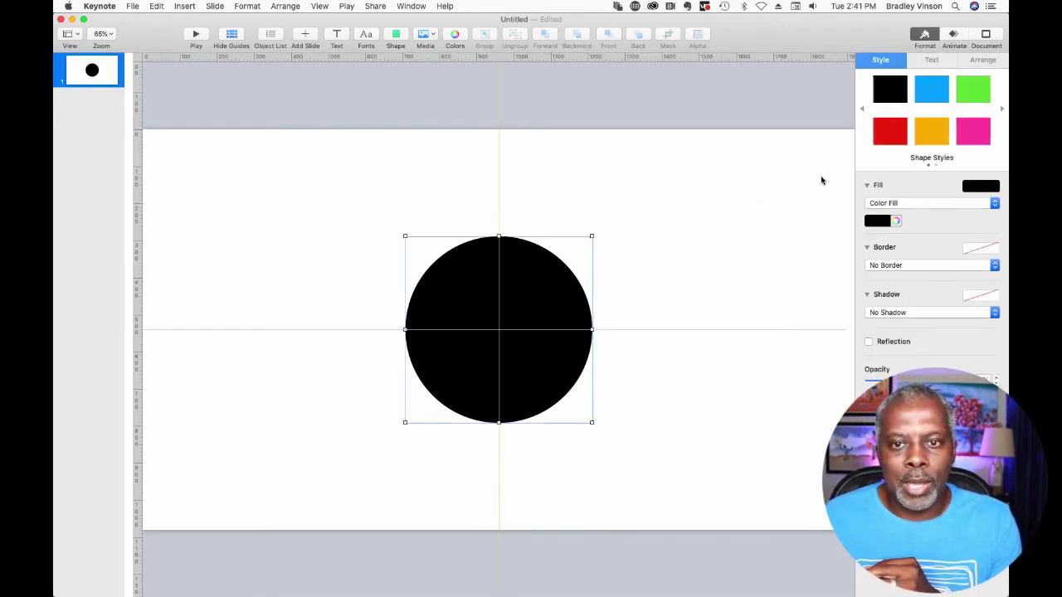
left_click(931, 95)
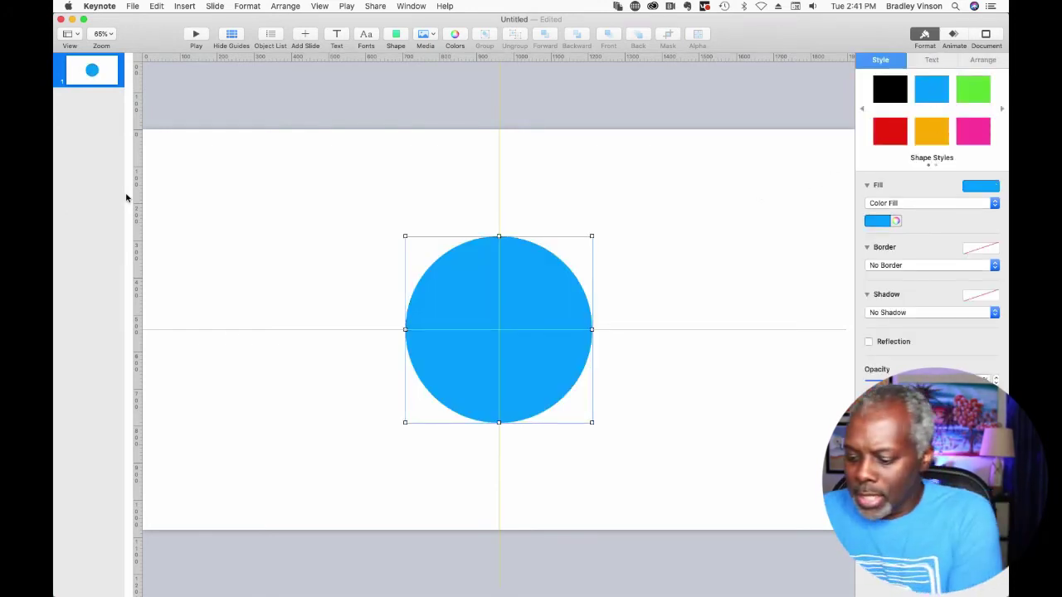
Step: Add a second circle centered on the slide, enlarge it evenly to about 1600 pt across, and apply the red shape style
key("super+shift+comma")
key("super+shift+comma")
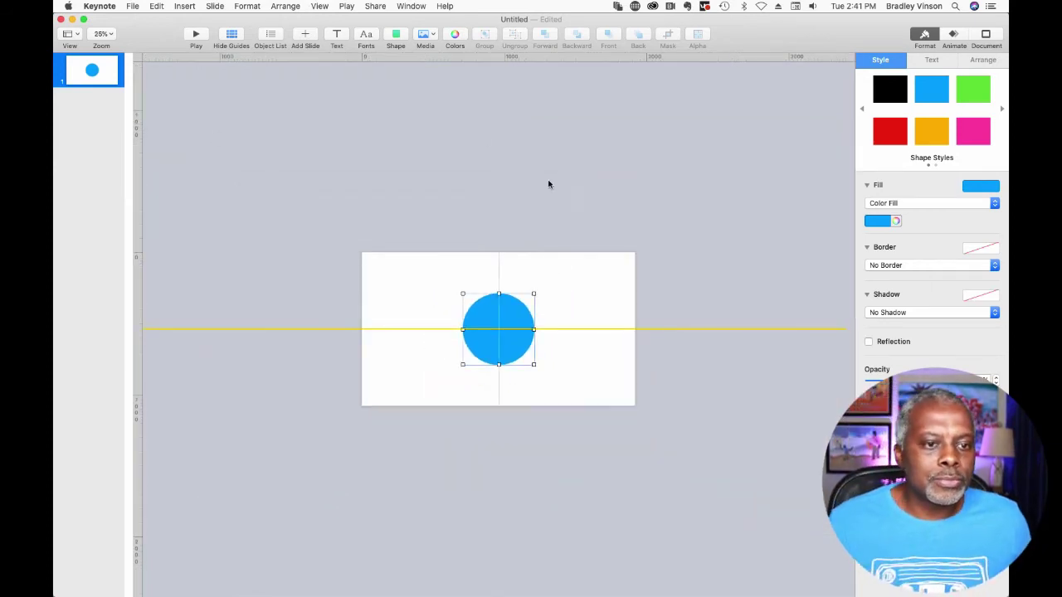
left_click(616, 214)
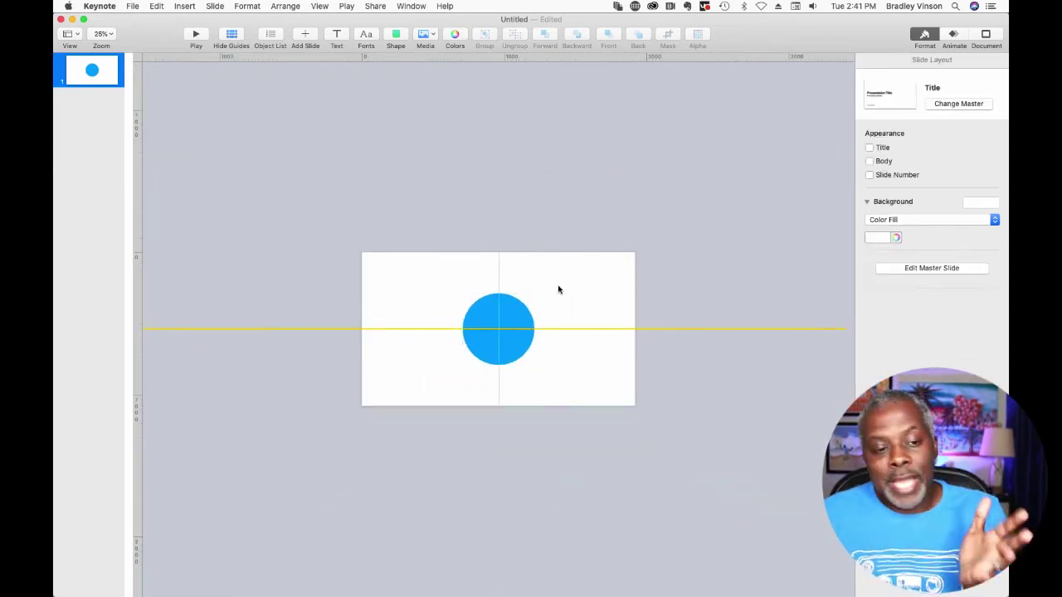
left_click(510, 341)
left_click(396, 36)
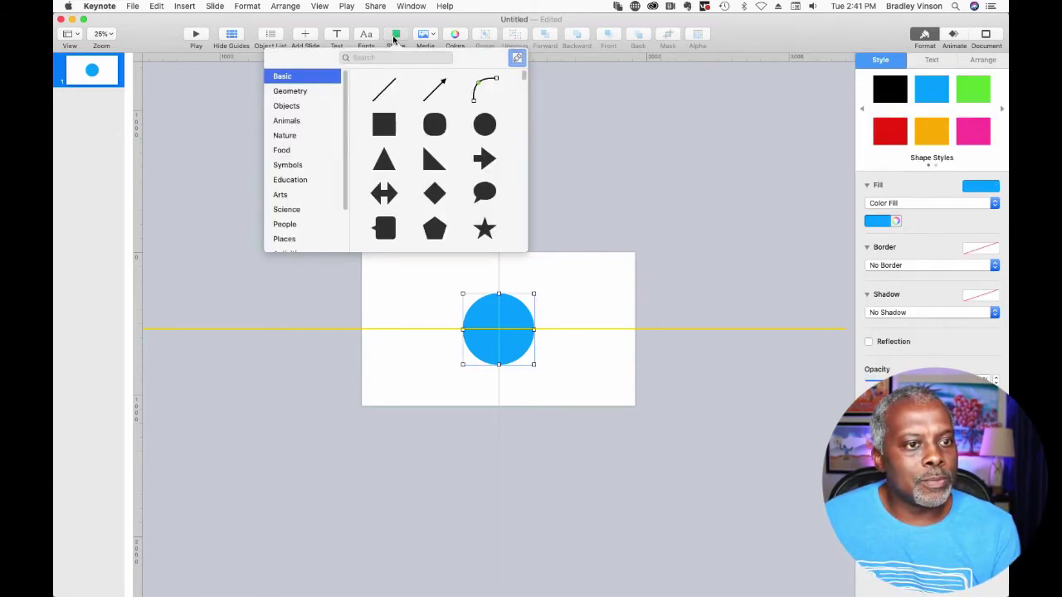
left_click(481, 130)
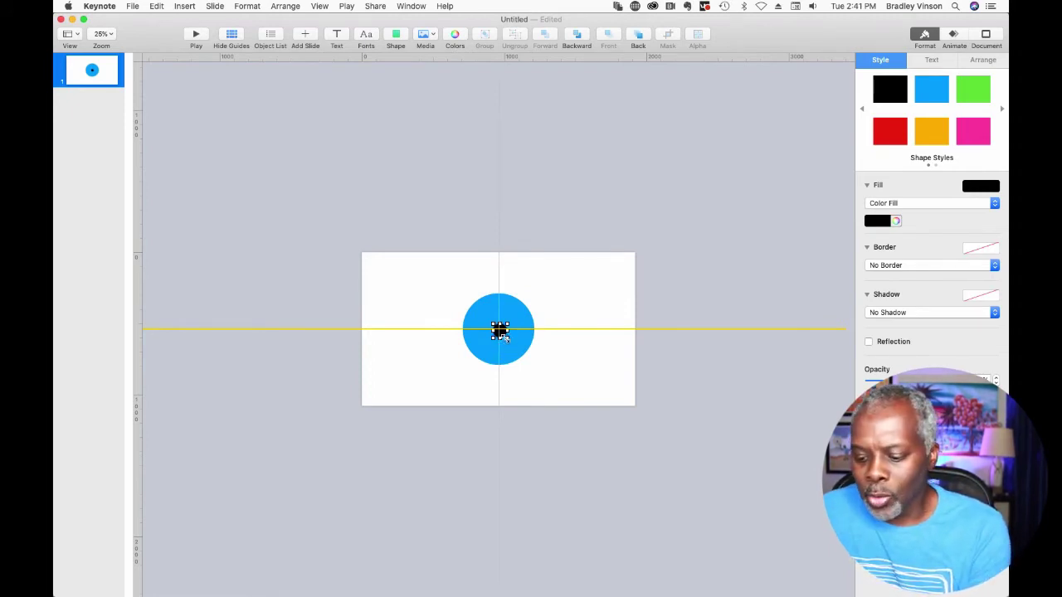
left_click_drag(504, 337, 603, 457)
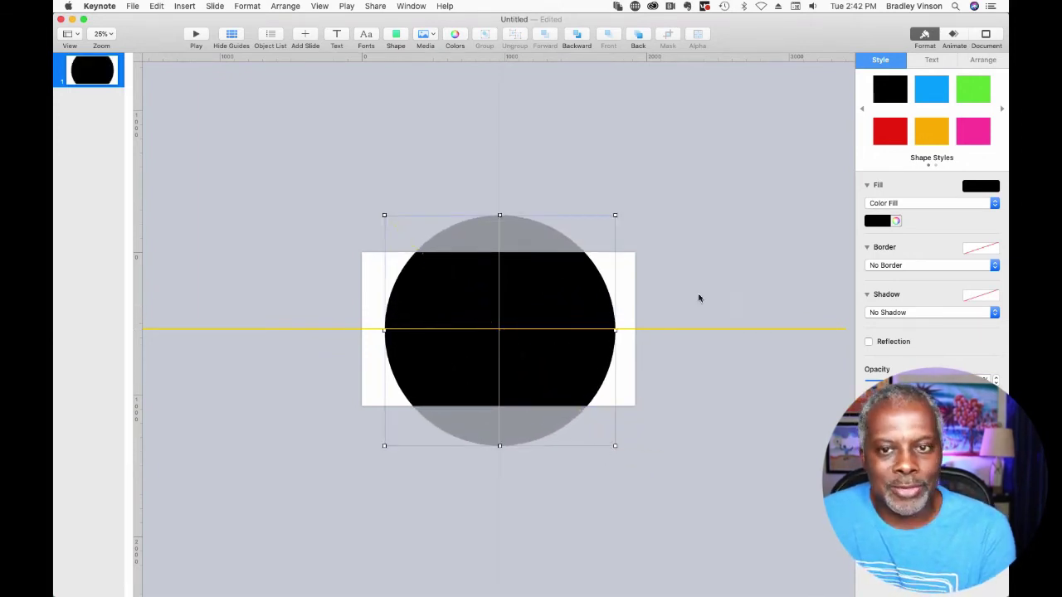
left_click(889, 134)
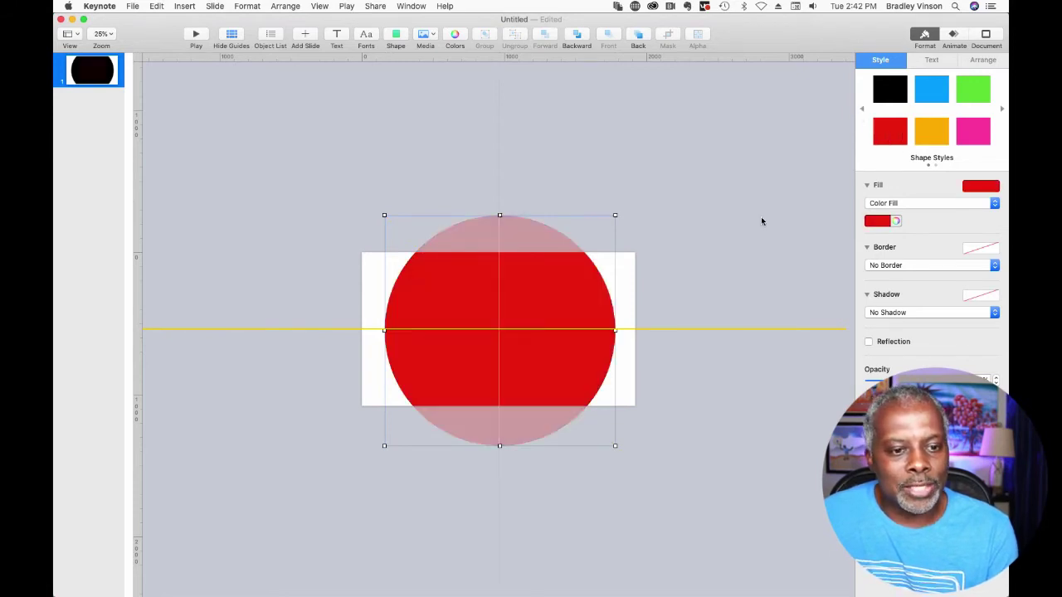
Step: Move the red circle over the slide's left edge, clear of the blue circle, and center it vertically on the horizontal guide
left_click_drag(567, 361, 400, 349)
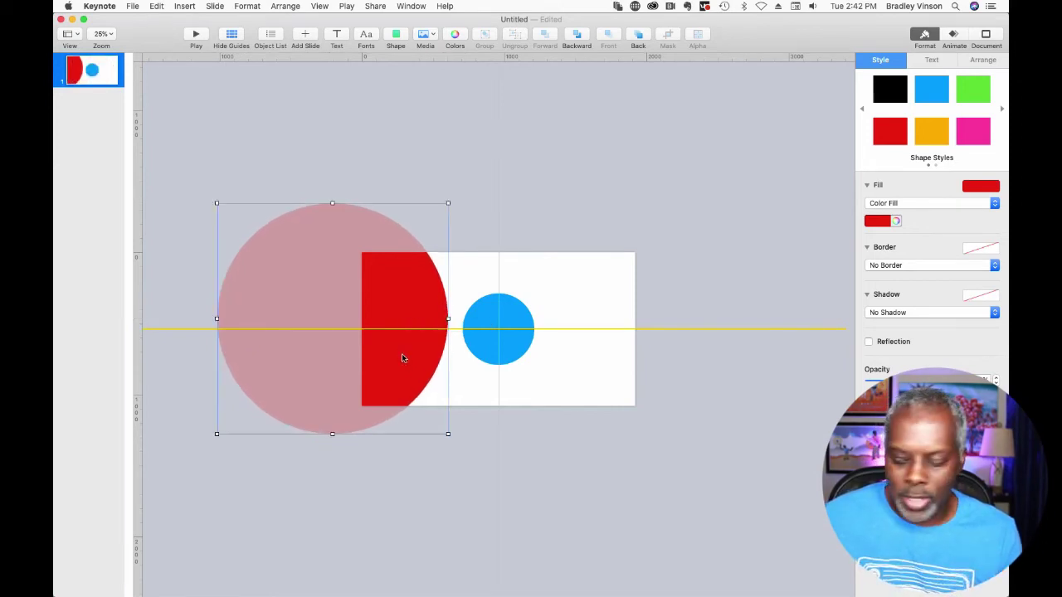
key("Down")
key("Down")
key("Down")
key("Down")
key("Down")
key("Down")
key("Down")
key("Down")
key("Down")
key("Down")
key("Down")
key("Down")
key("Down")
key("Down")
key("Down")
key("Down")
key("Down")
key("Down")
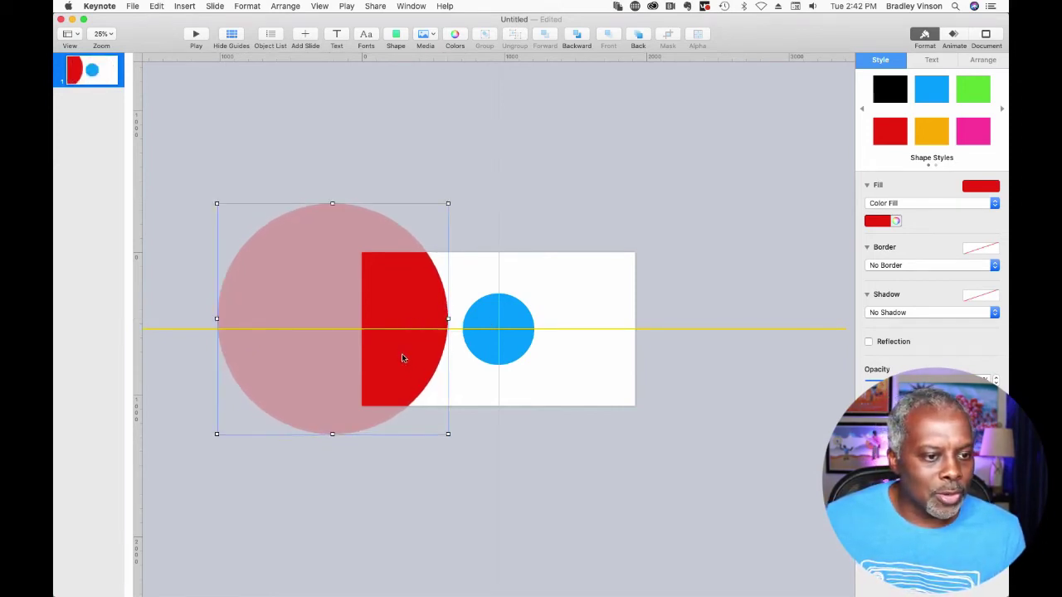
key("Down")
key("Down")
key("Down")
key("Down")
key("Down")
key("Down")
key("Down")
key("Down")
key("Down")
key("Down")
key("Down")
key("Down")
key("Down")
key("Down")
key("Down")
key("Down")
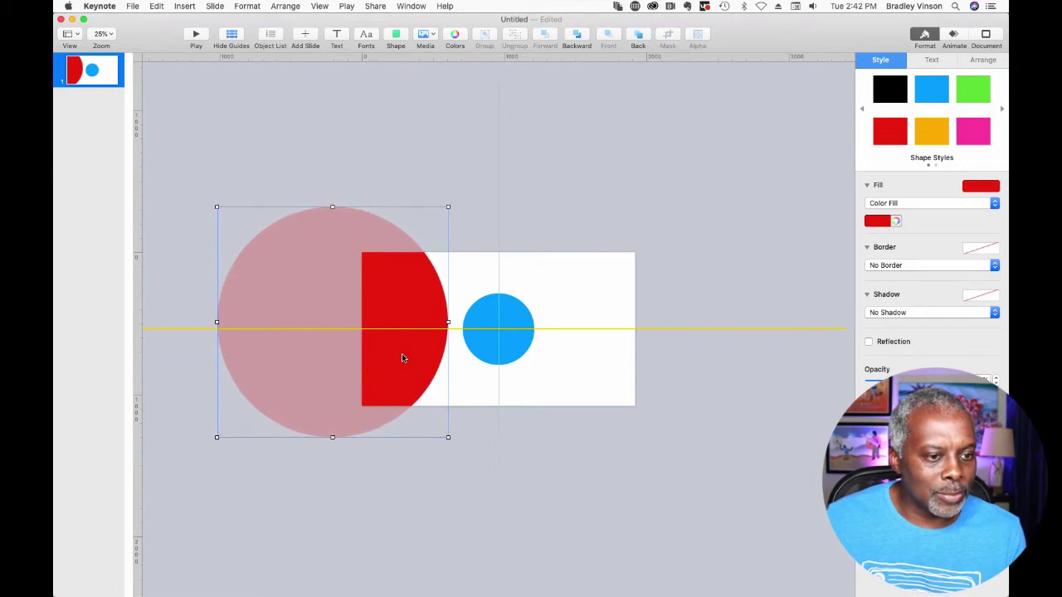
key("Down")
key("Down")
key("Down")
key("Down")
key("Down")
key("Down")
key("Down")
key("Down")
key("Down")
key("Down")
key("Down")
key("Down")
key("Down")
key("Down")
key("Down")
key("Down")
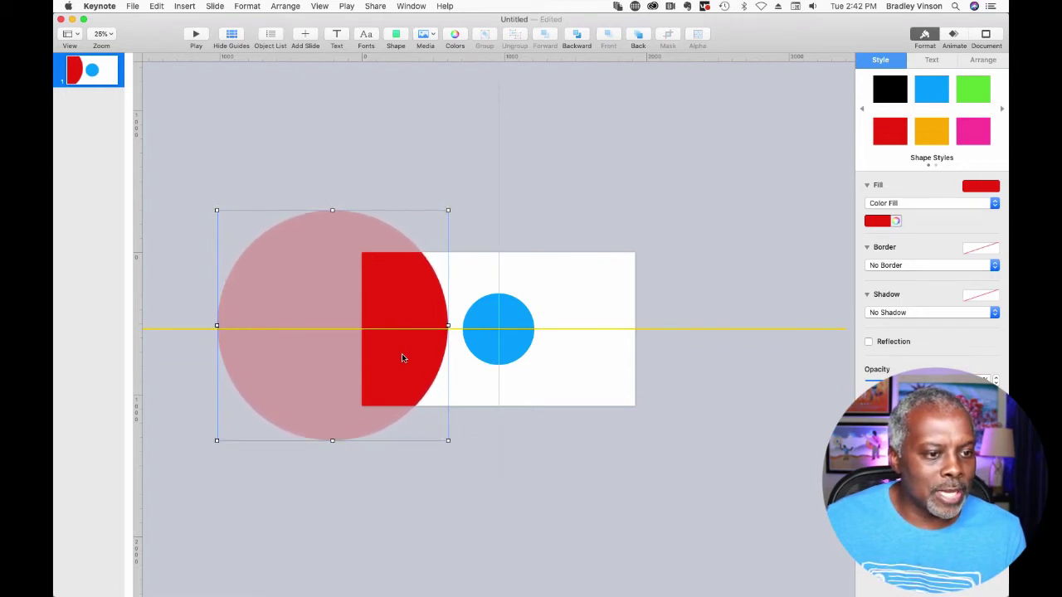
key("Down")
key("Down")
key("Down")
key("Down")
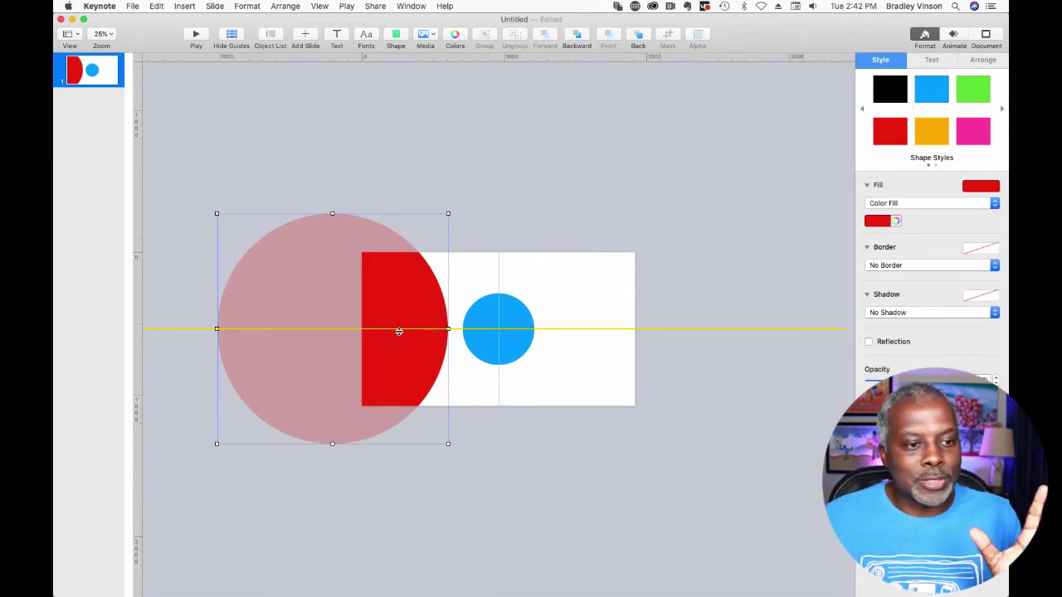
left_click(443, 161)
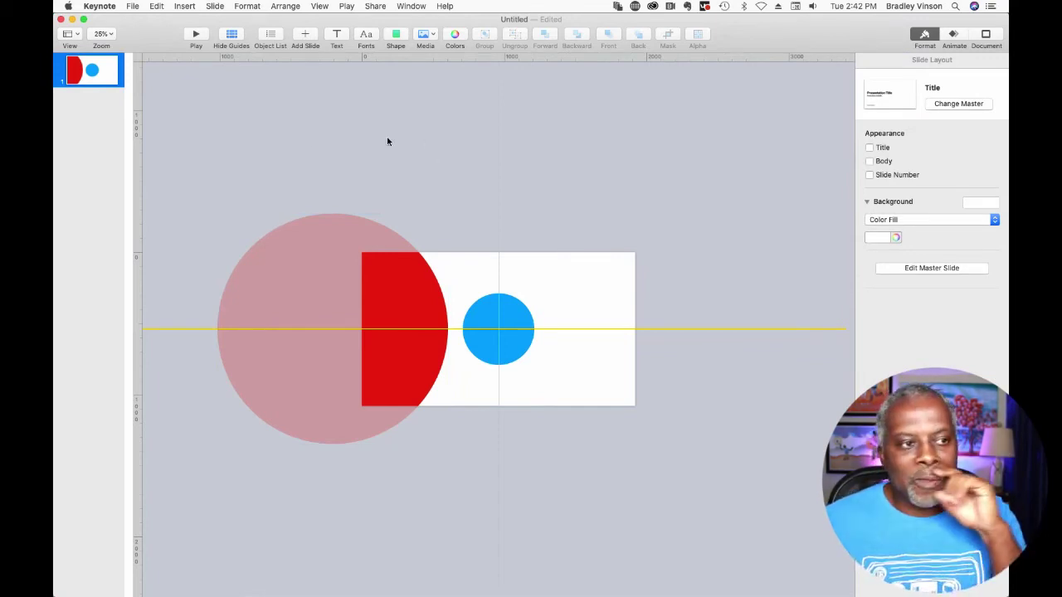
Step: Show the object list and rename the blue circle as "B Circle"
left_click(269, 36)
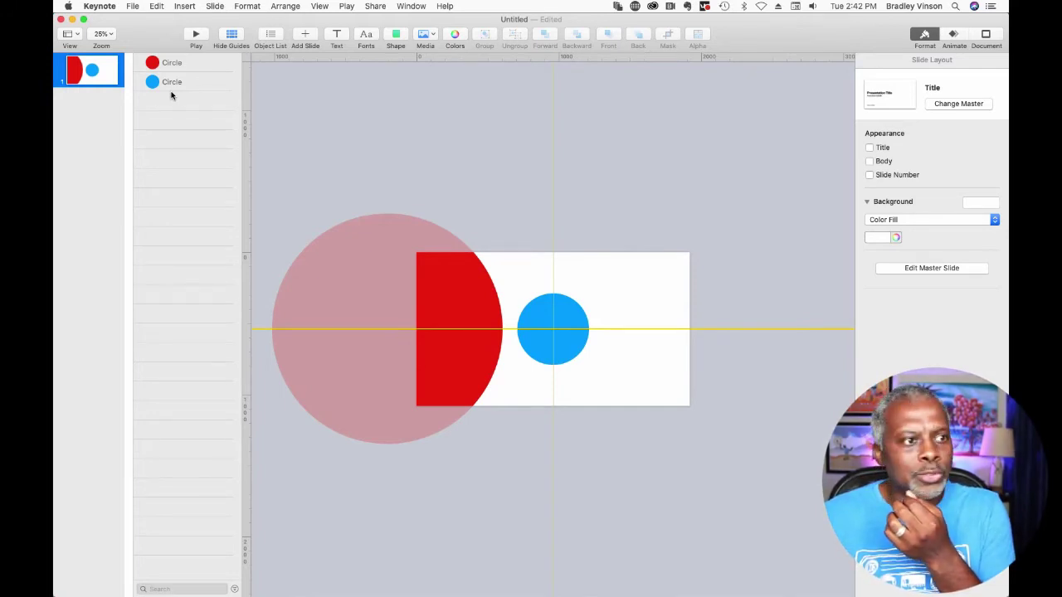
left_click_drag(168, 83, 162, 84)
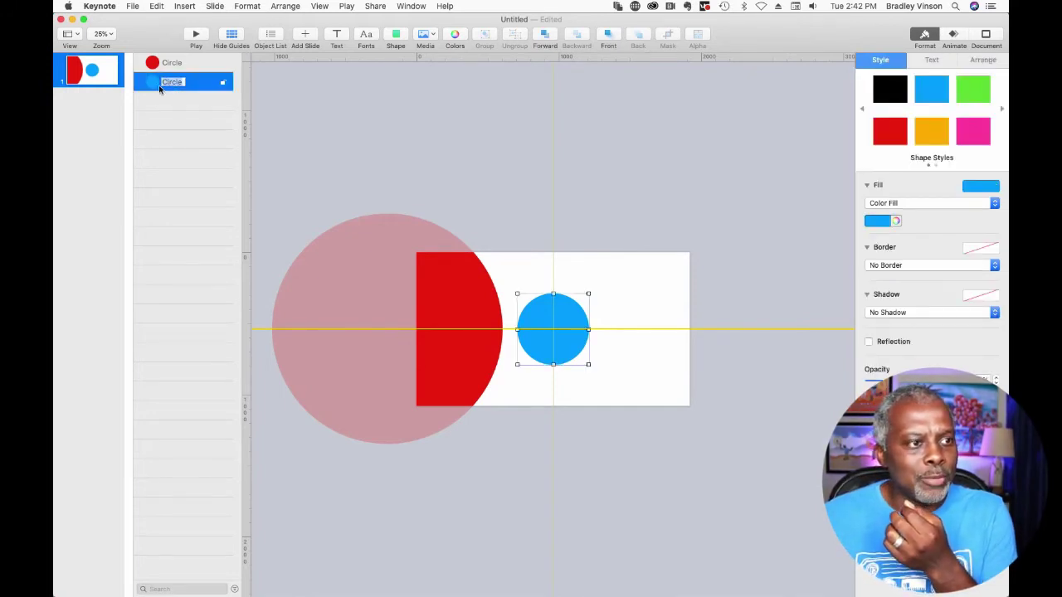
left_click(169, 82)
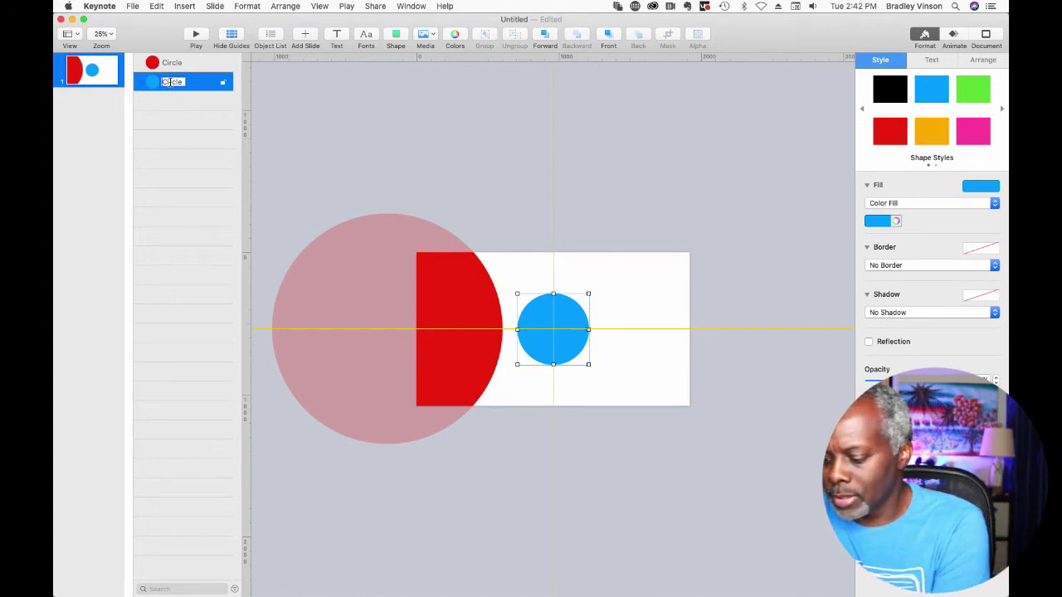
left_click(171, 82)
type("B")
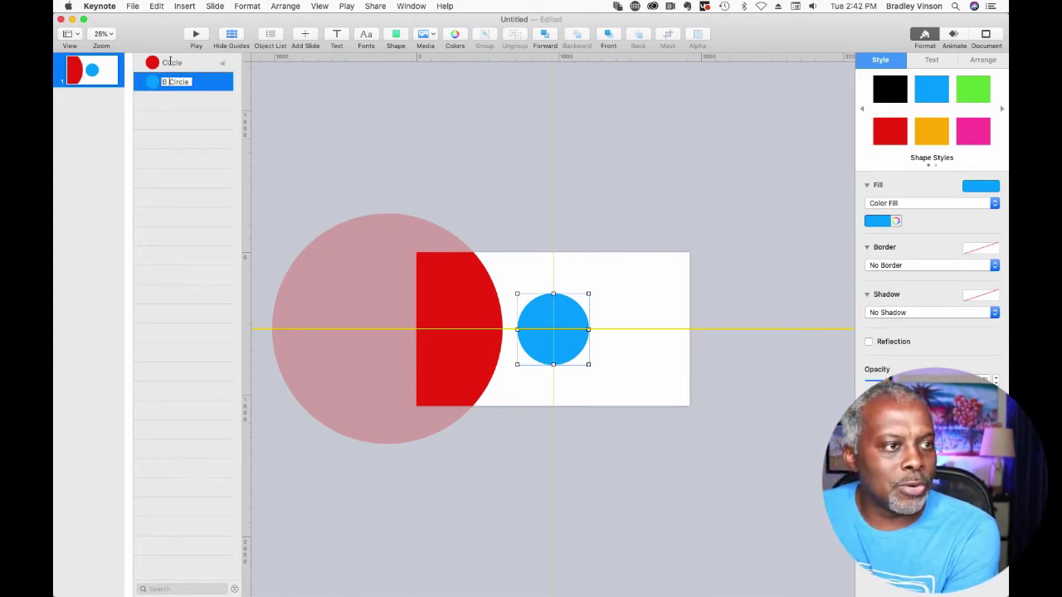
Step: Rename the red circle as "W Circle" in the object list
left_click(165, 64)
left_click(164, 67)
left_click(163, 64)
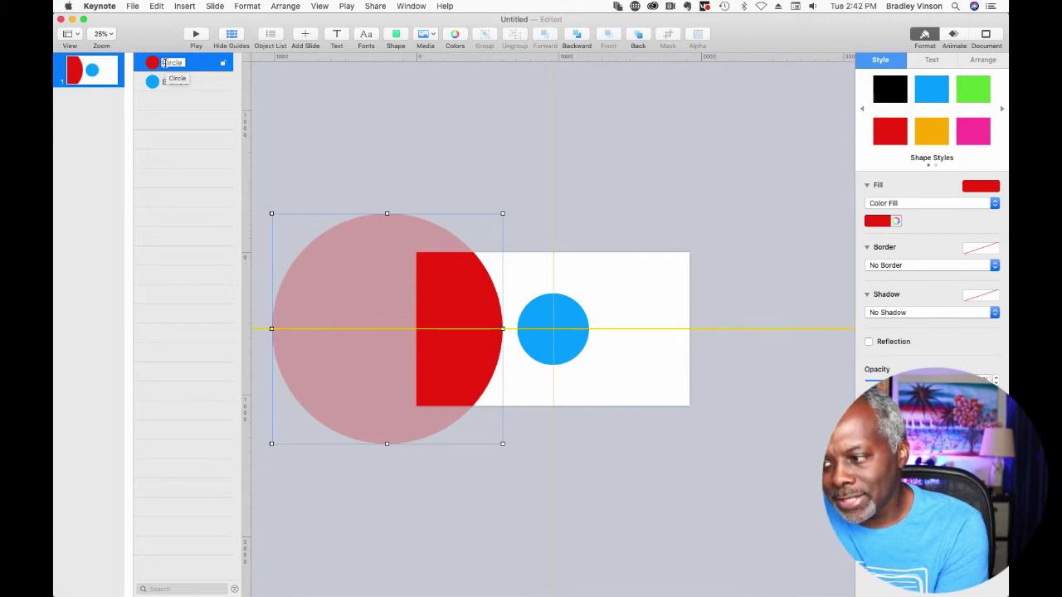
type("R")
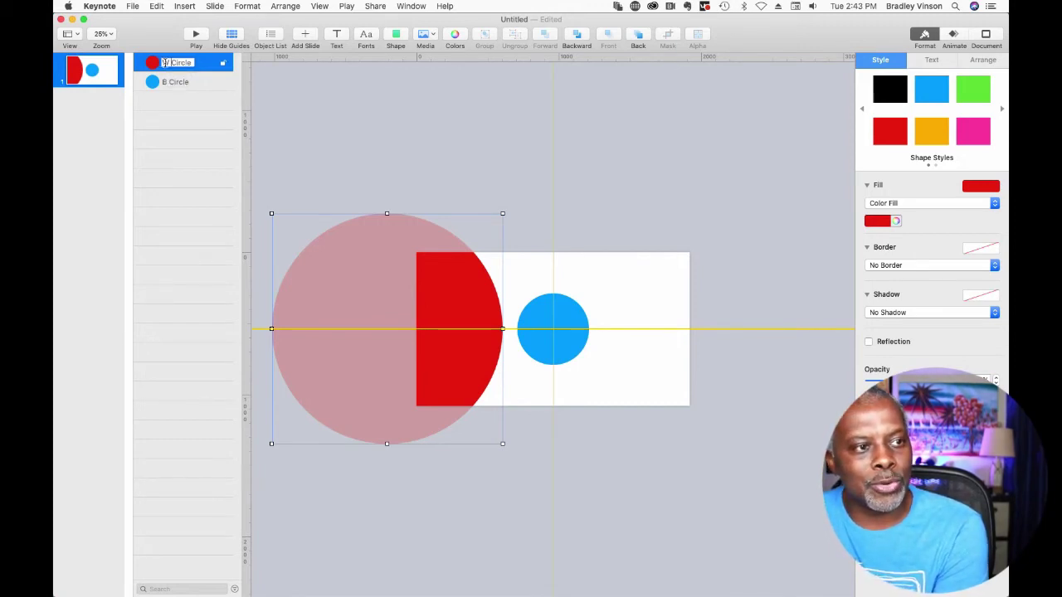
left_click(173, 152)
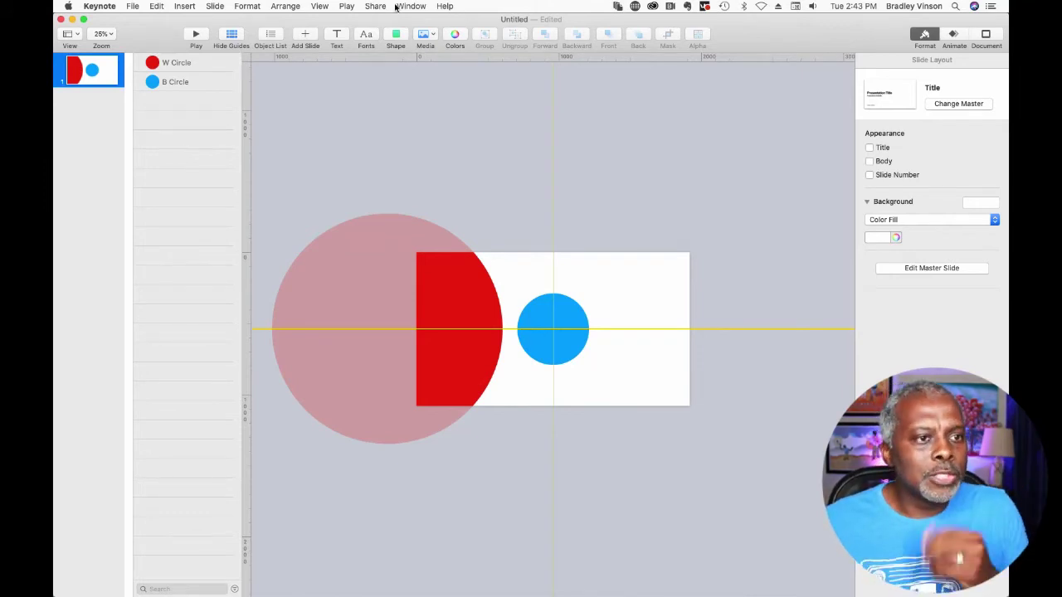
Step: Insert a star about 430 pt wide, centered inside the blue circle, and rename it "logo"
left_click(396, 38)
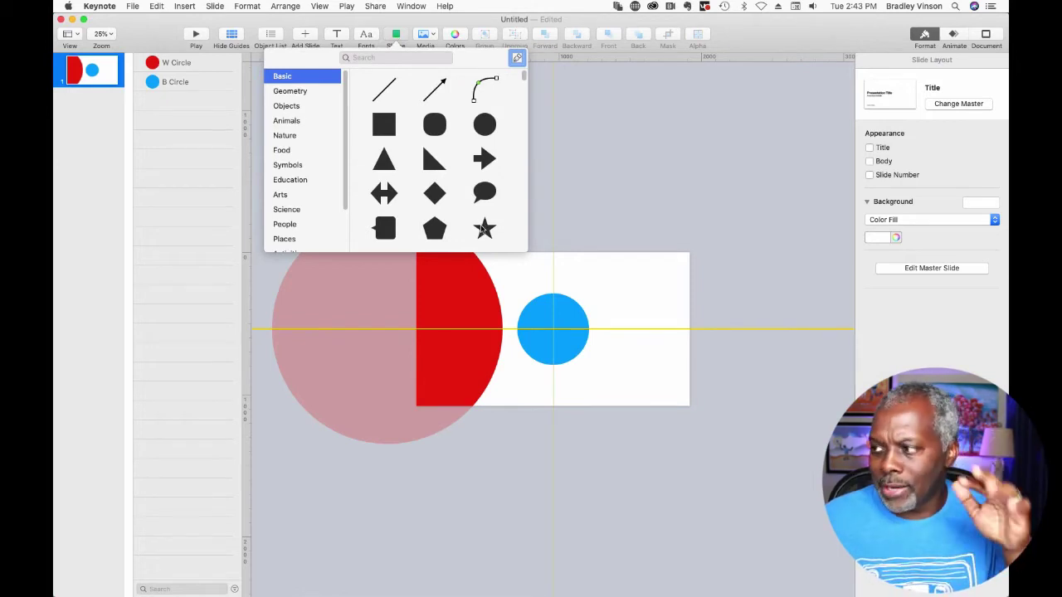
left_click(483, 230)
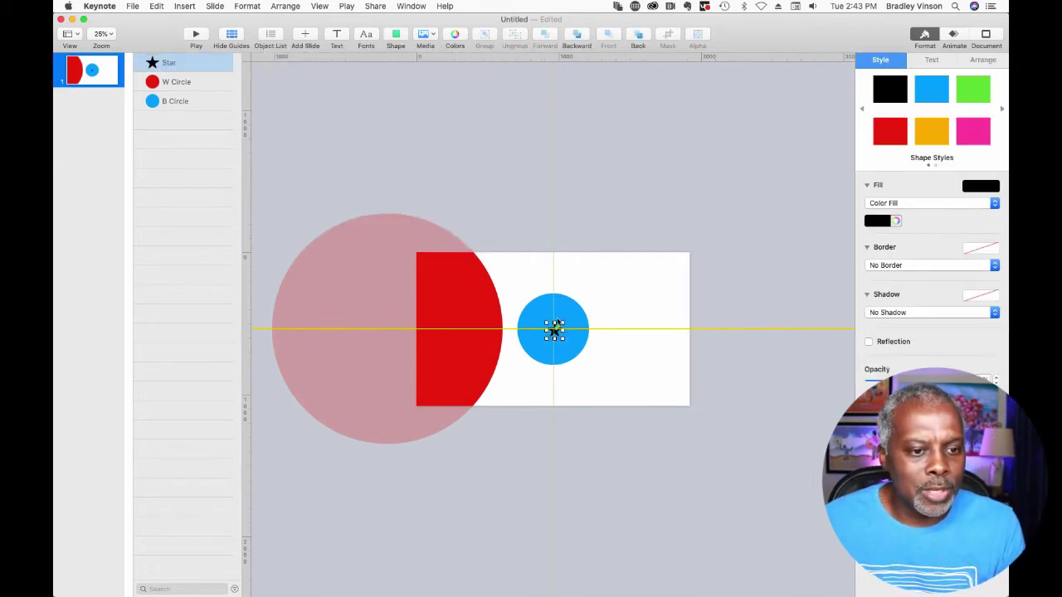
left_click_drag(560, 338, 583, 365)
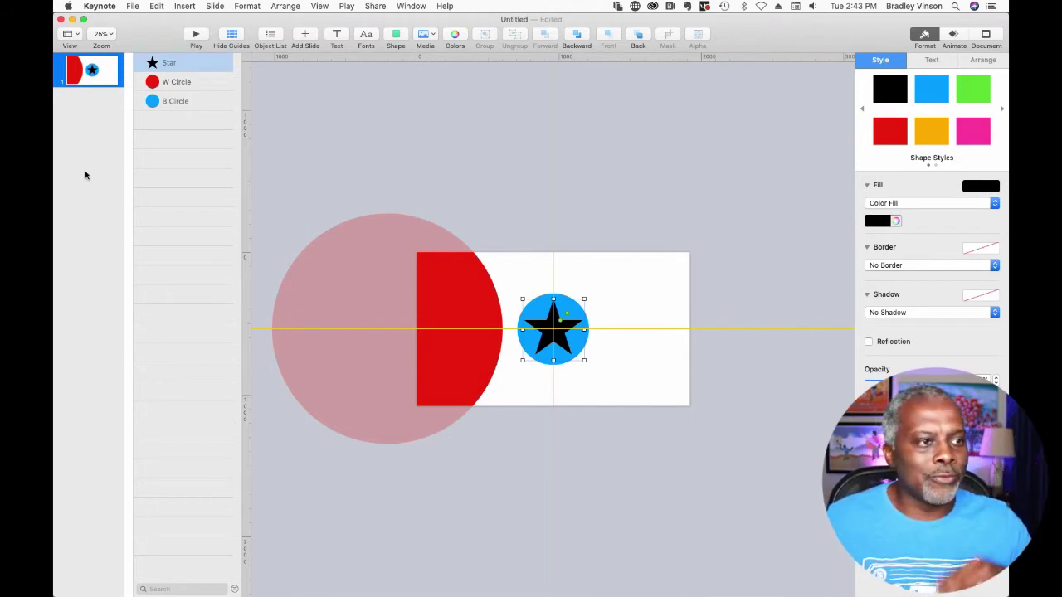
double_click(175, 72)
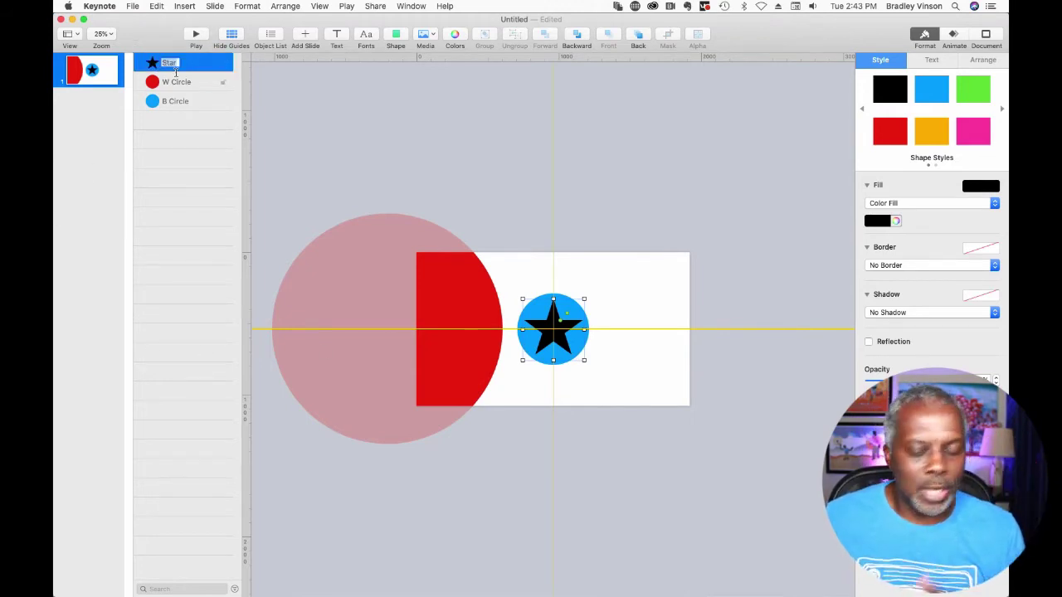
type("logo")
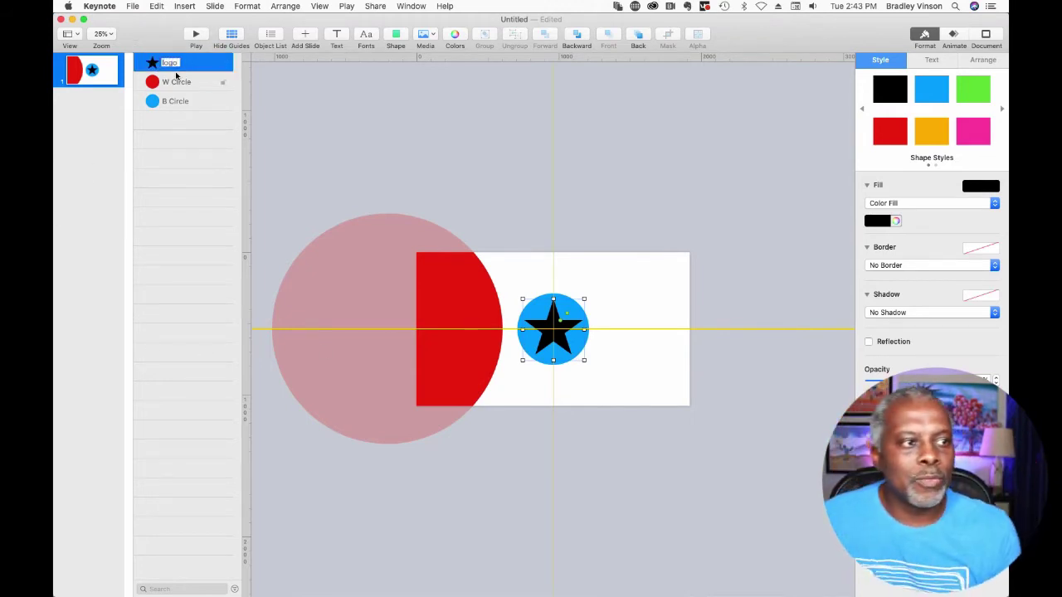
left_click(178, 146)
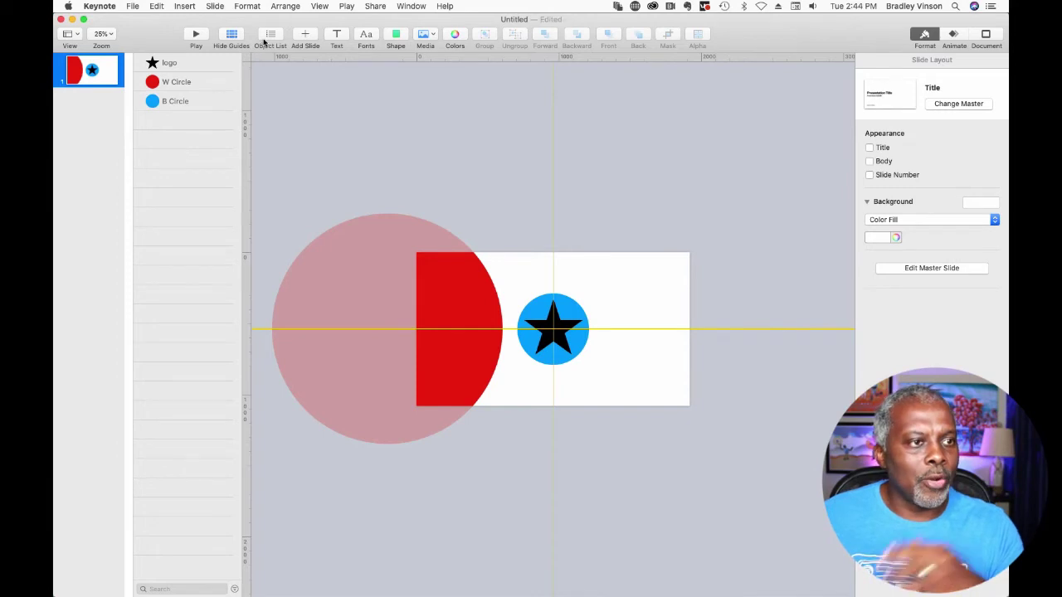
Step: Add a text box reading "COOL STUFF ABOUT ME" below and to the right of the blue circle, and select its text
left_click(335, 35)
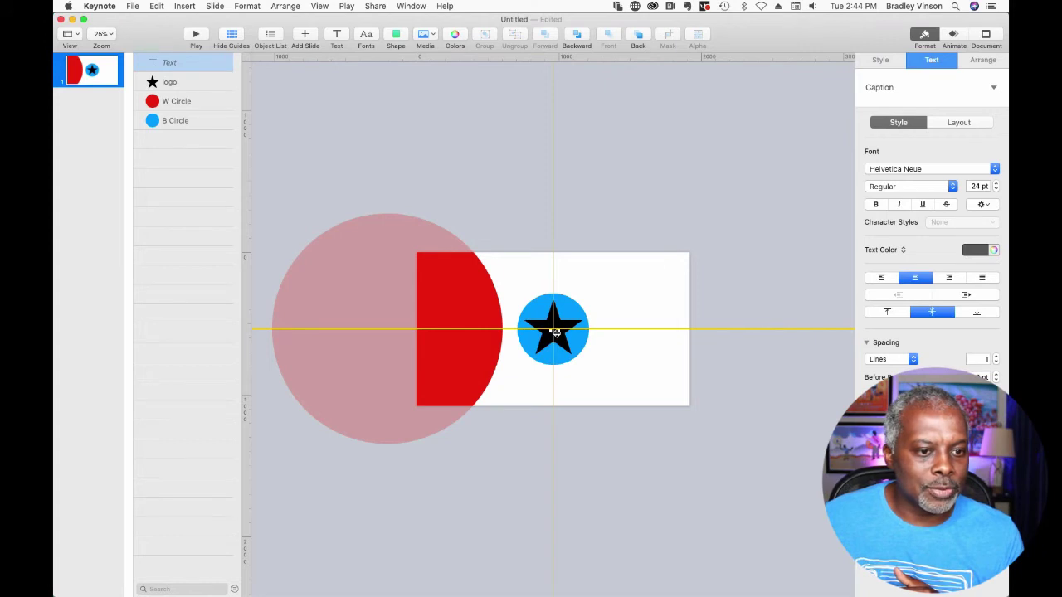
left_click_drag(557, 334, 616, 381)
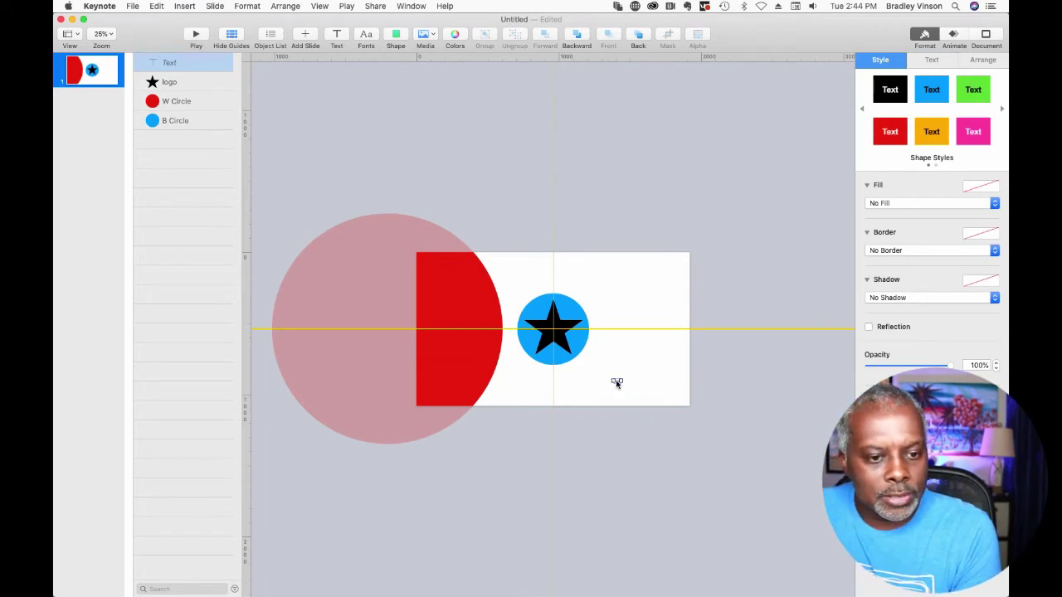
double_click(617, 382)
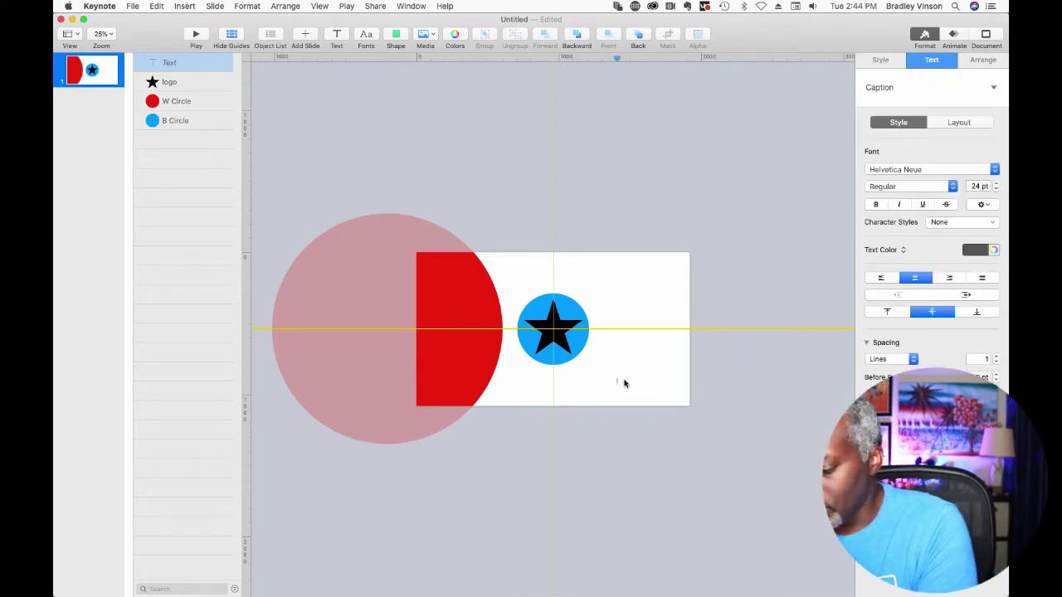
type("COOL")
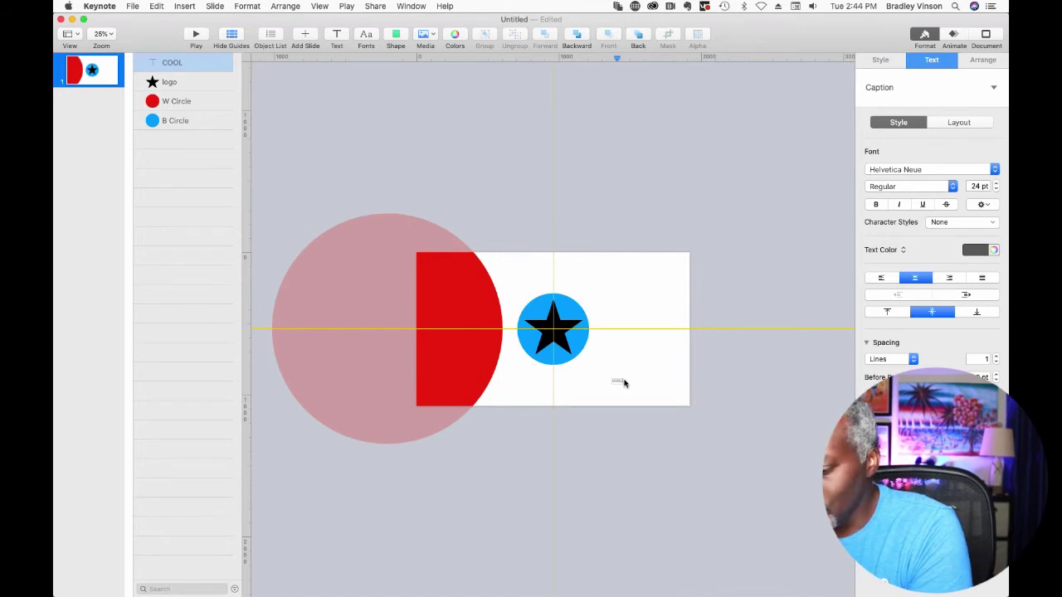
type(" STUFF")
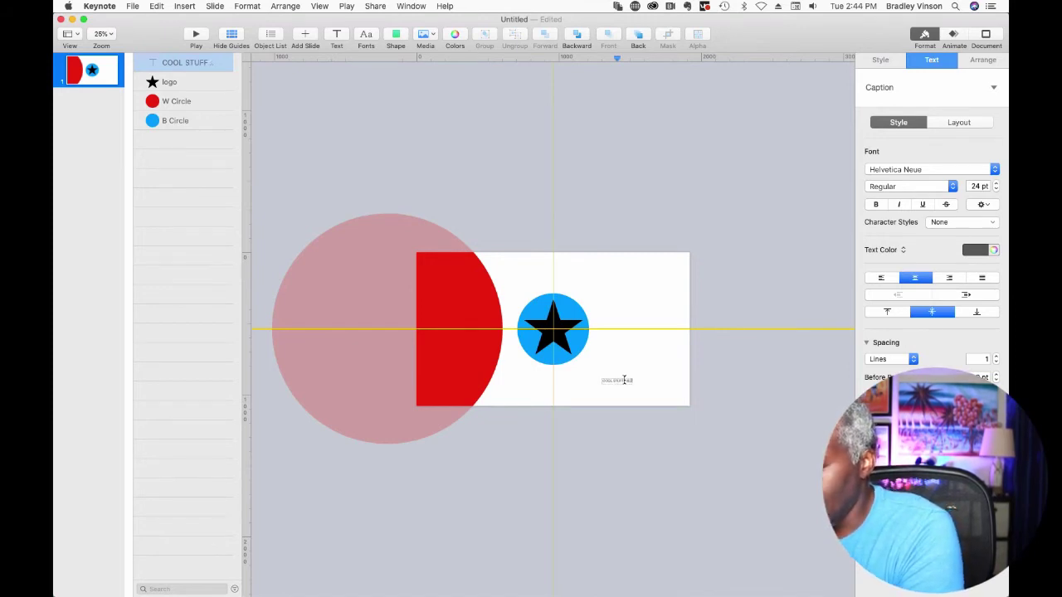
type(" VIDEORIES")
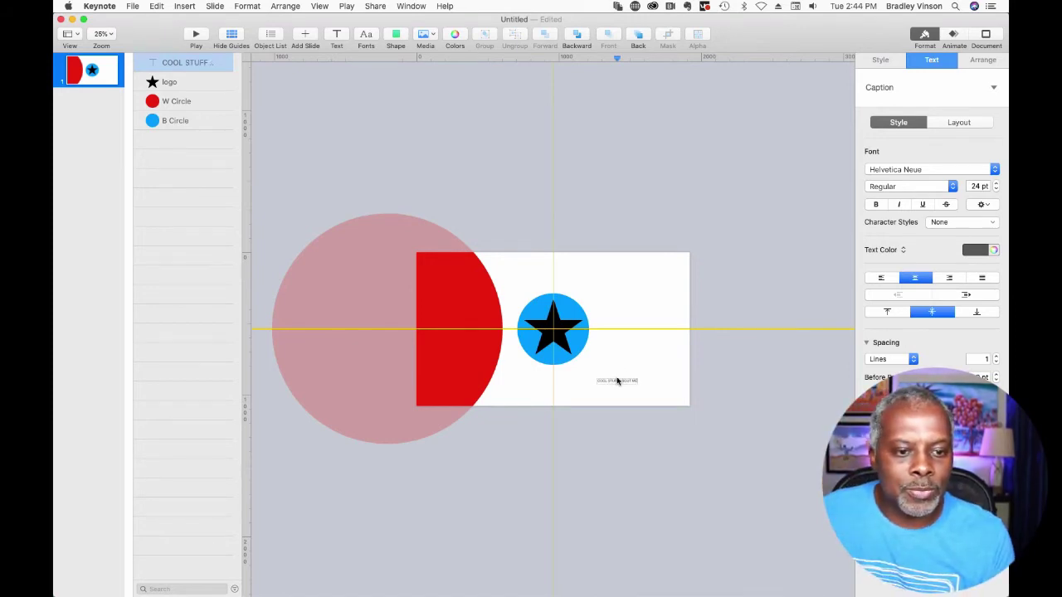
left_click(621, 382)
double_click(621, 382)
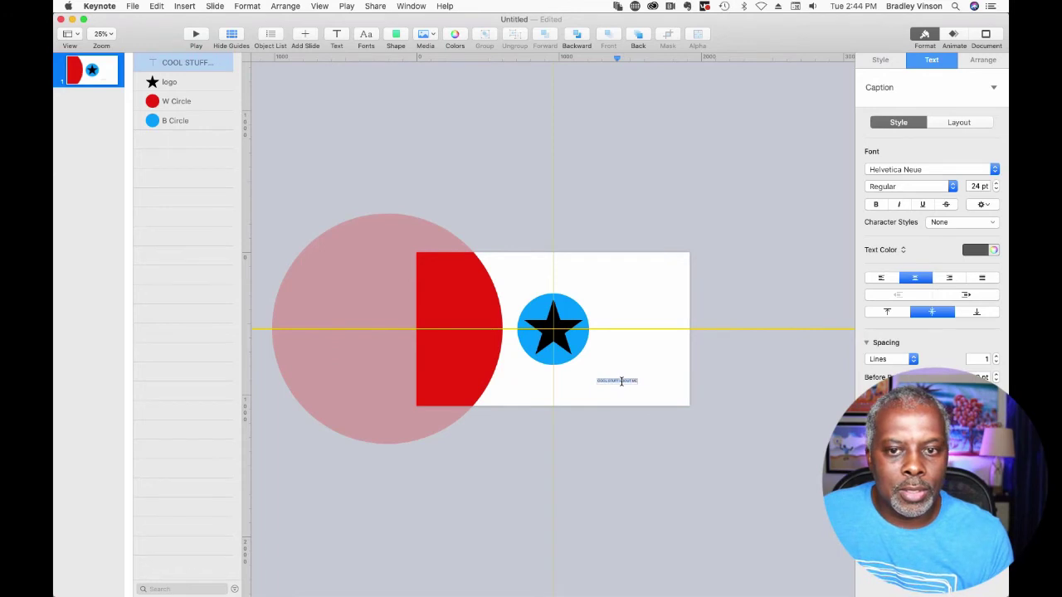
Step: Make the "COOL STUFF ABOUT ME" text bold and set its font size to 81 pt
left_click(874, 205)
left_click(996, 183)
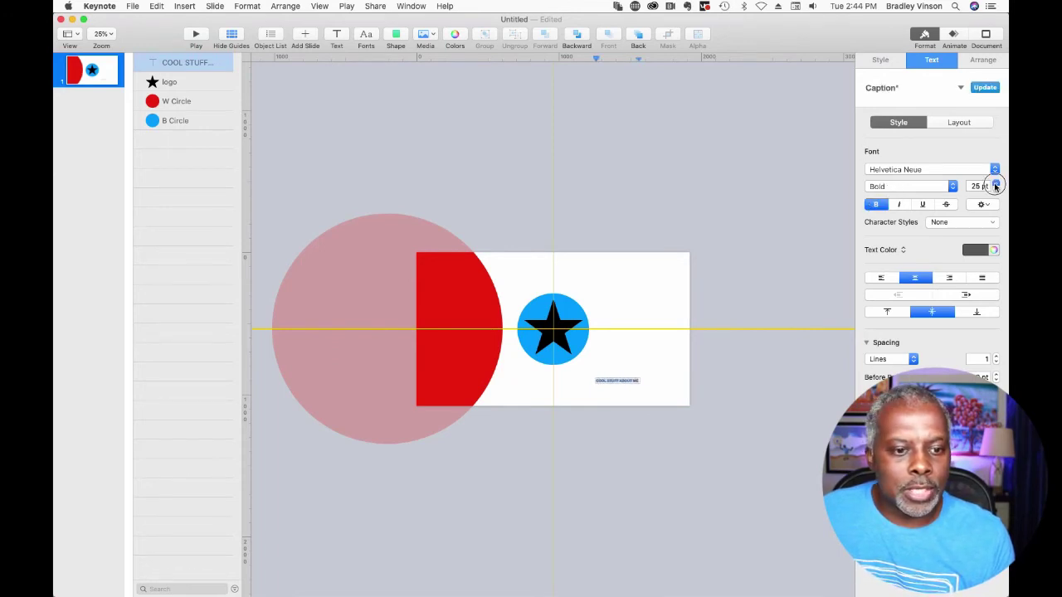
left_click(996, 183)
left_click(996, 183)
left_click(996, 183)
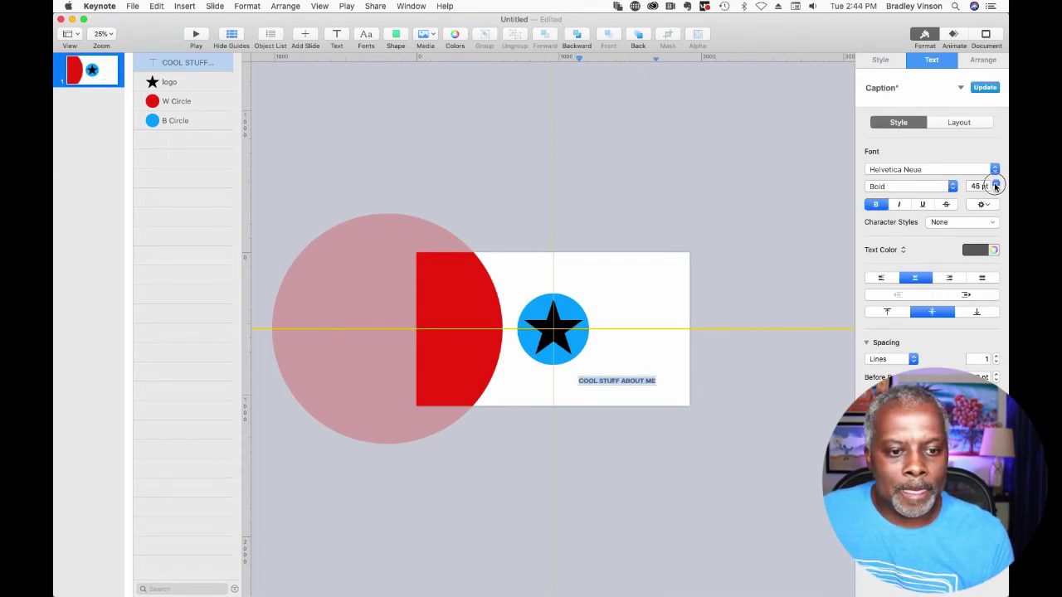
left_click(996, 183)
left_click(996, 183)
left_click(996, 183)
left_click(996, 183)
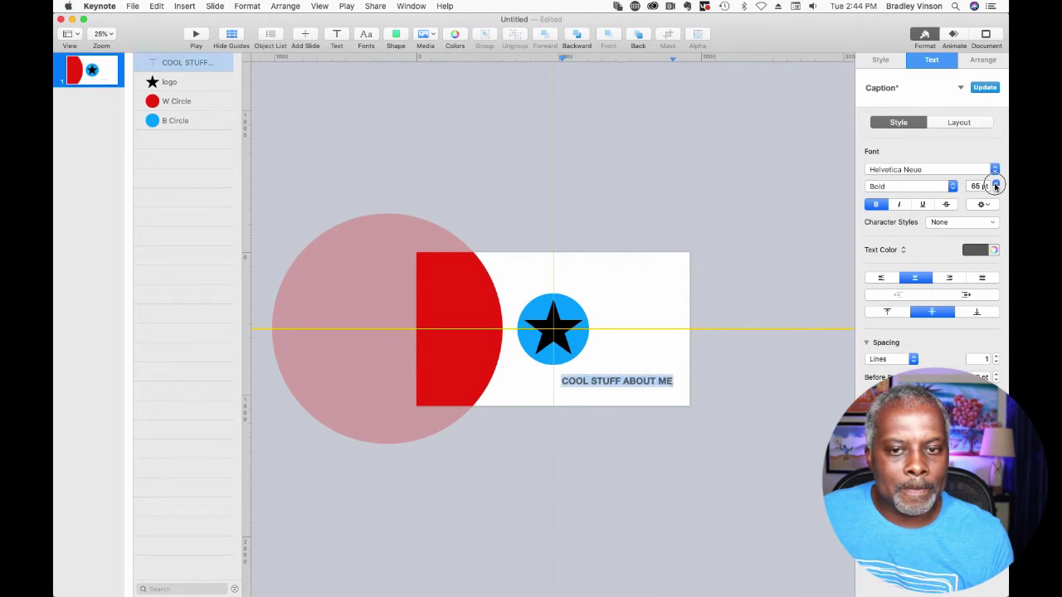
left_click(996, 183)
left_click(996, 183)
left_click(996, 183)
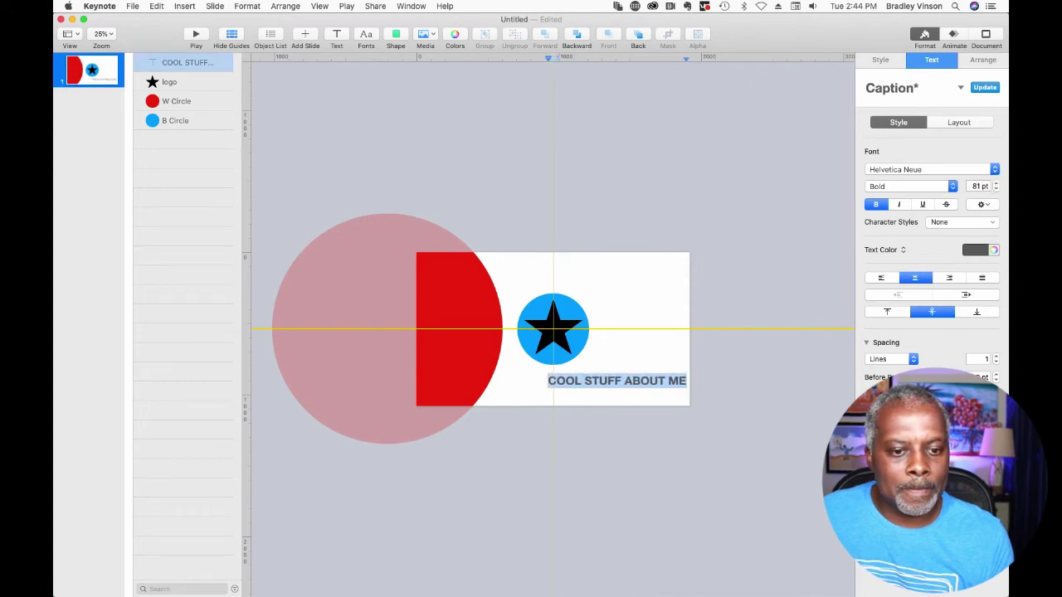
Step: Move the "COOL STUFF ABOUT ME" text box directly below the blue circle, roughly centered under it, and deselect it
left_click(685, 414)
left_click_drag(628, 379, 576, 383)
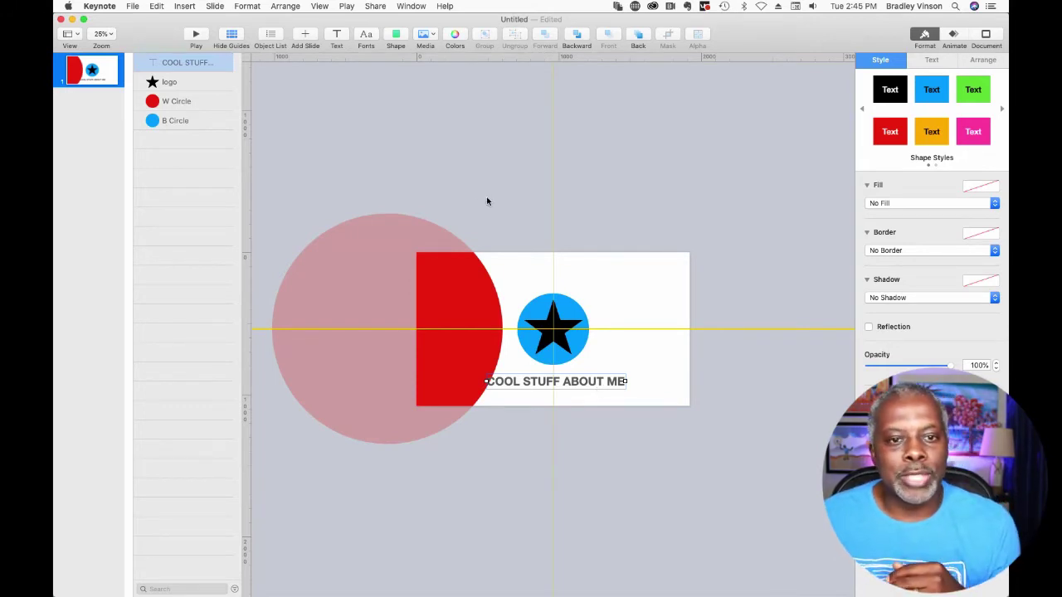
left_click(510, 154)
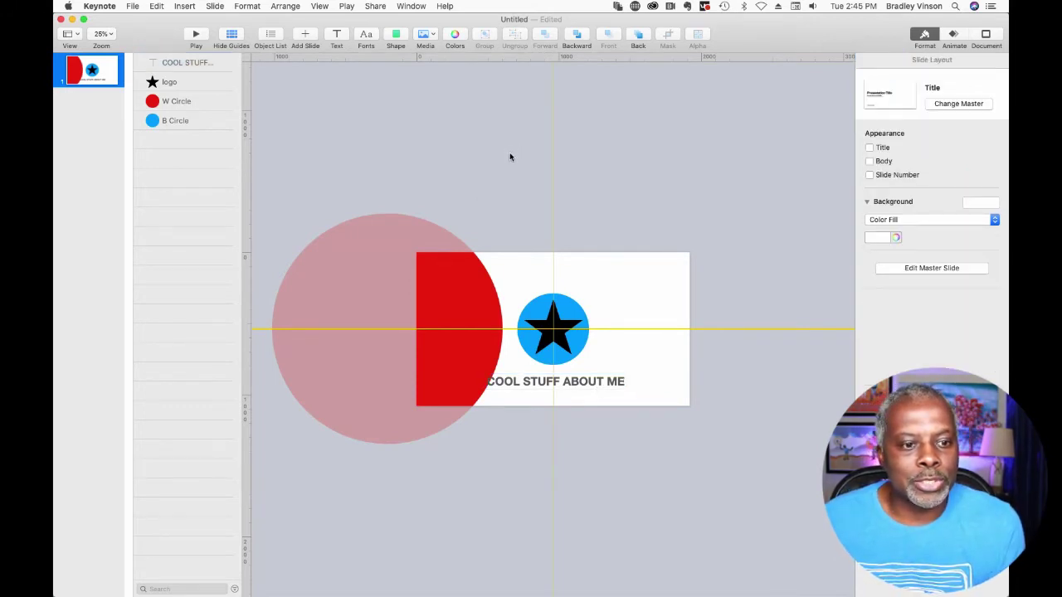
Step: Add a Scale build-in effect to B Circle
left_click(152, 125)
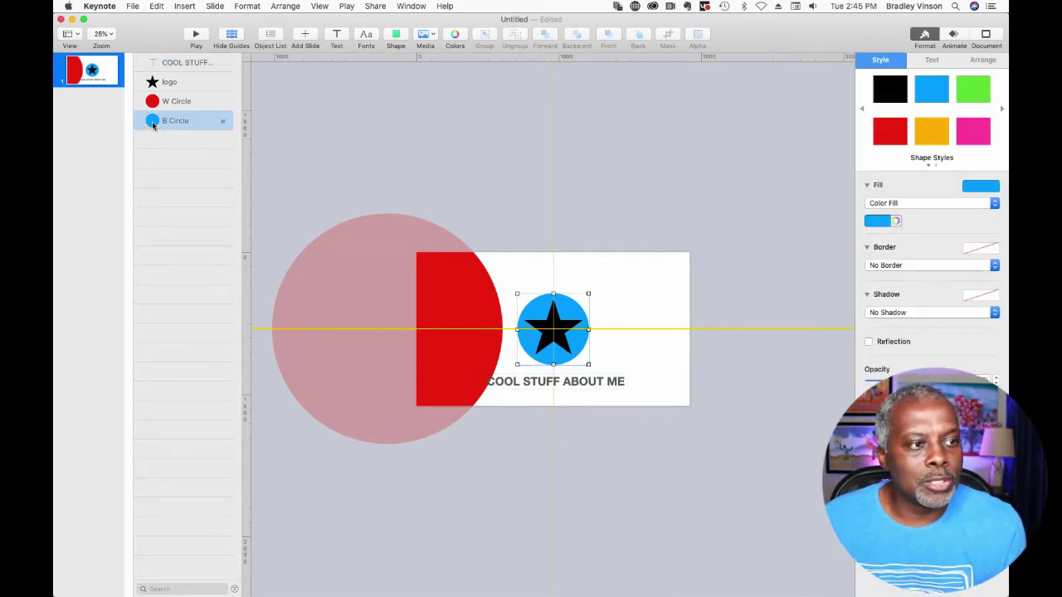
left_click(953, 36)
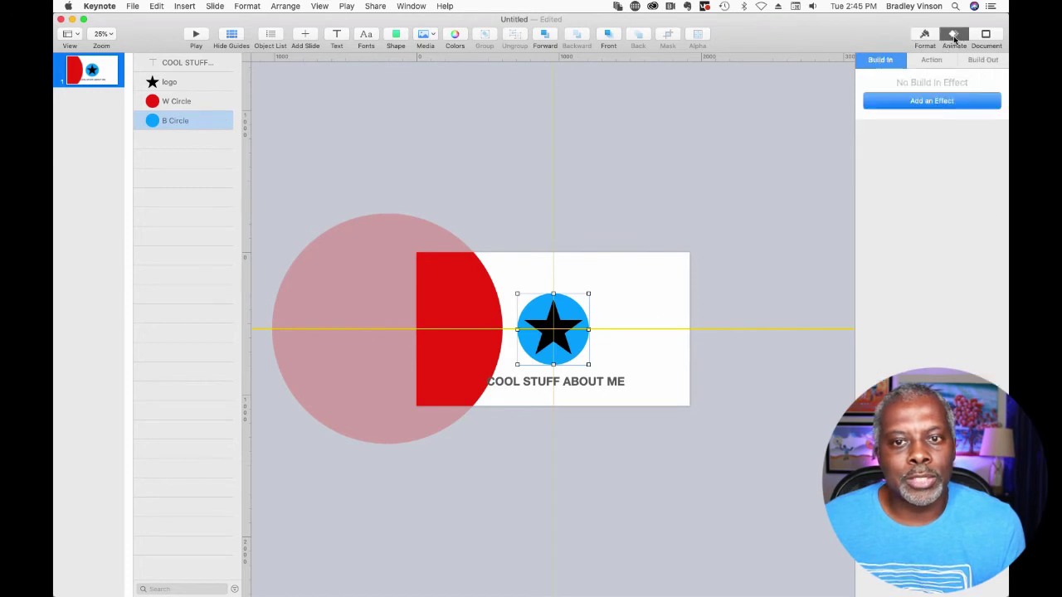
left_click(936, 102)
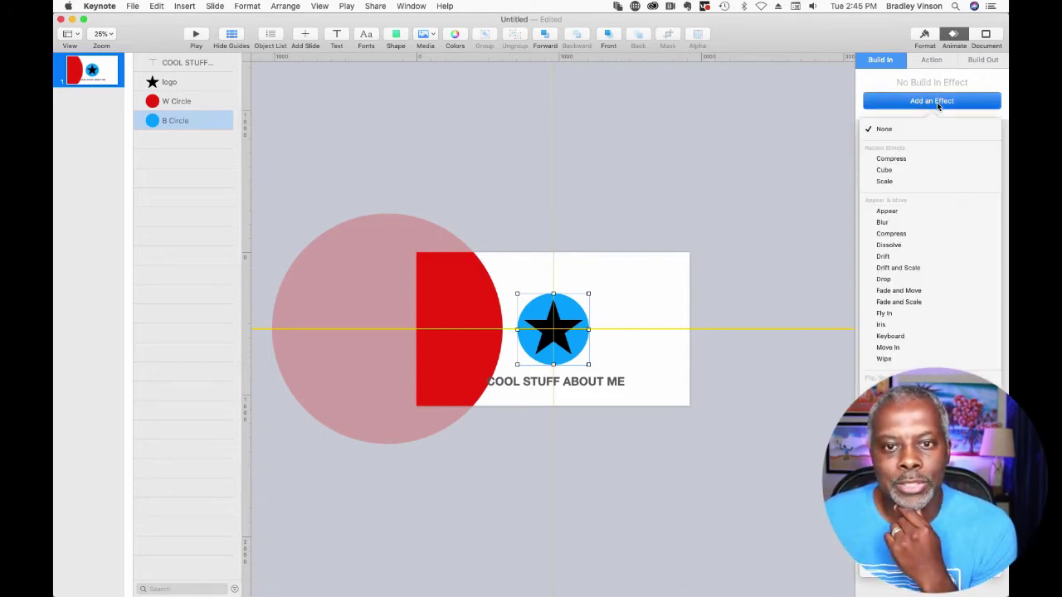
left_click(924, 181)
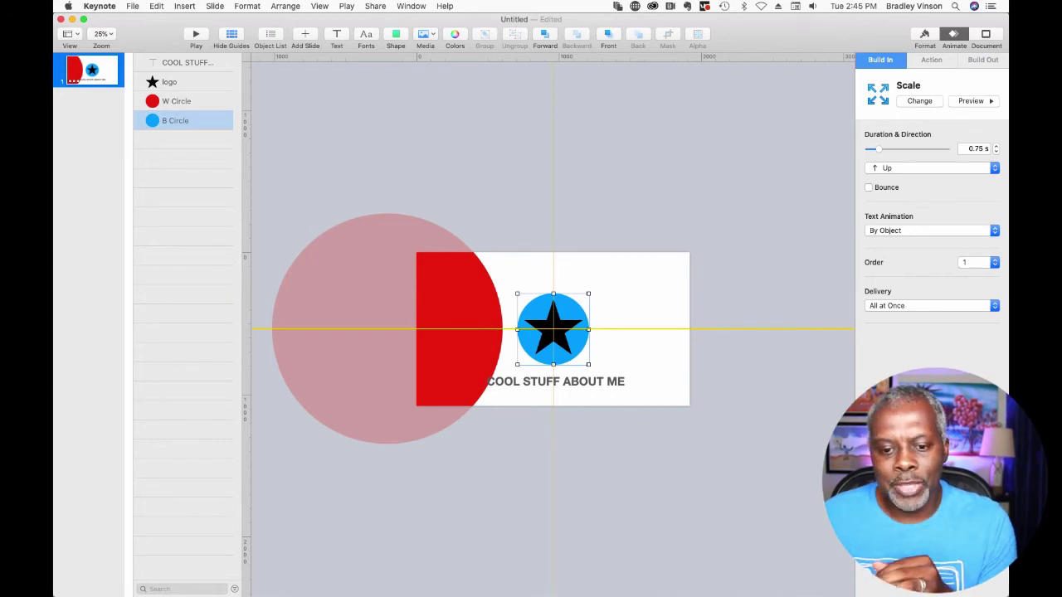
Step: Open the Build Order window, place it just below the object list entries and make it taller
left_click(931, 586)
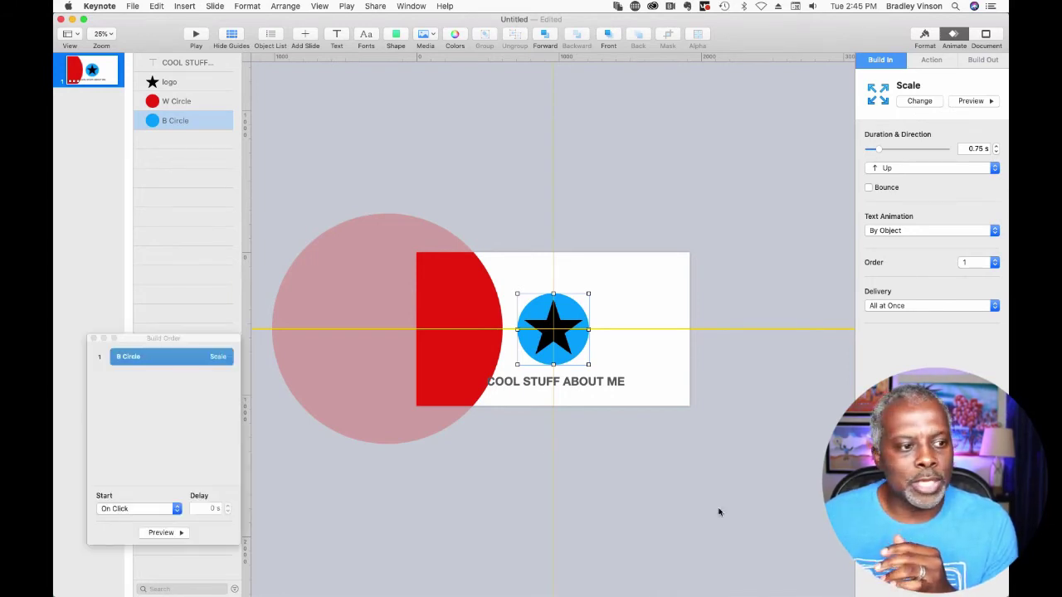
left_click_drag(170, 338, 171, 152)
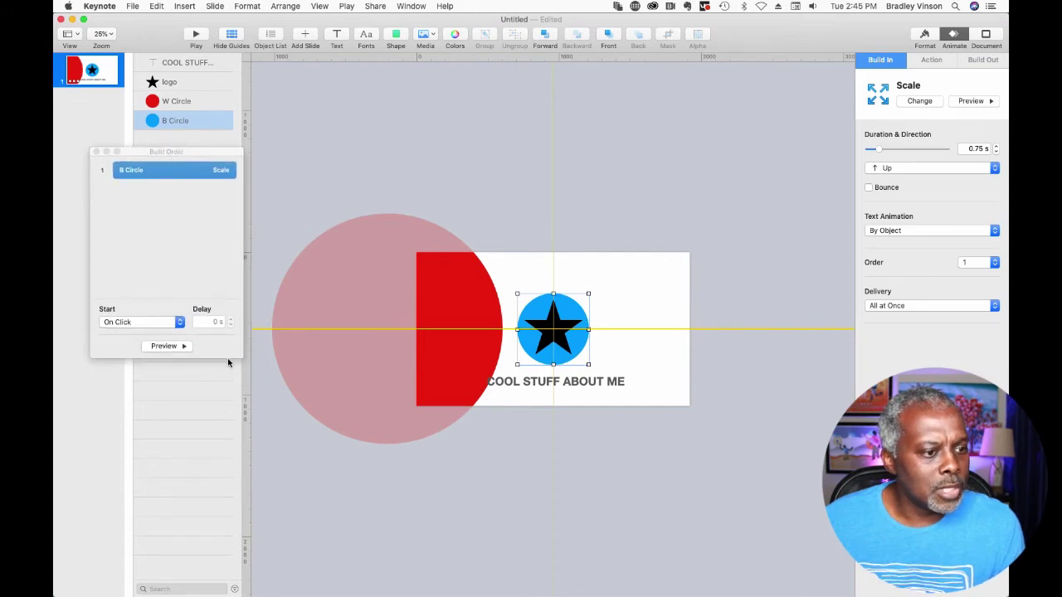
left_click_drag(240, 357, 199, 523)
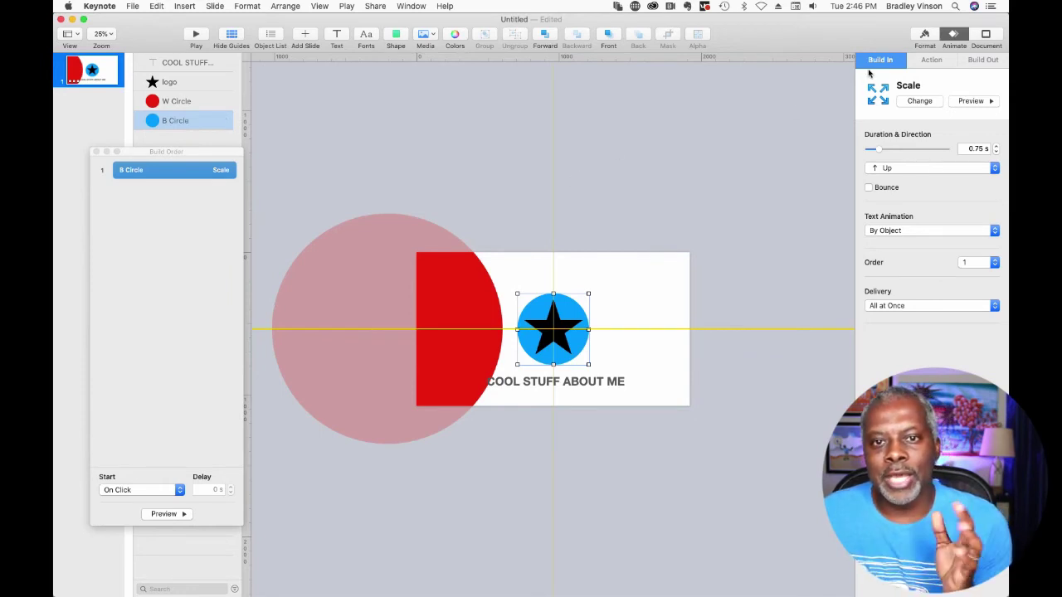
Step: Add a Scale action to B Circle and enlarge it to about 535% so the circle covers the whole slide
left_click(871, 63)
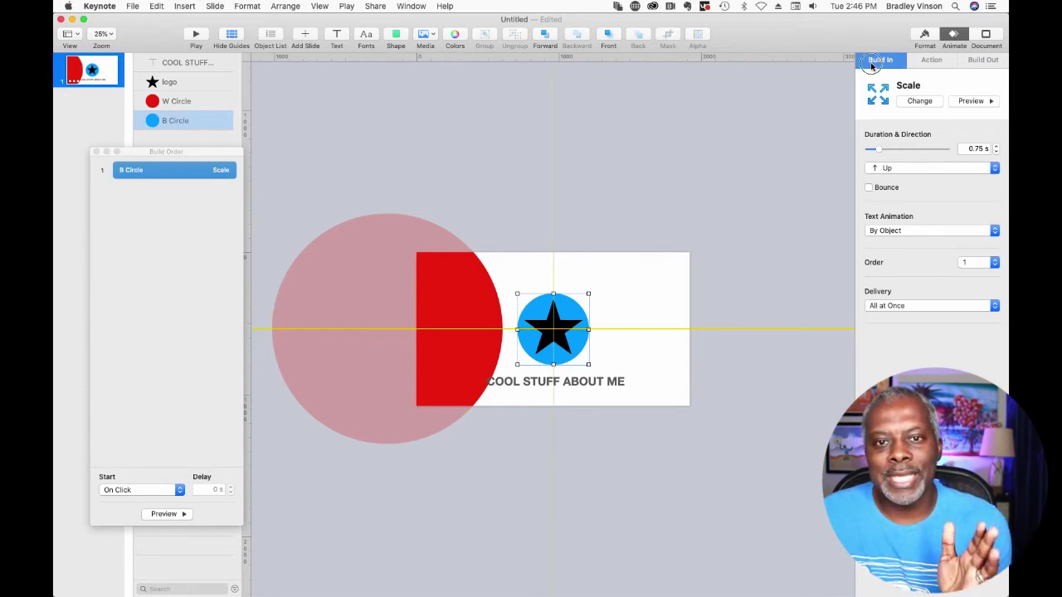
left_click(930, 61)
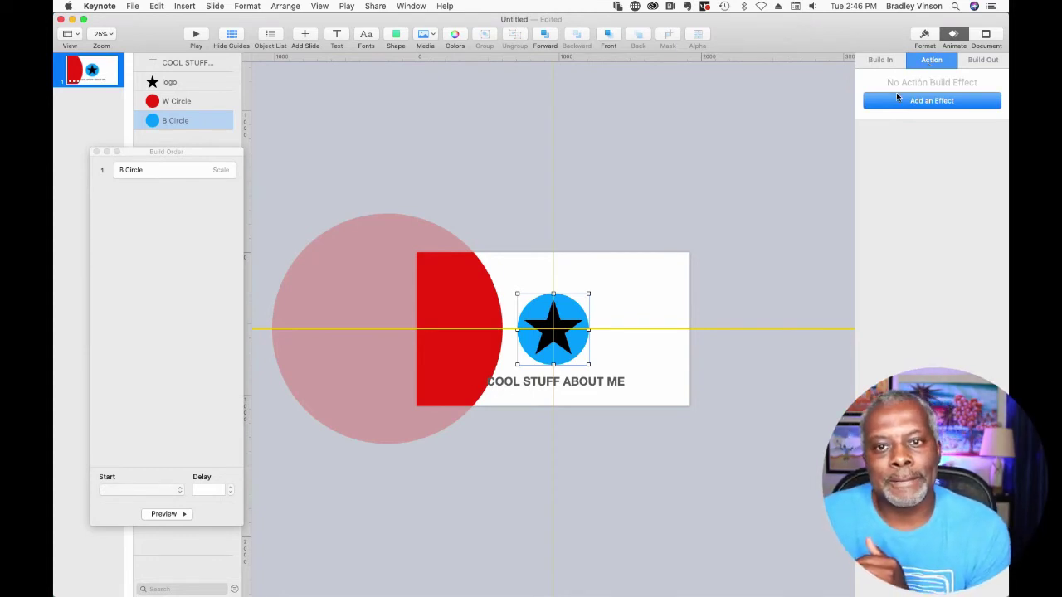
left_click(912, 105)
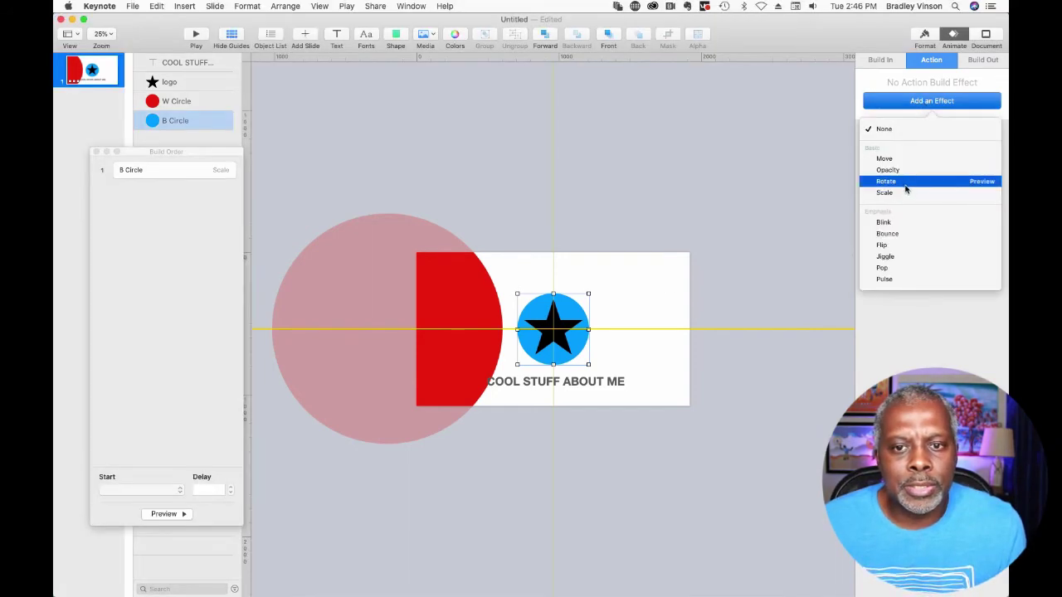
left_click(905, 193)
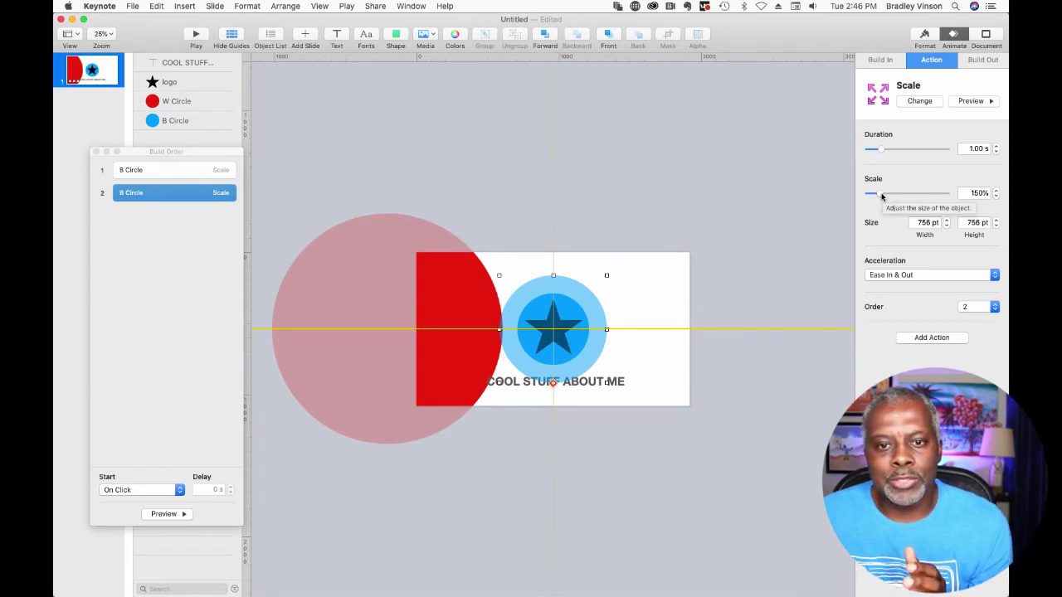
left_click_drag(880, 197, 894, 196)
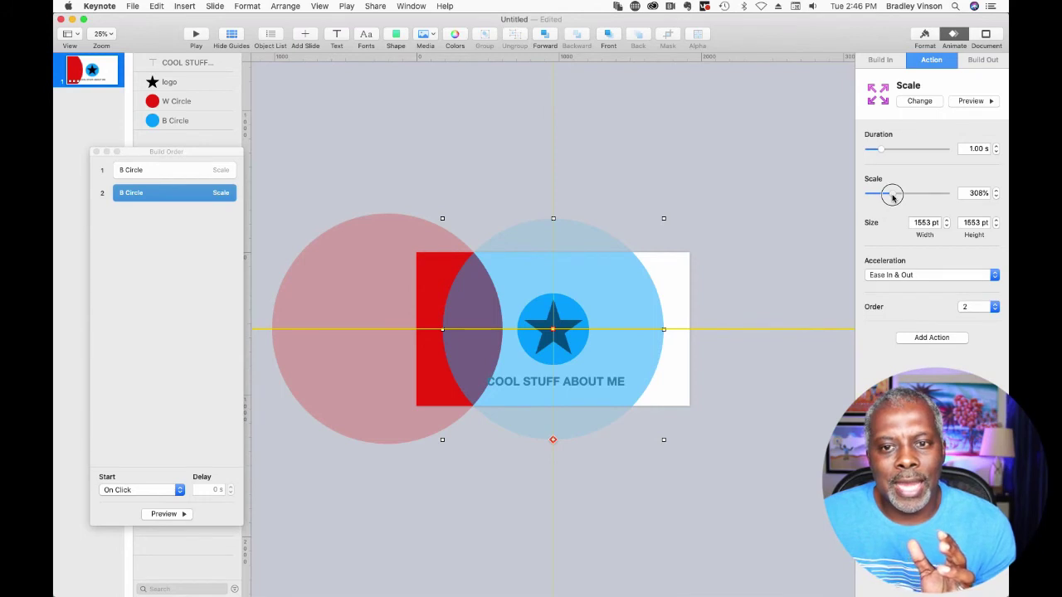
left_click_drag(893, 196, 909, 196)
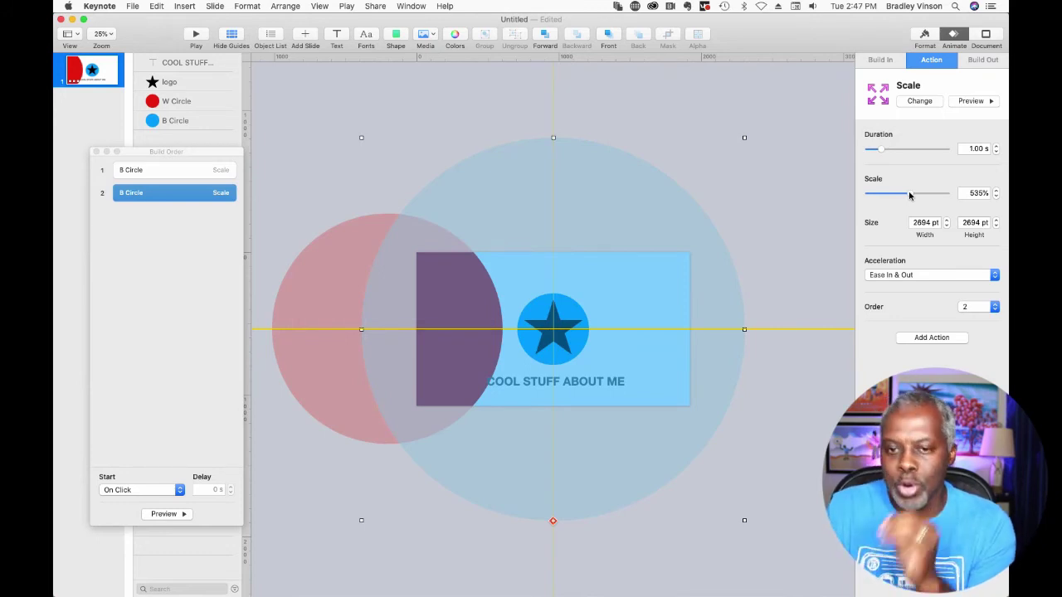
Step: Add a Move action to B Circle that shifts it horizontally toward the slide's right side, to about X 1491 pt
left_click(916, 339)
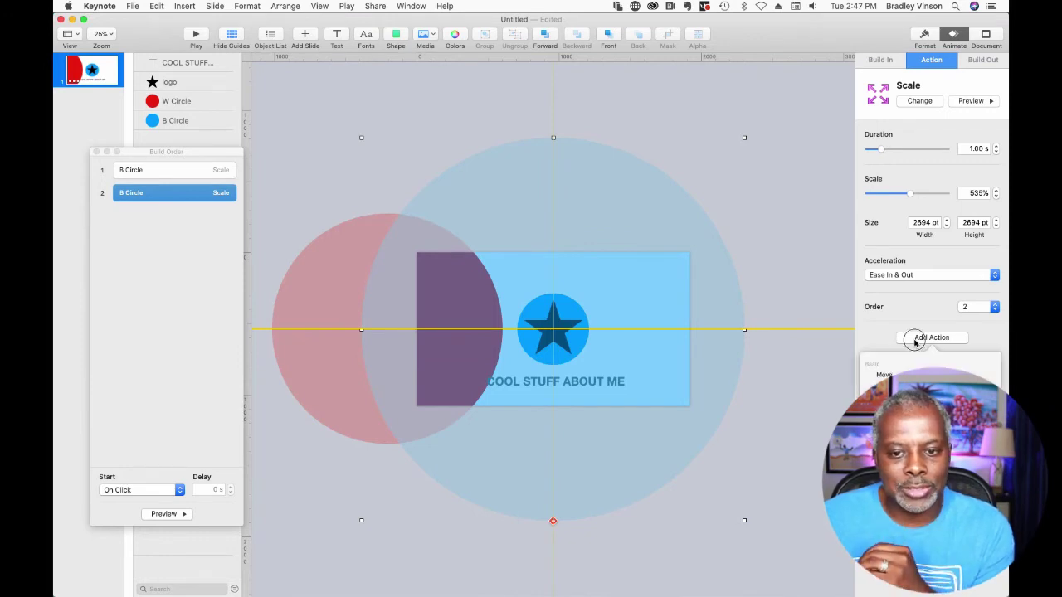
left_click(883, 374)
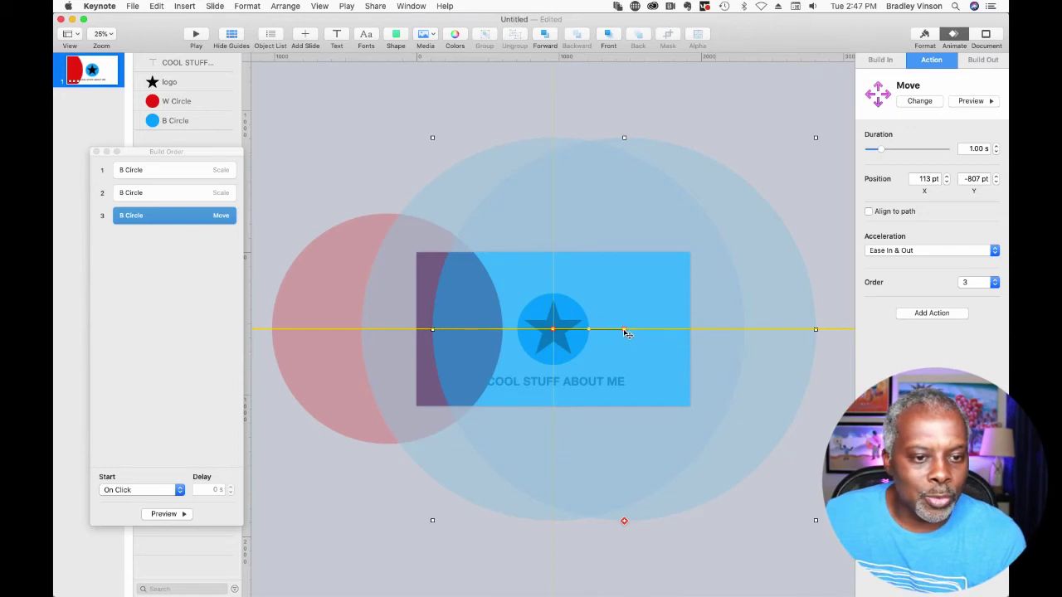
left_click_drag(624, 330, 819, 330)
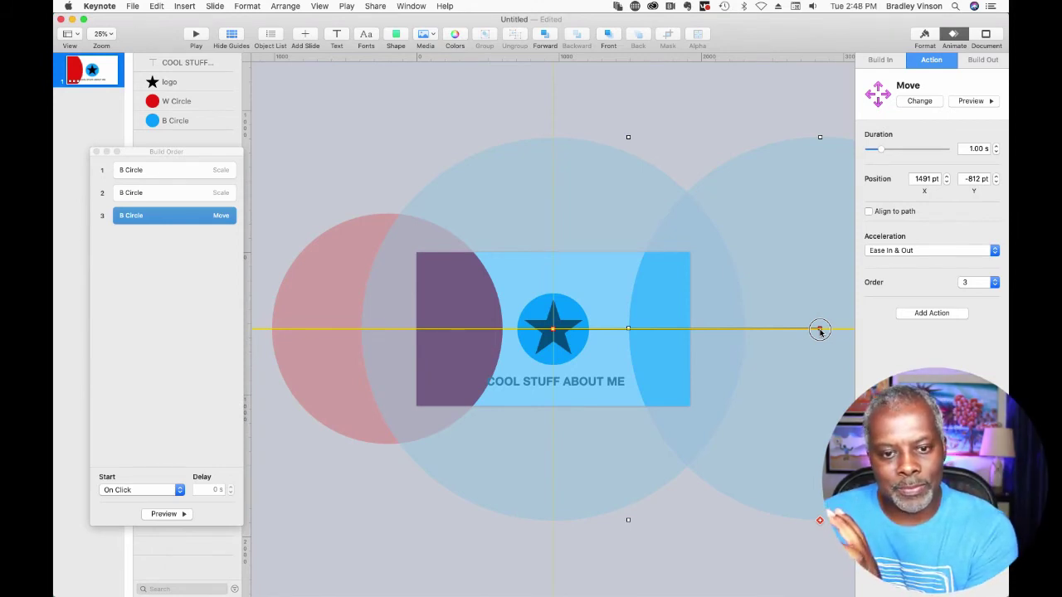
left_click_drag(819, 330, 819, 330)
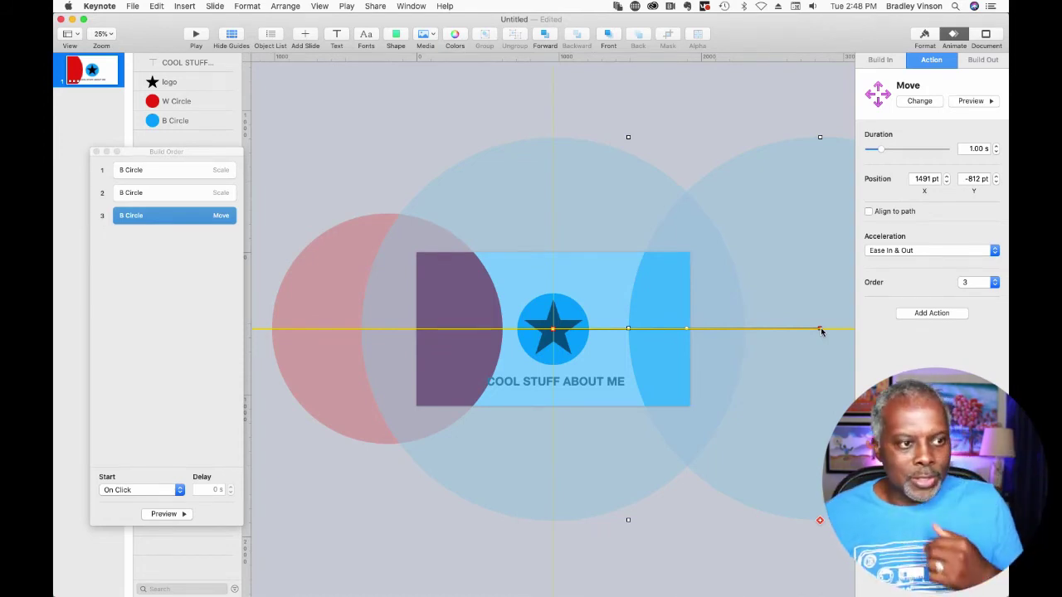
Step: Set B Circle's first Scale build to start After Transition
left_click(166, 174)
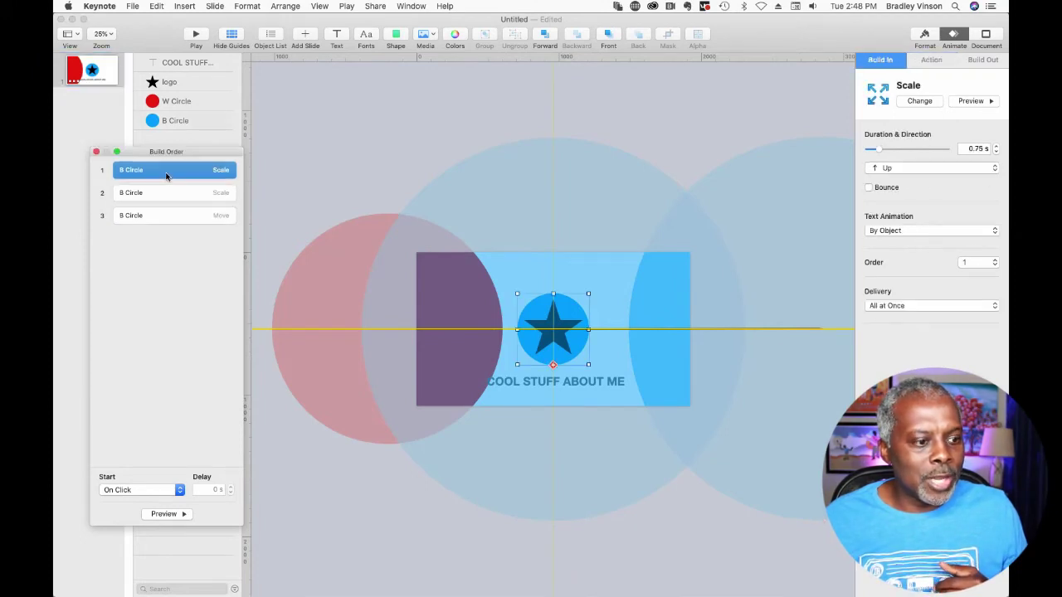
left_click(121, 490)
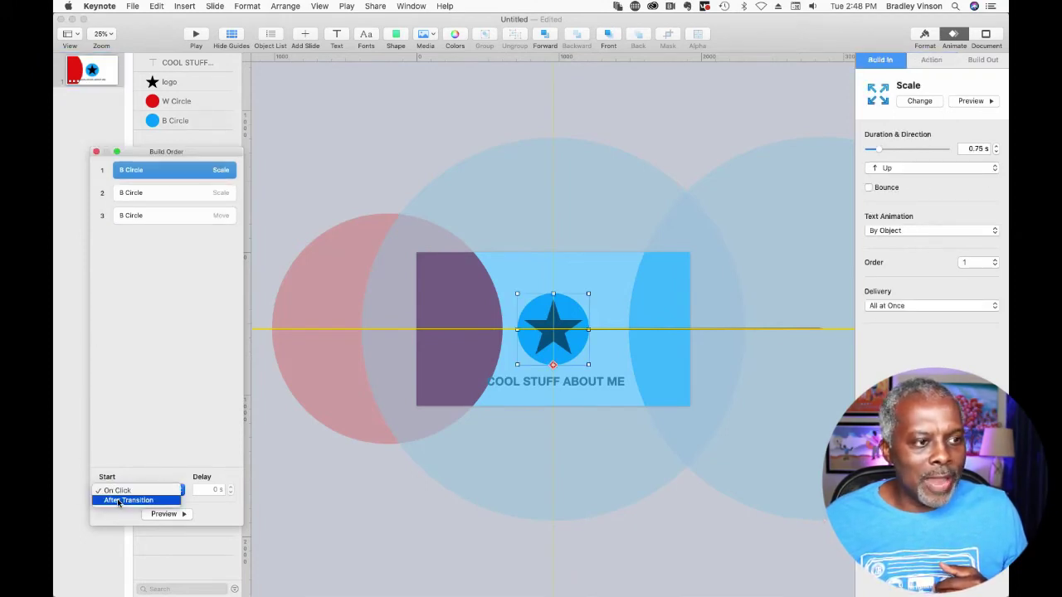
left_click(119, 500)
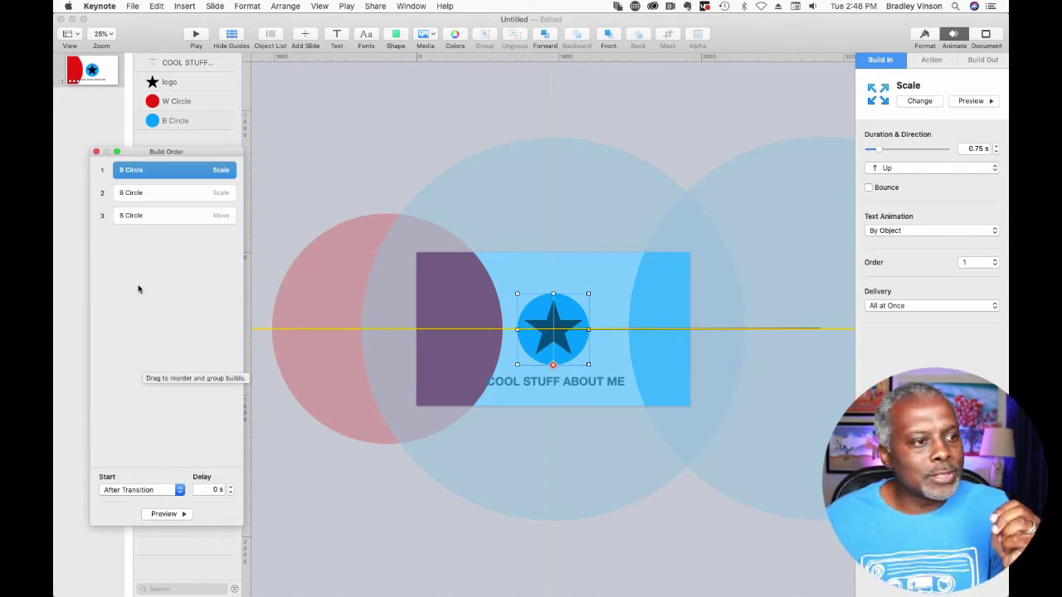
Step: Group B Circle's second Scale and Move builds under the first build, and set Move to start With Build 2
left_click_drag(163, 199, 168, 178)
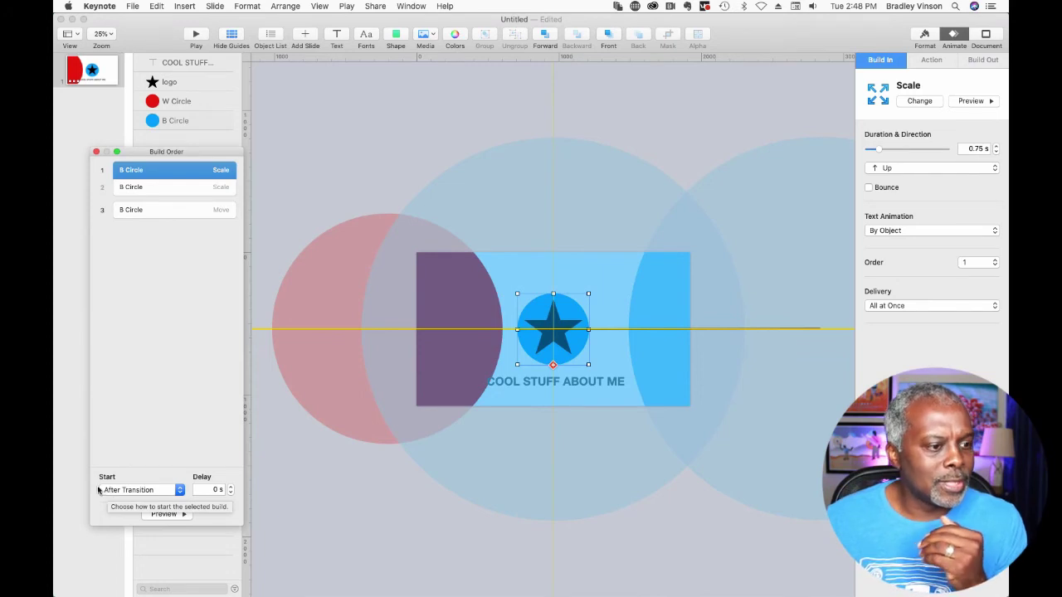
left_click_drag(176, 210, 171, 197)
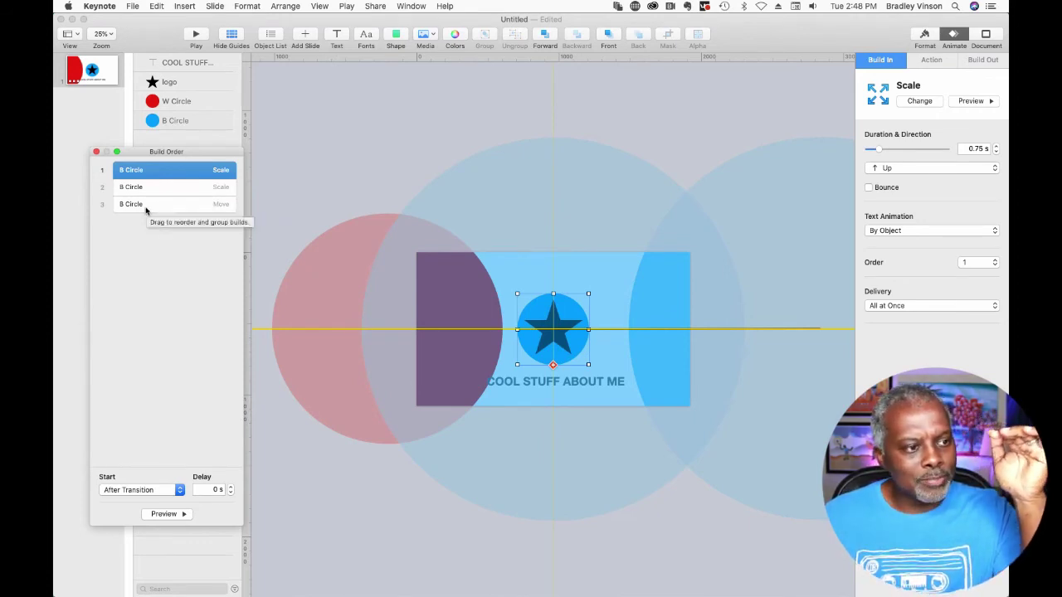
left_click(146, 211)
left_click(130, 491)
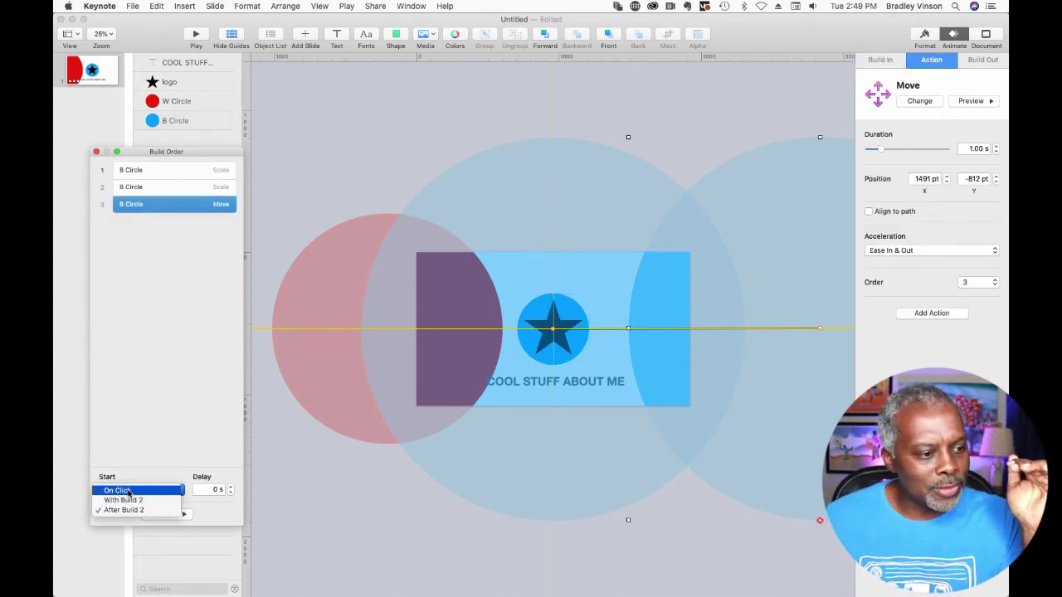
left_click(125, 500)
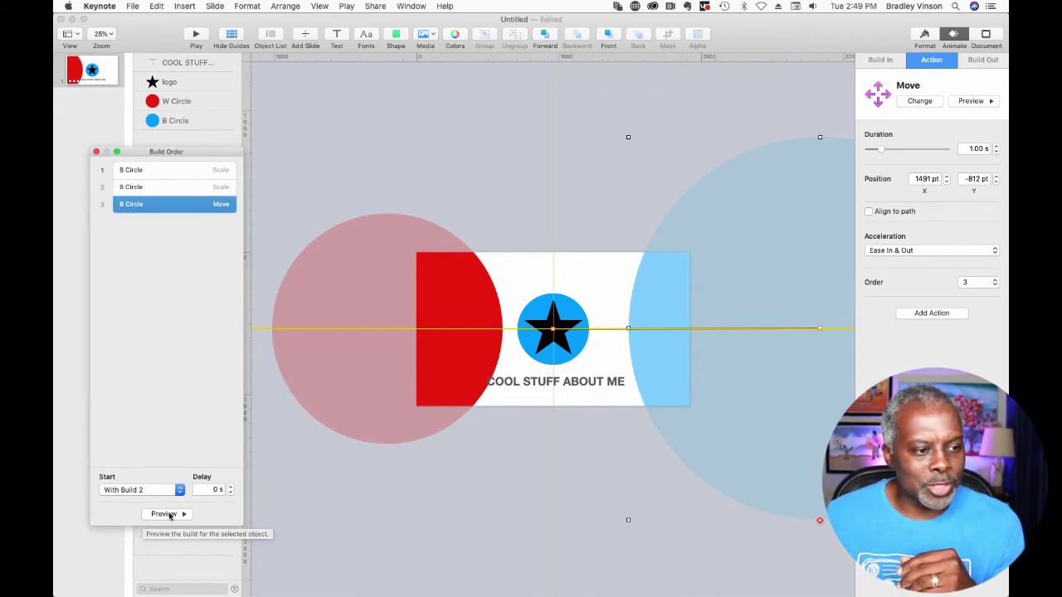
Step: Preview B Circle's build sequence from the first Scale build a few times, then deselect the builds
left_click(169, 170)
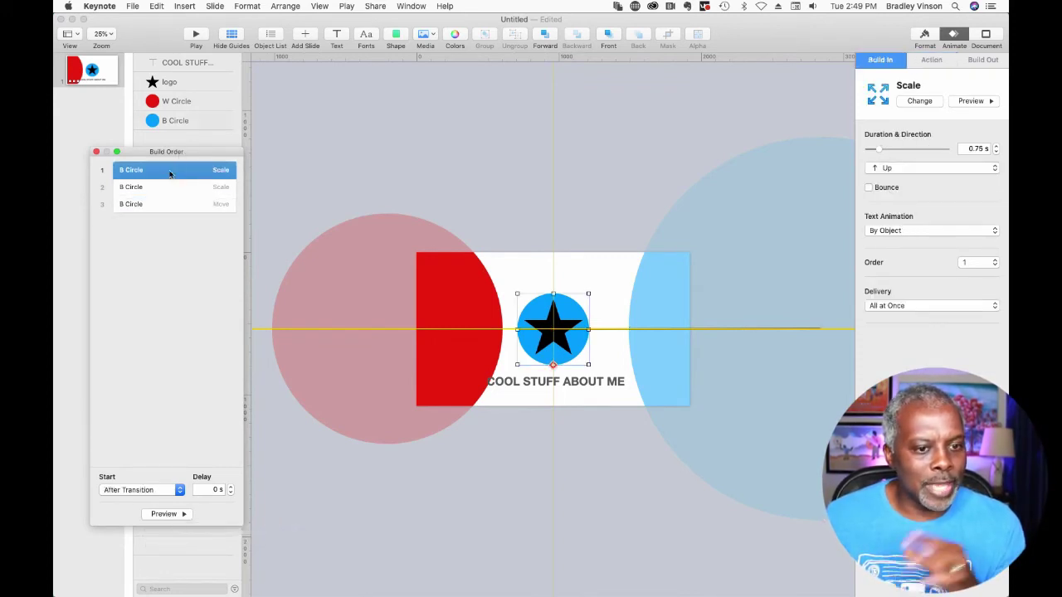
left_click(156, 515)
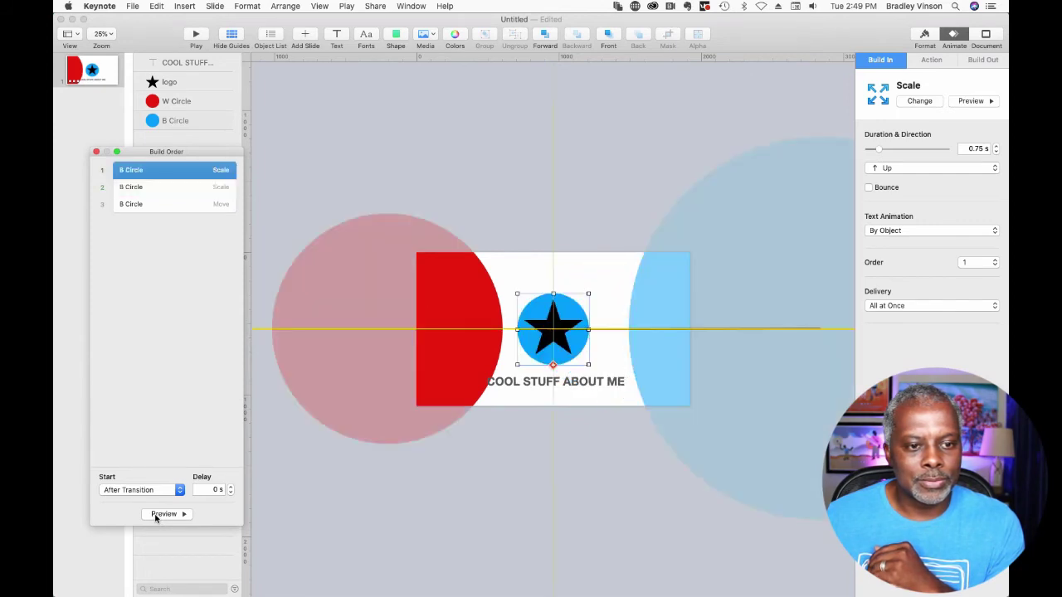
left_click(162, 514)
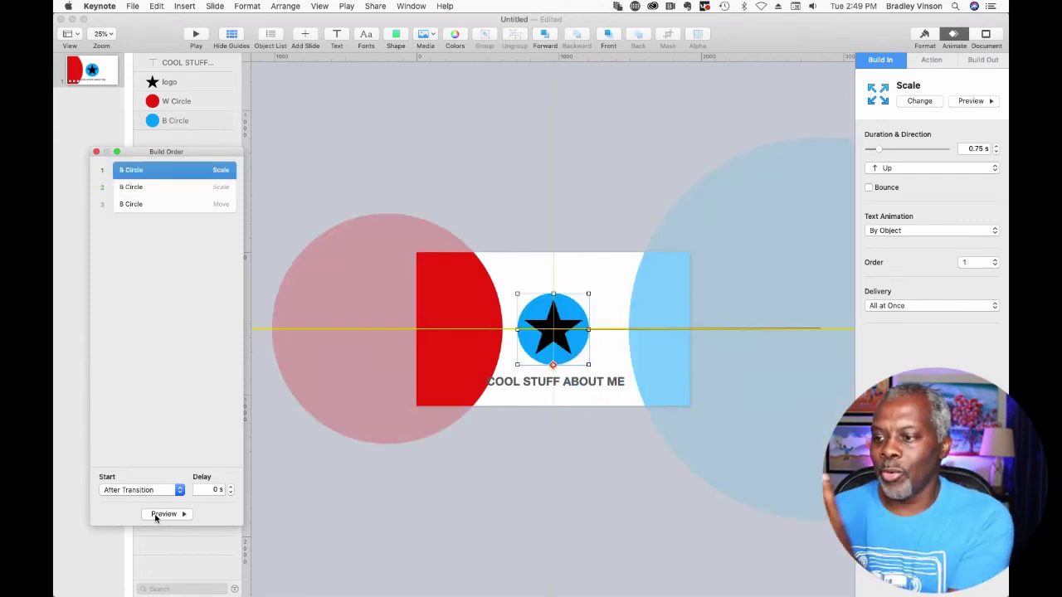
left_click(155, 515)
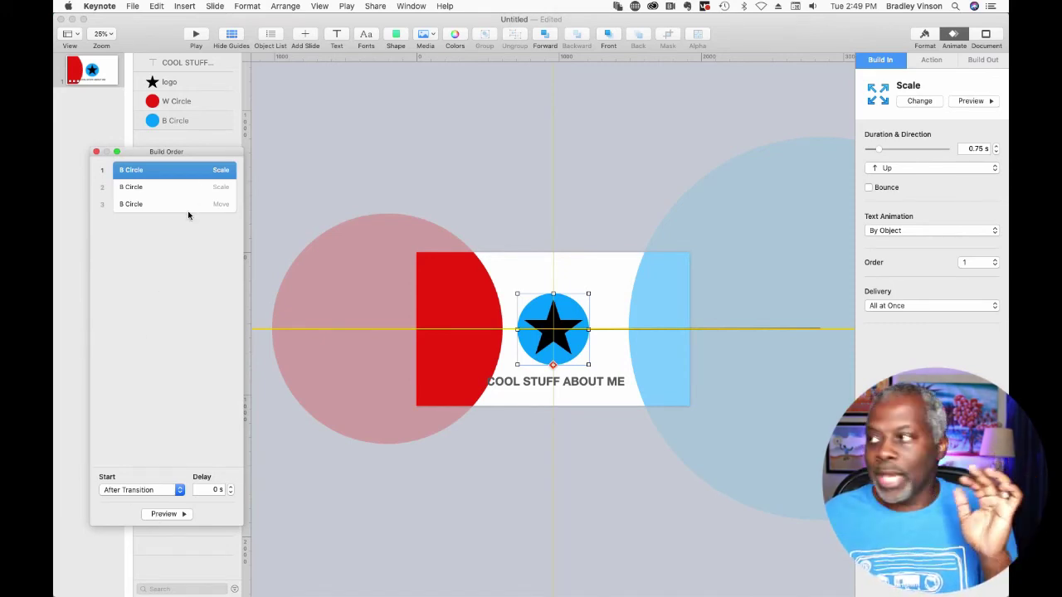
left_click(161, 249)
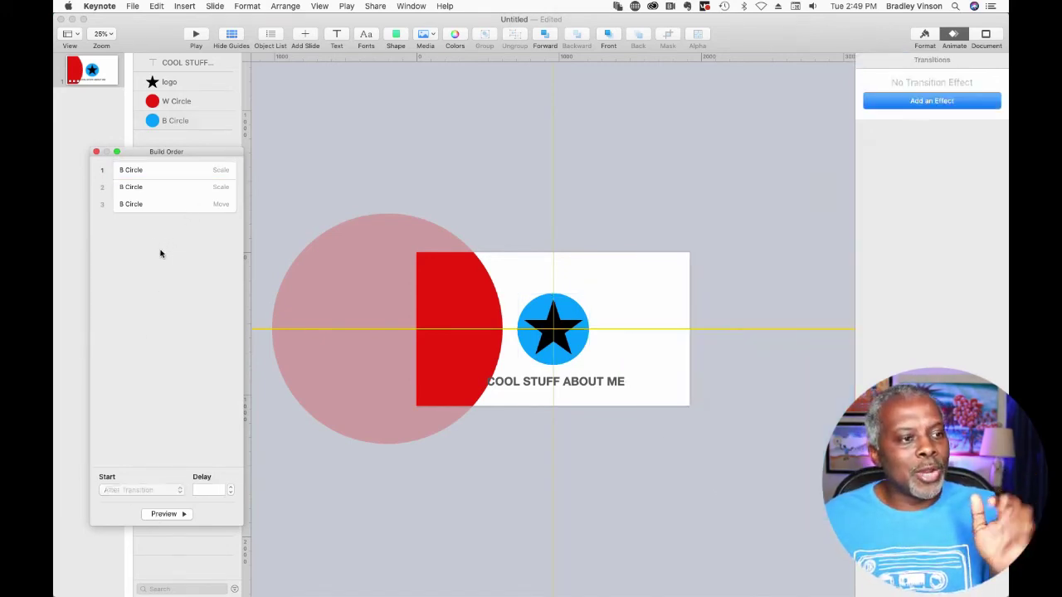
Step: Add a third Scale build to B Circle as an action following its Move, and set the scale to 1,000%
left_click(153, 130)
left_click(151, 207)
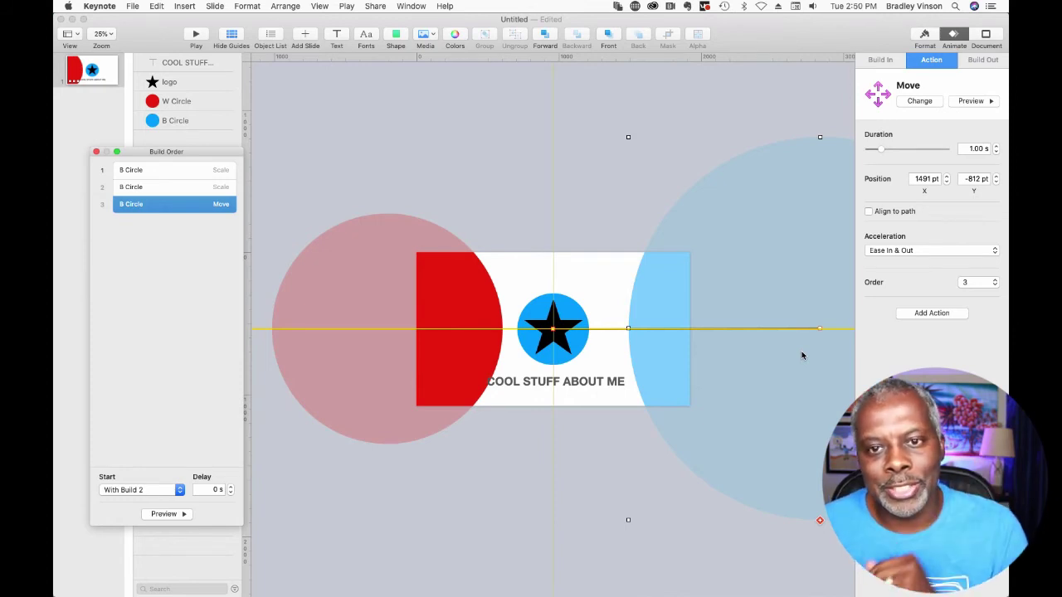
left_click(933, 314)
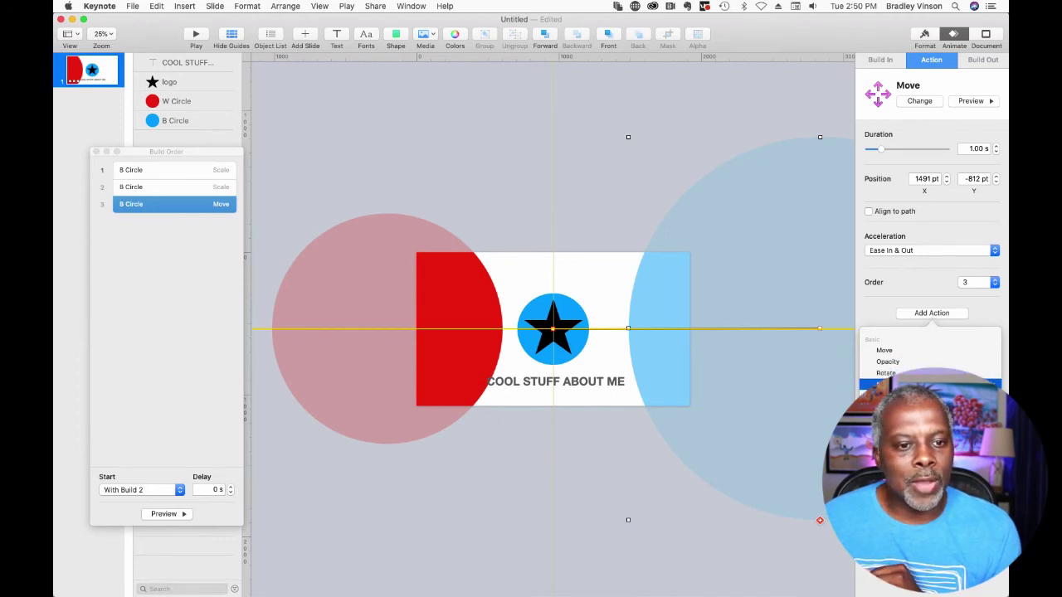
left_click(888, 384)
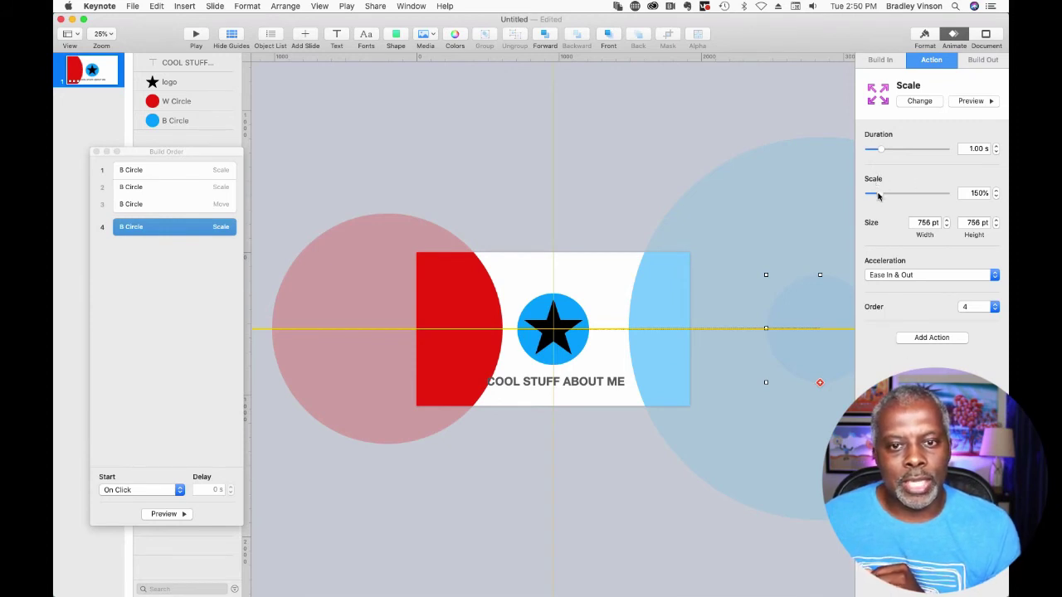
left_click_drag(879, 194, 953, 196)
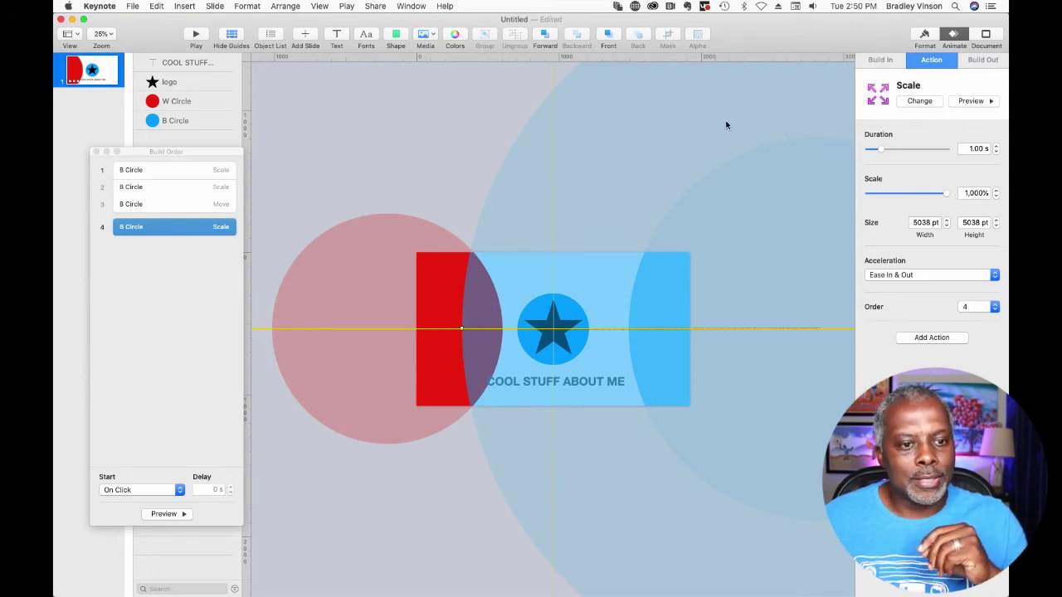
left_click_drag(710, 130, 712, 115)
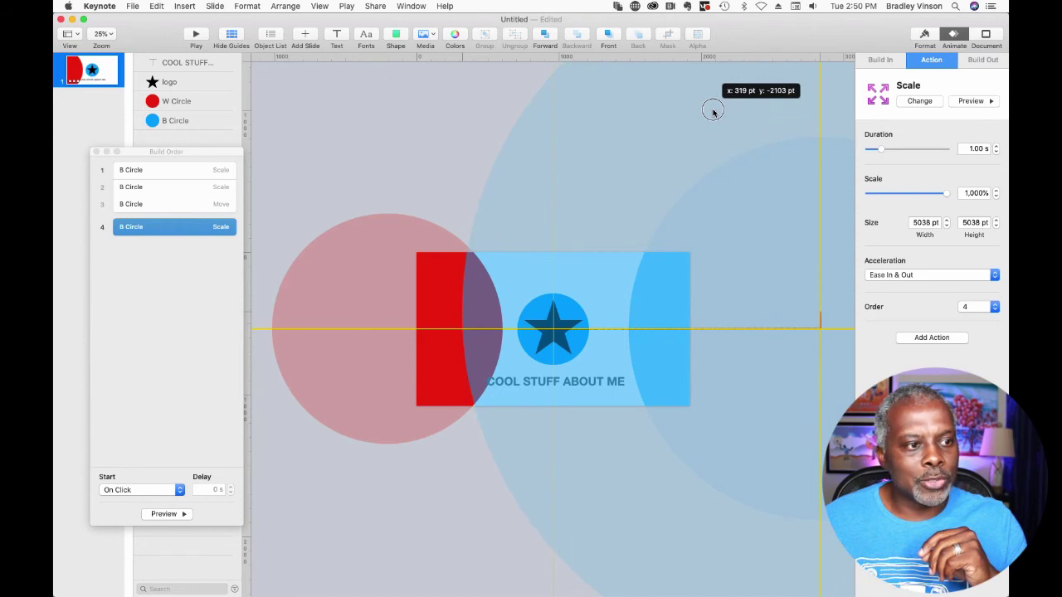
left_click_drag(712, 110, 711, 111)
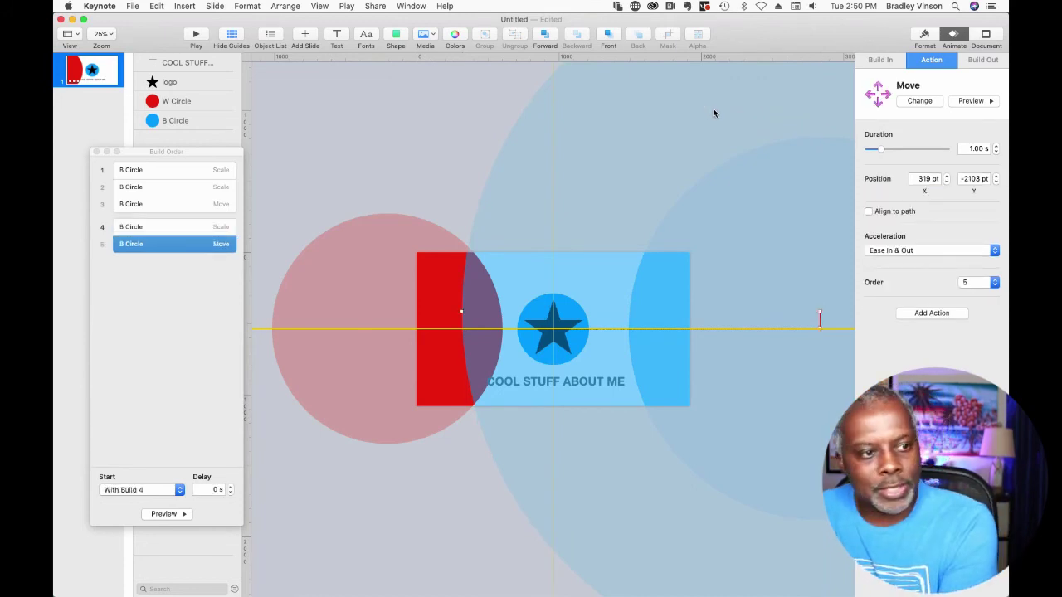
key("super+z")
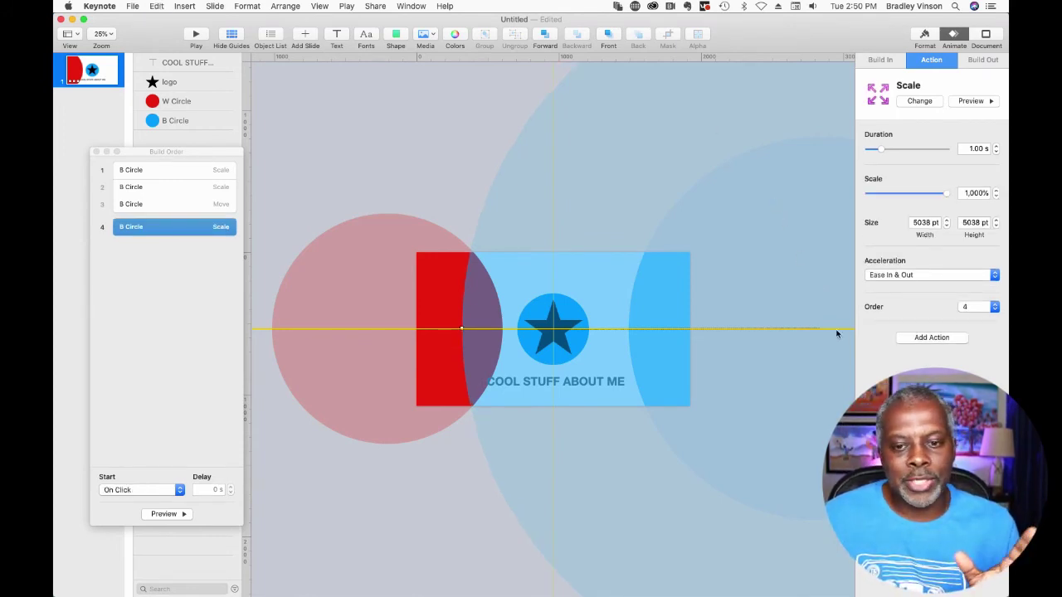
Step: Add a second Move action to B Circle that shifts it horizontally to the slide's left edge, to about X -2509 pt
left_click(923, 340)
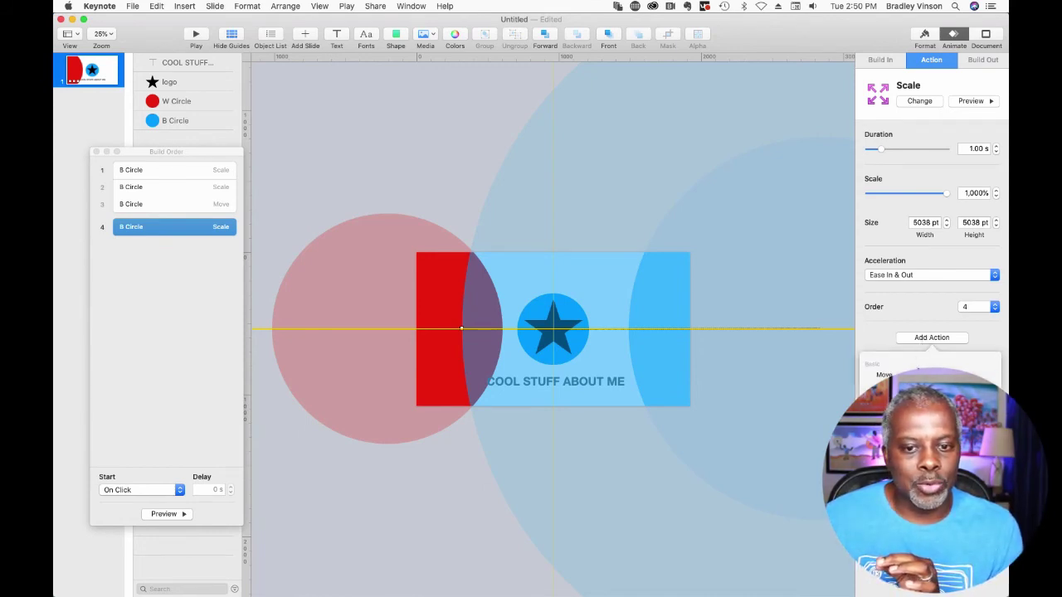
left_click(912, 373)
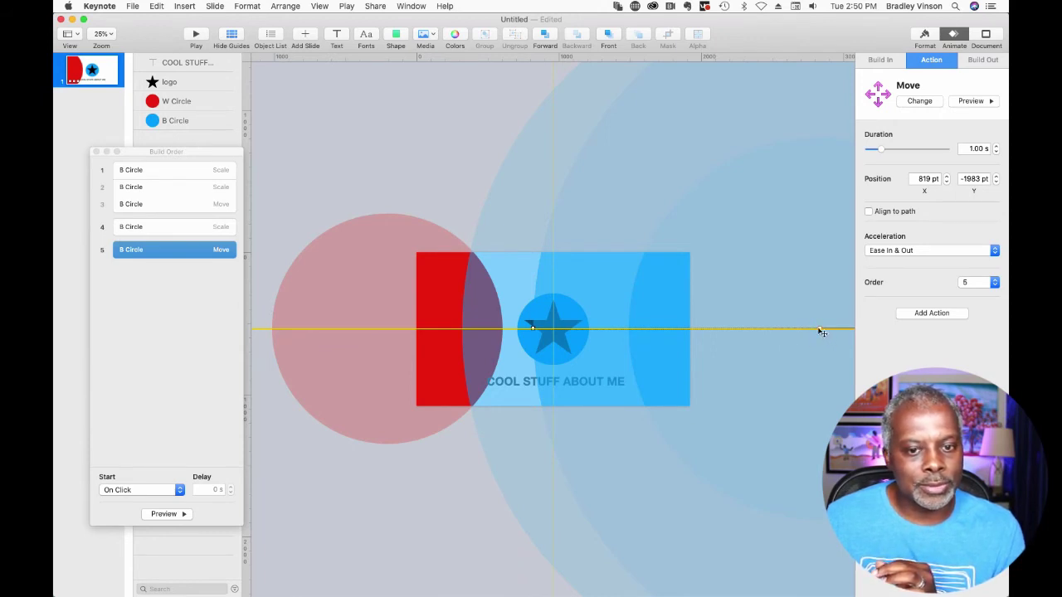
left_click_drag(820, 331, 416, 330)
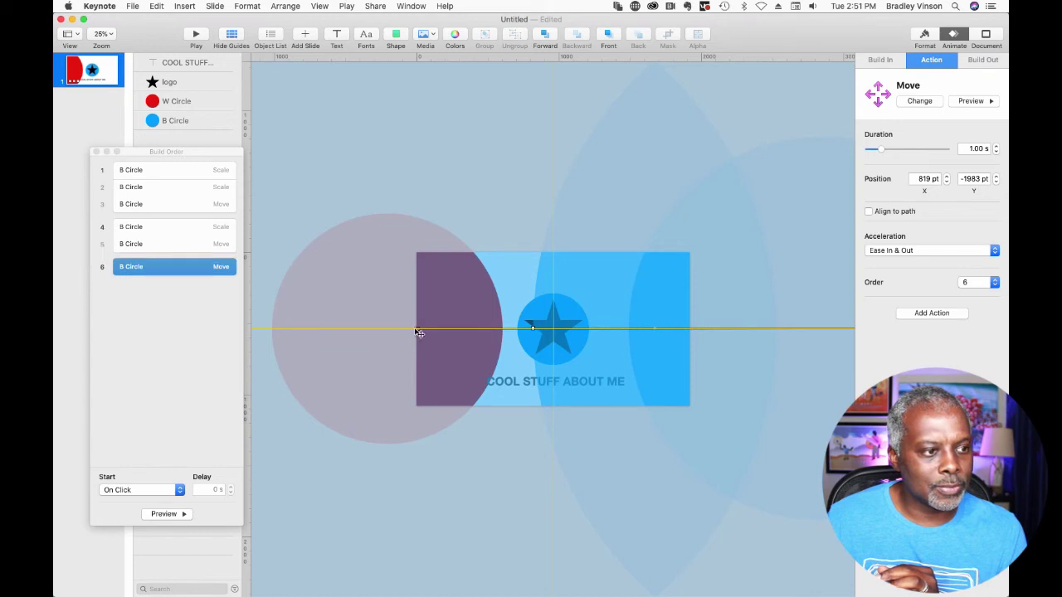
Step: Inspect and preview B Circle's third Scale build with its Move, and preview the sequence from the first Scale build
left_click(187, 227)
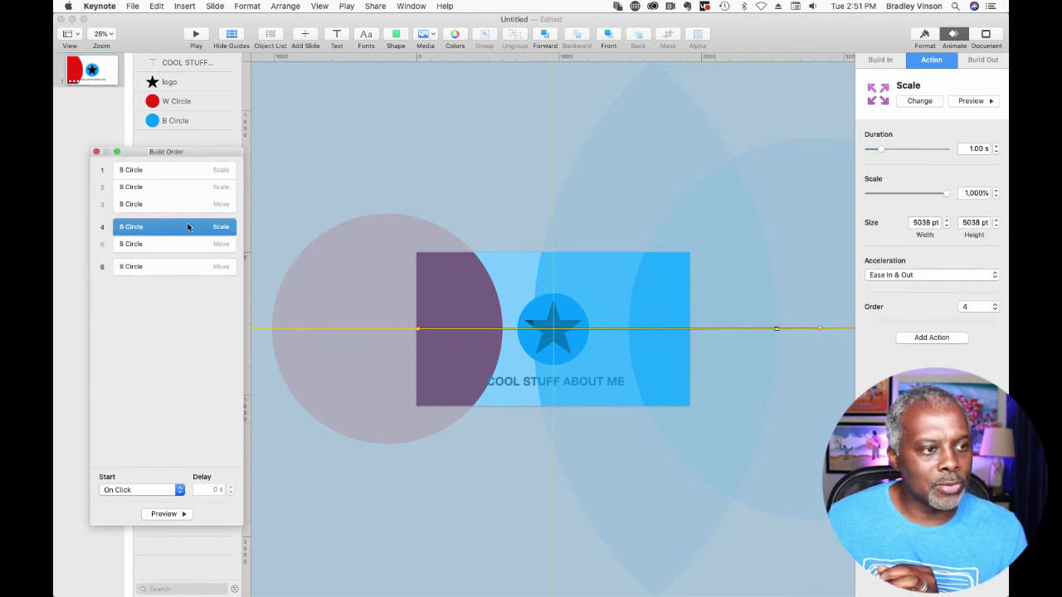
left_click(187, 244)
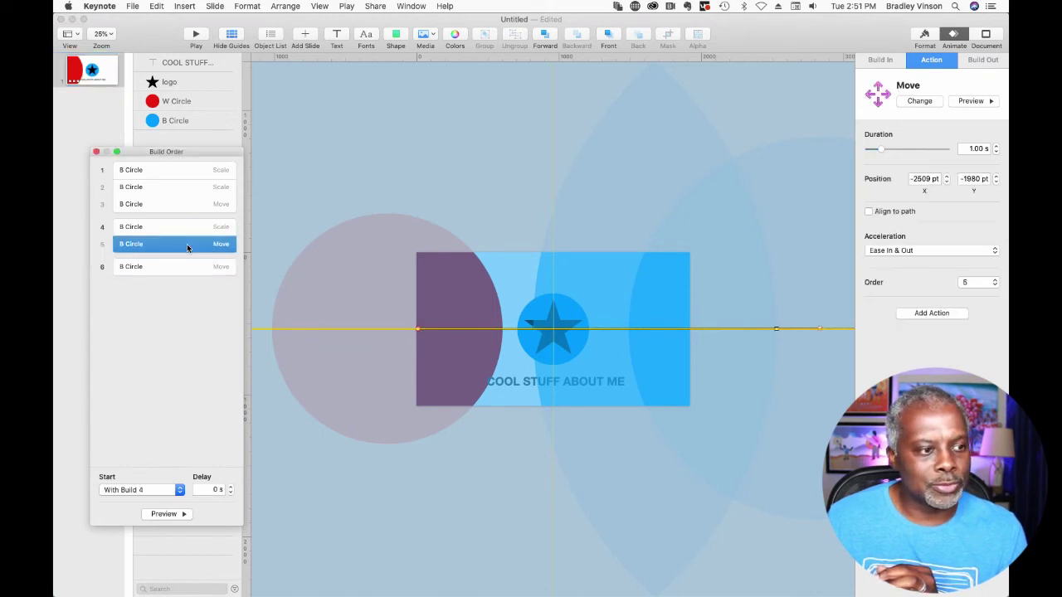
left_click(185, 227)
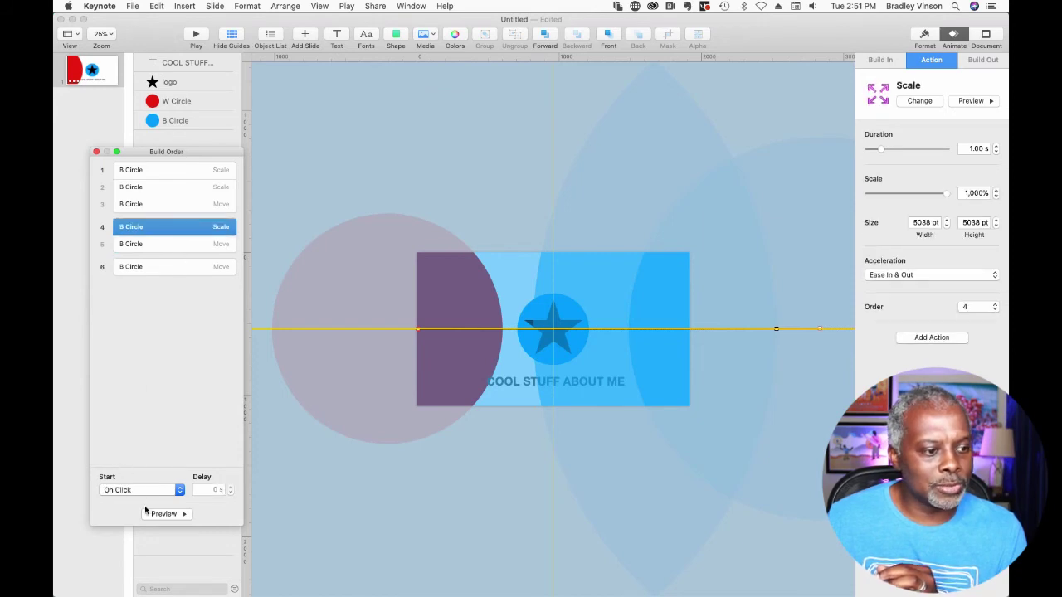
left_click(153, 514)
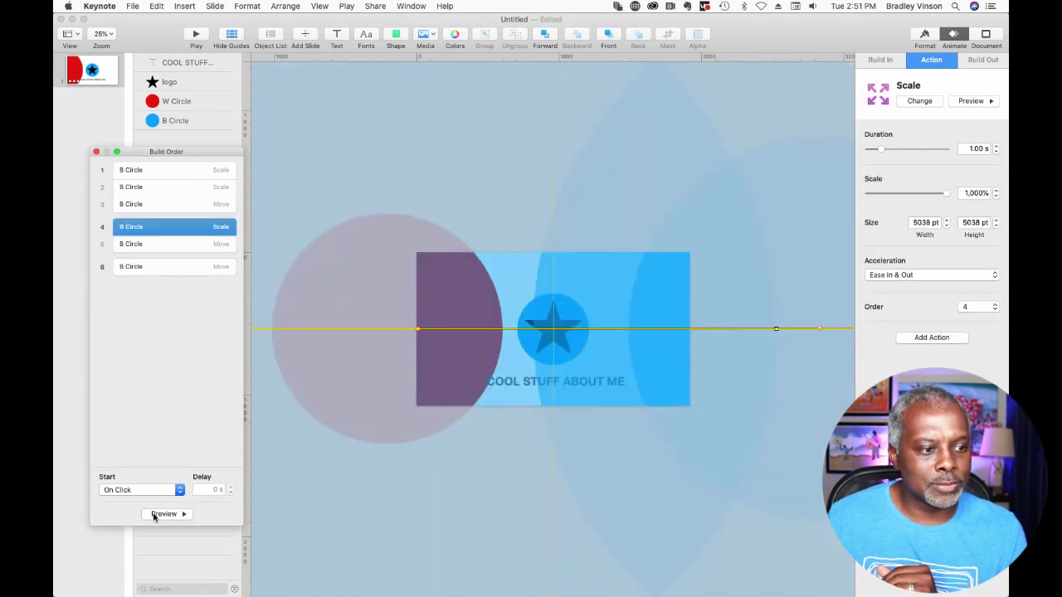
left_click(154, 514)
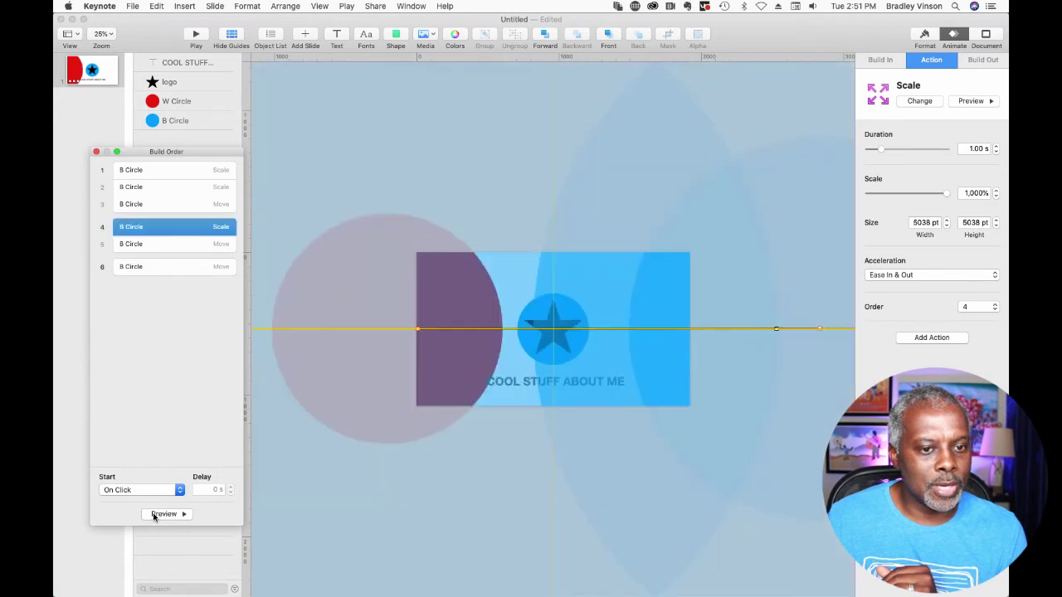
left_click(163, 515)
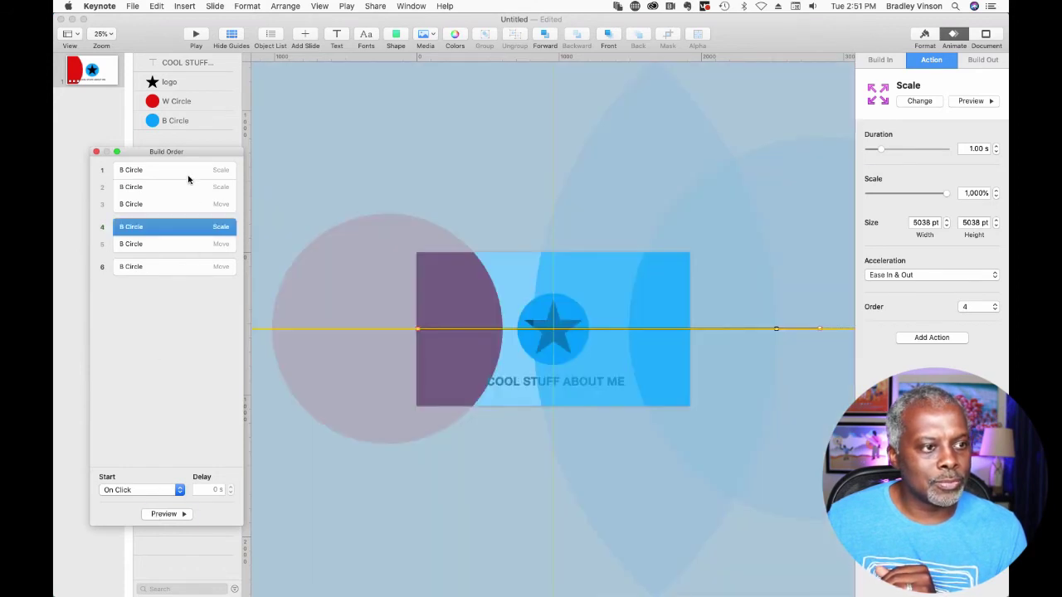
left_click(186, 170)
left_click(158, 514)
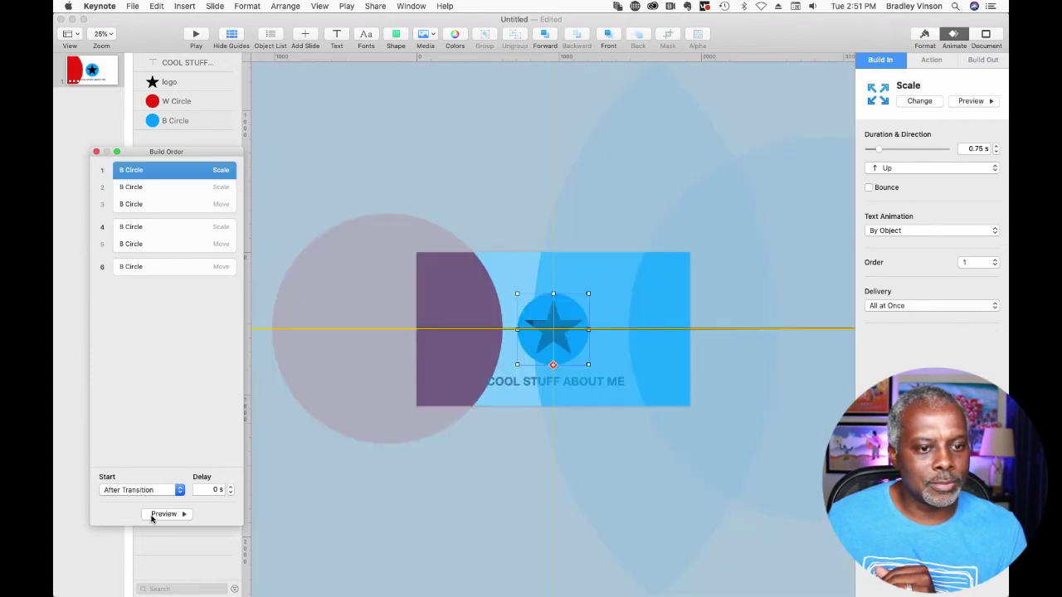
Step: Group B Circle's third Scale and second Move builds with the earlier builds, and set that Move to start With Build 4
left_click(175, 231)
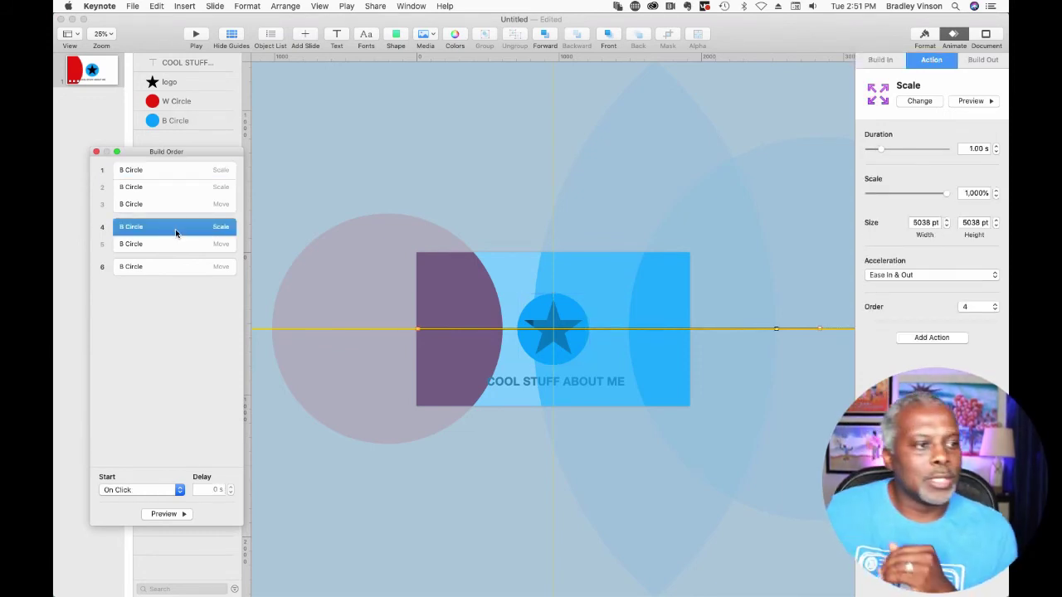
mouse_move(177, 232)
left_mouse_down()
mouse_move(171, 208)
mouse_move(170, 217)
left_mouse_up()
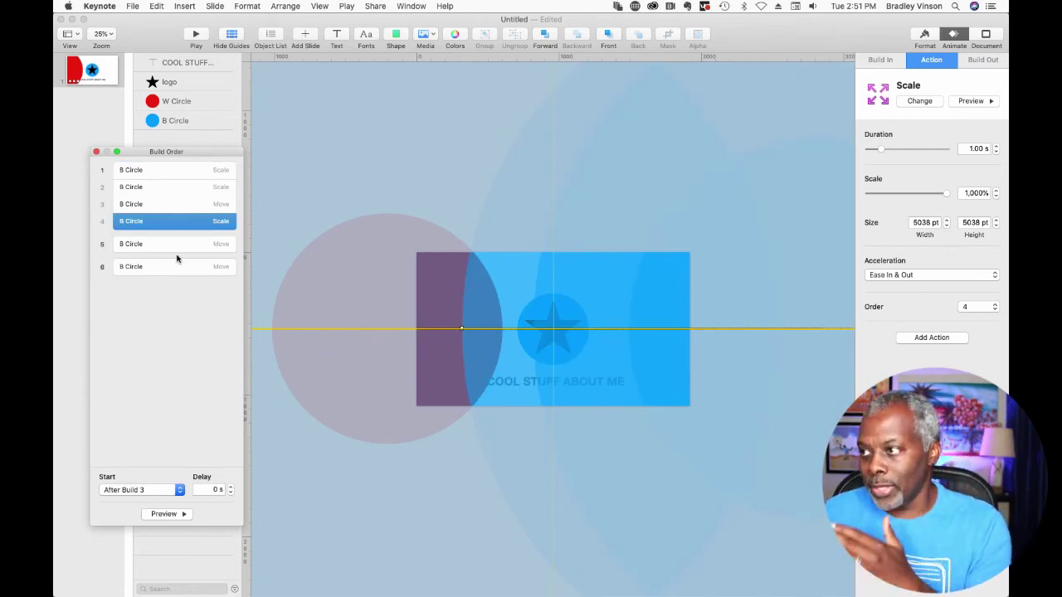
left_click_drag(174, 247, 179, 224)
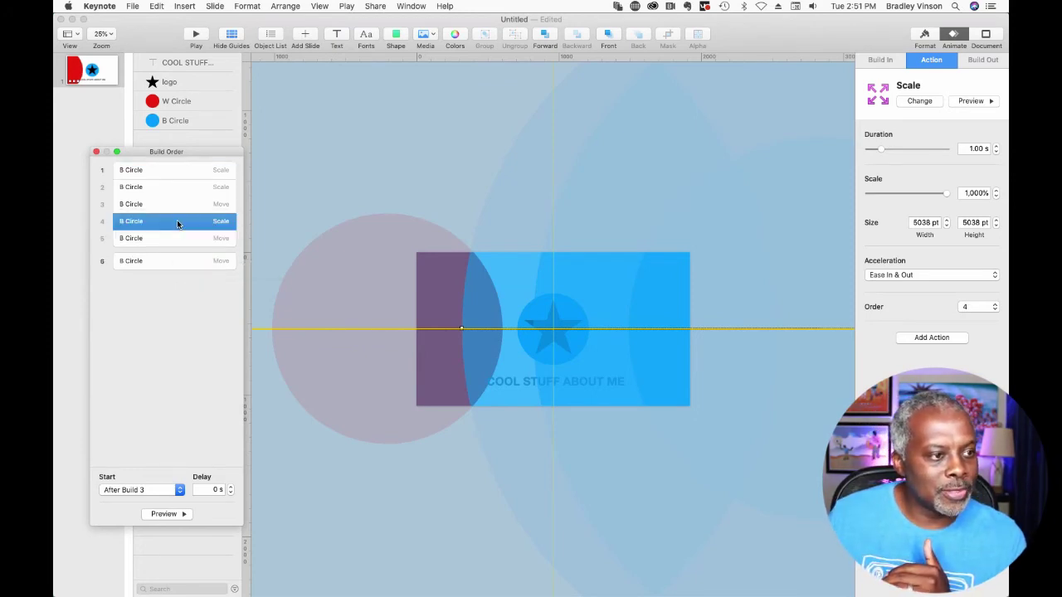
left_click(104, 493)
left_click(141, 353)
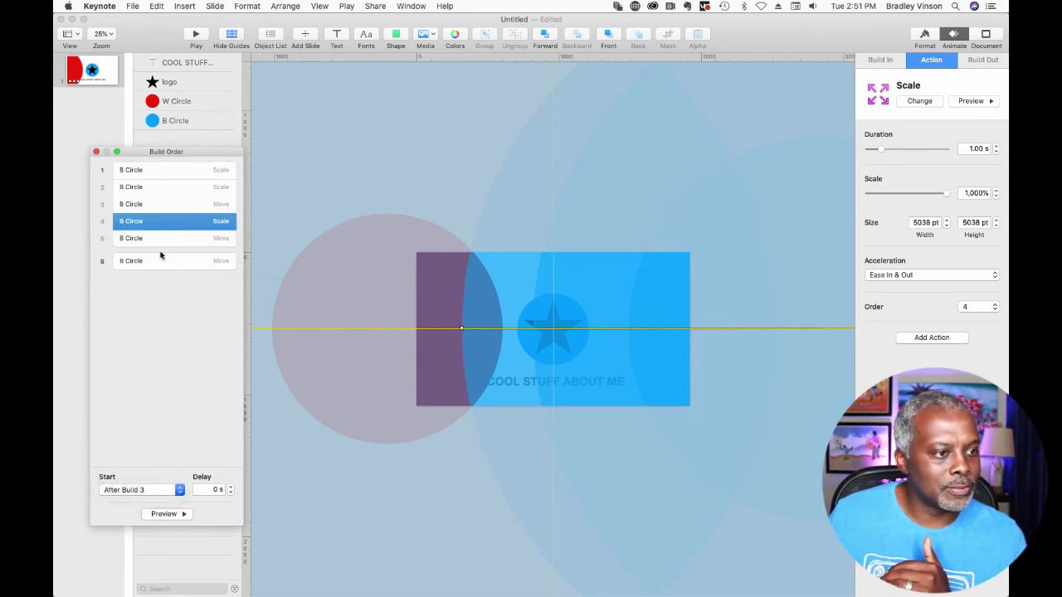
left_click(162, 241)
left_click(111, 490)
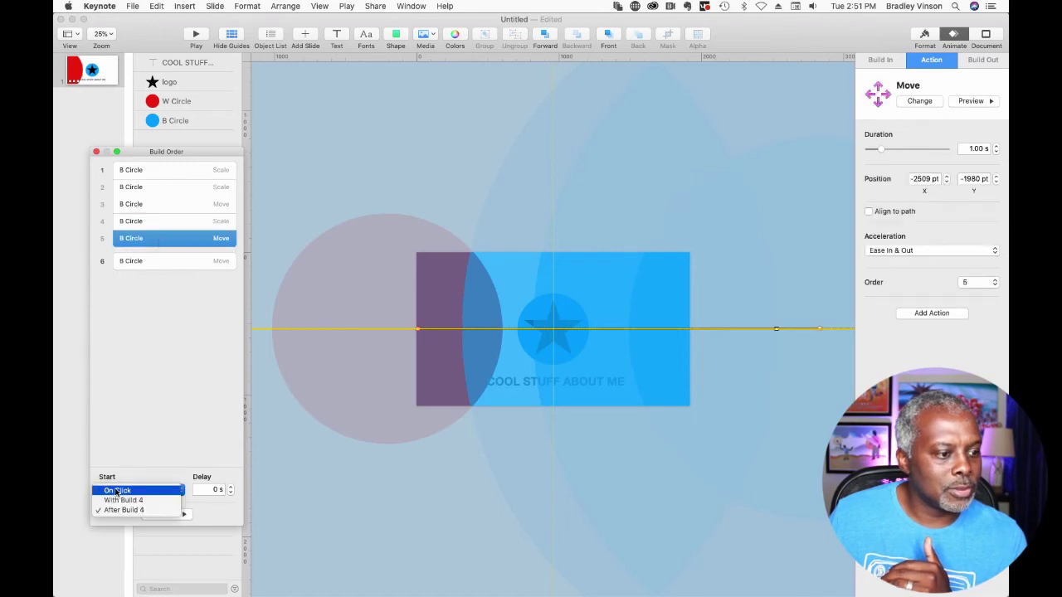
left_click(115, 503)
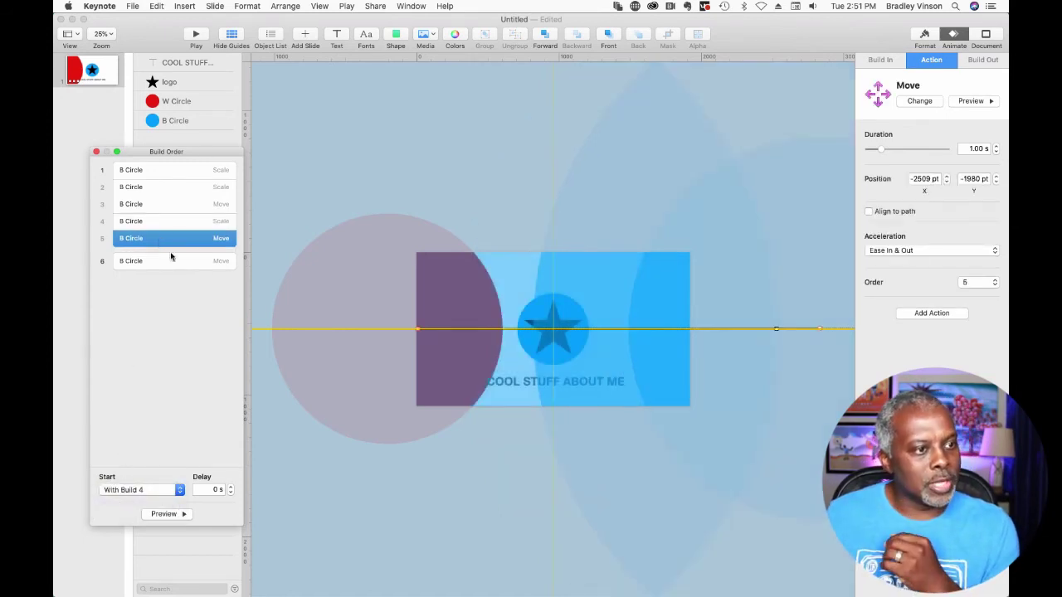
Step: Preview B Circle's sequence from the first Scale build, delete its extra ungrouped Move build, and preview the remaining last builds
left_click(172, 169)
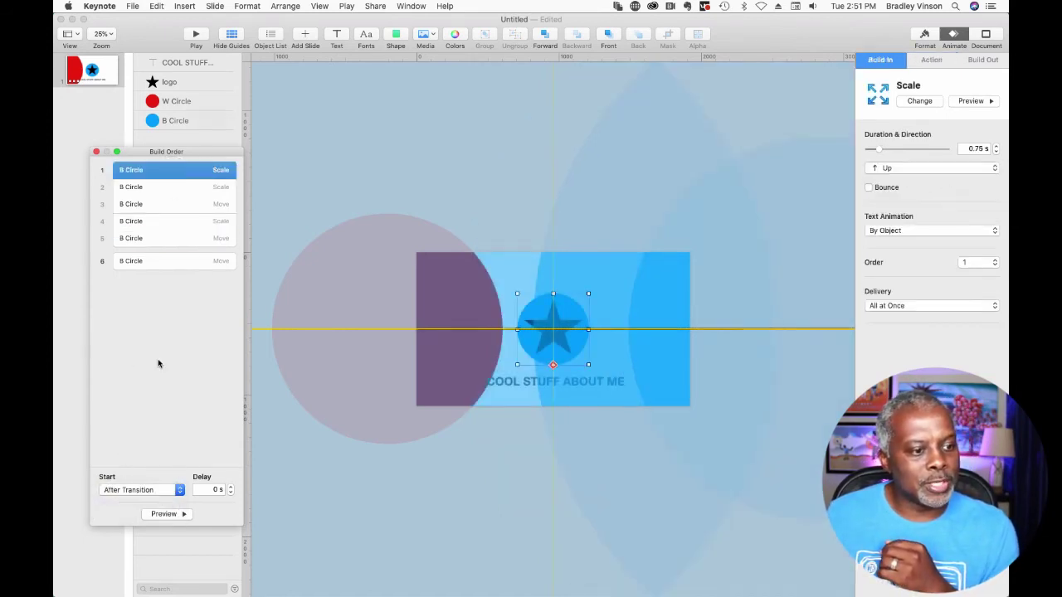
left_click(163, 515)
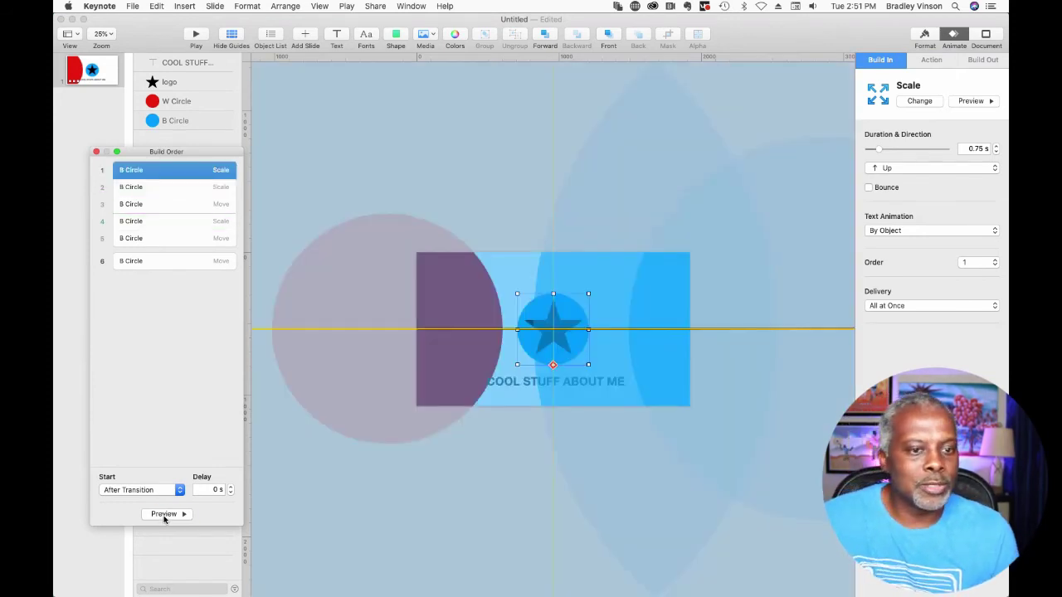
left_click(169, 262)
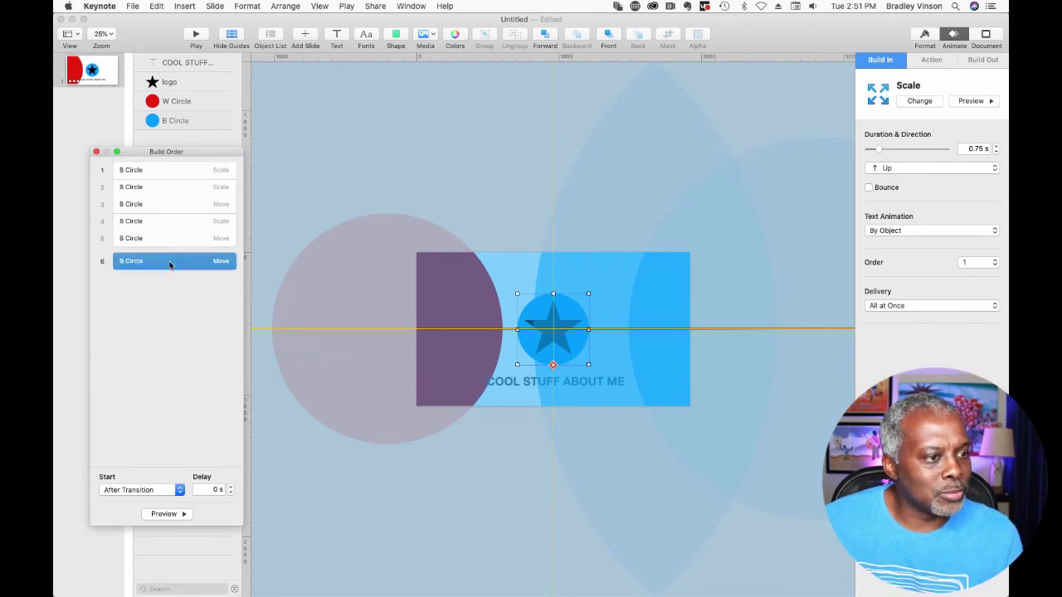
key("BackSpace")
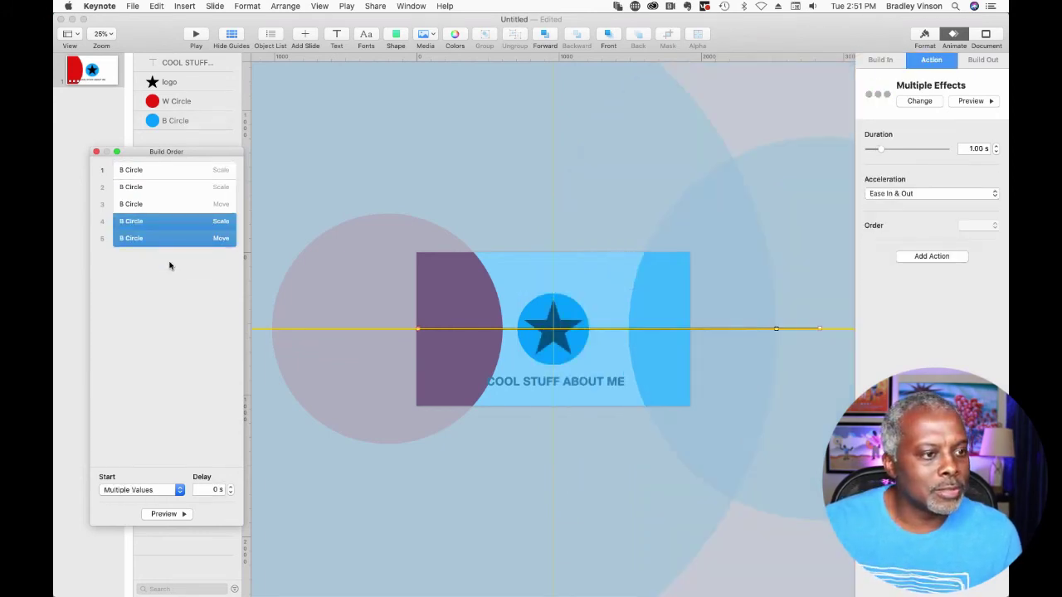
left_click(162, 514)
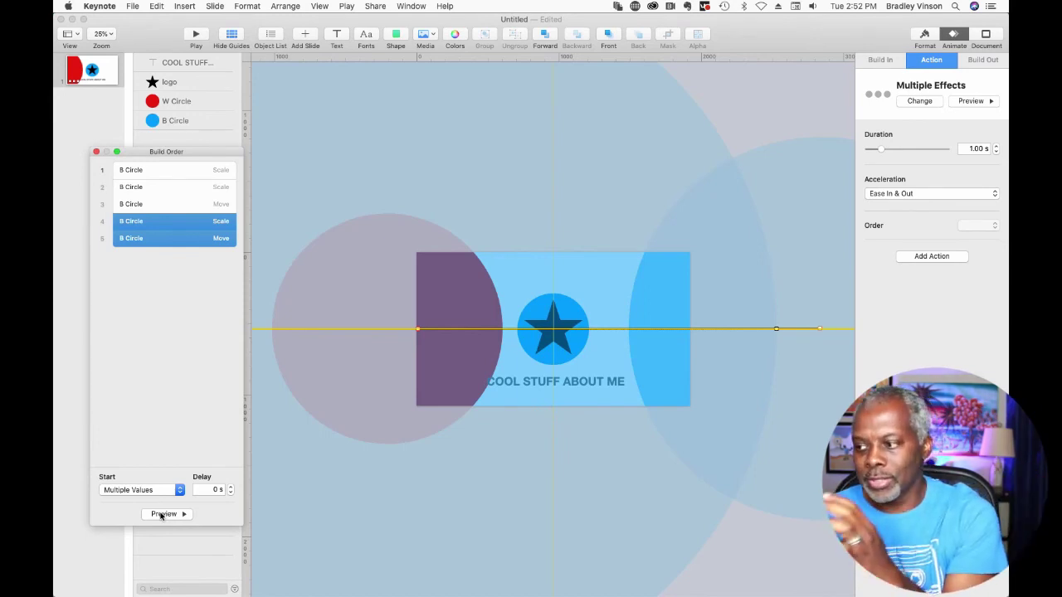
Step: Add a Scale action to W Circle and set the scale to about 68% so it matches the slide's height
left_click(152, 102)
left_click(151, 102)
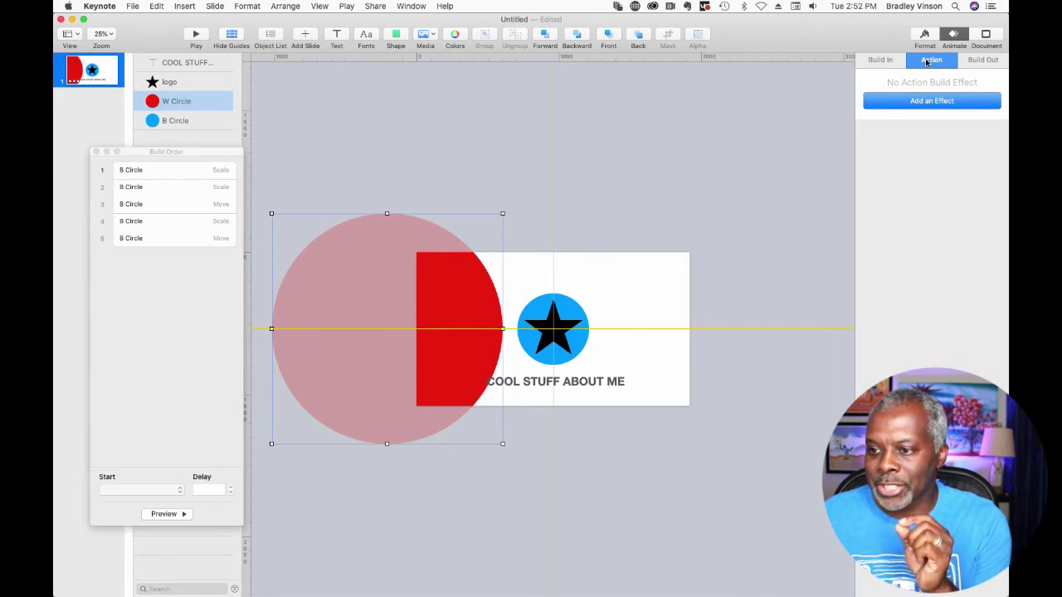
left_click(916, 102)
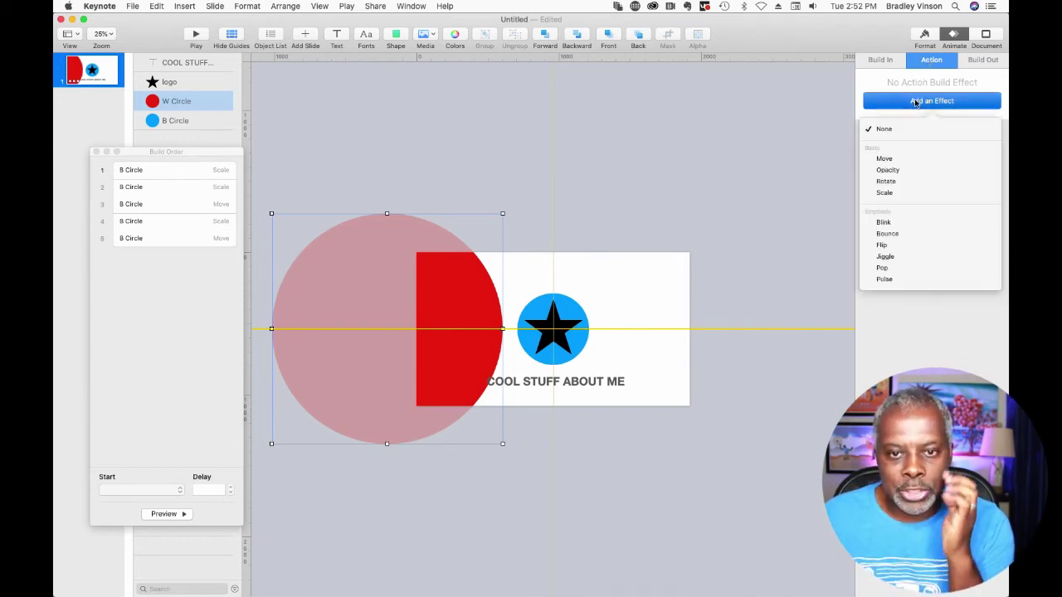
left_click(916, 193)
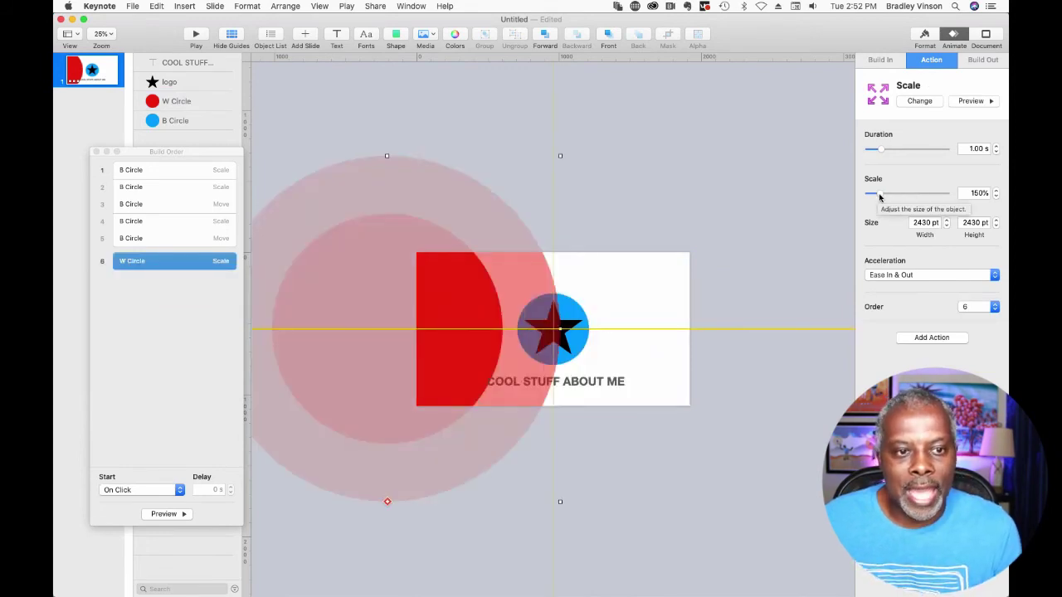
left_click_drag(879, 196, 872, 197)
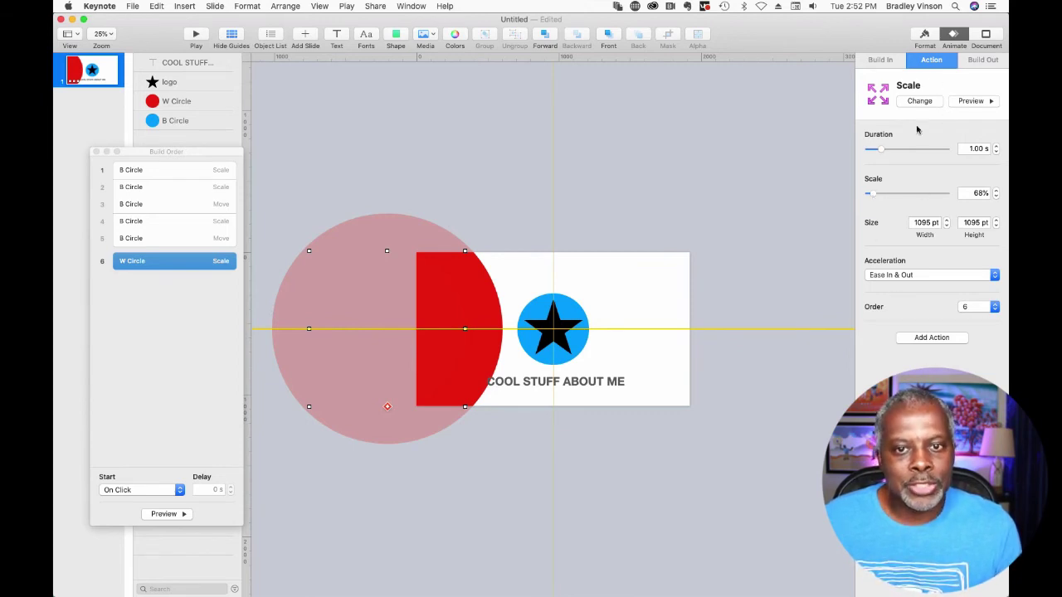
Step: Add a Move action to W Circle that centers it on the slide at about X 417 pt, Y -6 pt, and select its Scale build
left_click(931, 339)
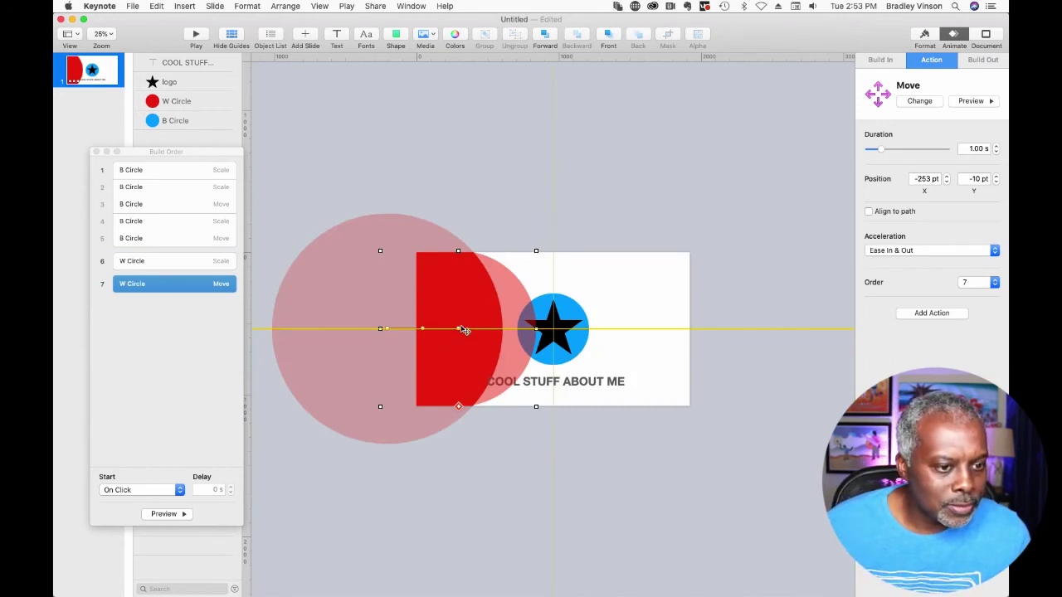
left_click_drag(461, 332, 563, 332)
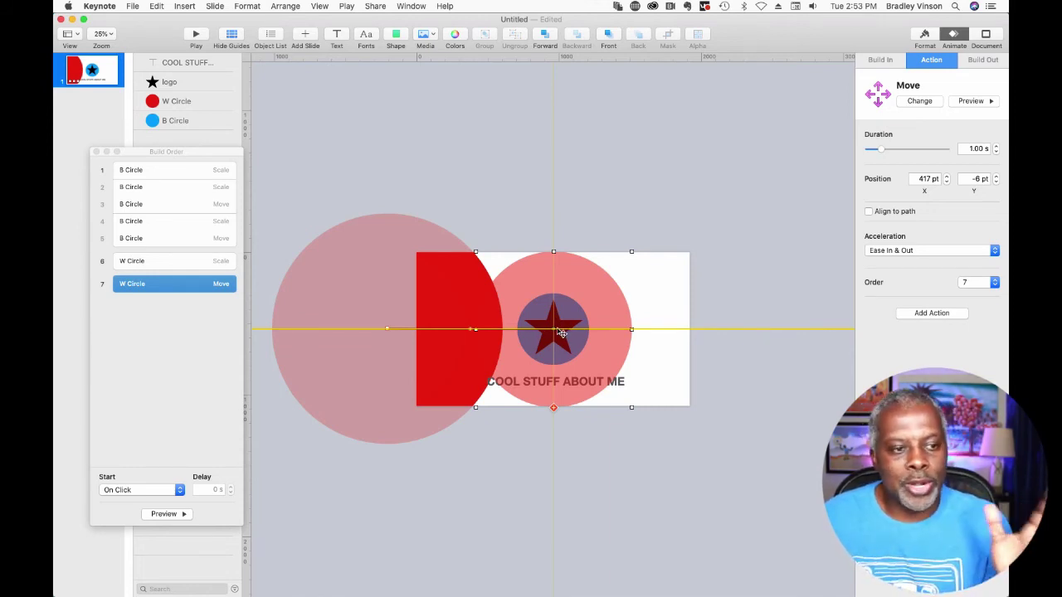
left_click(173, 262)
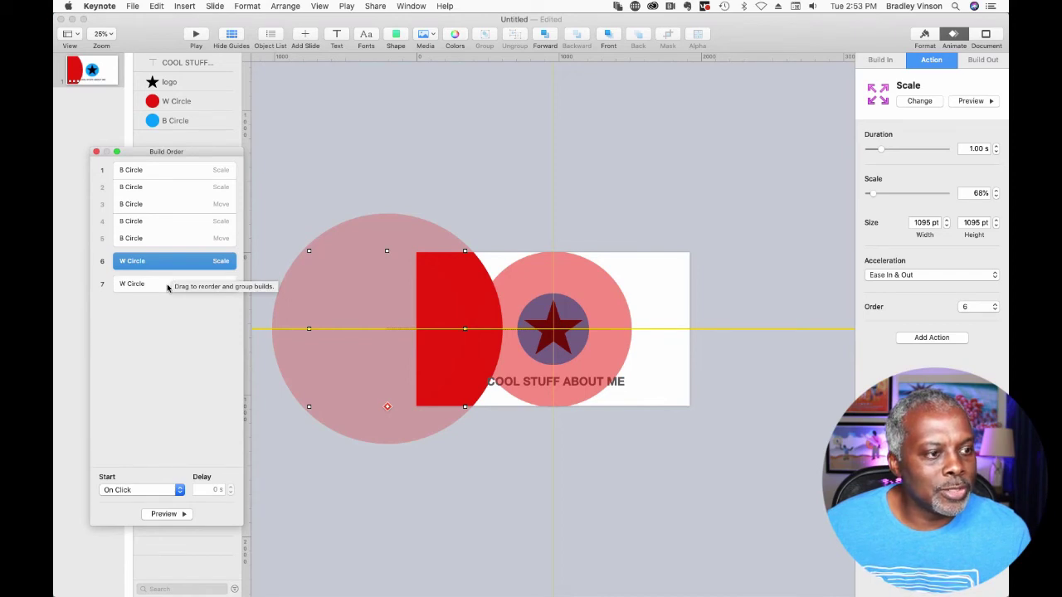
Step: Reduce the scale of W Circle's Scale build to about 32% so it is slightly larger than B Circle
left_click(155, 103)
left_click(155, 104)
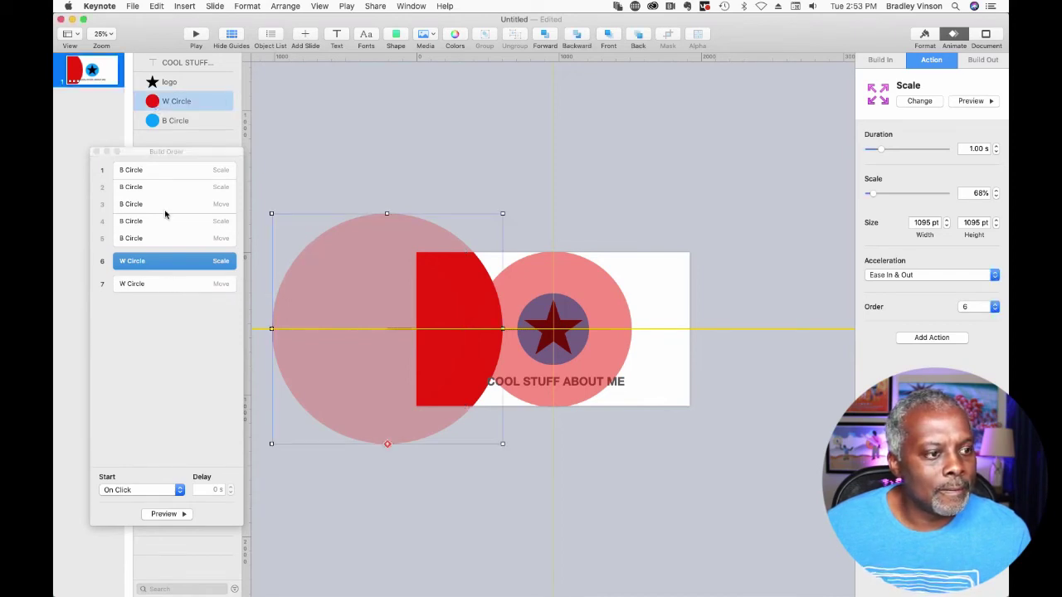
left_click(171, 287)
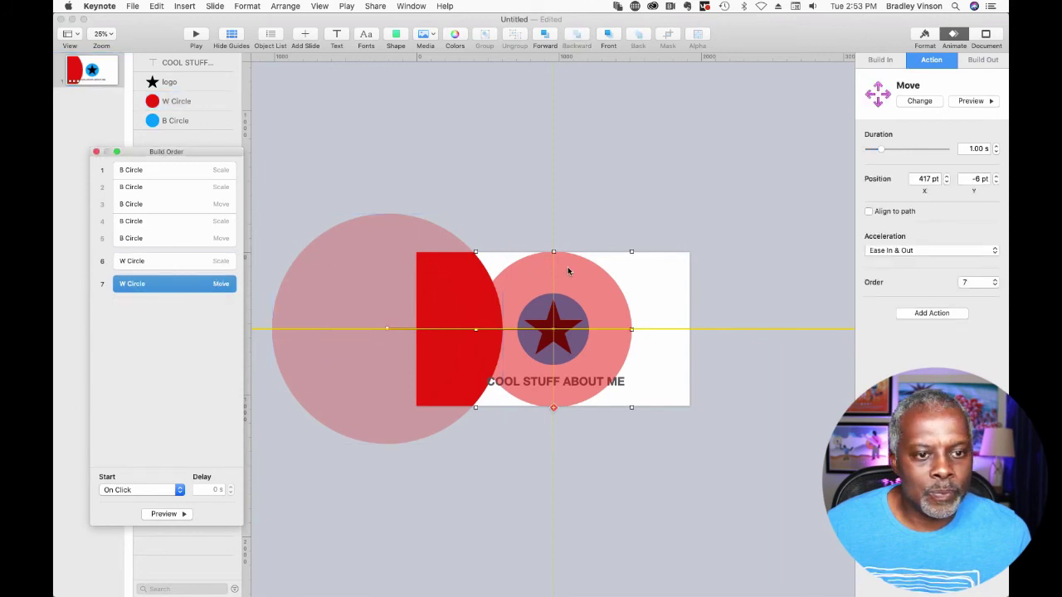
left_click(188, 262)
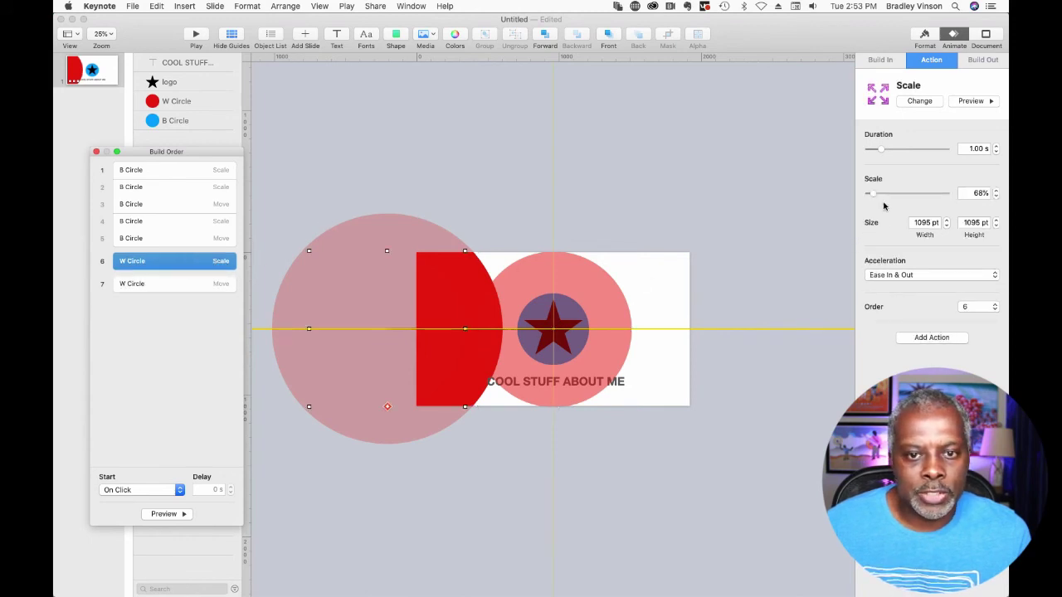
left_click_drag(875, 194, 870, 197)
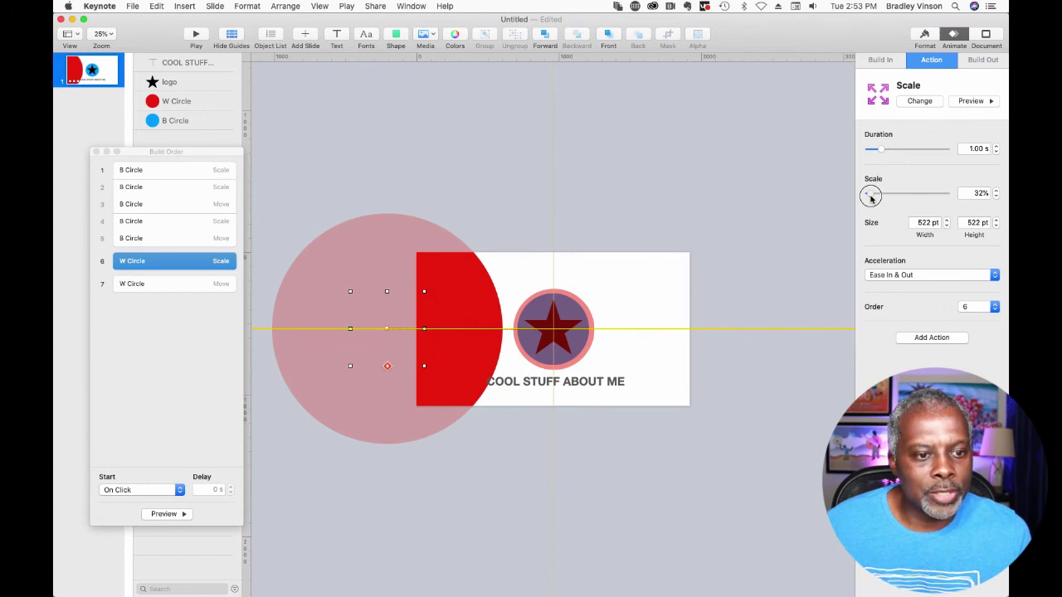
left_click_drag(871, 198, 871, 197)
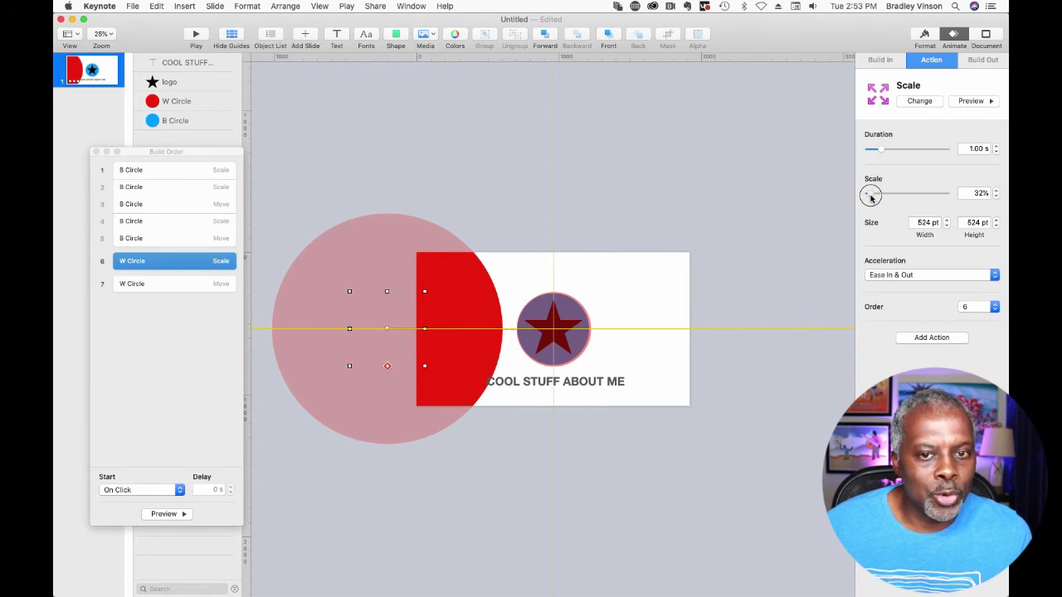
left_click_drag(871, 198, 871, 198)
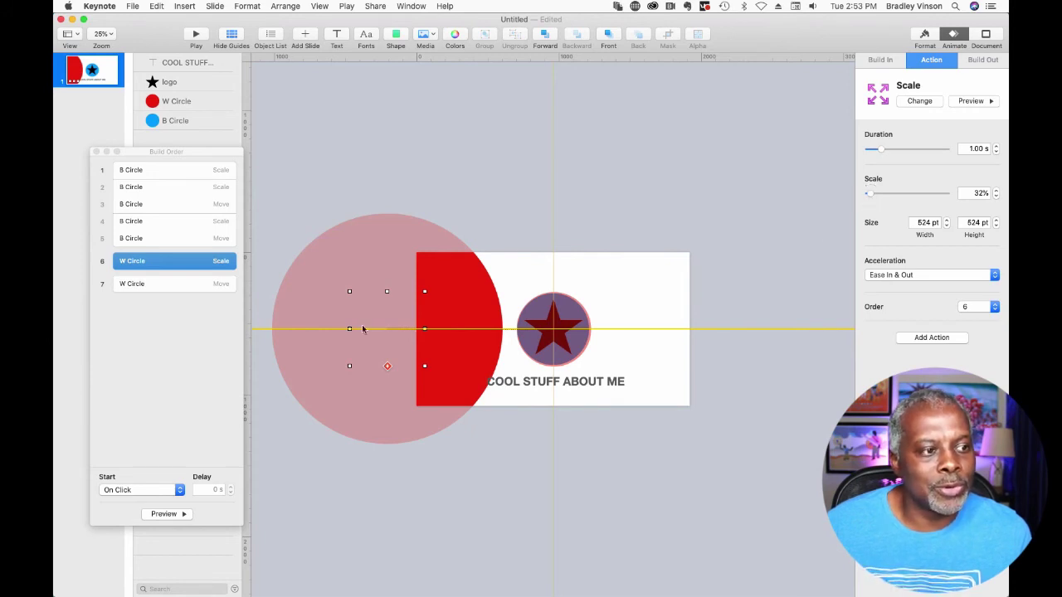
Step: Center the end position of W Circle's Move build over B Circle at about X 704 pt, Y 277 pt
left_click(192, 285)
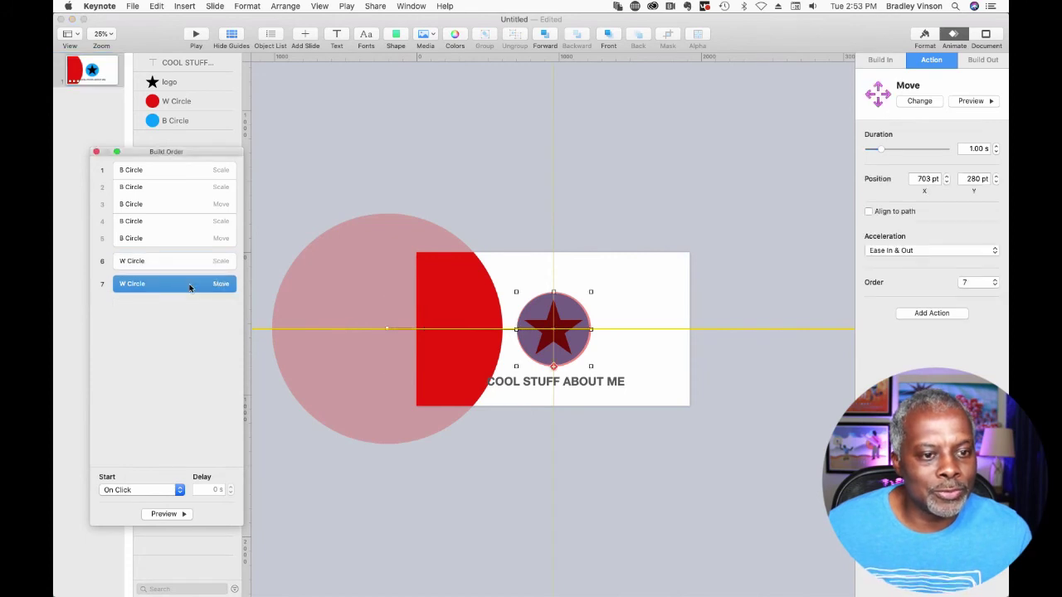
left_click(555, 332)
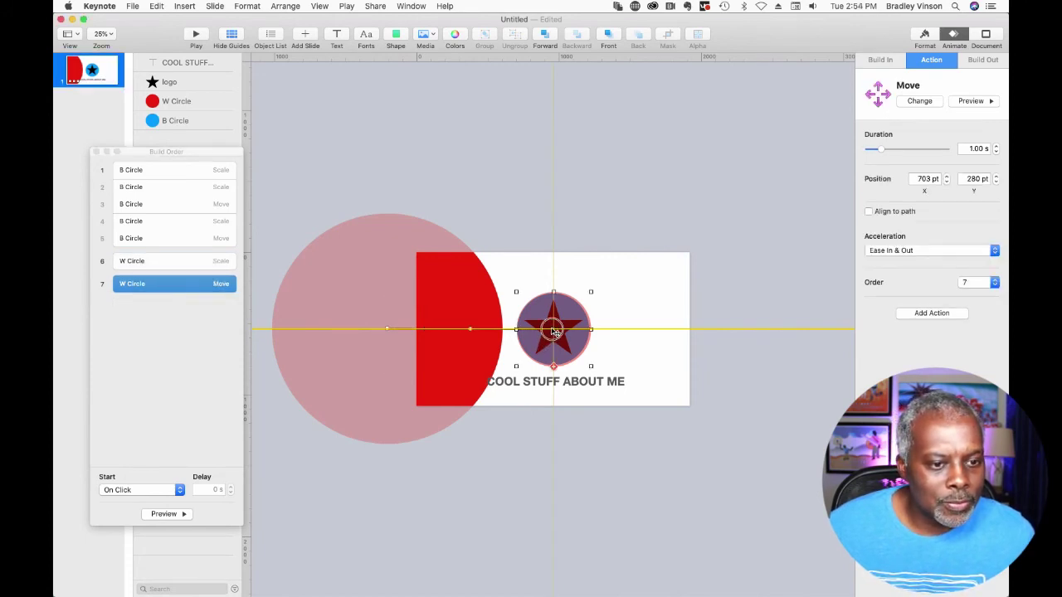
left_click_drag(555, 332, 554, 332)
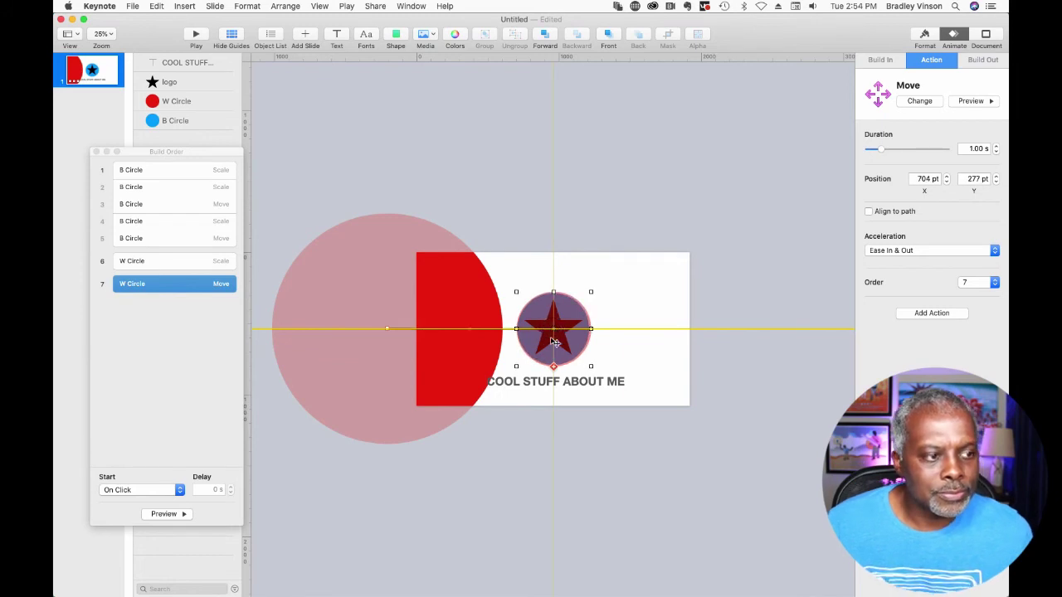
left_click(532, 457)
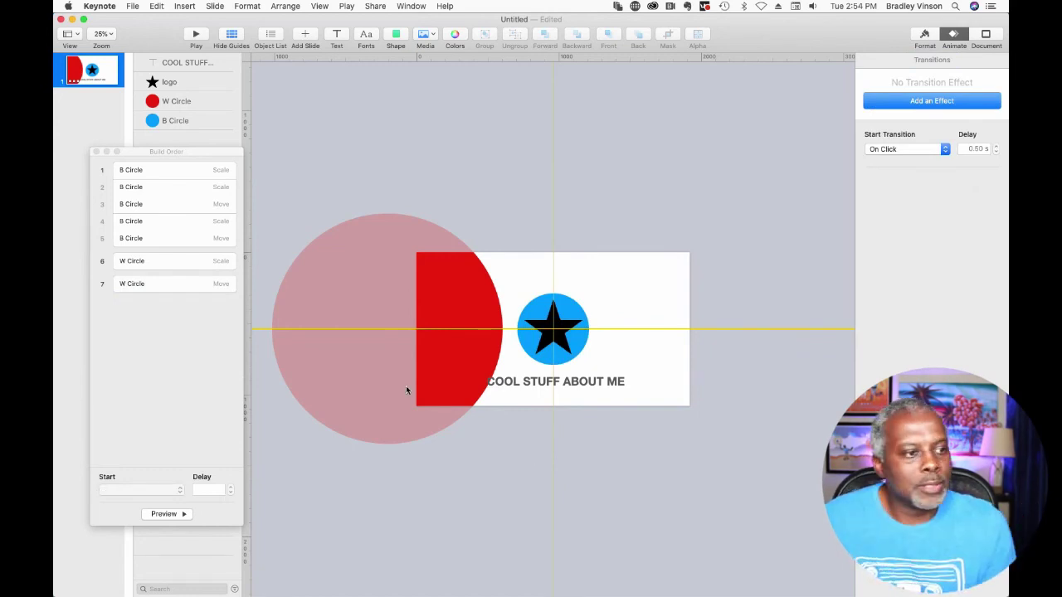
Step: Group W Circle's Scale build with the B Circle builds and set it to start With Build 4
left_click(184, 262)
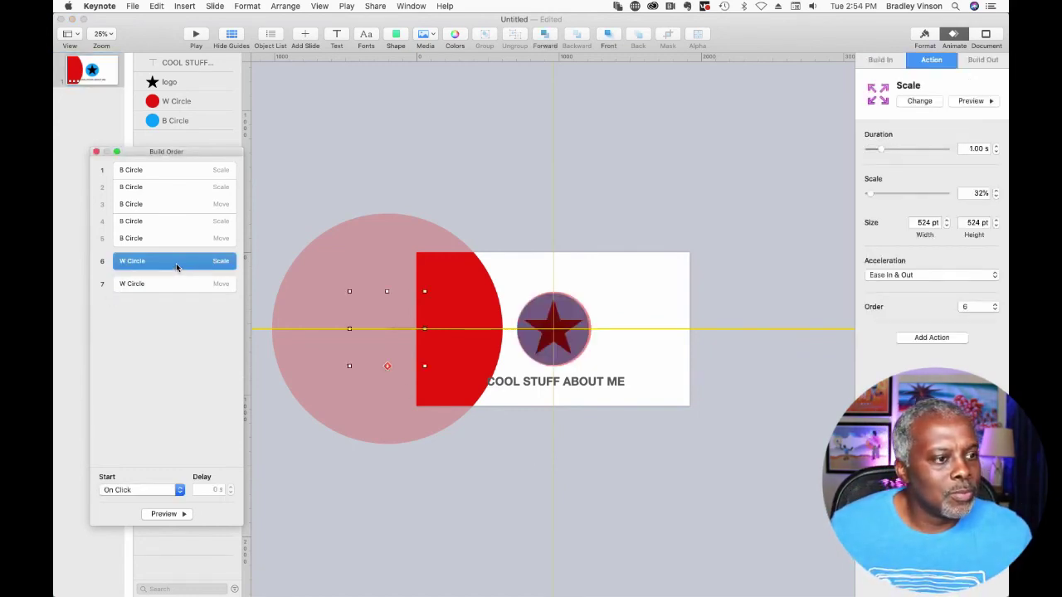
left_click_drag(173, 265, 177, 248)
left_click(113, 489)
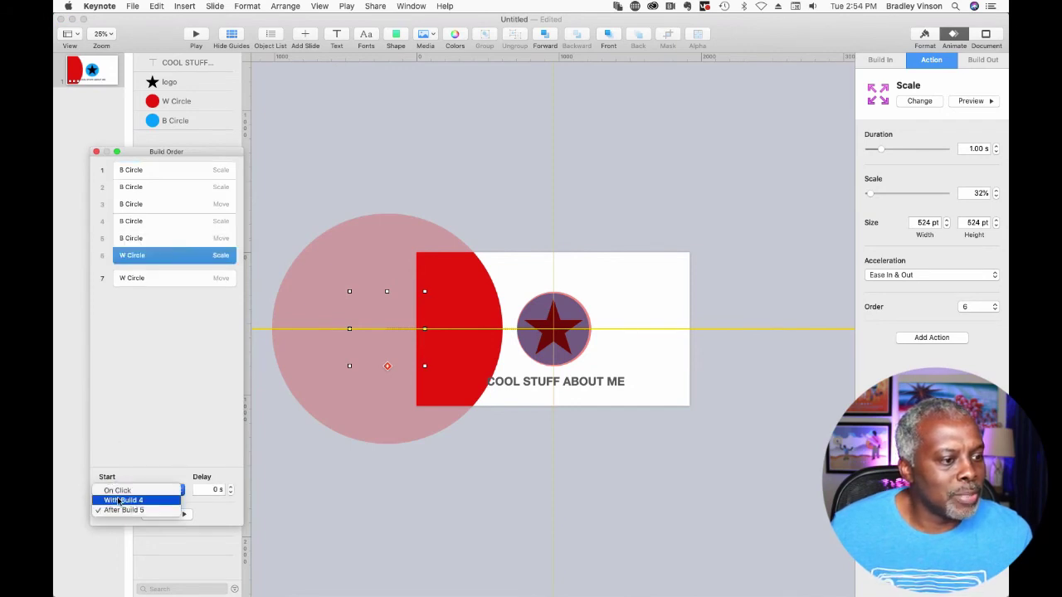
left_click(120, 500)
Step: Group W Circle's Move build with the earlier builds, set it to start With Build 4, and preview the sequence from the first build
left_click_drag(157, 282, 163, 267)
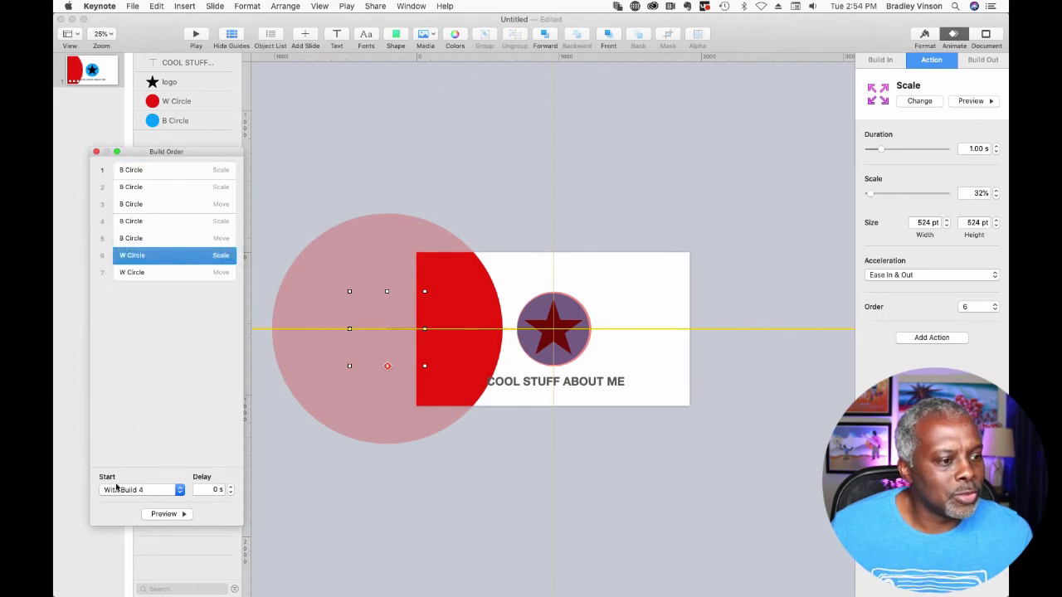
left_click(148, 274)
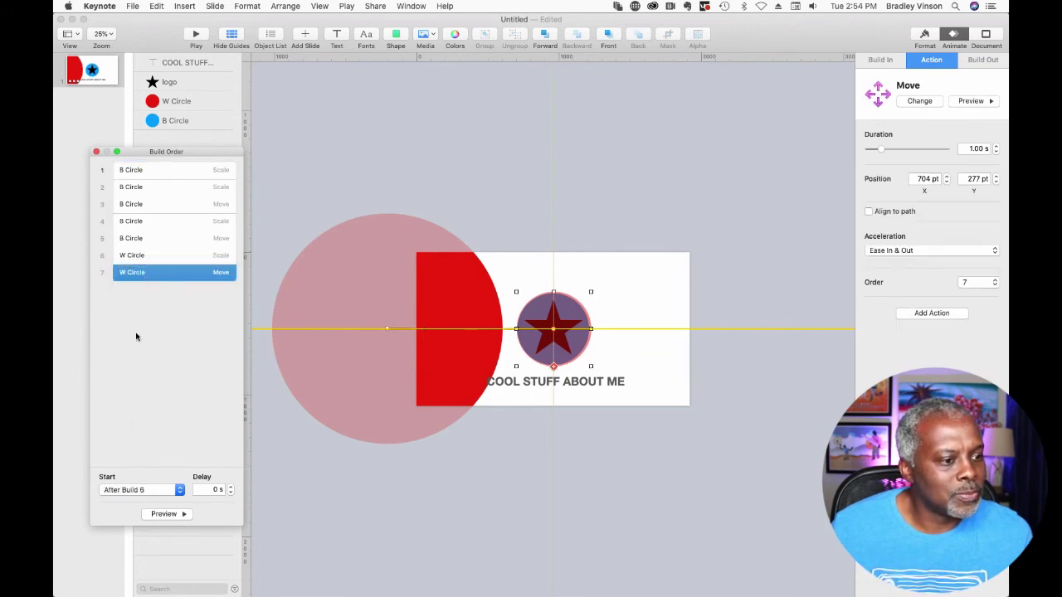
left_click(127, 490)
left_click(128, 500)
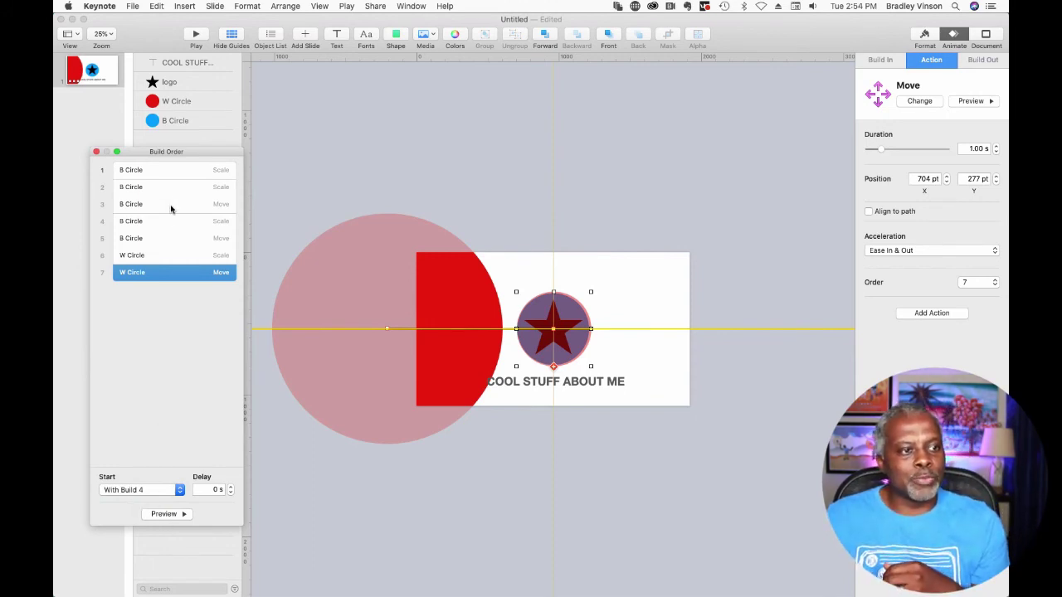
left_click(169, 170)
left_click(159, 514)
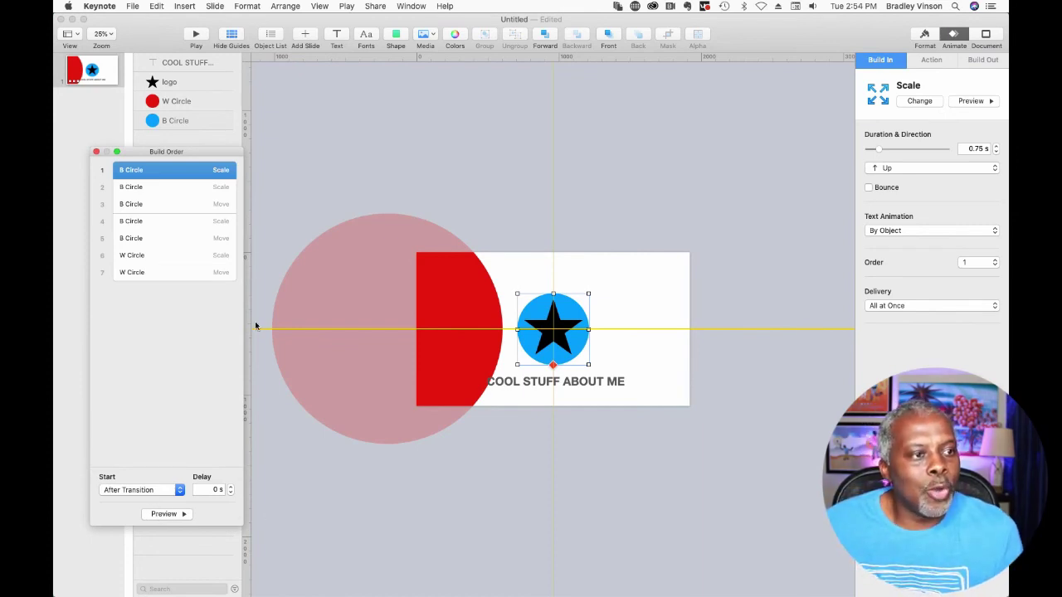
Step: Change W Circle's color fill to white and deselect it
left_click(153, 122)
left_click(154, 102)
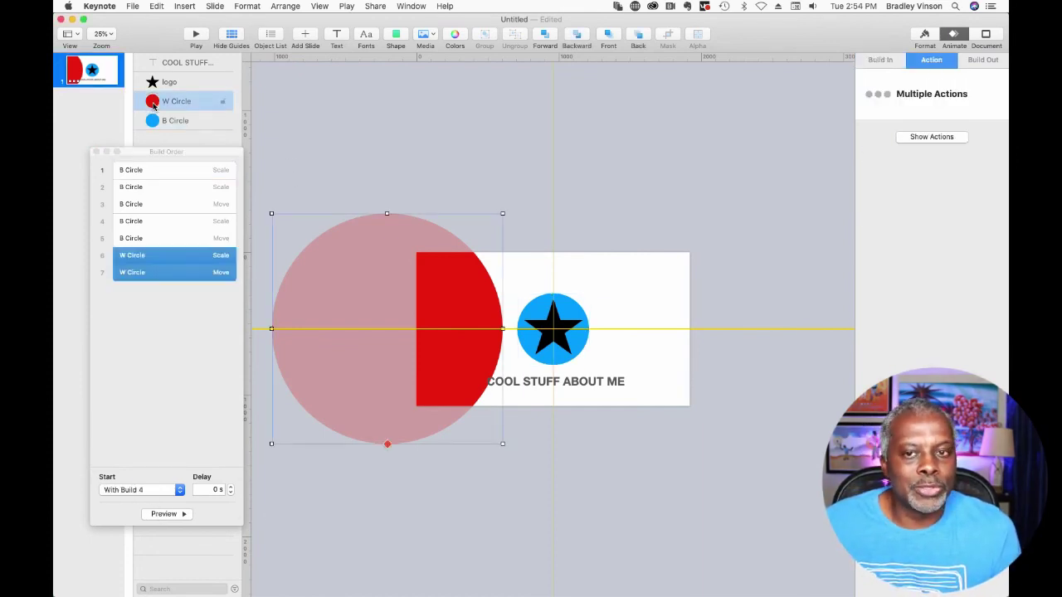
left_click(923, 36)
left_click(866, 220)
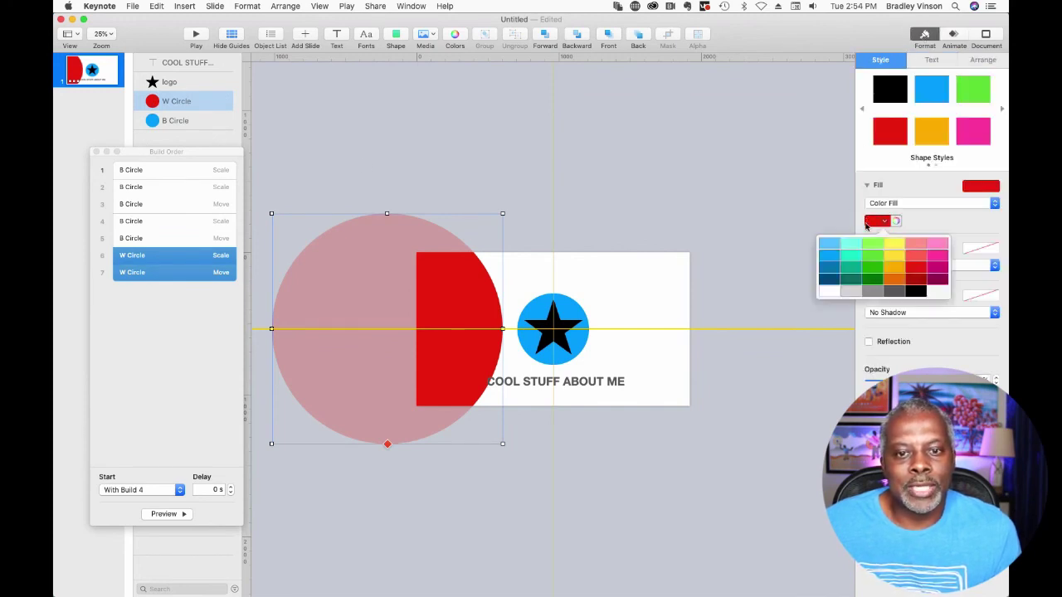
left_click(826, 297)
left_click(730, 148)
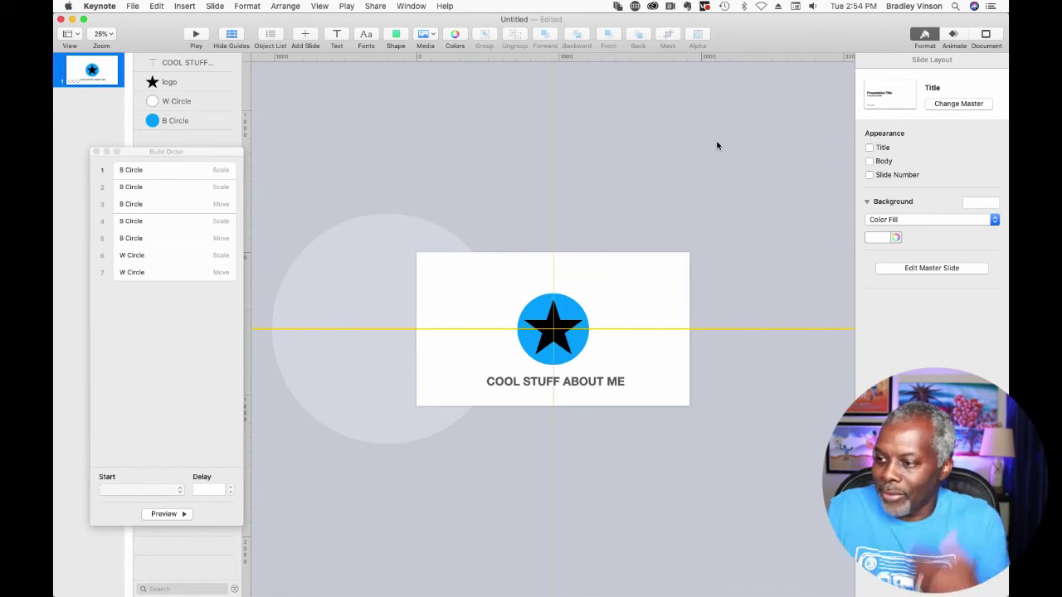
Step: Preview the circle animation from B Circle's first Scale build with the white W Circle
left_click(160, 171)
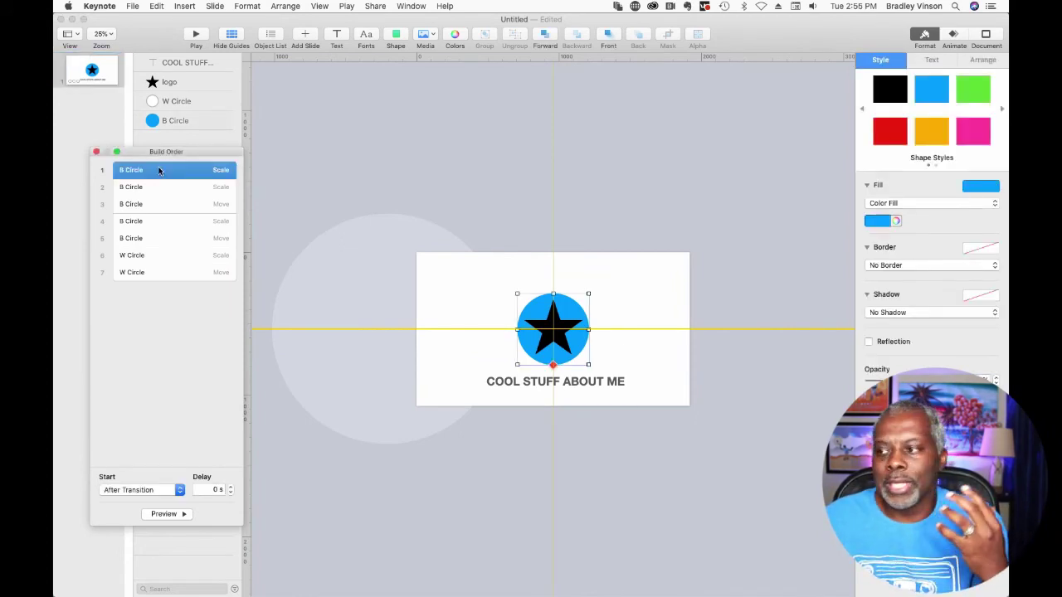
left_click(160, 514)
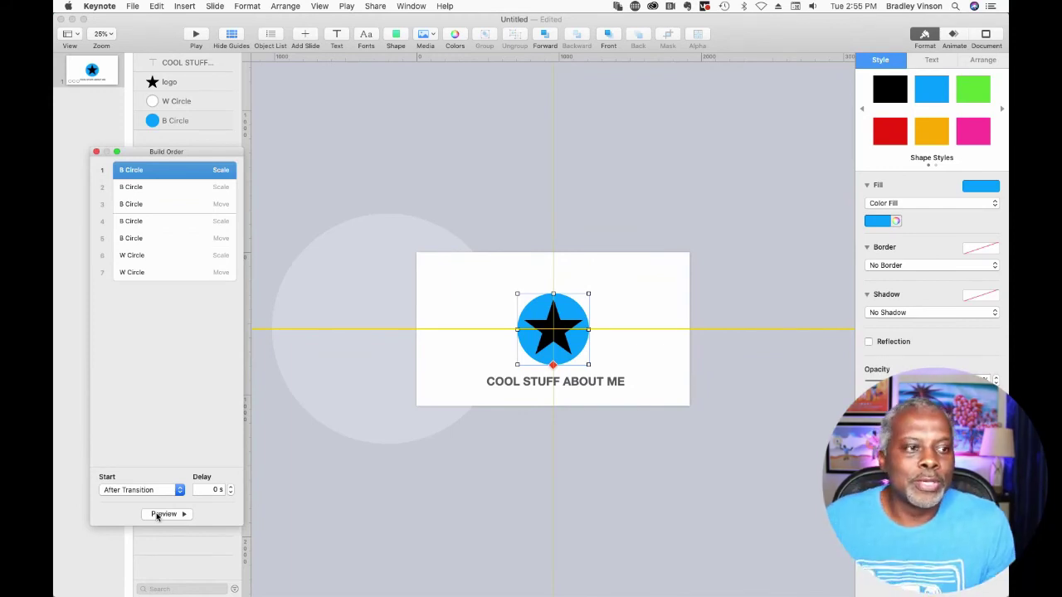
left_click(335, 158)
left_click(320, 155)
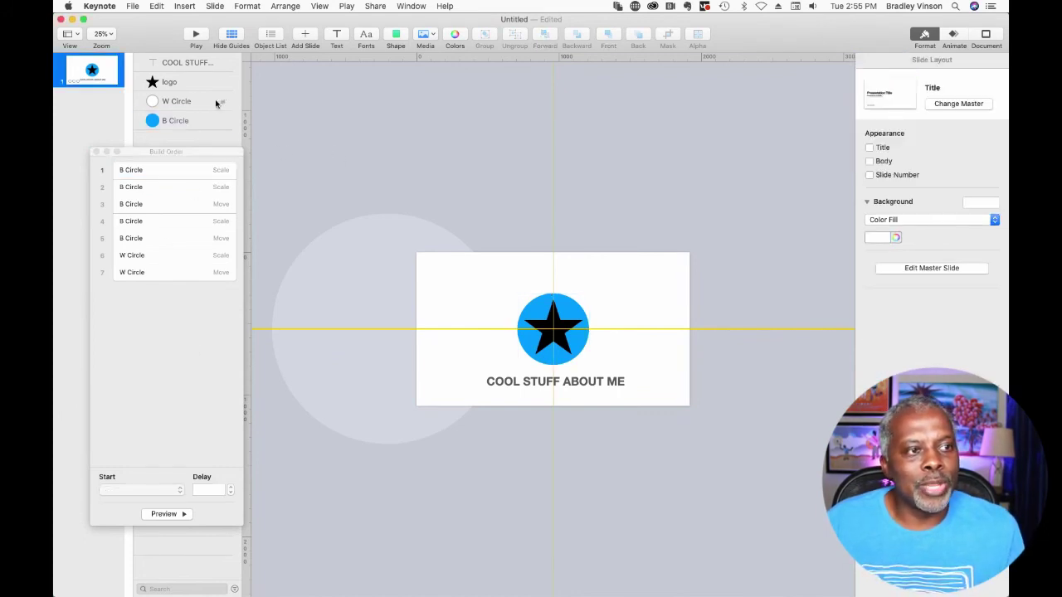
Step: Add a Scale build-in lasting 0.30 s to the star logo and set it to start After Build 7
left_click(185, 64)
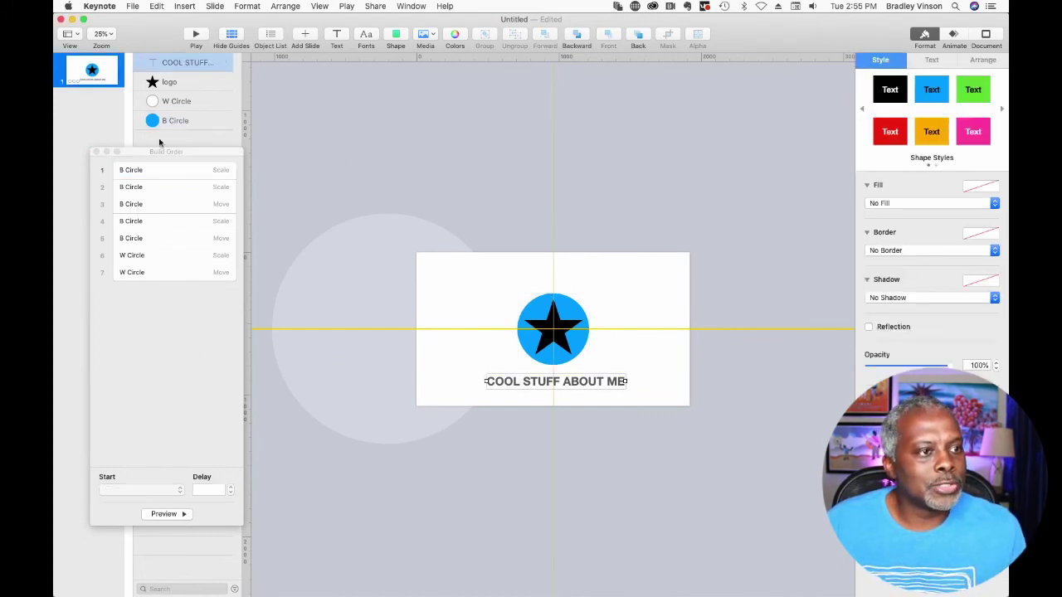
left_click(164, 85)
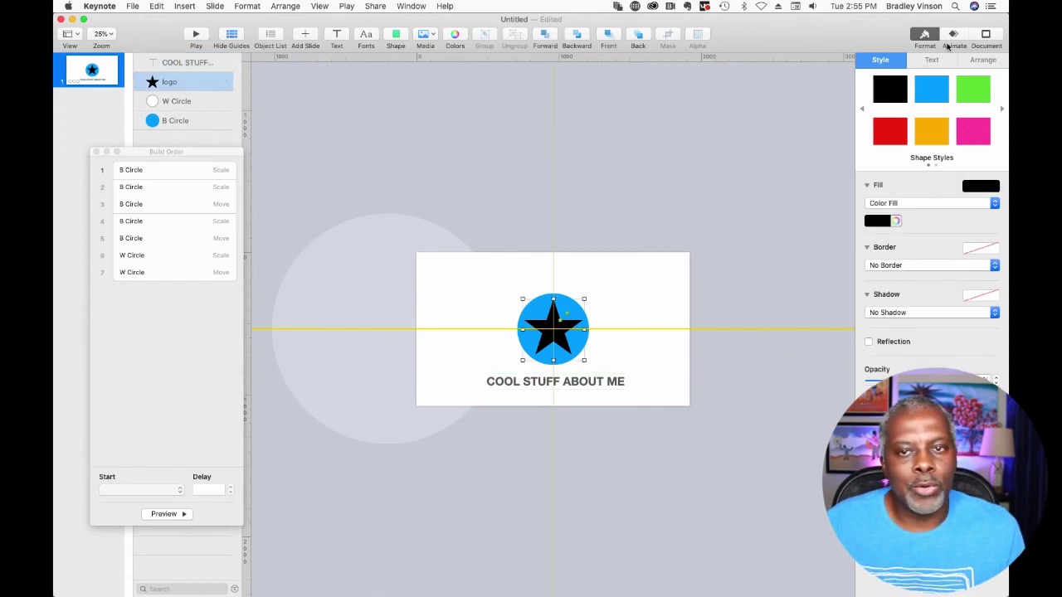
left_click(953, 36)
left_click(878, 62)
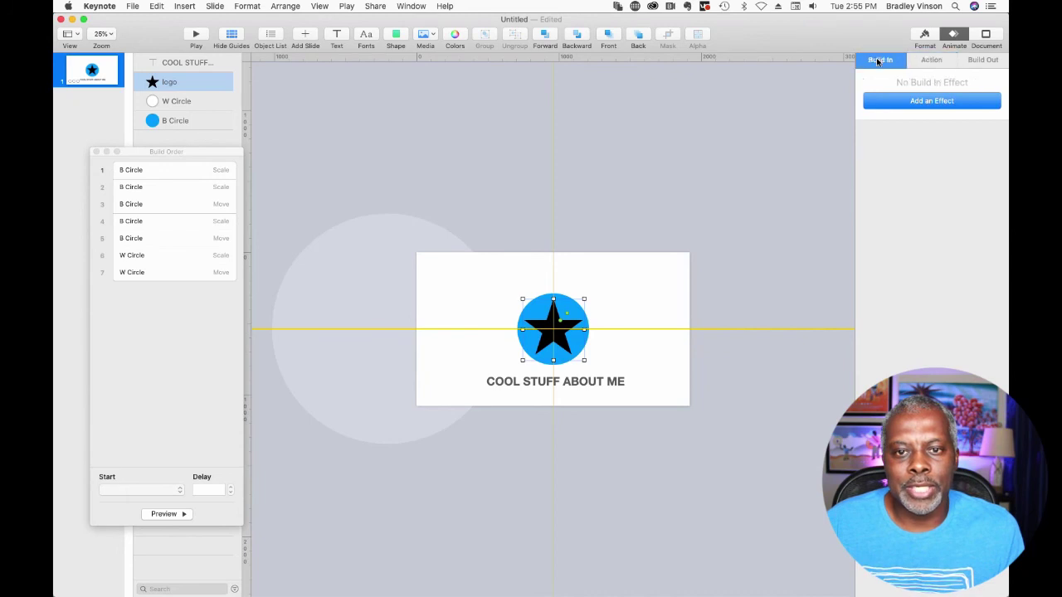
left_click(936, 104)
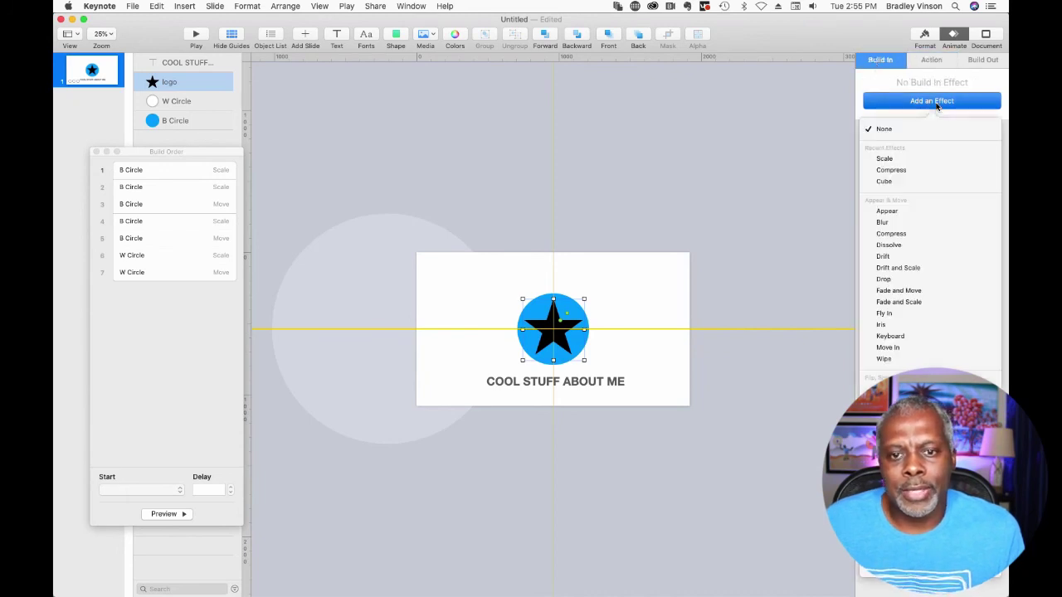
left_click(927, 158)
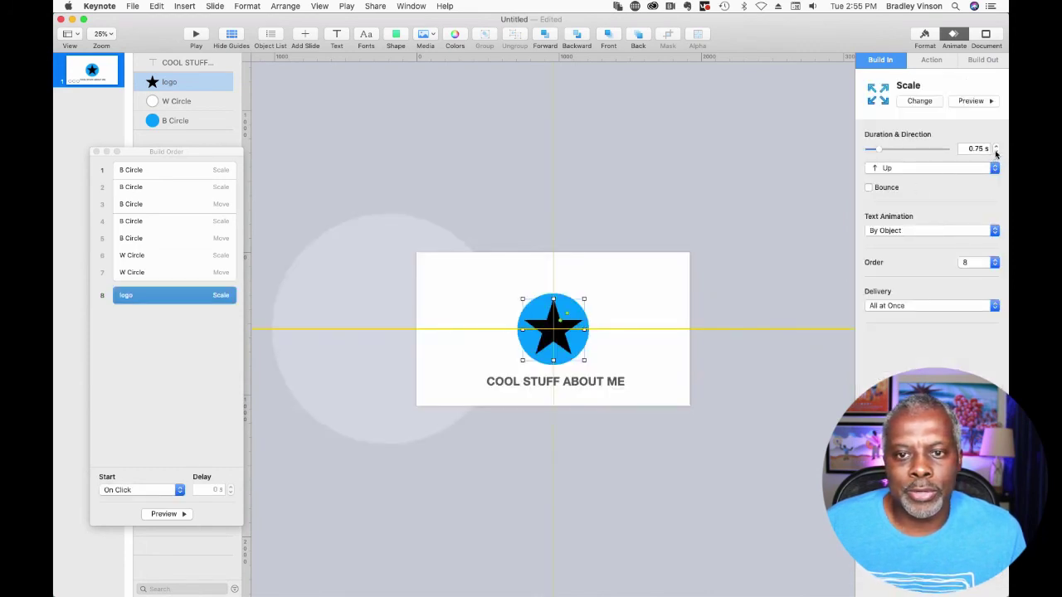
left_click(996, 152)
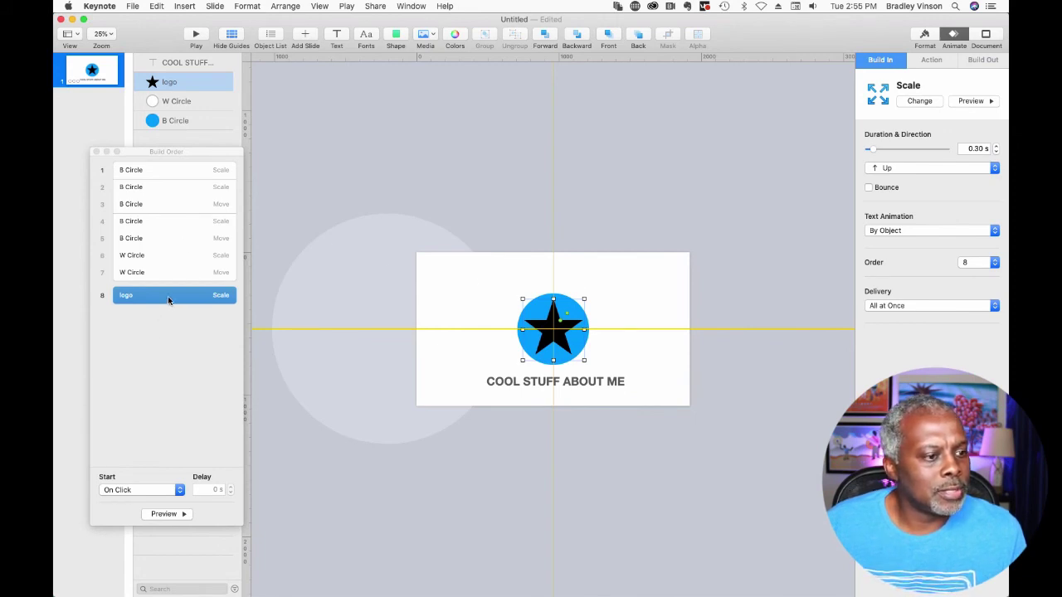
left_click(137, 489)
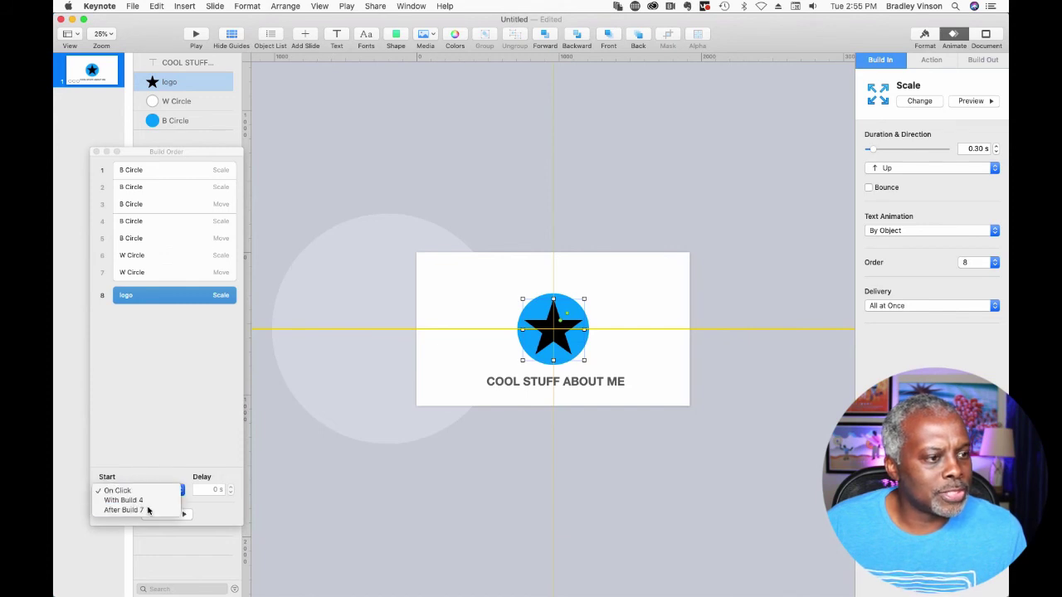
left_click(149, 510)
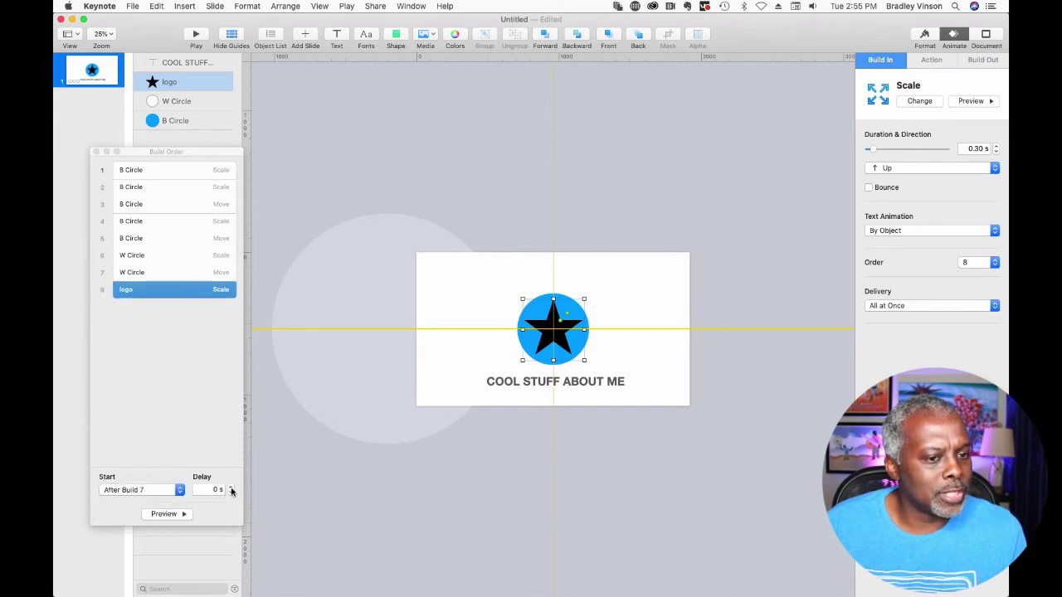
Step: Add a Cube build-in effect to the COOL STUFF ABOUT ME text
left_click(177, 67)
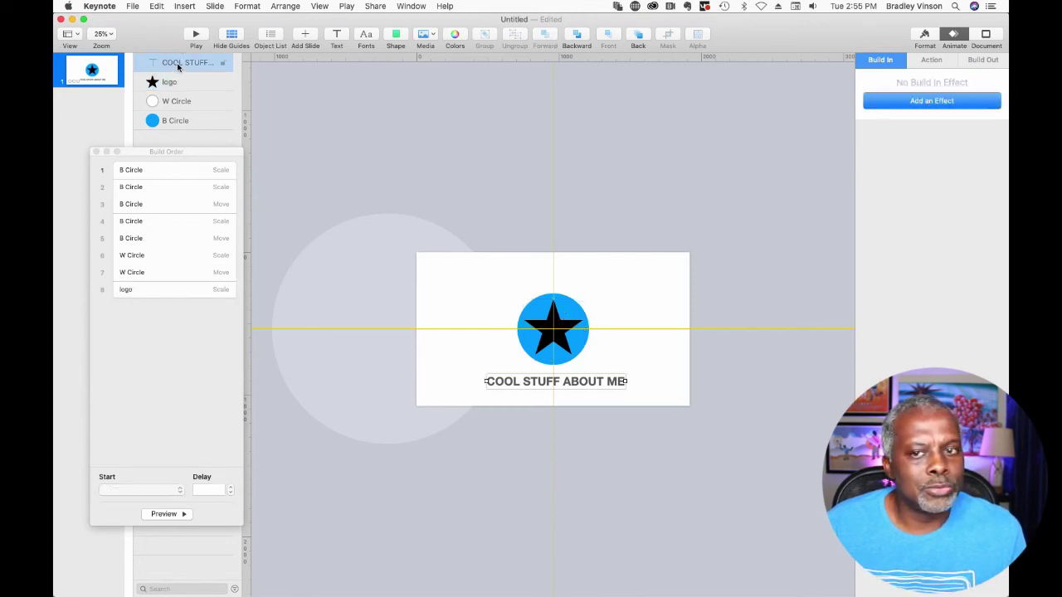
left_click(908, 101)
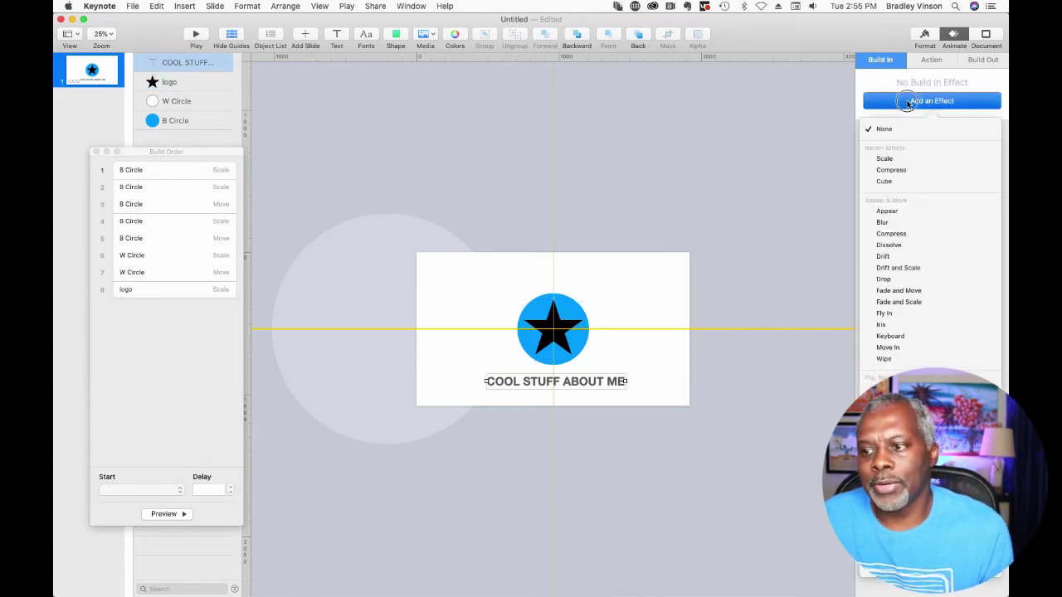
scroll(911, 349, "down", 1)
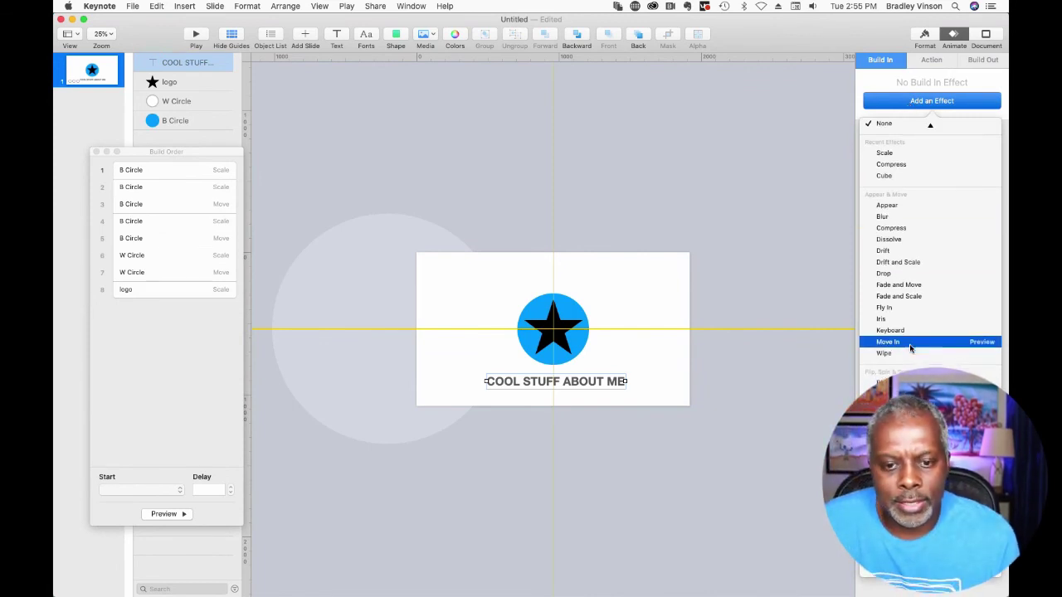
scroll(911, 353, "down", 1)
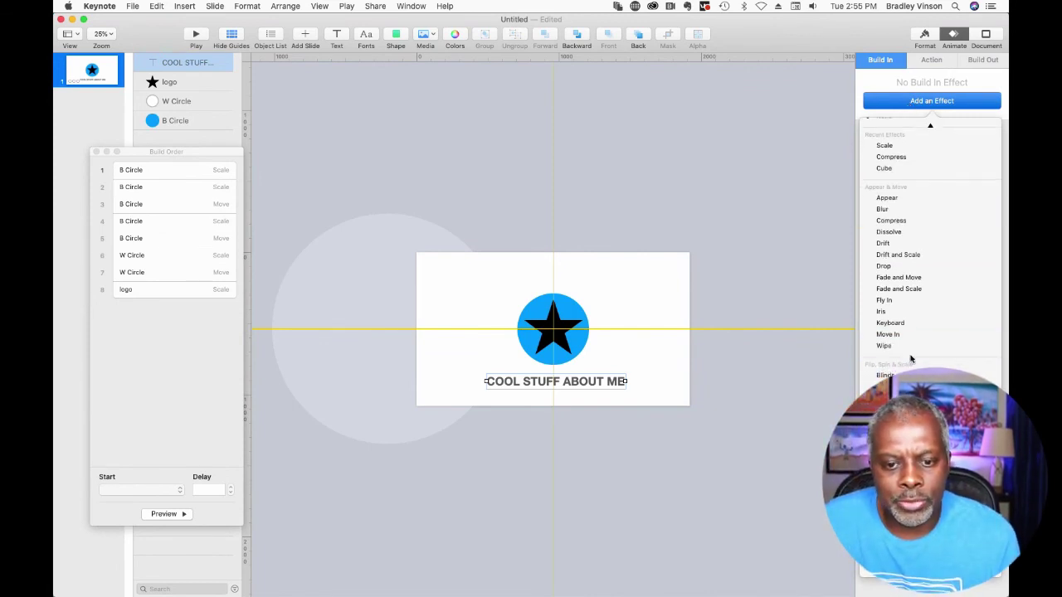
left_click(898, 169)
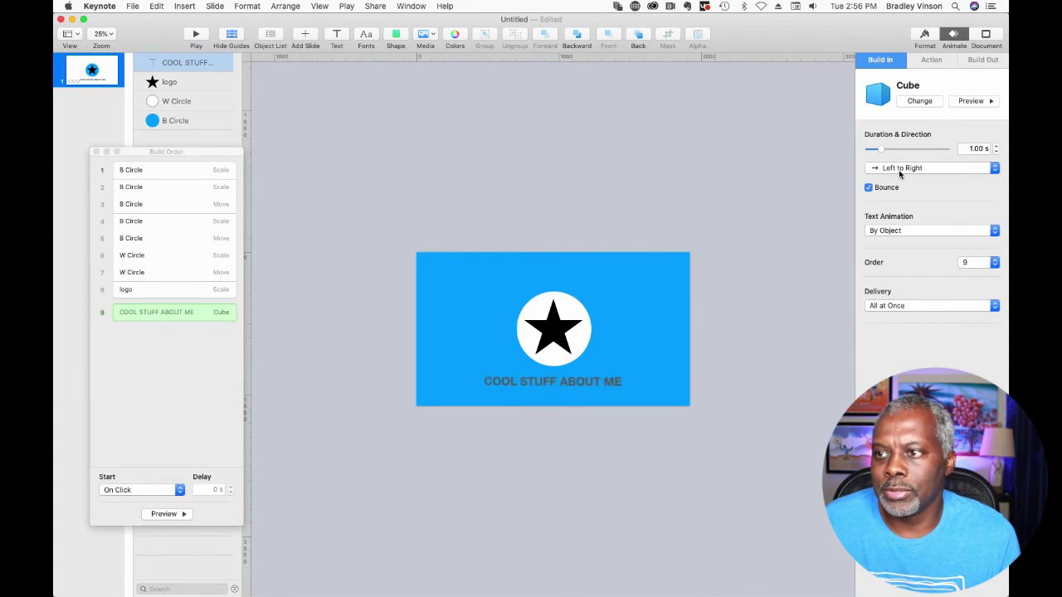
Step: Set the text's Cube build-in direction to Bottom to Top and its duration to 0.50 s
left_click(899, 169)
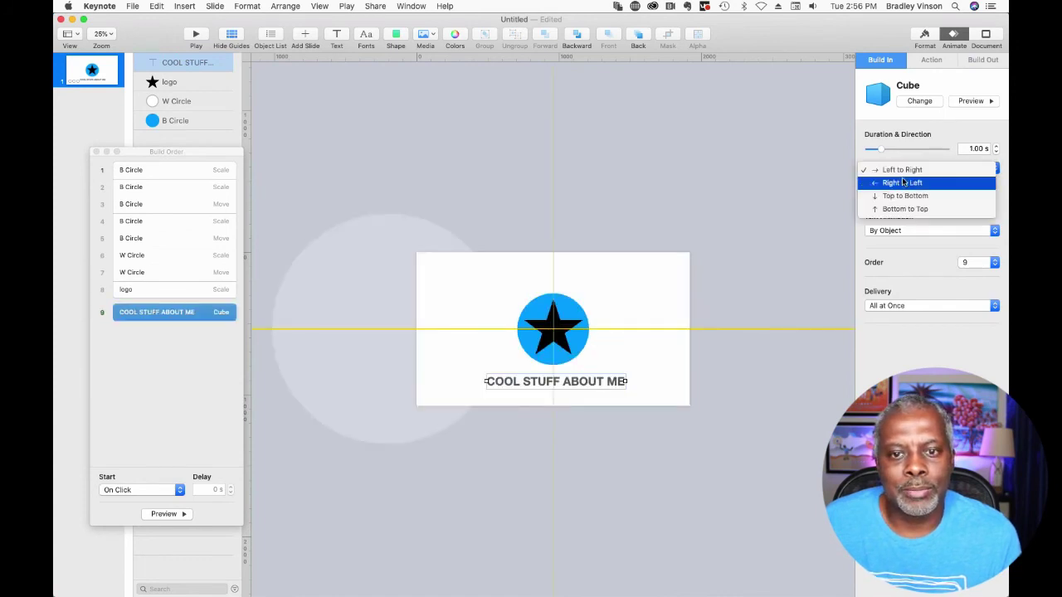
left_click(907, 208)
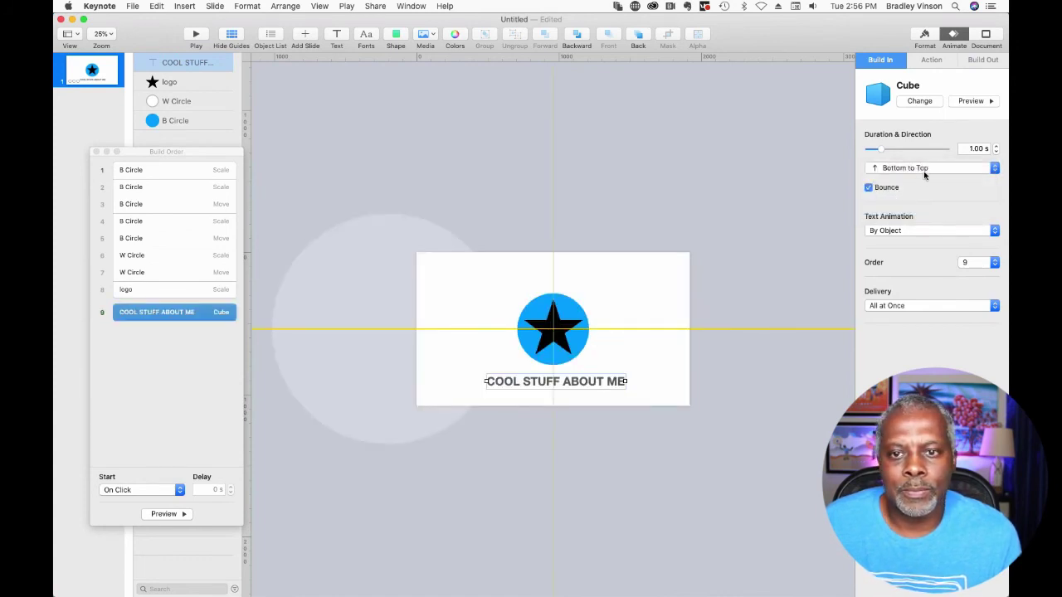
left_click_drag(880, 151, 875, 151)
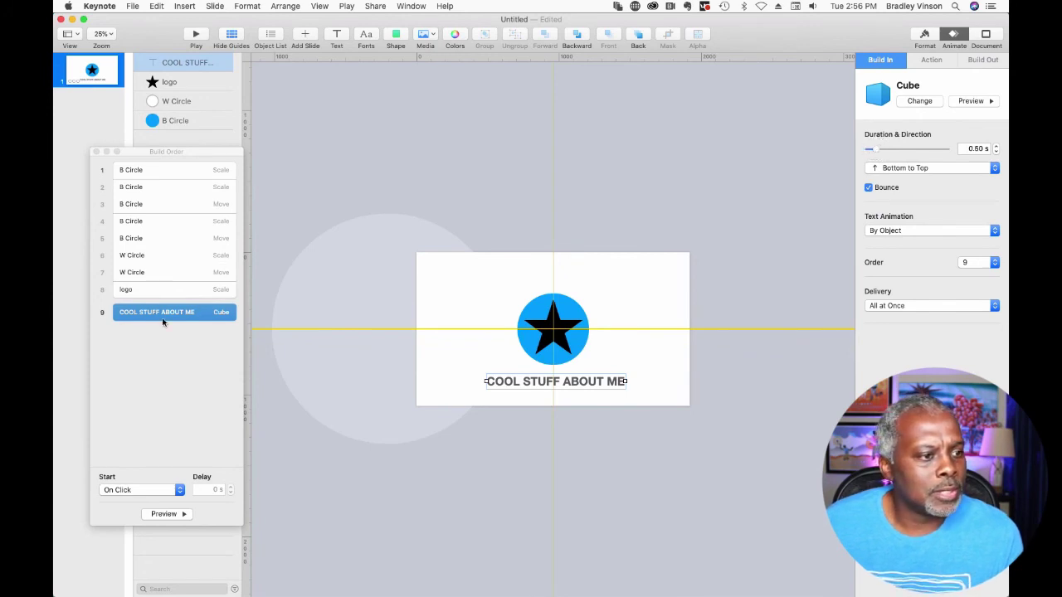
Step: Make the text's Cube build start After Build 8 with a 0.50 s delay, and preview the animation from the first build
left_click_drag(164, 317, 170, 295)
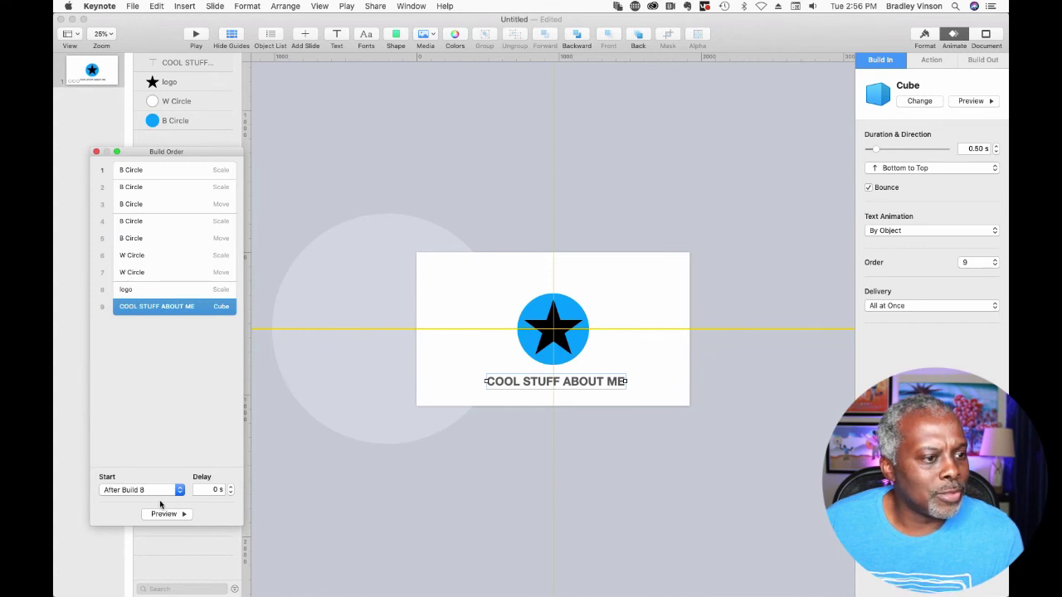
left_click(231, 489)
left_click(231, 489)
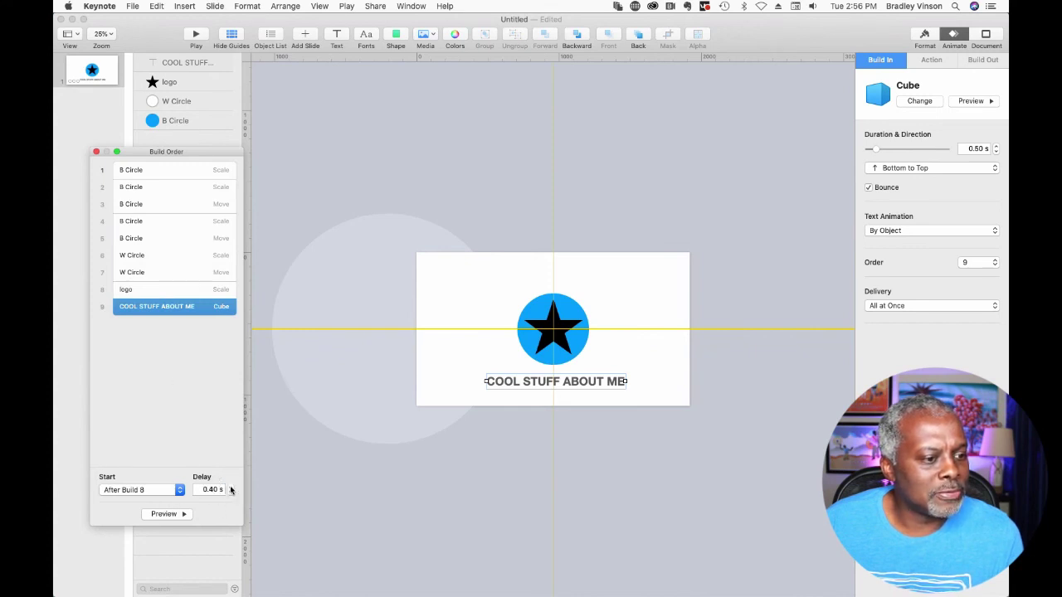
left_click(166, 172)
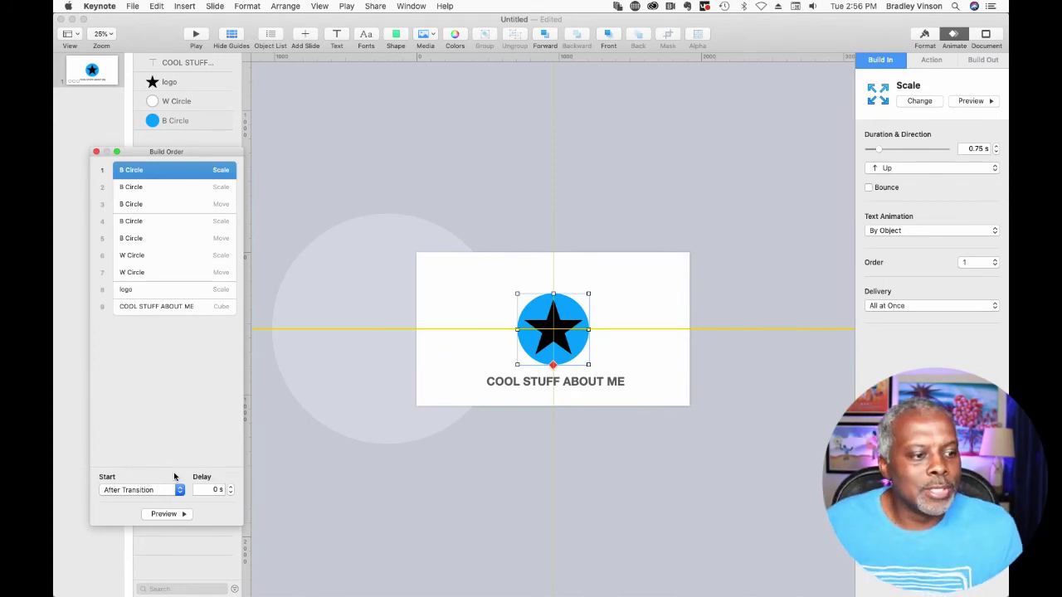
left_click(163, 514)
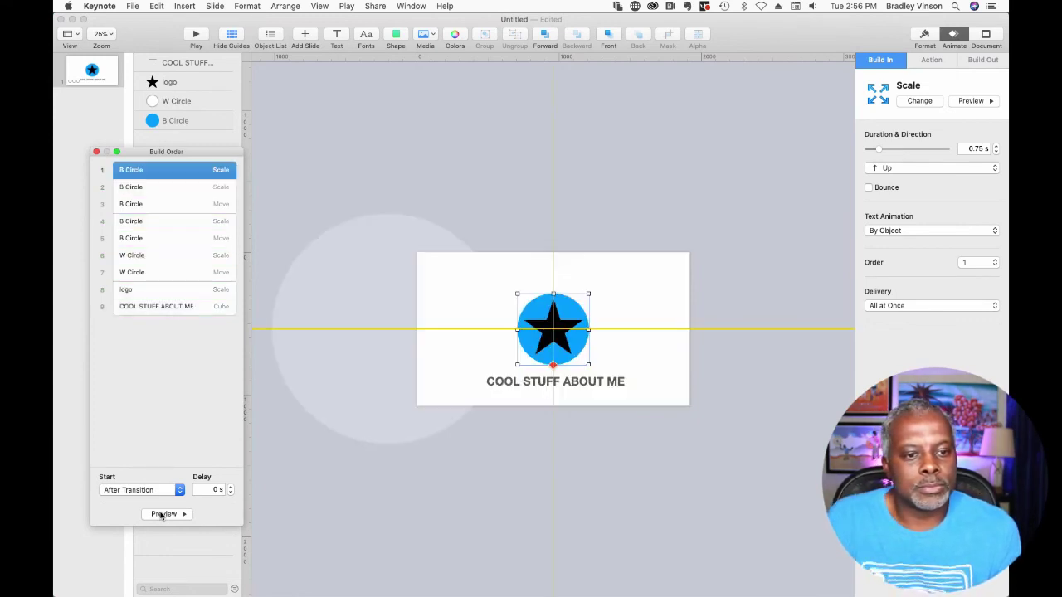
Step: Change the COOL STUFF ABOUT ME text color to red and preview the animation from the first build
left_click(589, 384)
double_click(588, 384)
key("super+a")
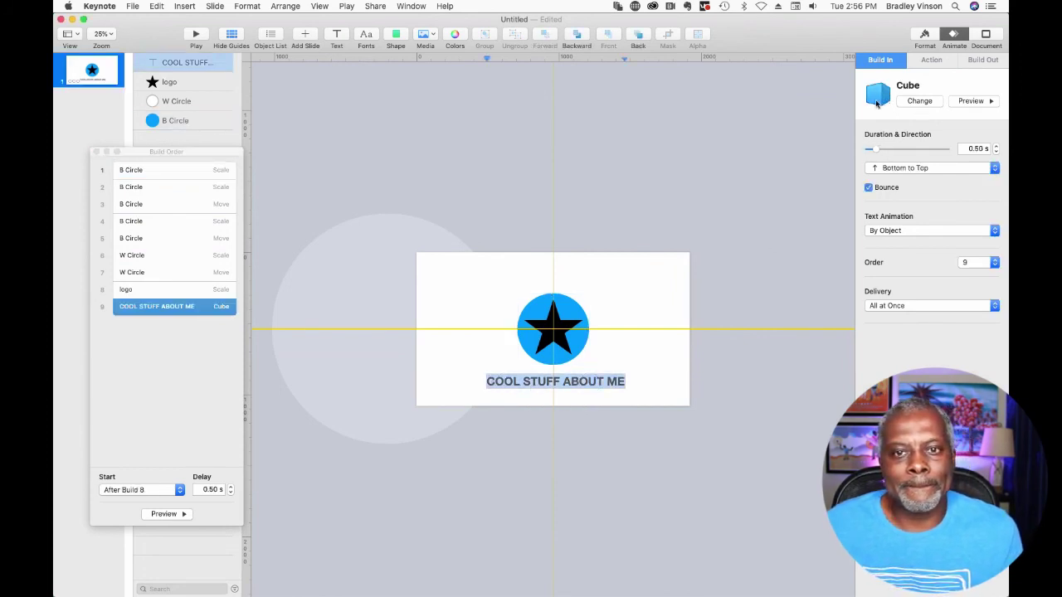
left_click(923, 37)
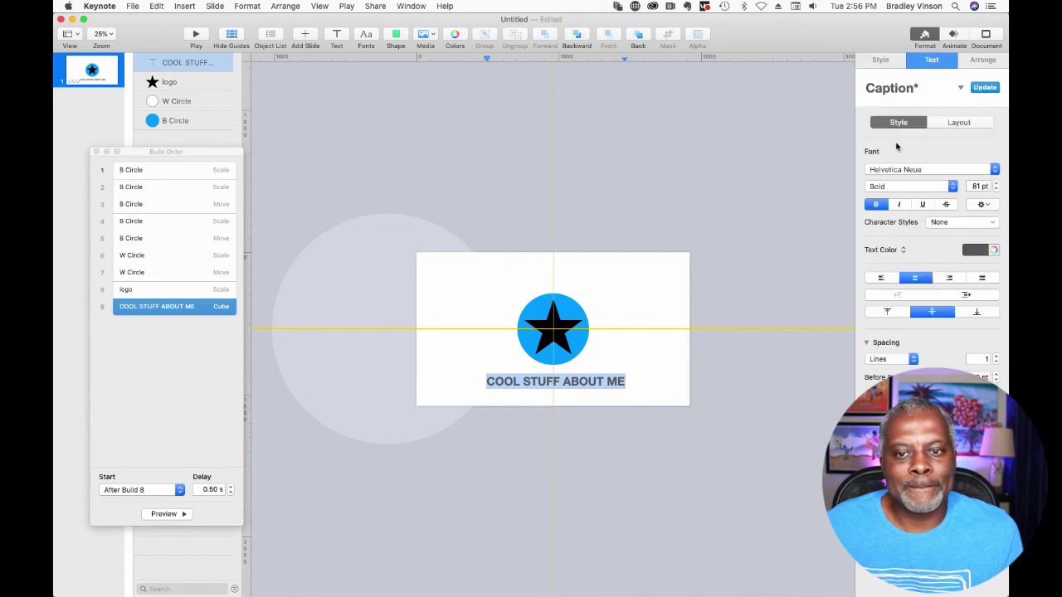
left_click(972, 250)
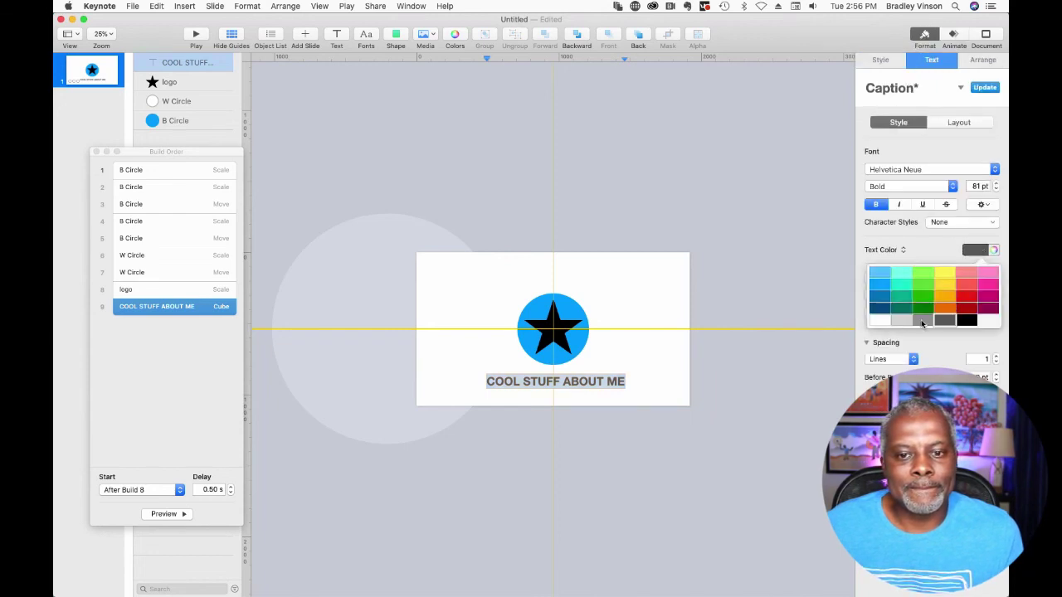
left_click(970, 300)
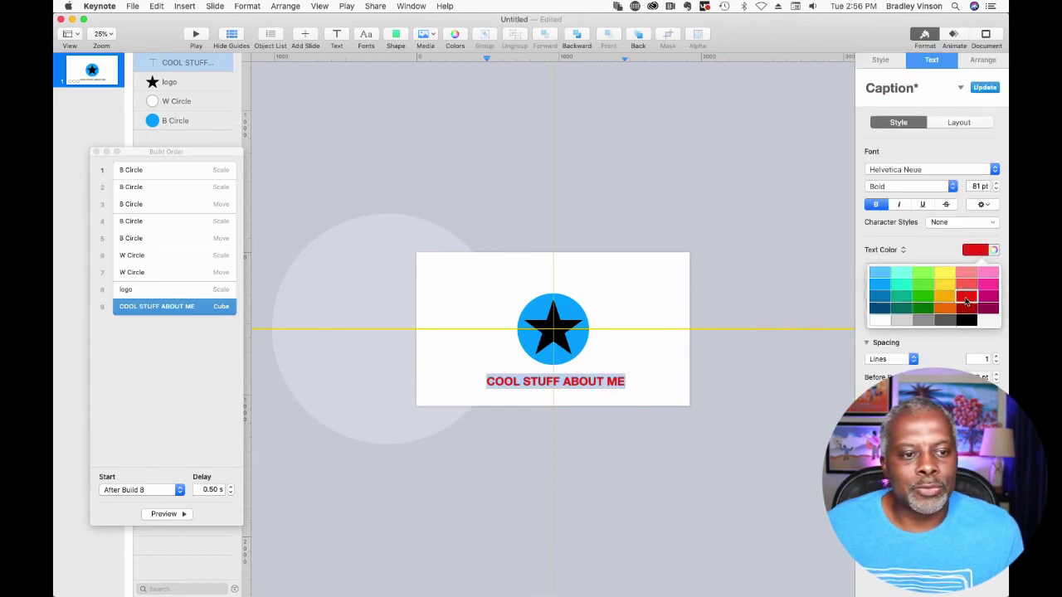
left_click(763, 273)
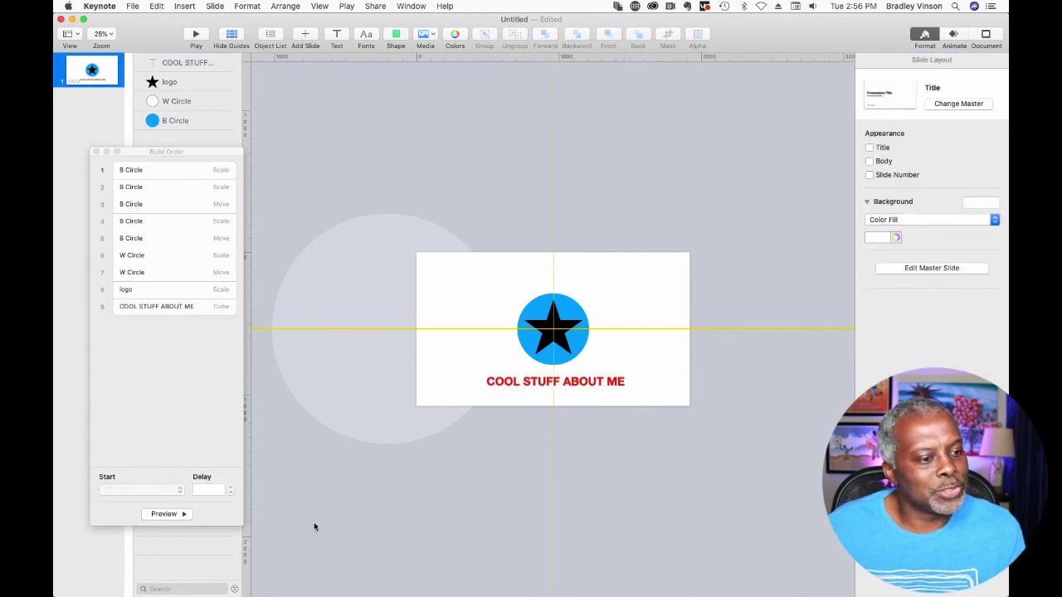
left_click(166, 171)
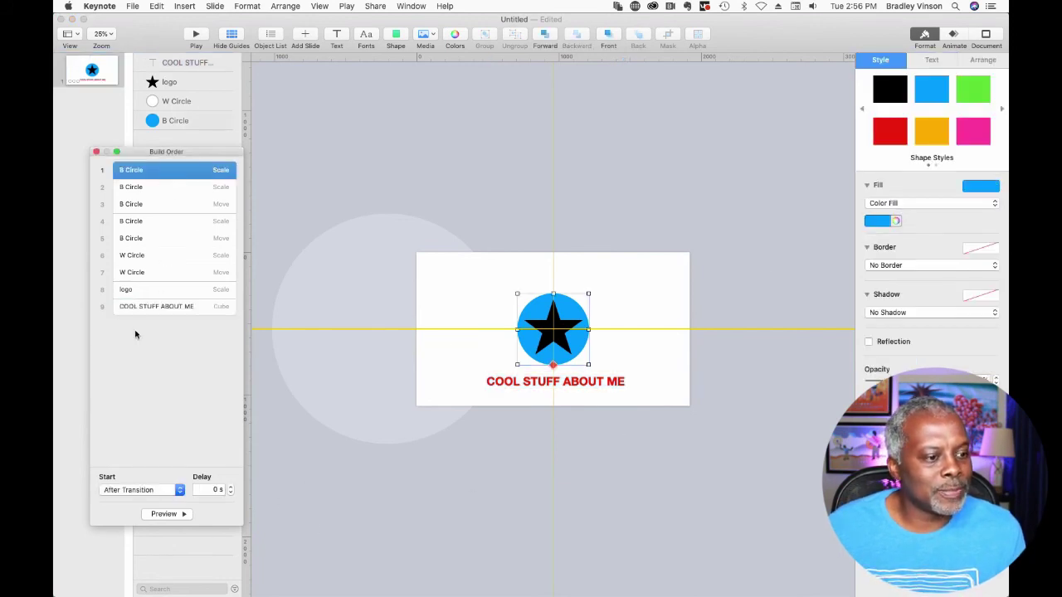
left_click(163, 515)
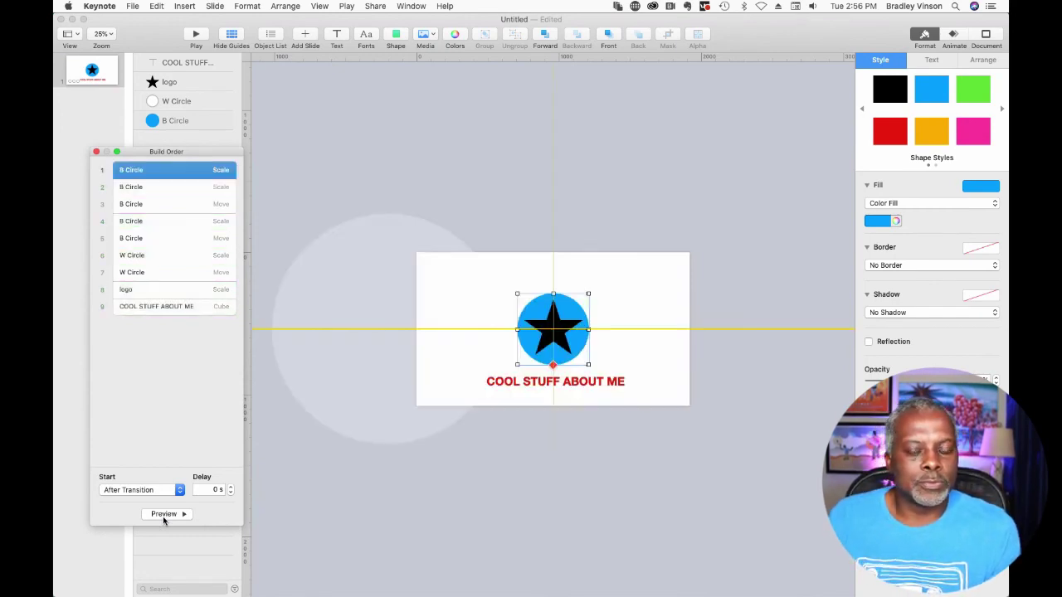
Step: Change the COOL STUFF ABOUT ME text color to white and deselect the text
triple_click(592, 380)
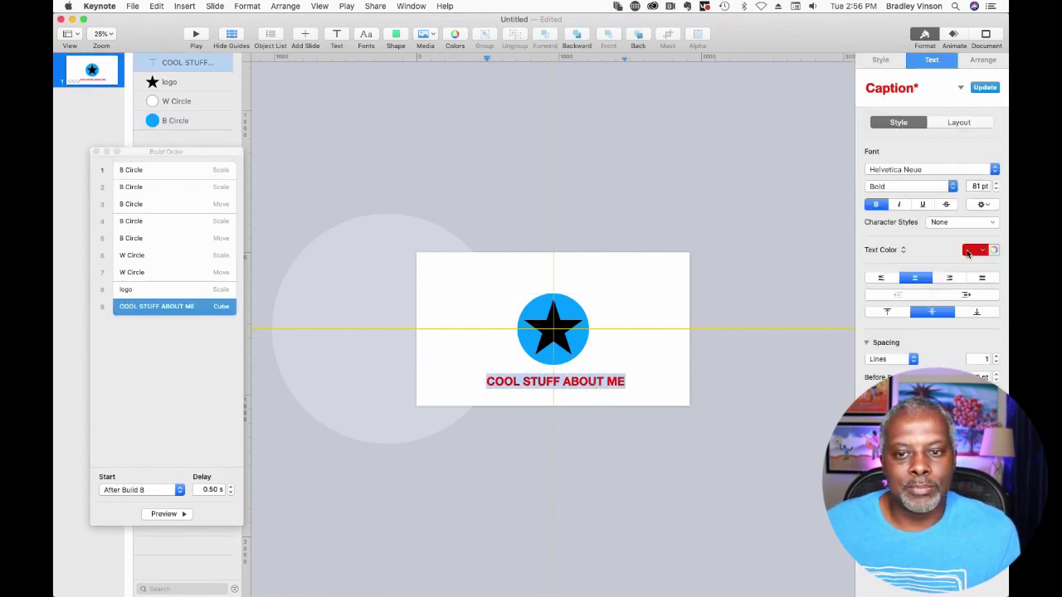
left_click(967, 250)
left_click(875, 330)
left_click(674, 386)
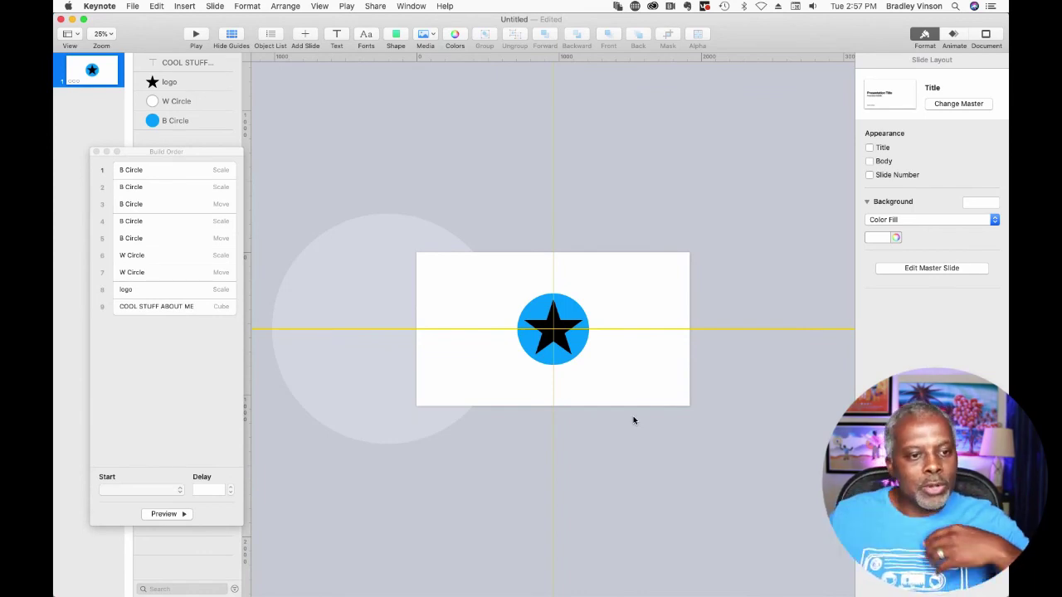
Step: Preview the full animation from B Circle's first Scale build with the white text, and clear the selection
left_click(173, 169)
left_click(164, 513)
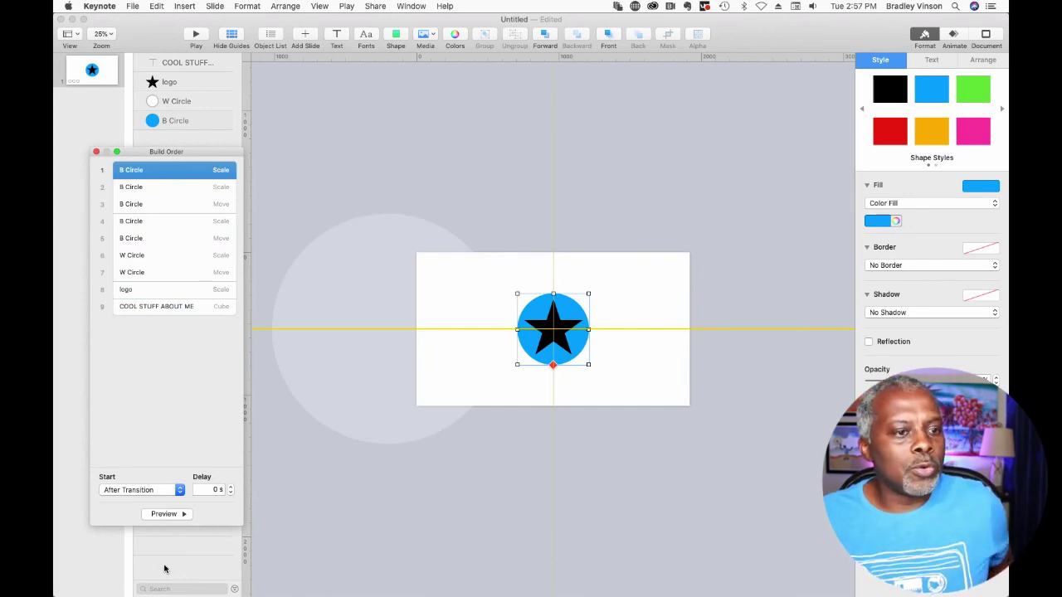
left_click(396, 171)
left_click(397, 171)
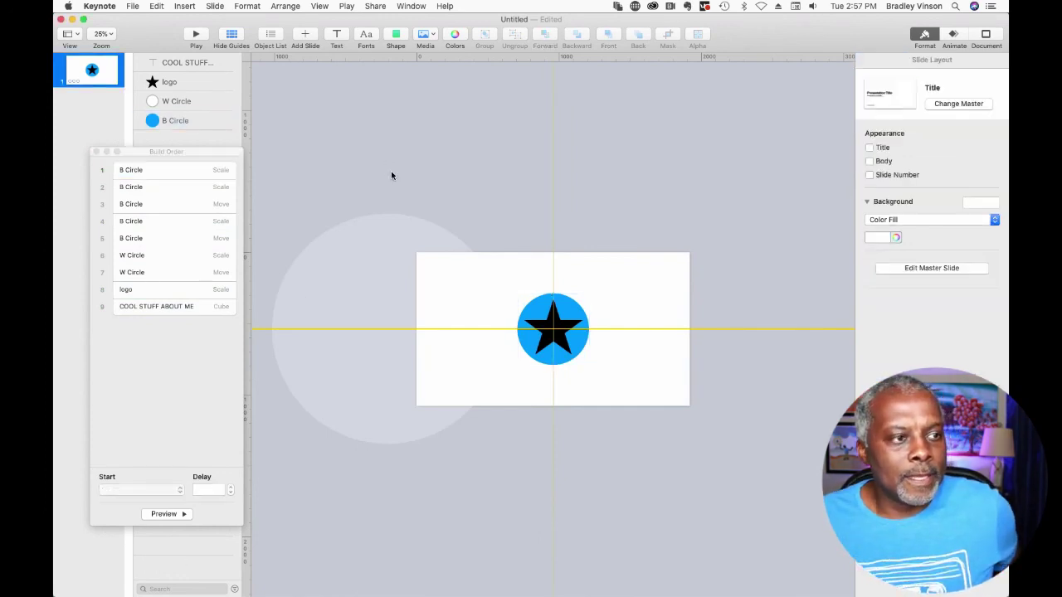
Step: Apply the orange shape style to W Circle and deselect it
left_click(163, 170)
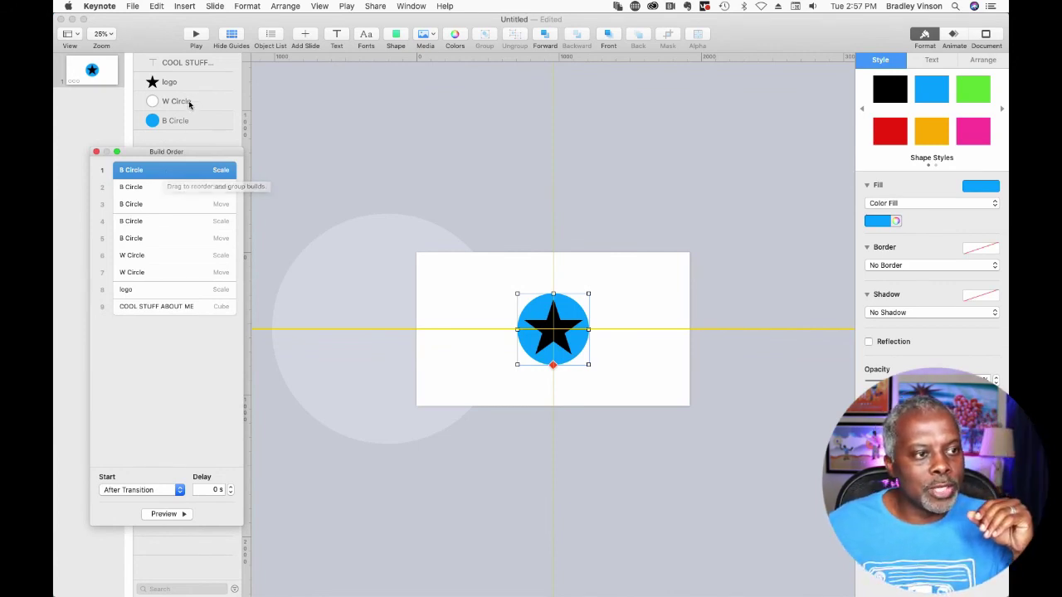
left_click(190, 104)
left_click(176, 102)
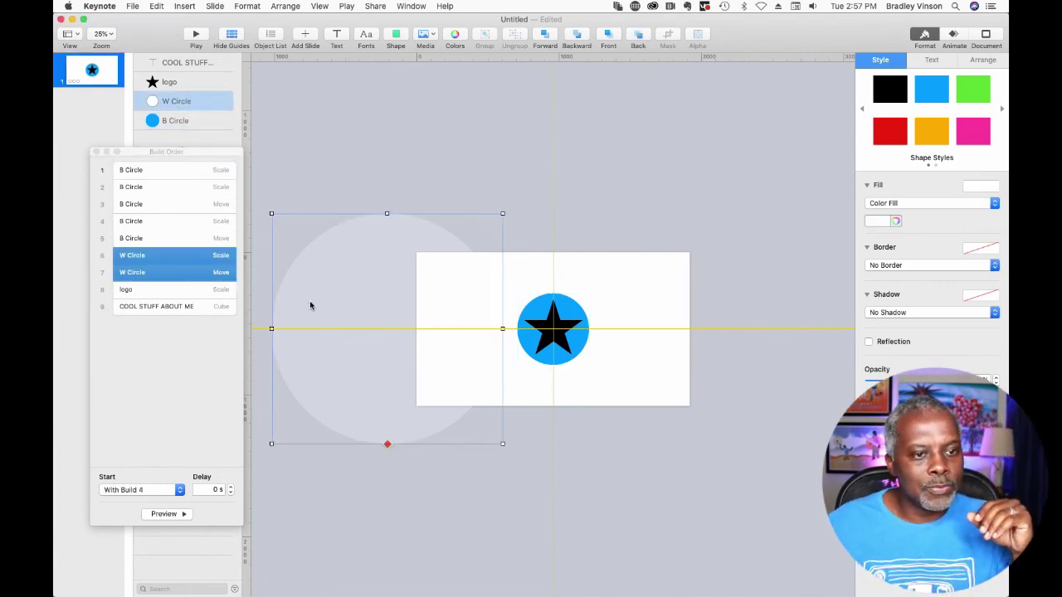
left_click(929, 133)
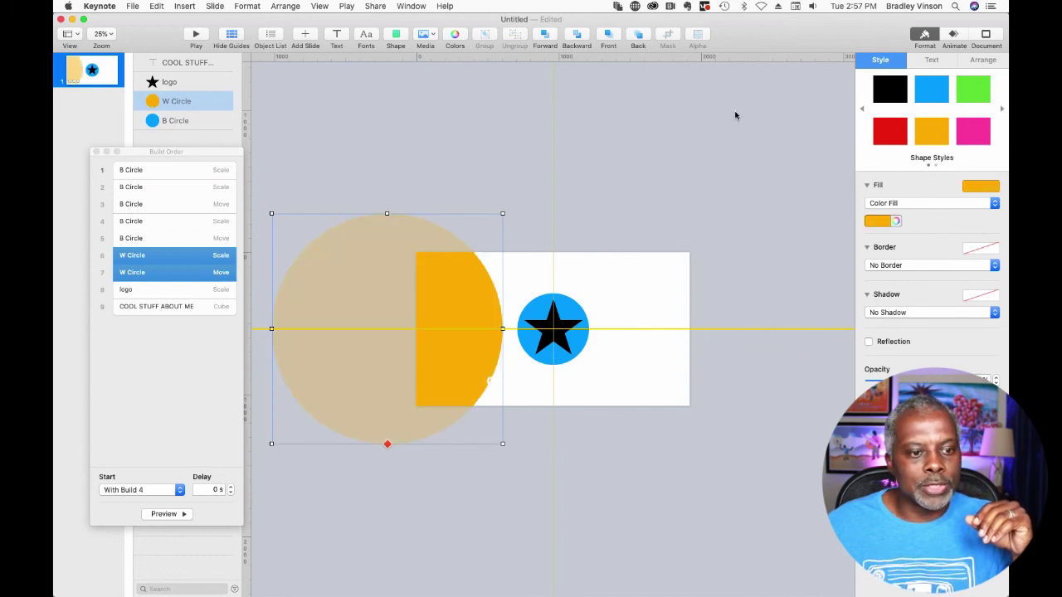
left_click(666, 103)
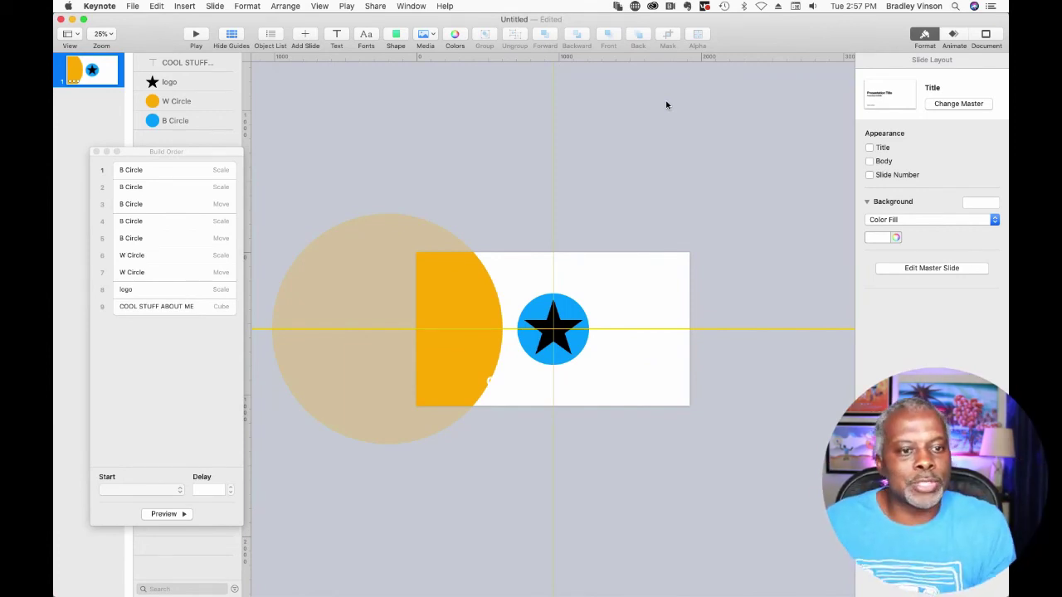
Step: Review the animation settings of the B Circle, W Circle, logo and text builds in their build order
left_click(160, 172)
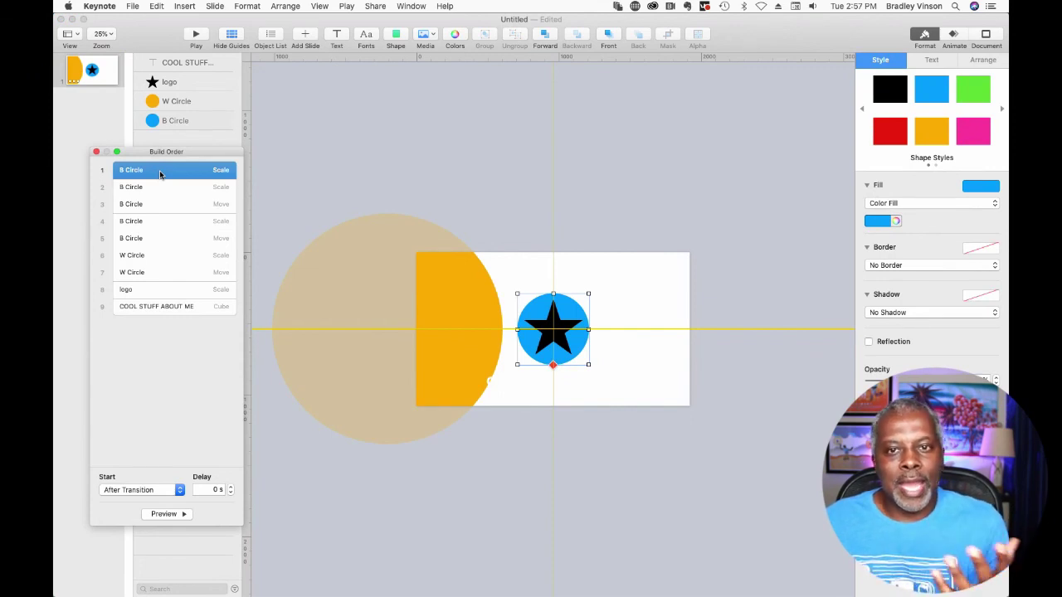
left_click(953, 35)
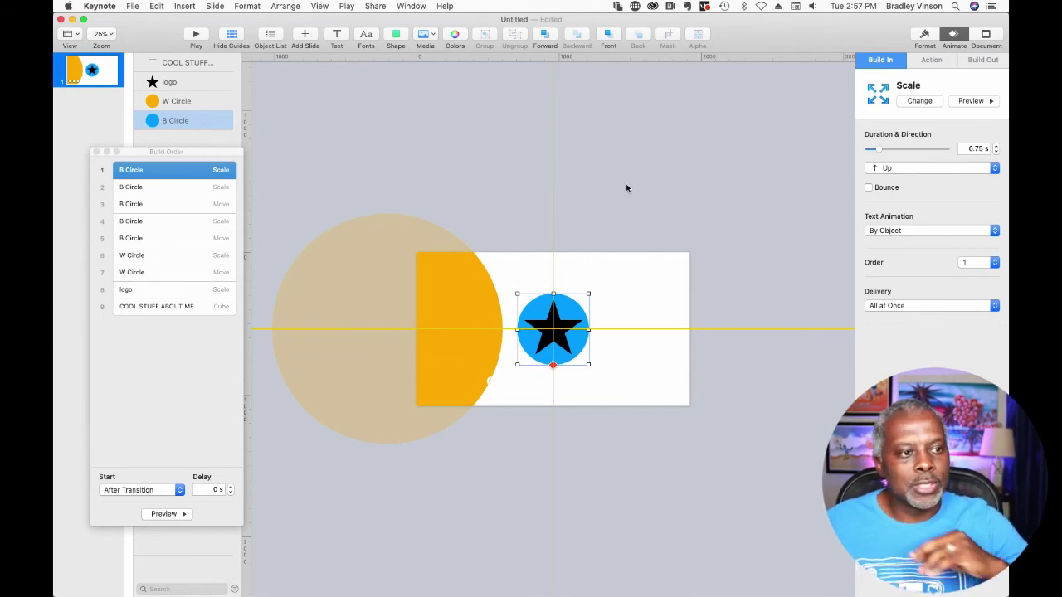
left_click(179, 192)
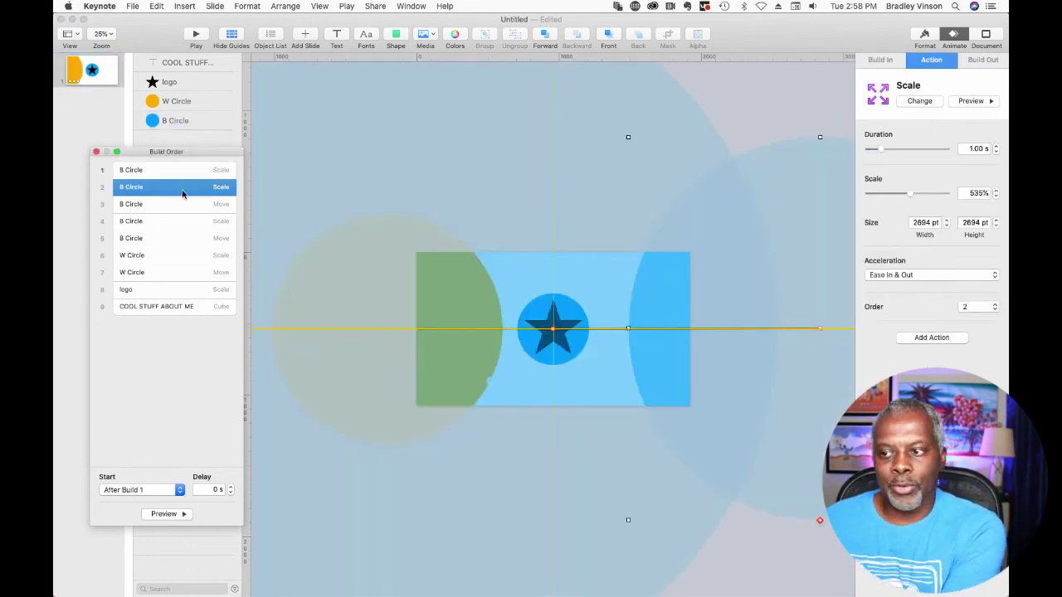
left_click(147, 222)
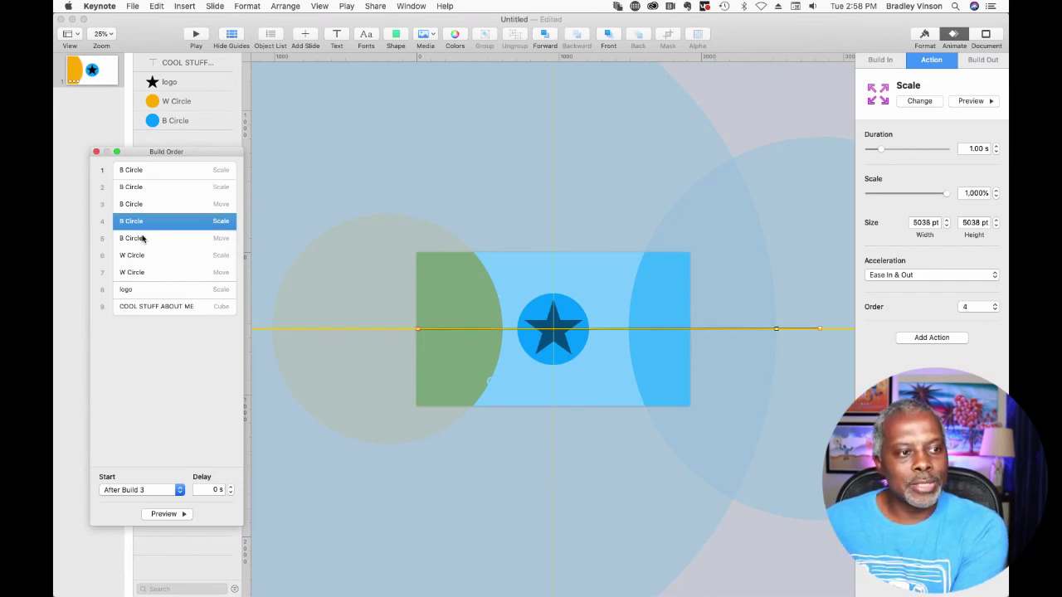
left_click(141, 239)
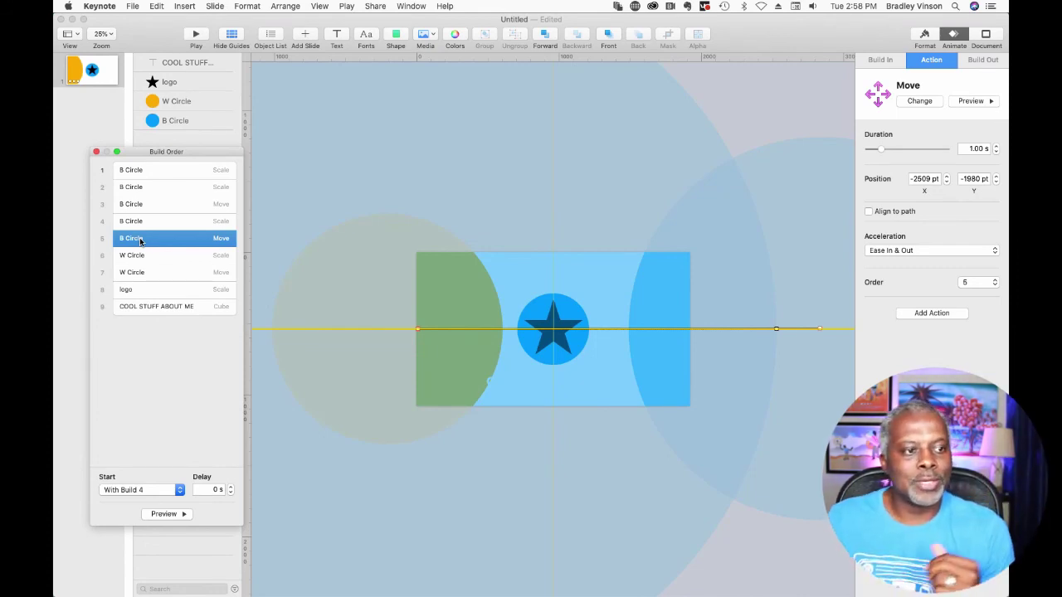
left_click(133, 256)
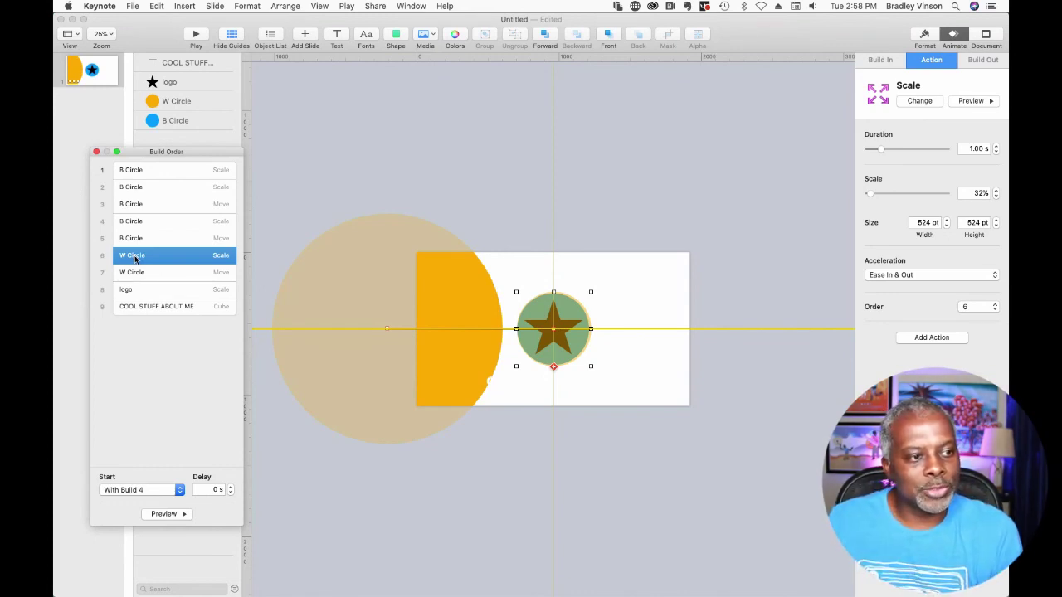
left_click(133, 274)
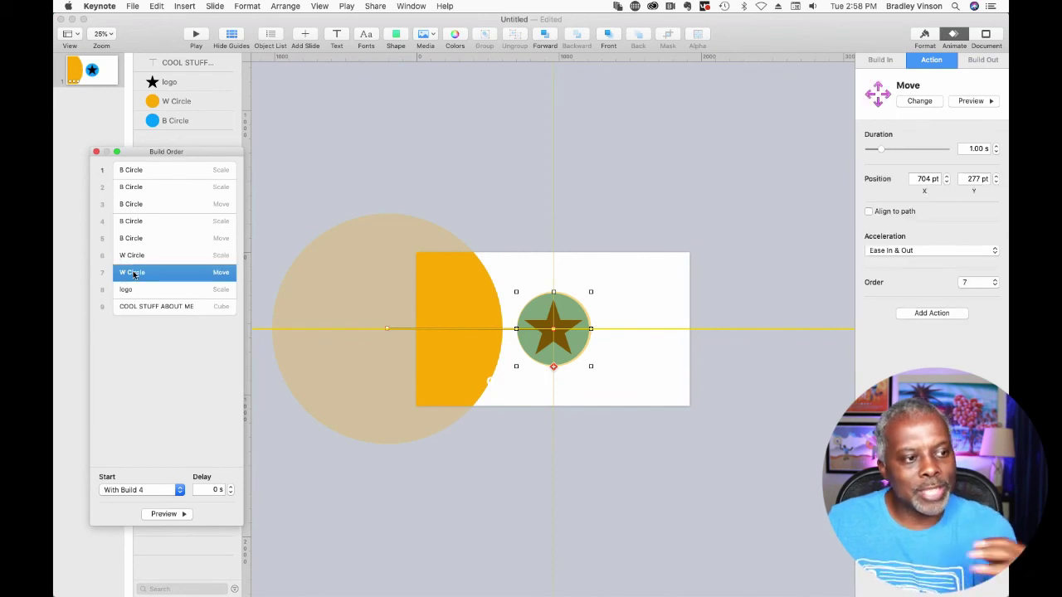
left_click(131, 292)
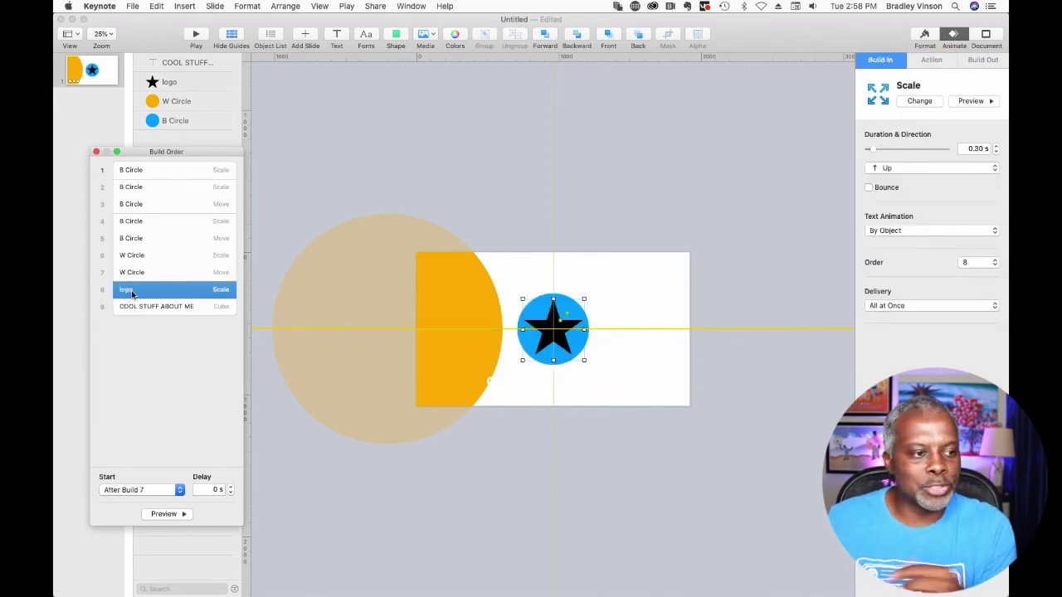
left_click(131, 307)
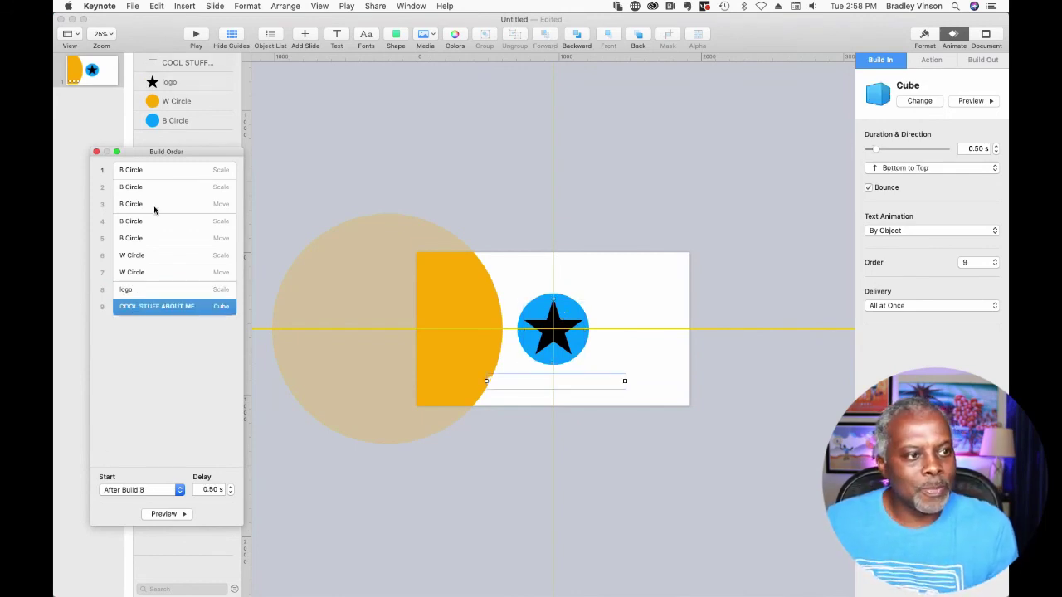
Step: Preview the full animation from B Circle's first Scale build with the orange W Circle
left_click(157, 172)
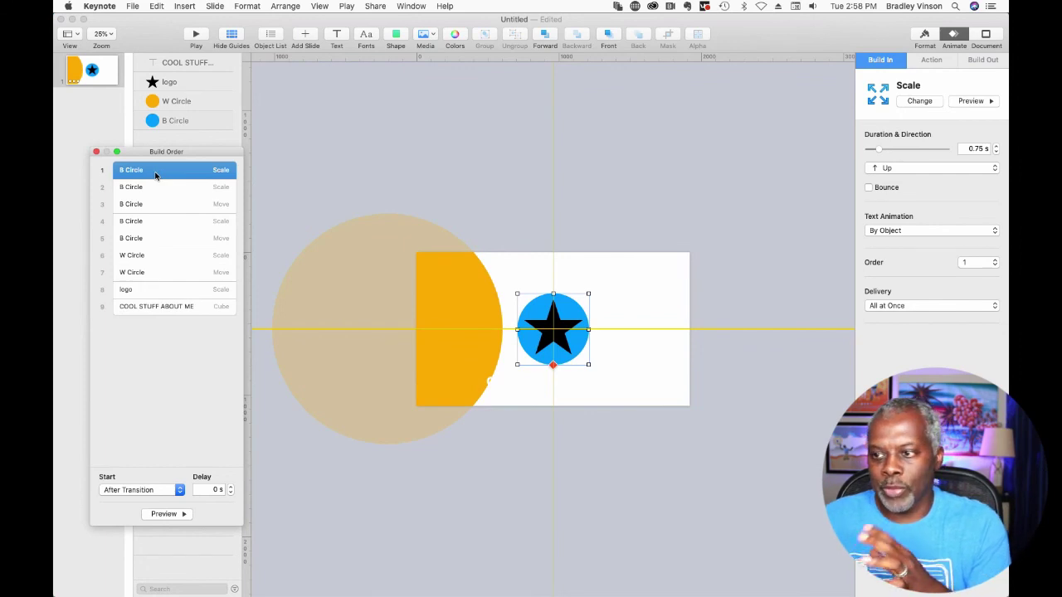
left_click(153, 515)
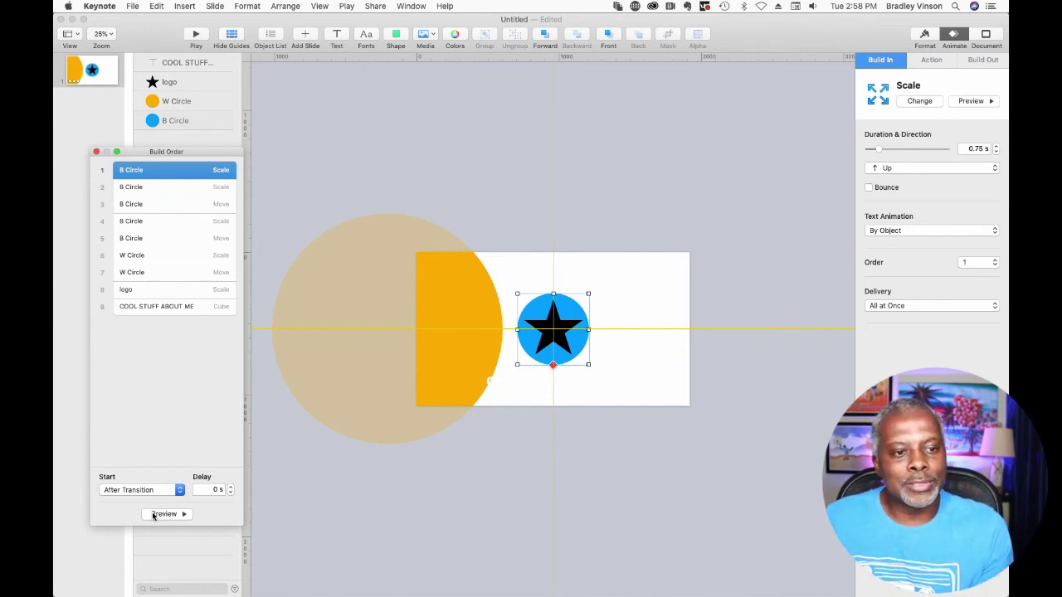
left_click(640, 277)
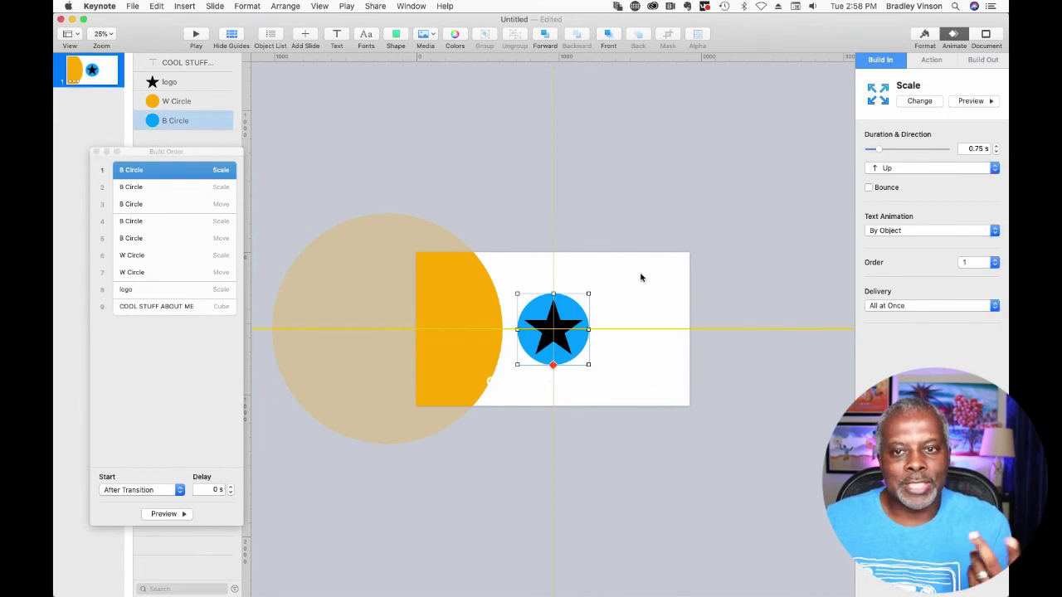
Step: Deselect B Circle and set the slide background's color fill to the same orange as W Circle
left_click(986, 37)
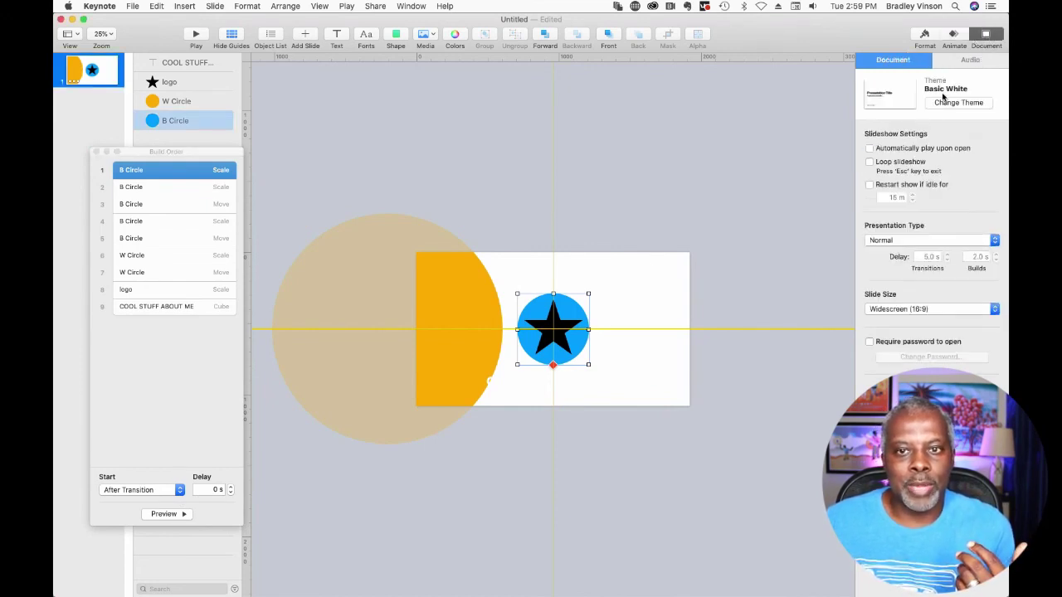
left_click(763, 154)
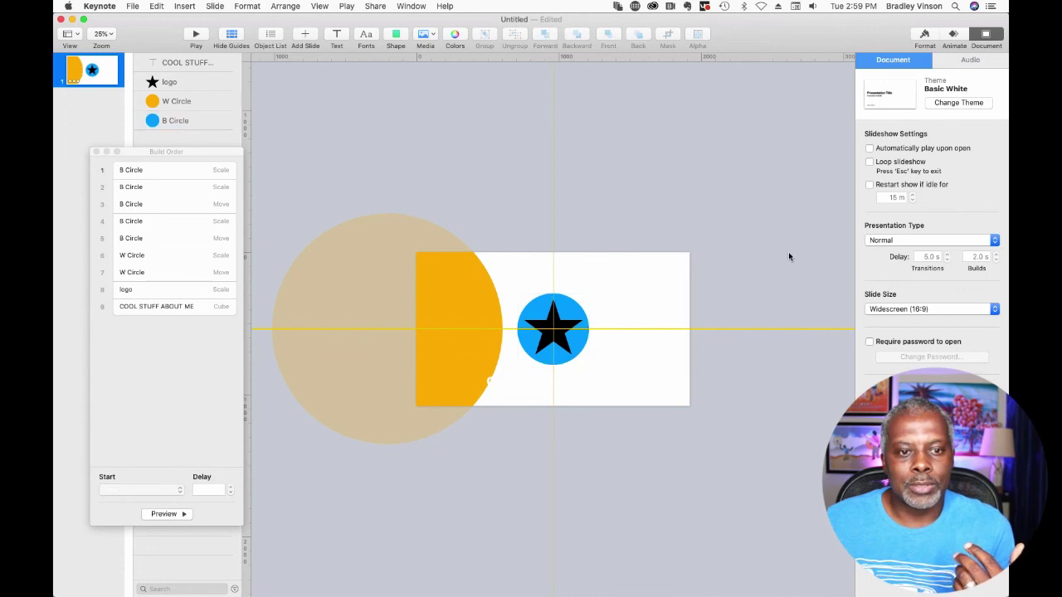
left_click(924, 36)
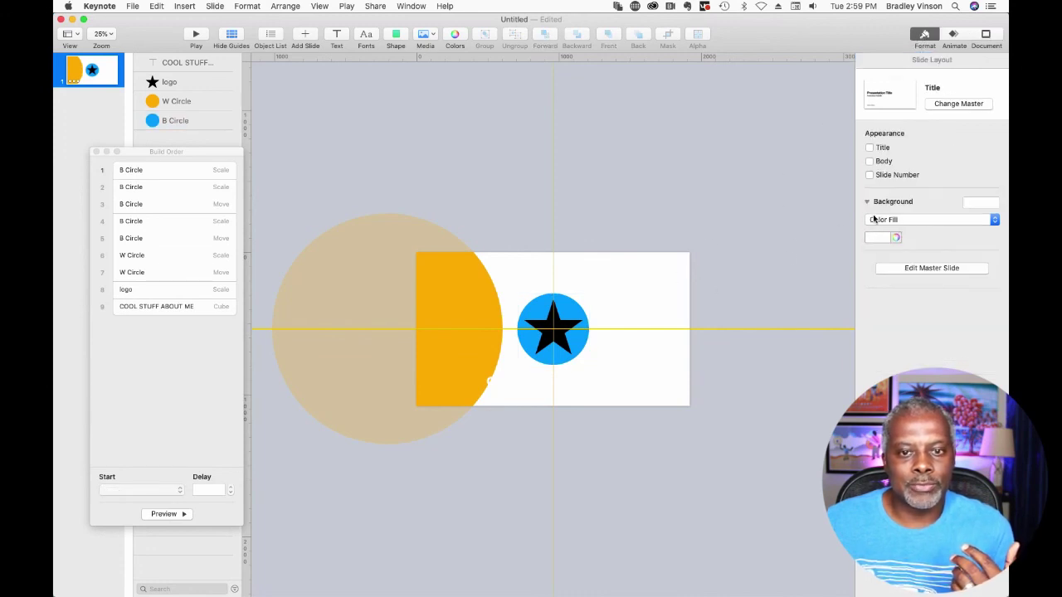
left_click(876, 220)
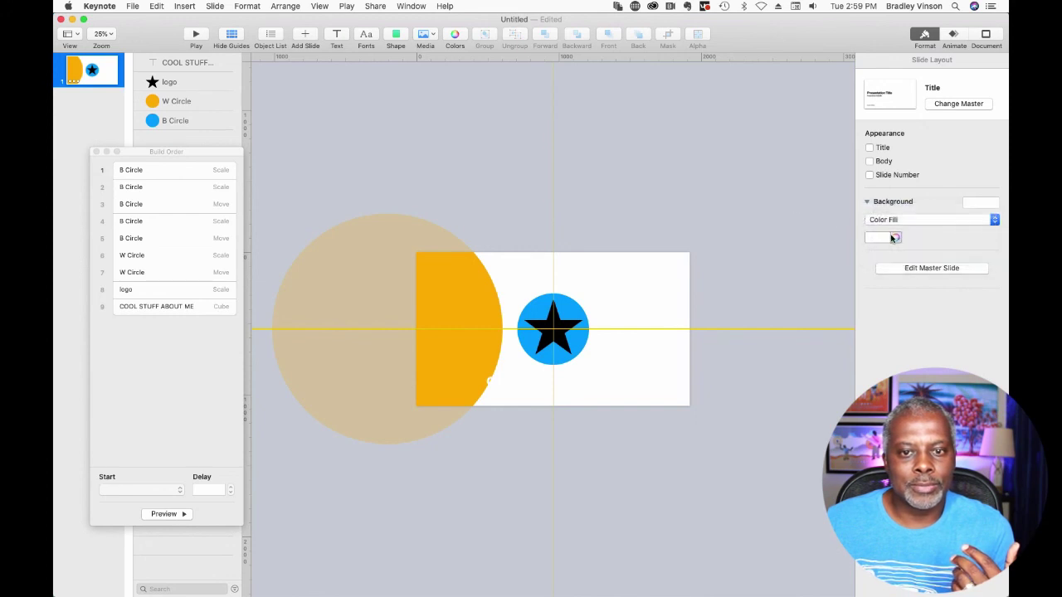
left_click(870, 239)
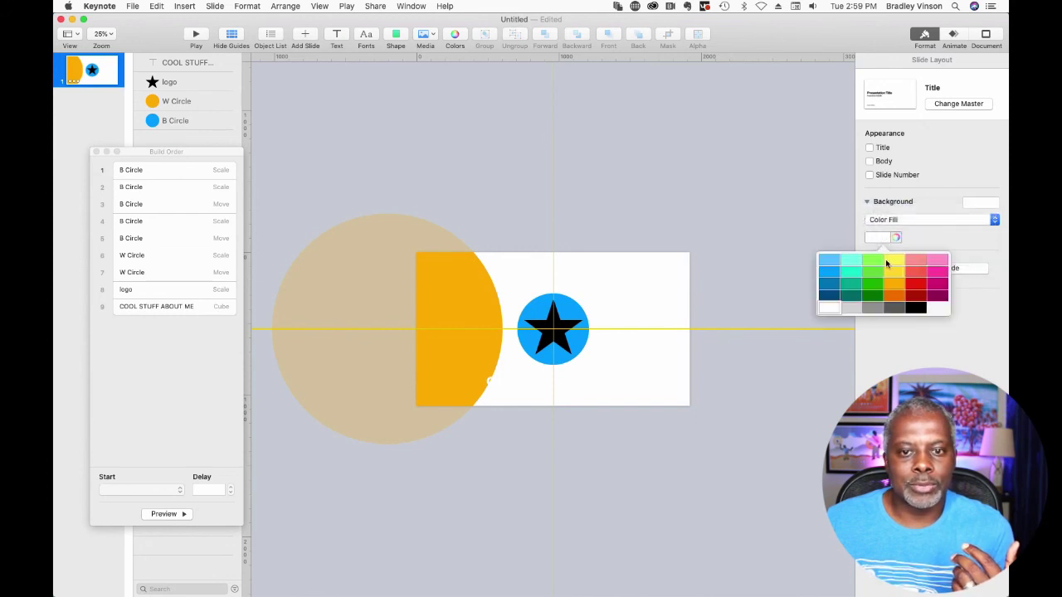
left_click(893, 285)
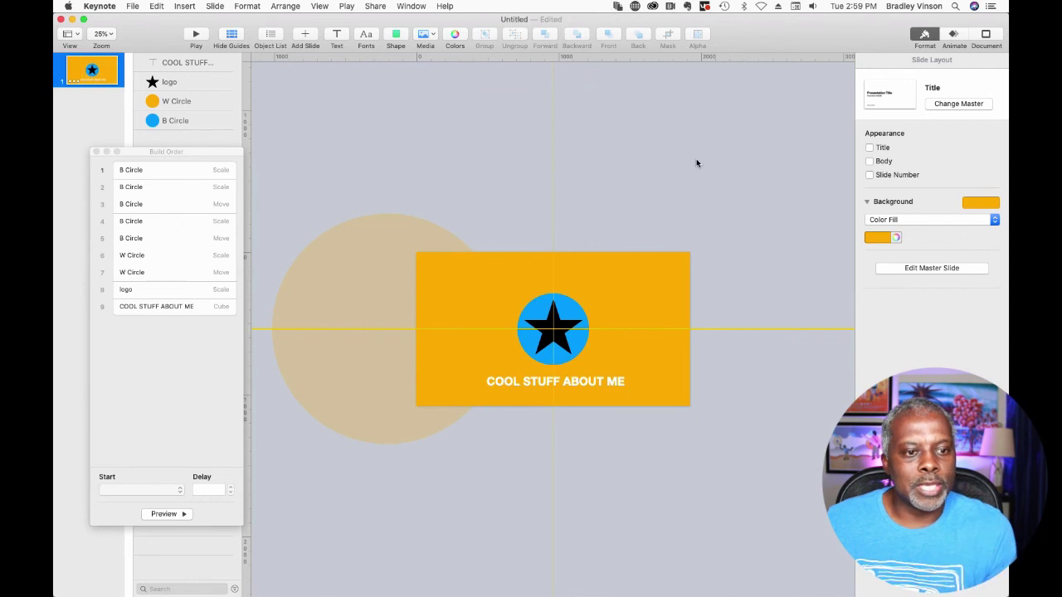
Step: Preview the full animation from B Circle's first Scale build against the orange background, and clear the selection
left_click(140, 171)
left_click(167, 515)
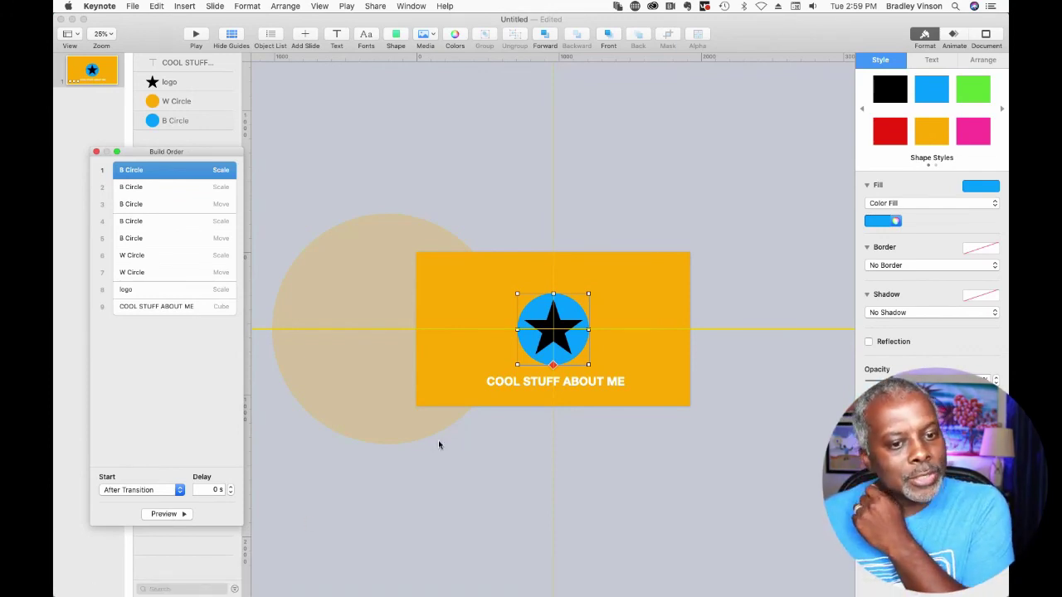
left_click(730, 477)
left_click(755, 456)
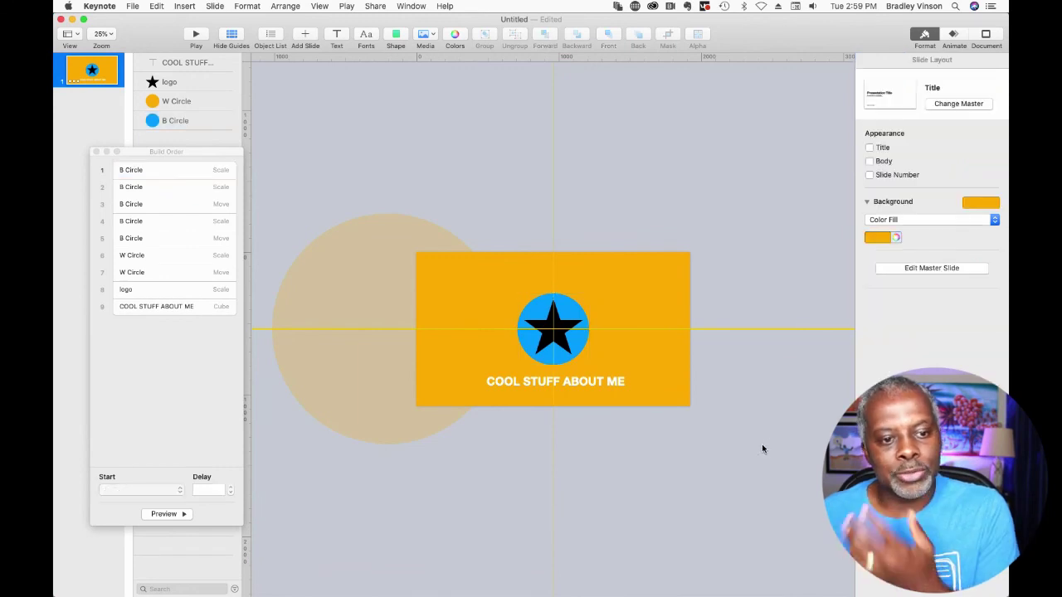